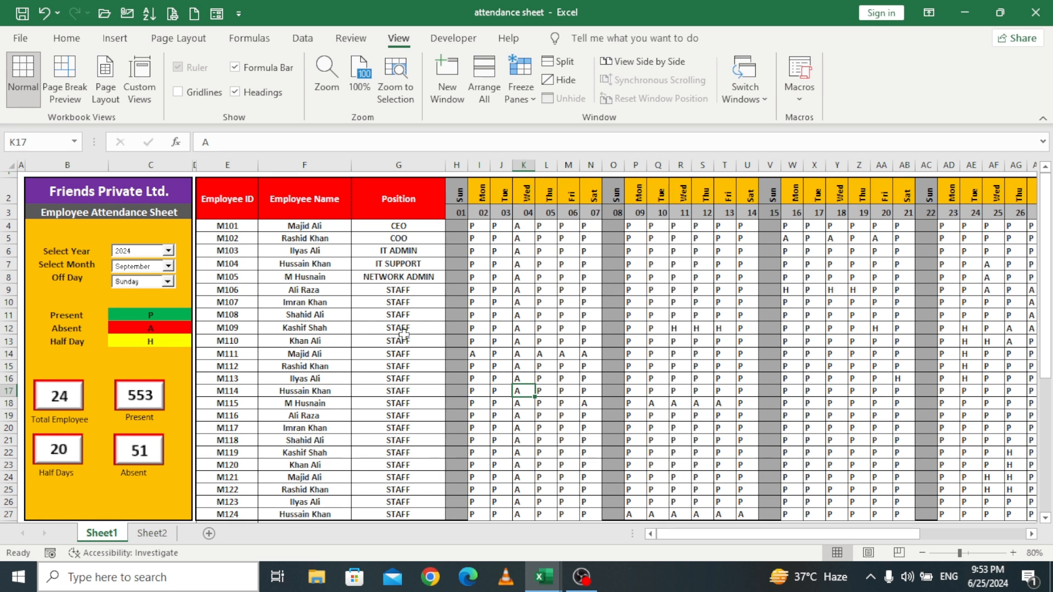
Step: Examine the finished attendance sheet's year, month and off-day lists and its Present, Absent and Half Day columns
key("Left")
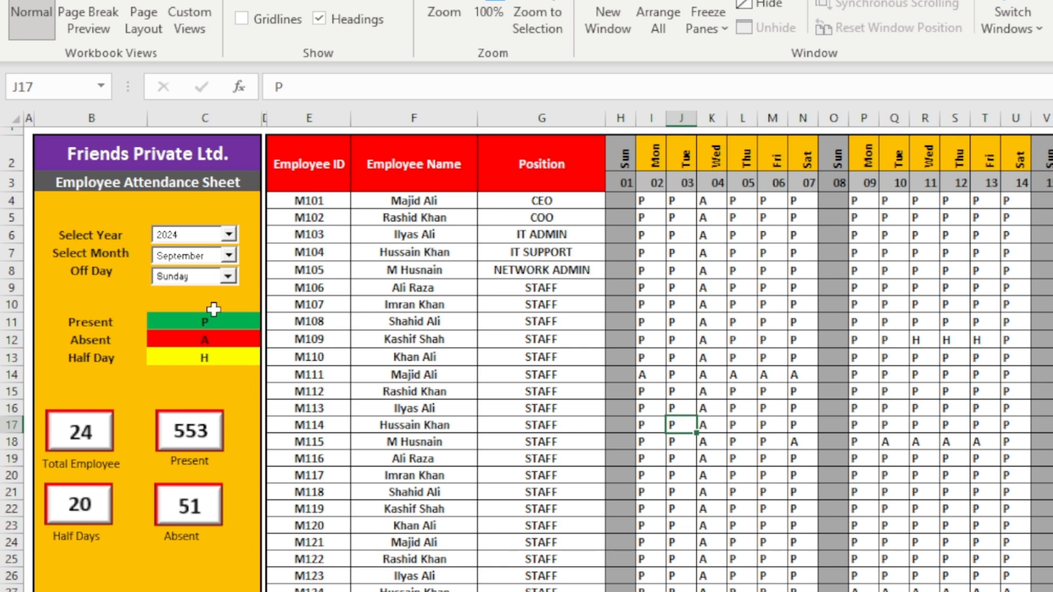
left_click(228, 235)
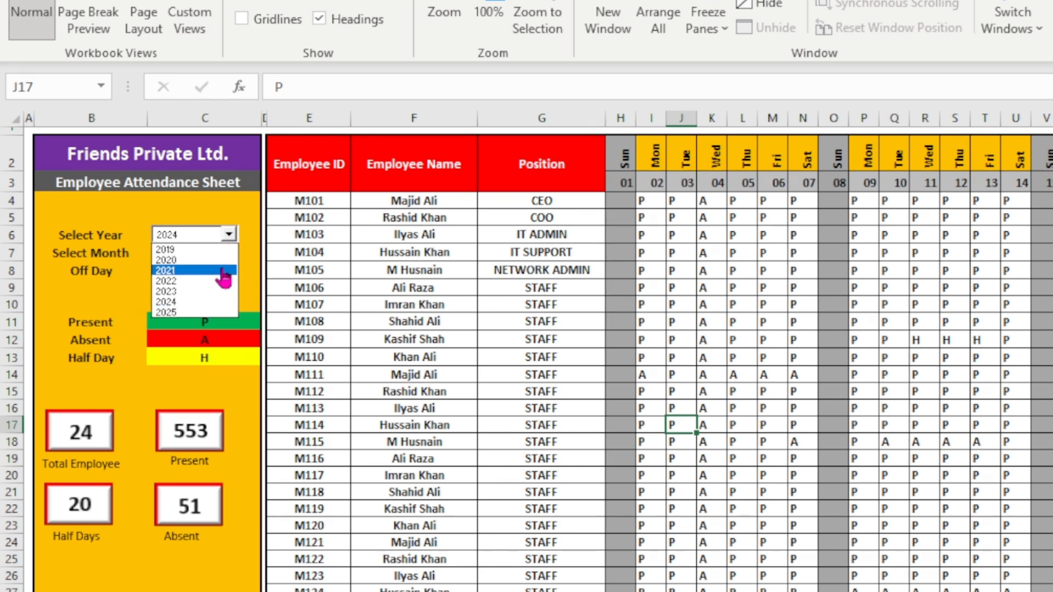
left_click(214, 204)
left_click(229, 255)
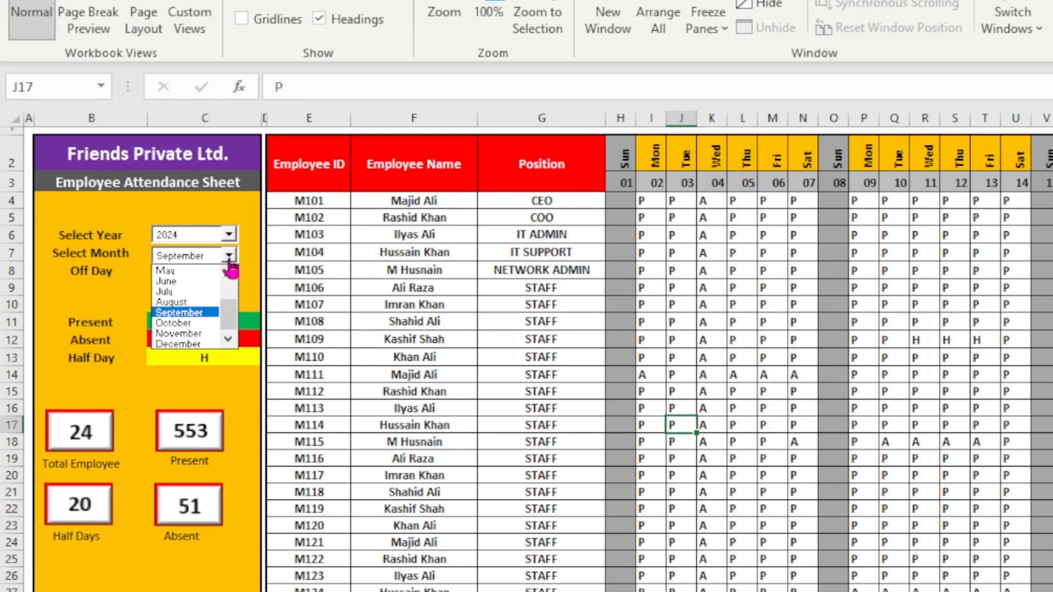
left_click(214, 312)
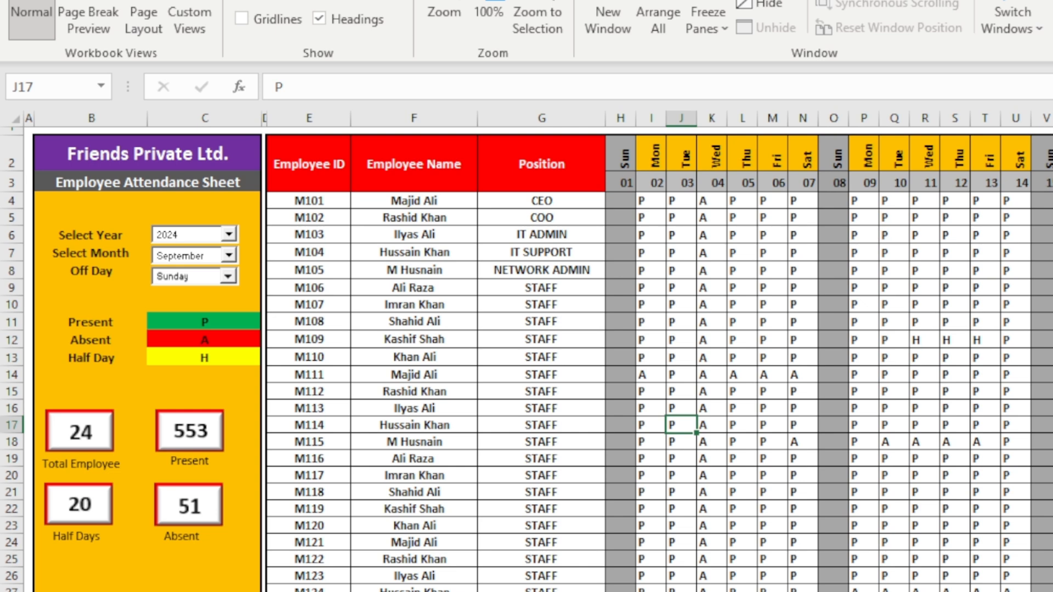
left_click(228, 277)
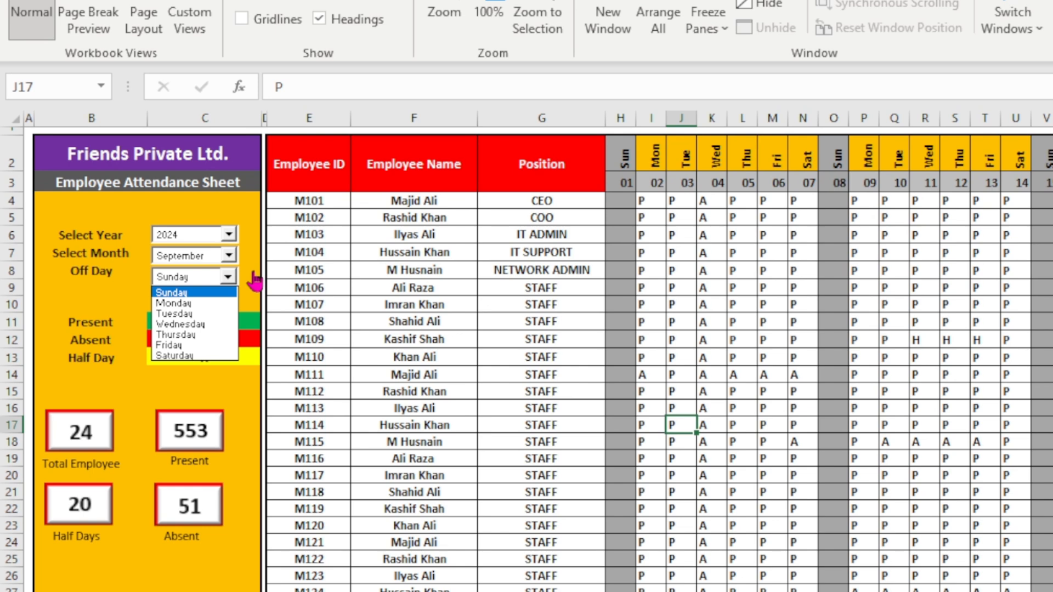
left_click(252, 271)
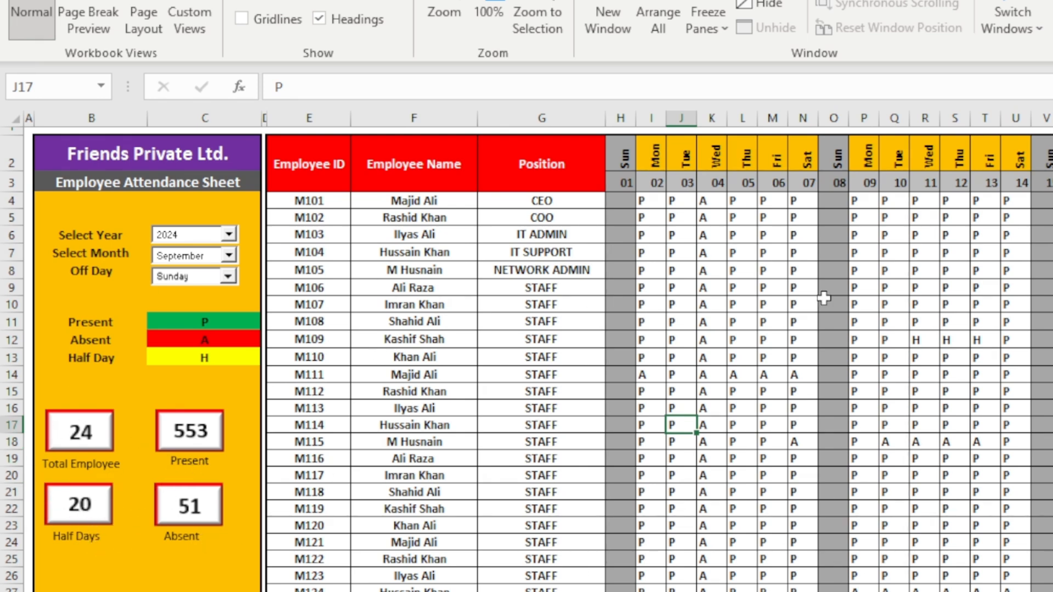
left_click_drag(951, 591, 1007, 591)
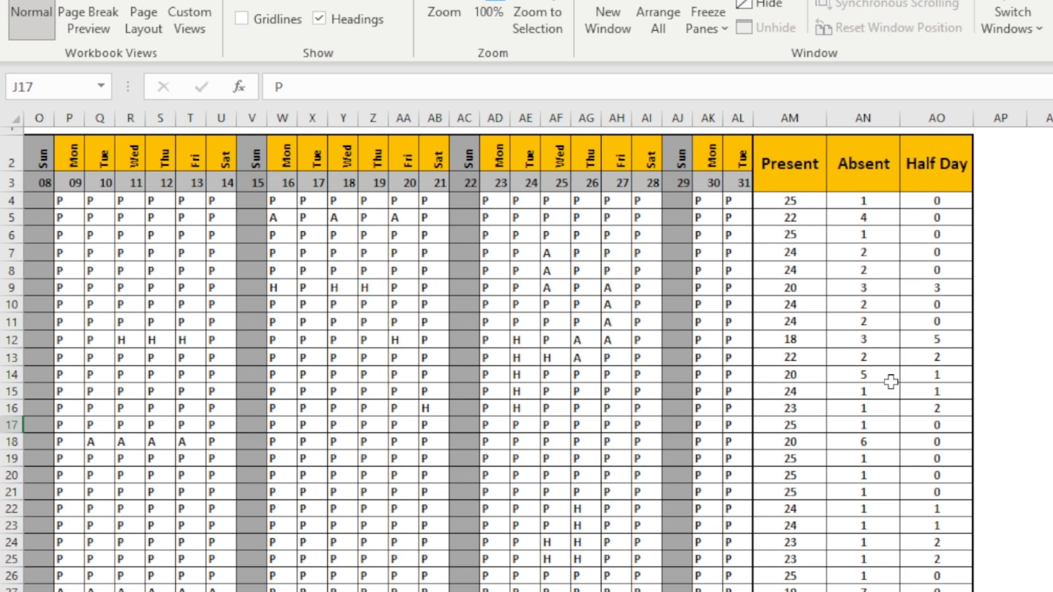
left_click_drag(1007, 591, 952, 591)
left_click(653, 306)
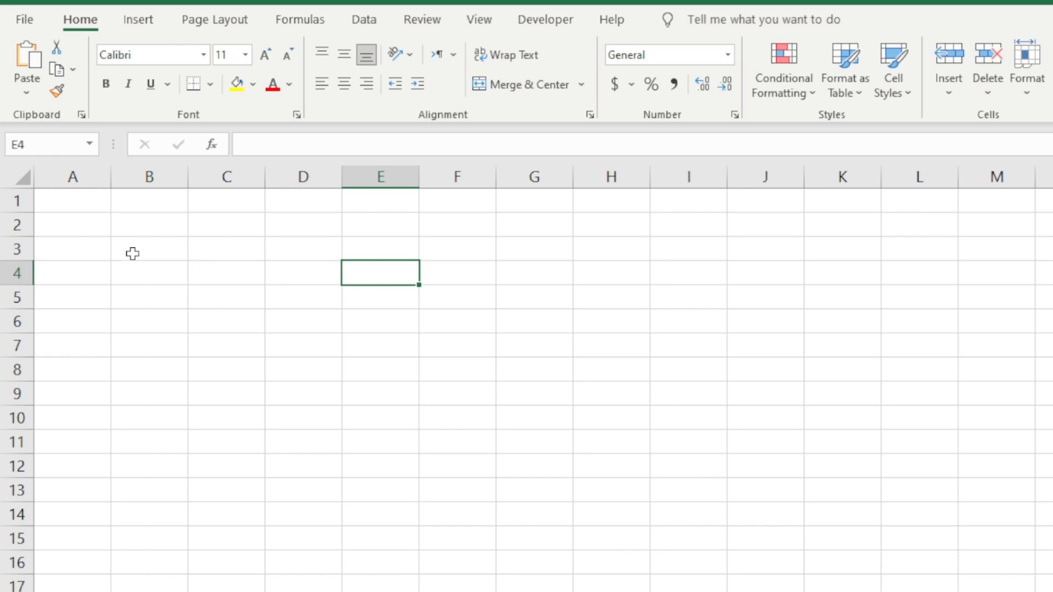
Step: Shrink columns A and D and row 1 to thin margins, and widen columns B and C equally
left_click(105, 202)
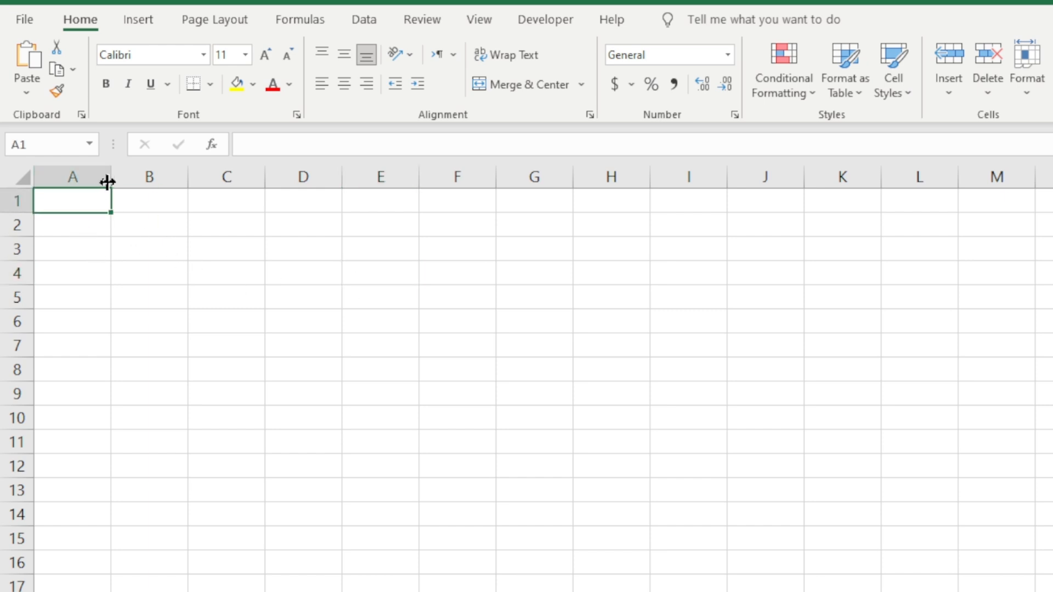
left_click_drag(110, 180, 192, 179)
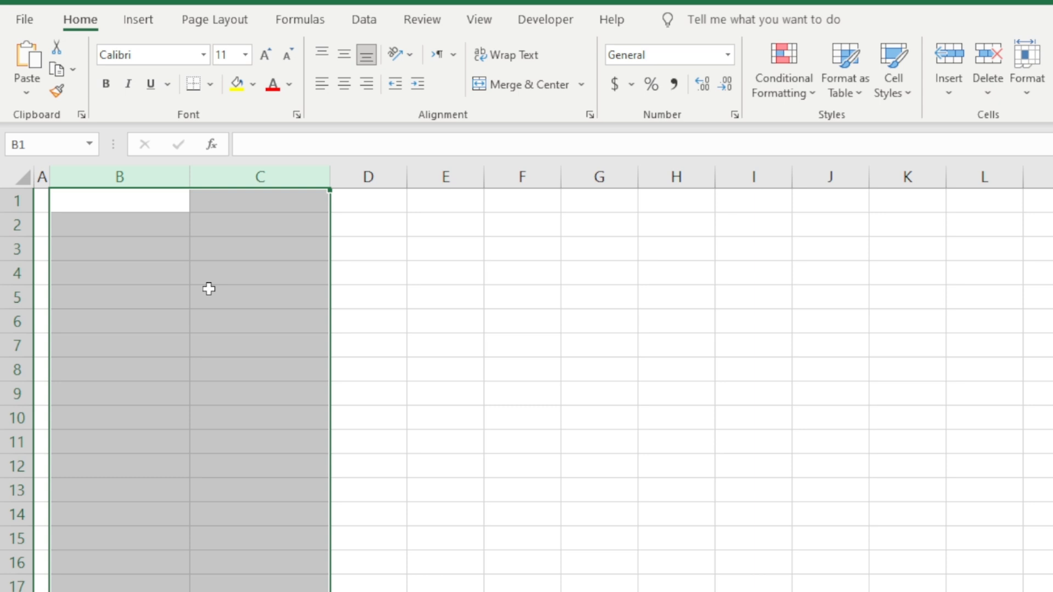
left_click(373, 274)
left_click_drag(407, 174, 346, 170)
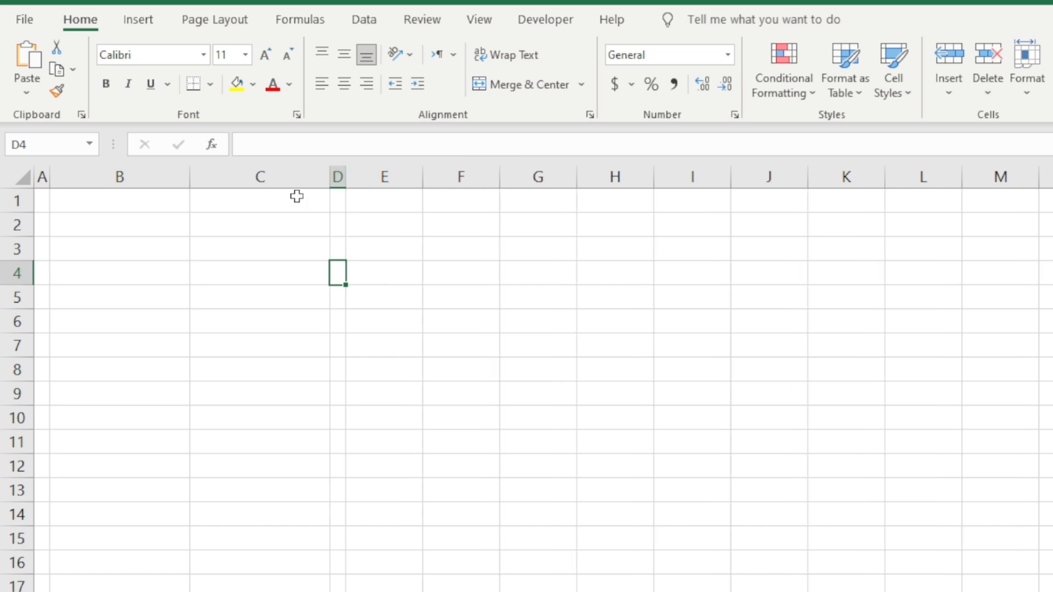
left_click_drag(26, 212, 36, 195)
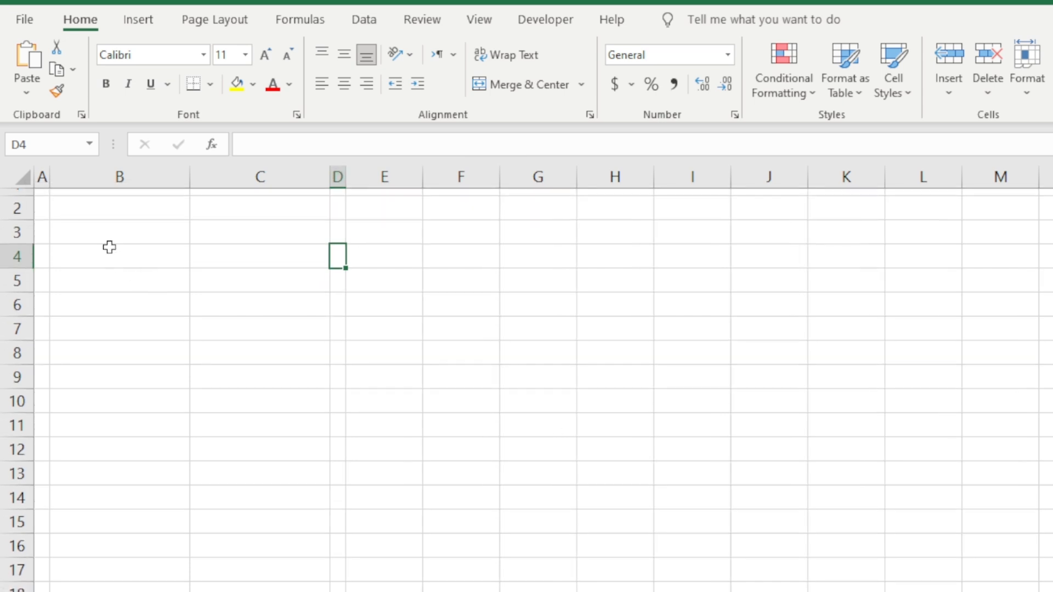
Step: Merge and center cells B2:C2 and enter the heading "Friends Private Ltd." in them
left_click(109, 210)
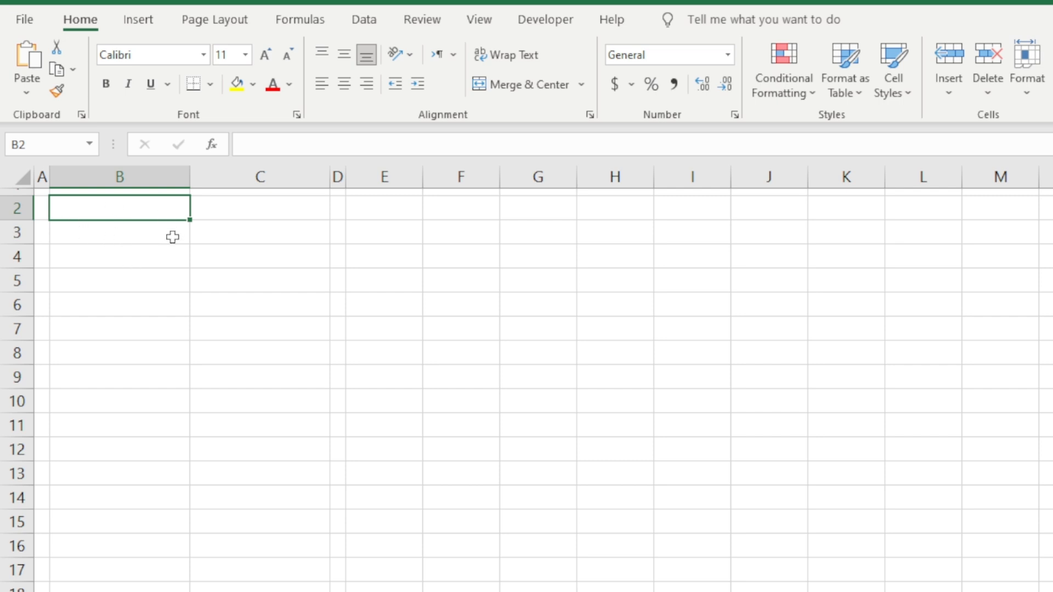
left_click_drag(136, 209, 239, 208)
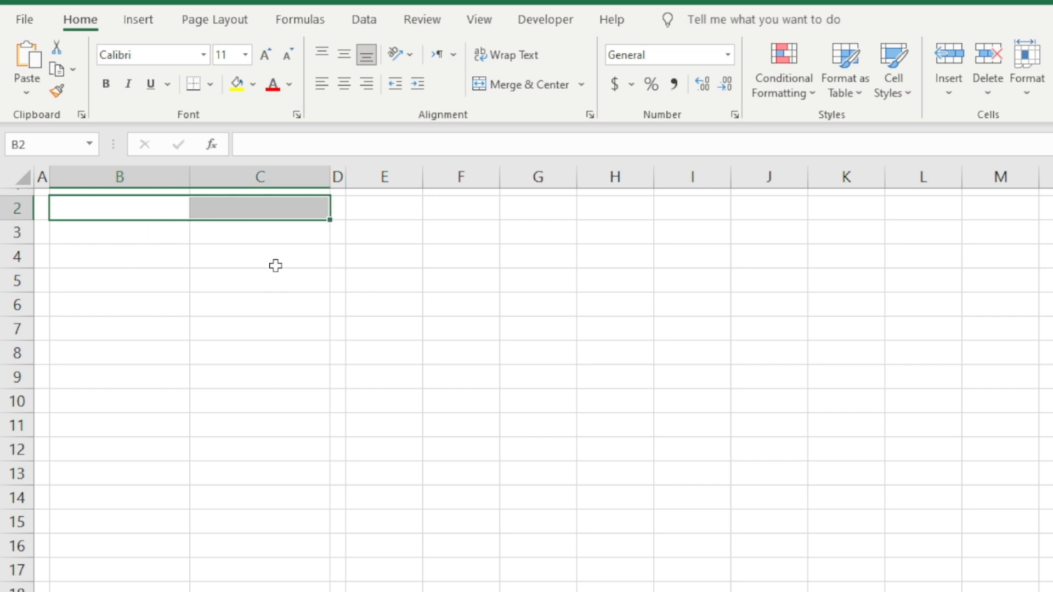
left_click(514, 87)
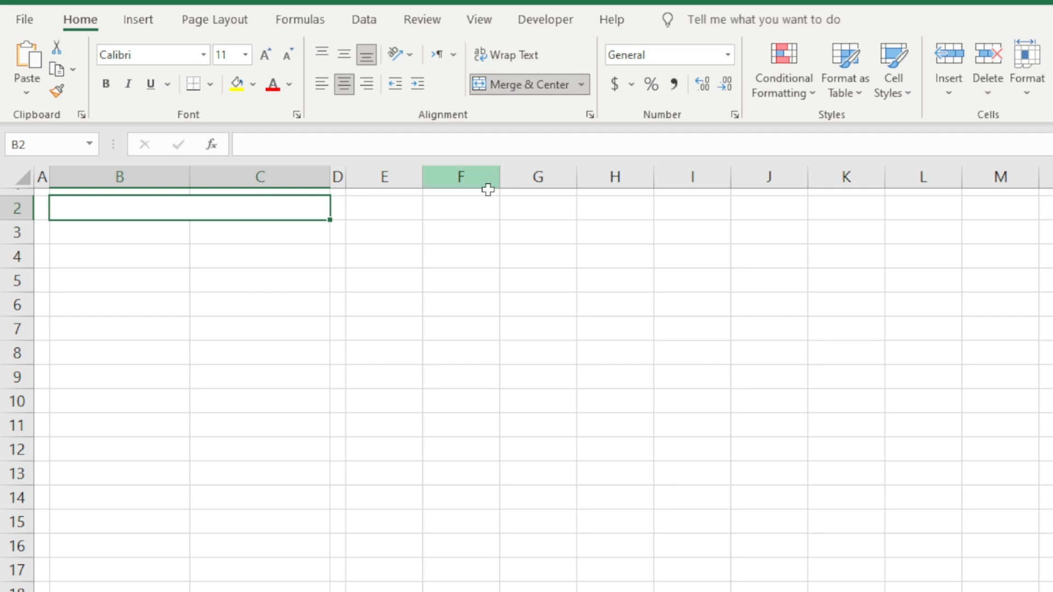
type("Fr")
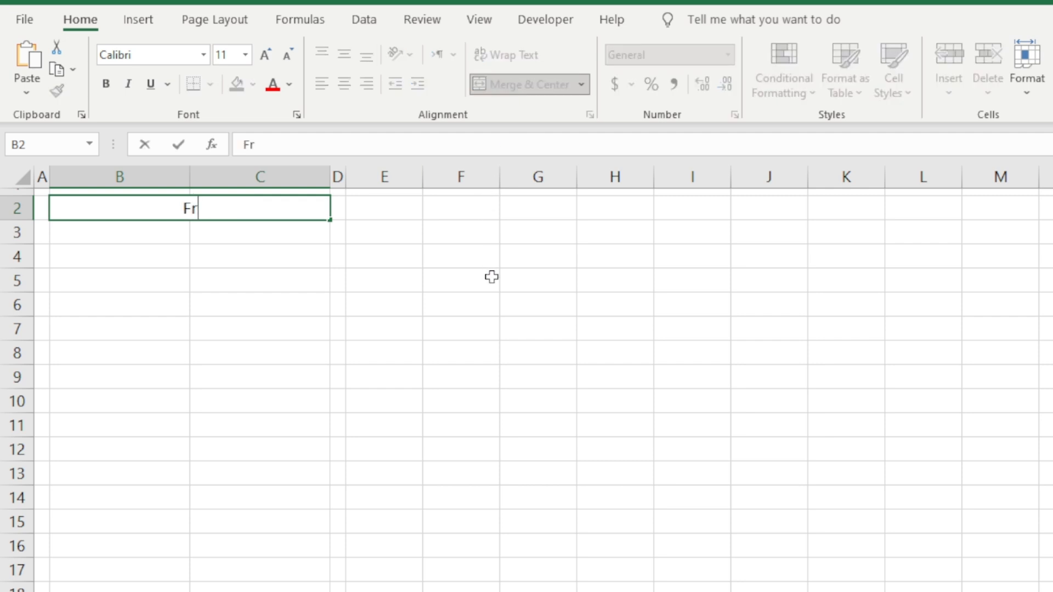
type("iends Private L")
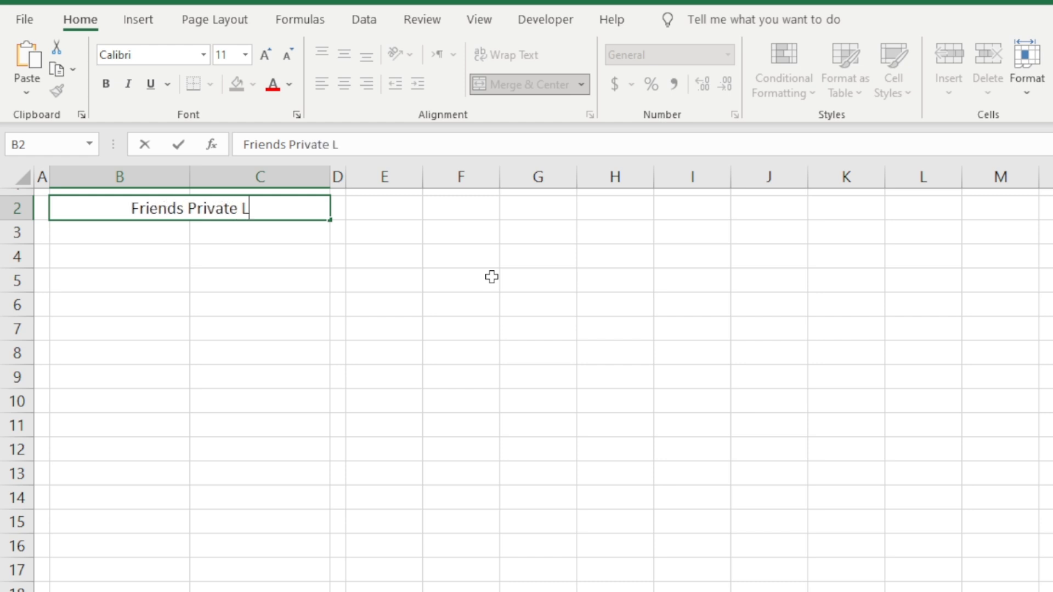
type("td.")
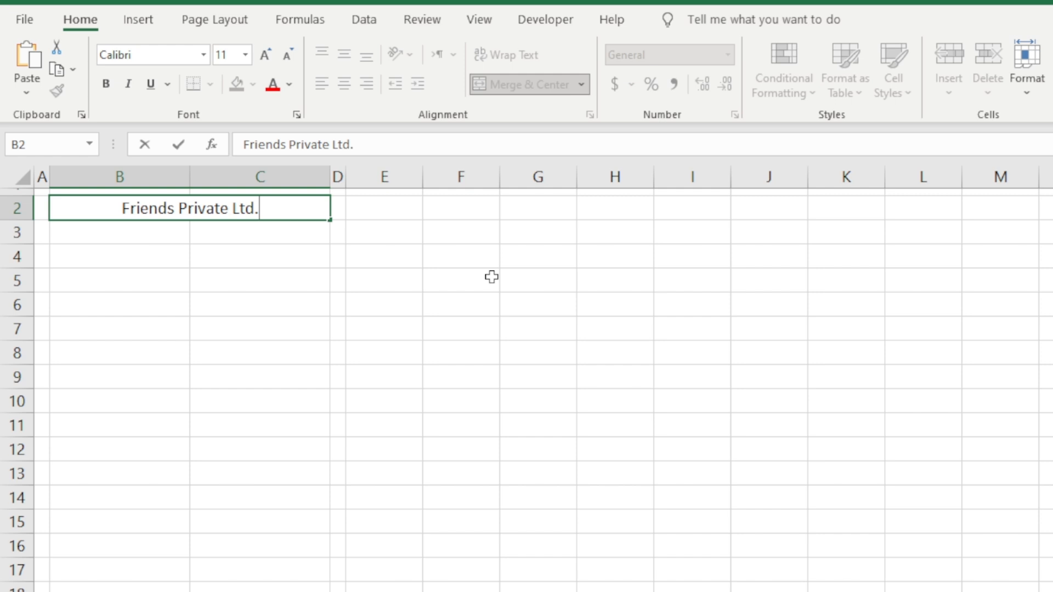
left_click(173, 359)
Step: Merge and center cells B3:C3 and enter the subtitle "Employee Attendance Sheet" in them
left_click_drag(143, 230, 238, 235)
left_click(502, 93)
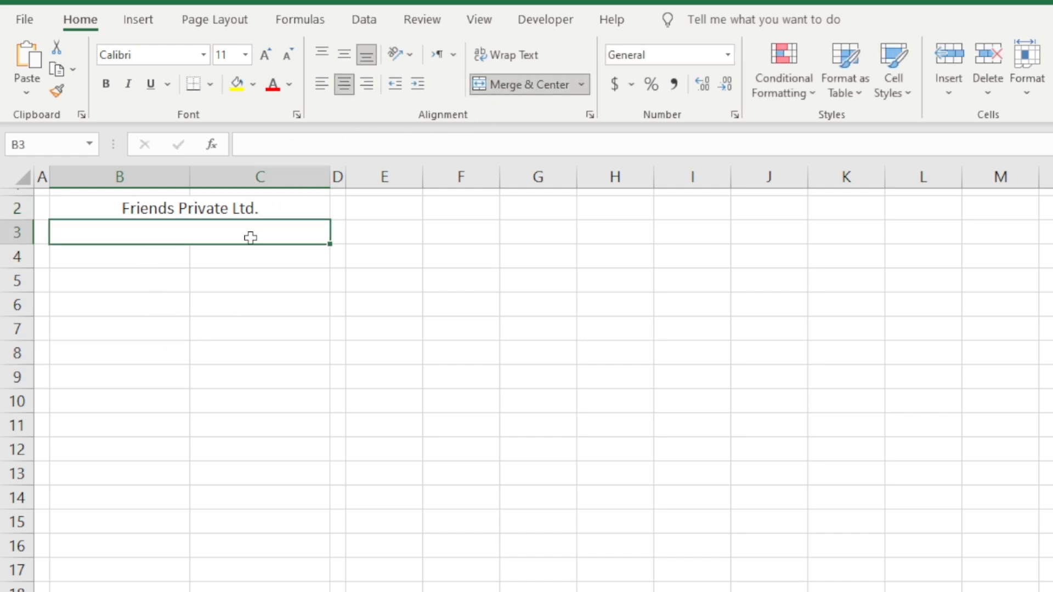
left_click_drag(257, 295, 255, 281)
left_click(255, 234)
type("Employee")
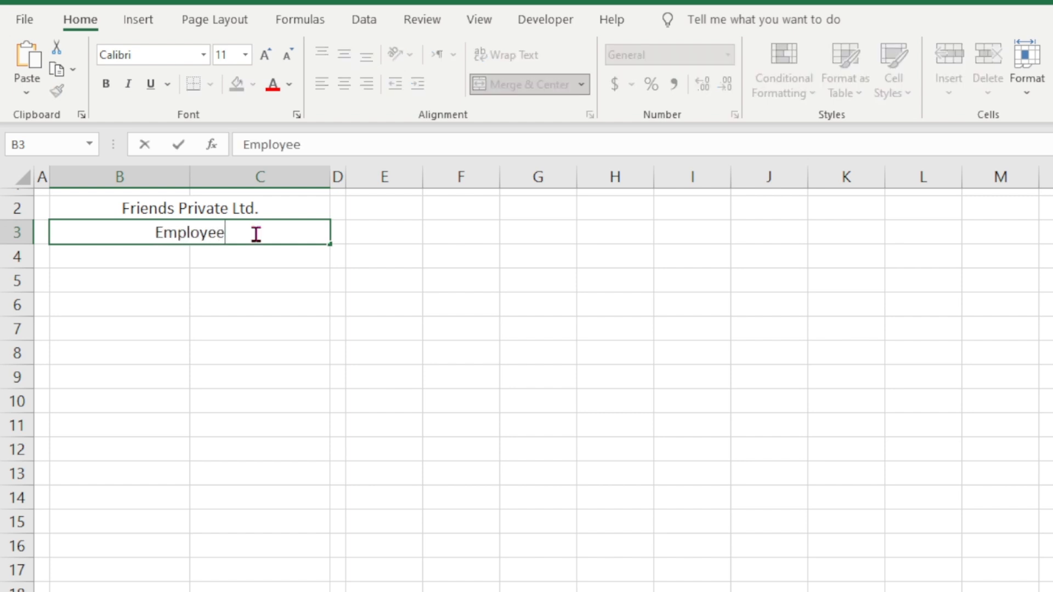
type(" Atten")
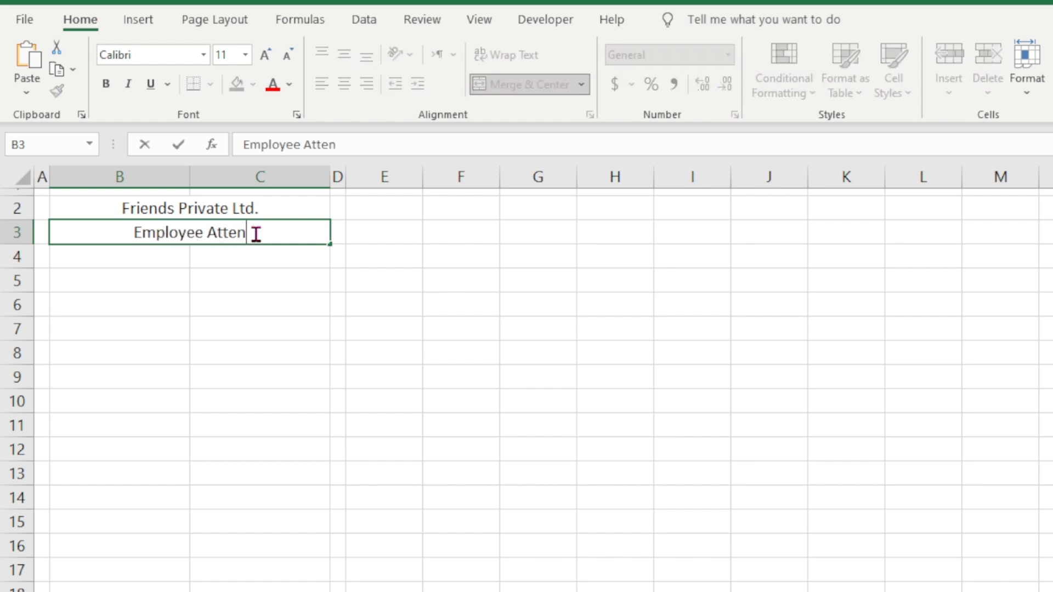
type("dance Sheet")
key("Up")
left_click(272, 232)
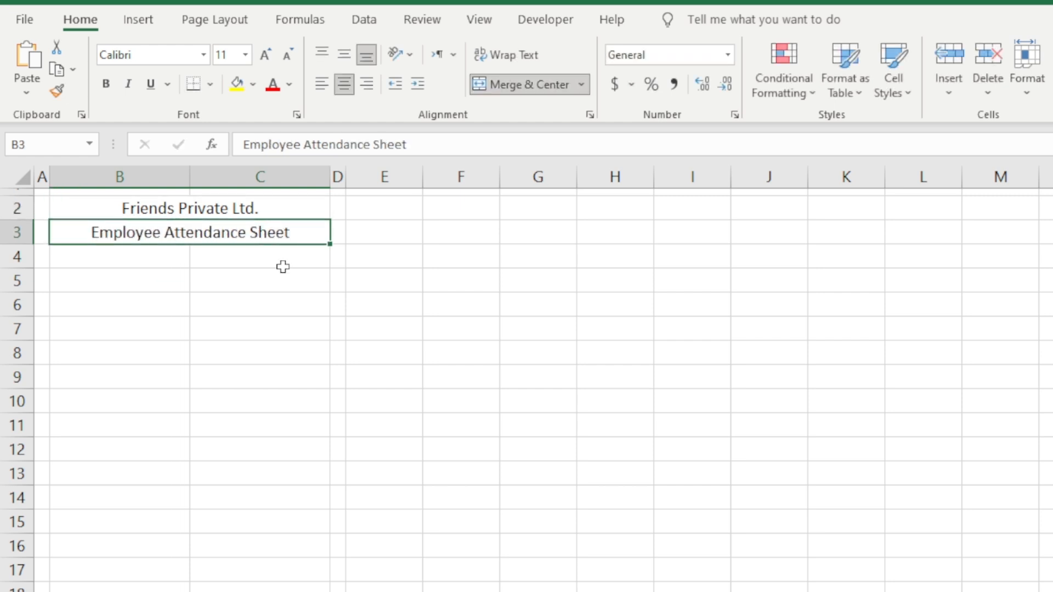
Step: Increase the height of row 2, then middle-align and bold the company heading
left_click(271, 214)
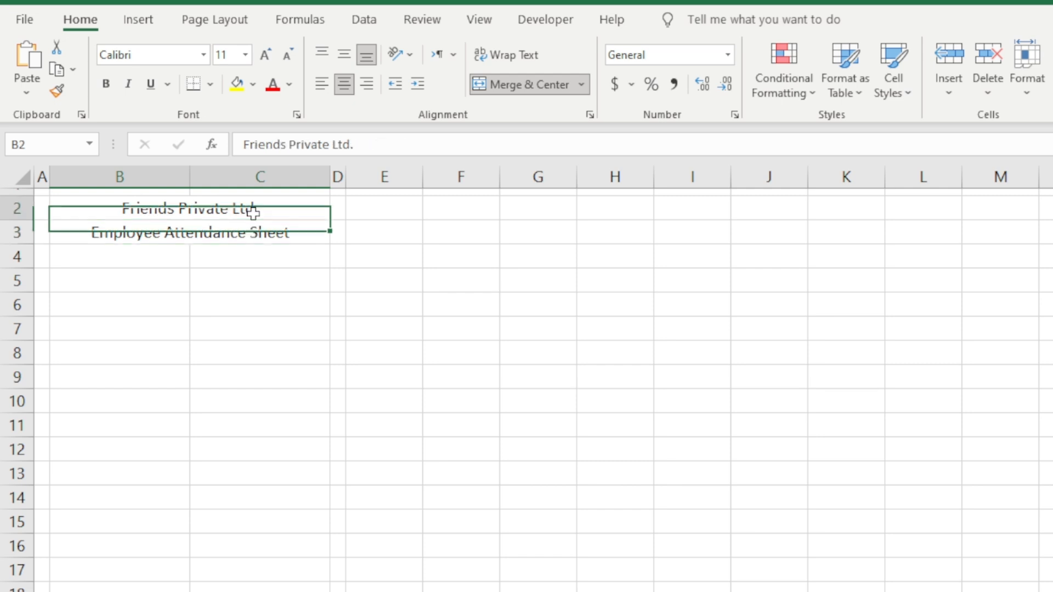
left_click_drag(22, 220, 26, 236)
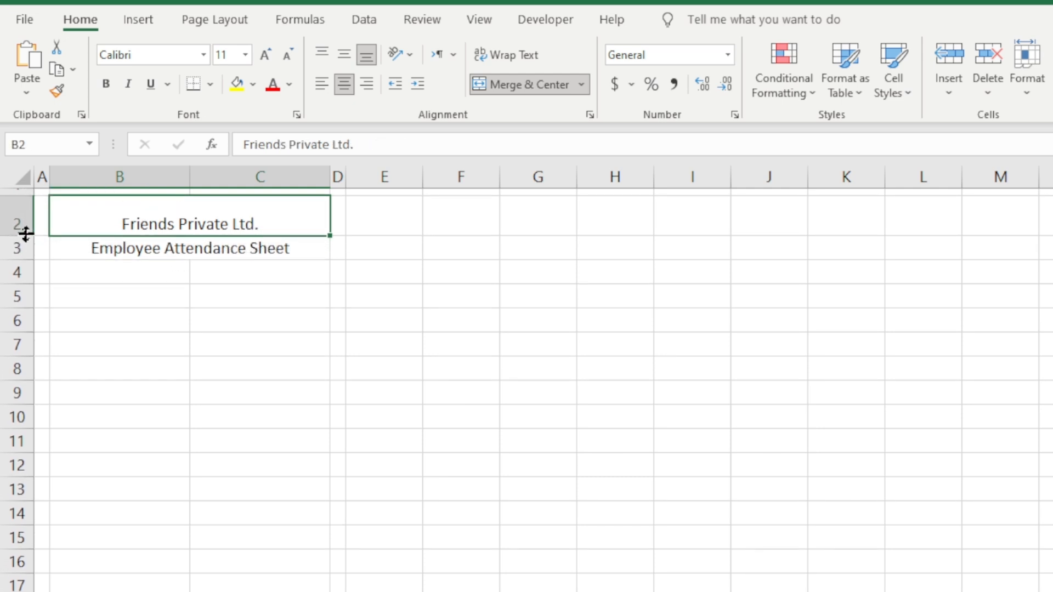
left_click(344, 54)
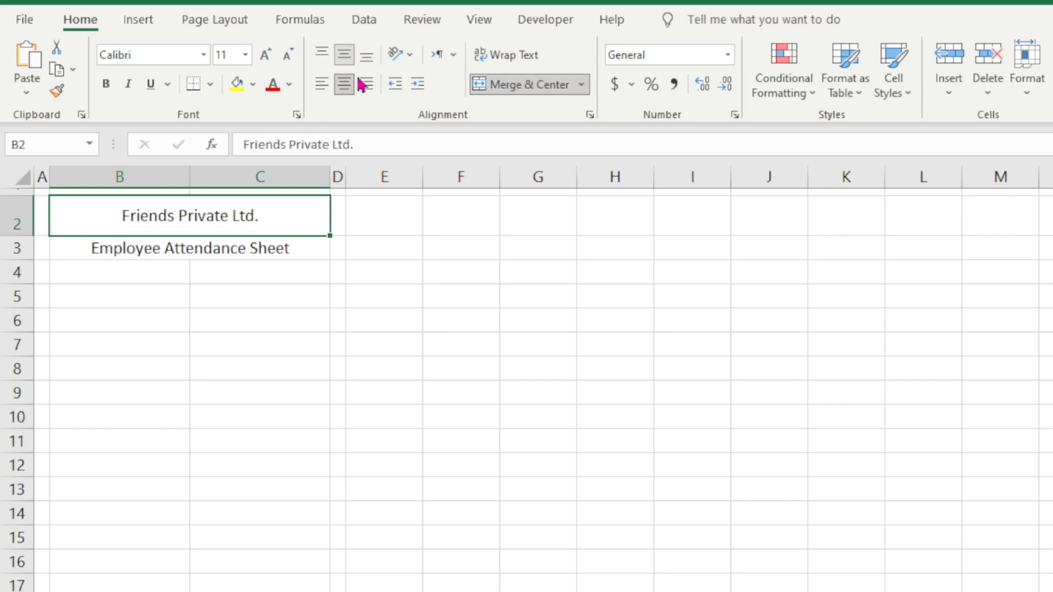
left_click(107, 84)
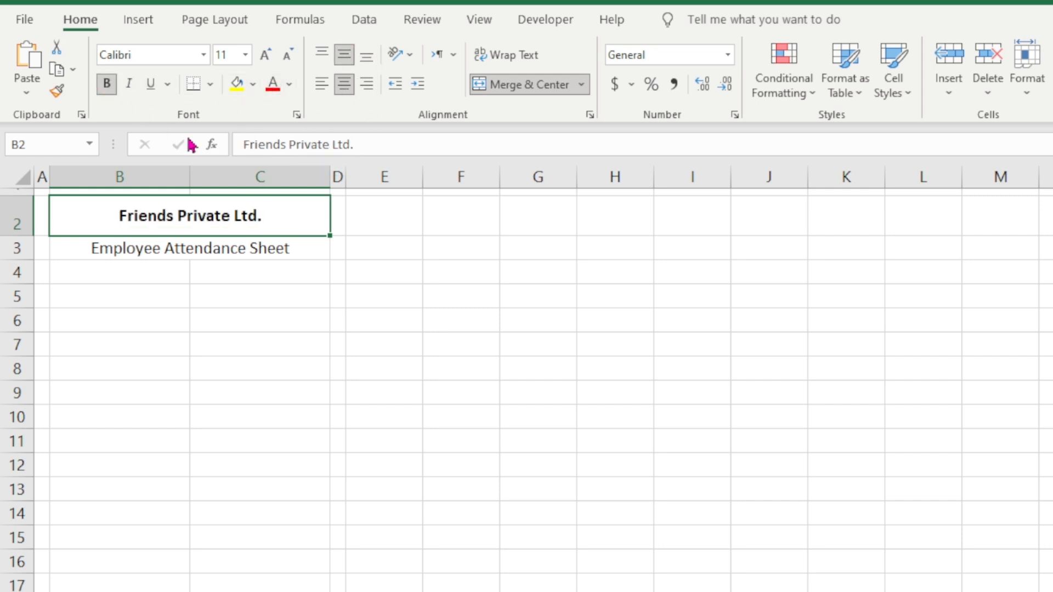
Step: Give the company heading in B2 a standard purple fill and white text
left_click(256, 86)
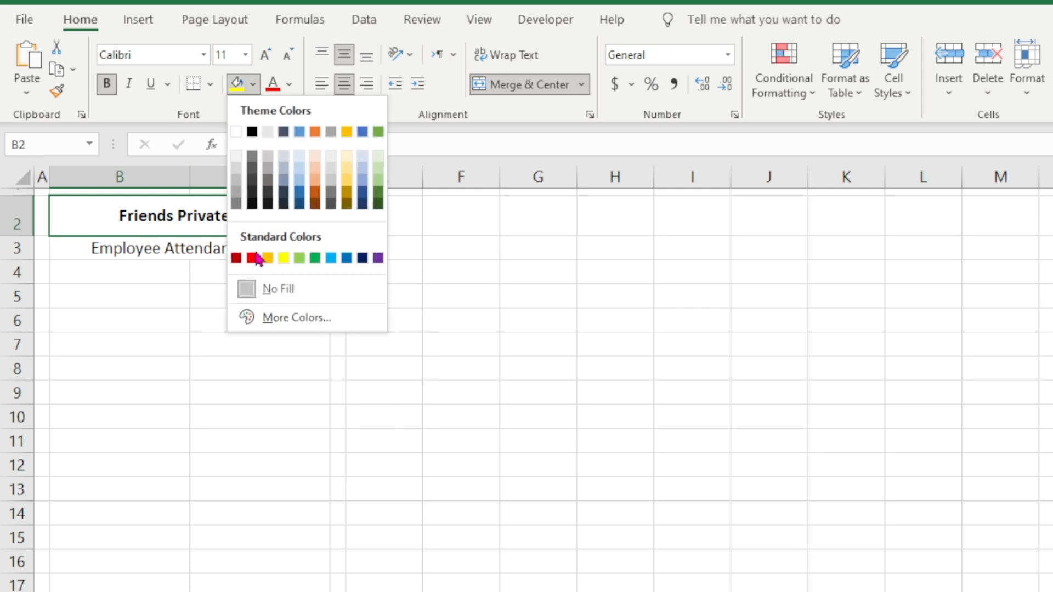
left_click(379, 259)
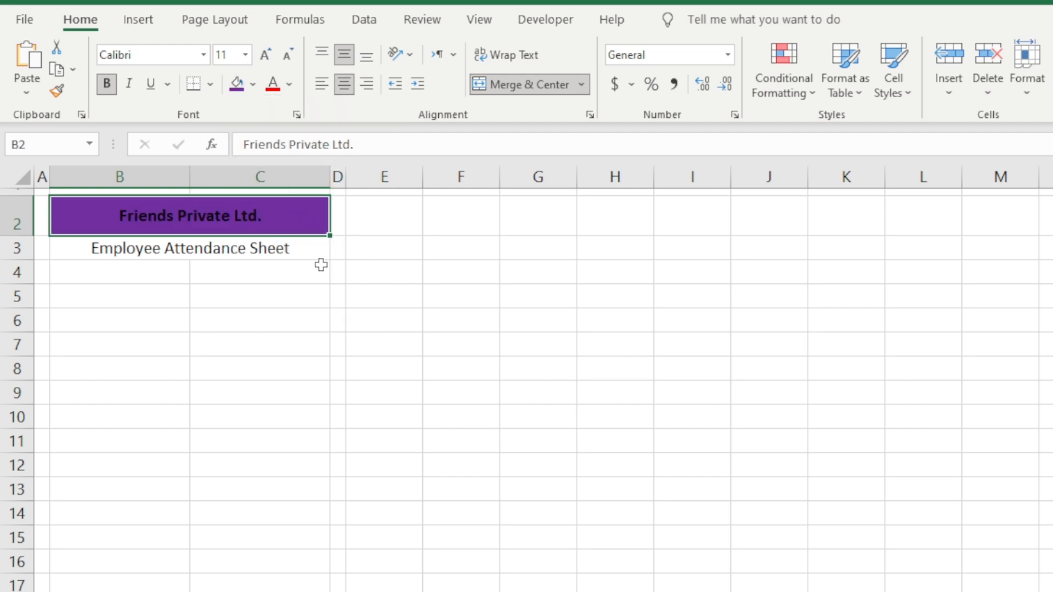
left_click(289, 86)
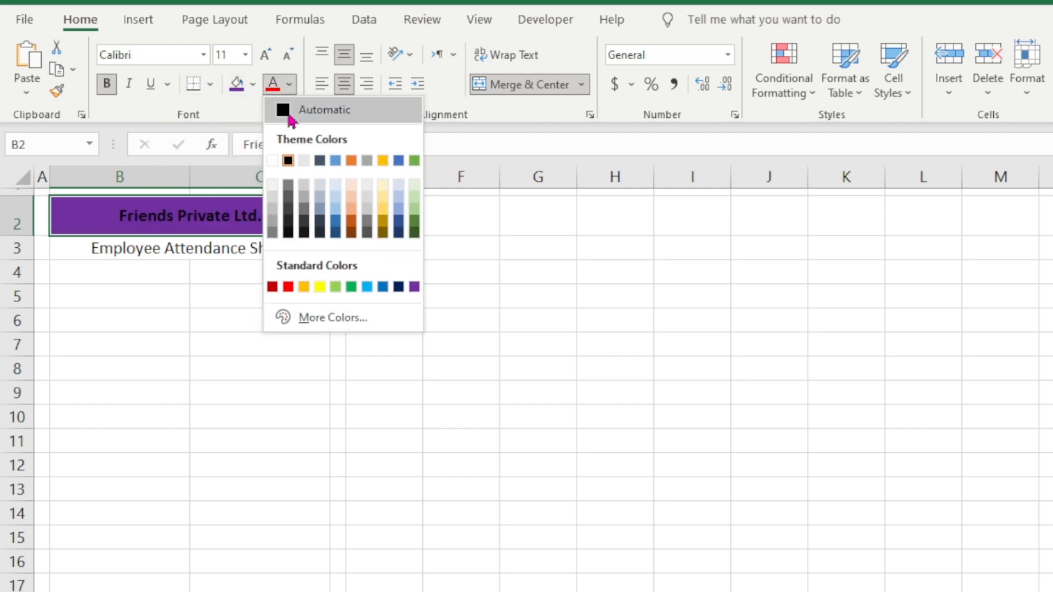
left_click(279, 160)
Step: Give the "Employee Attendance Sheet" subtitle a dark grey fill and white text
left_click(154, 248)
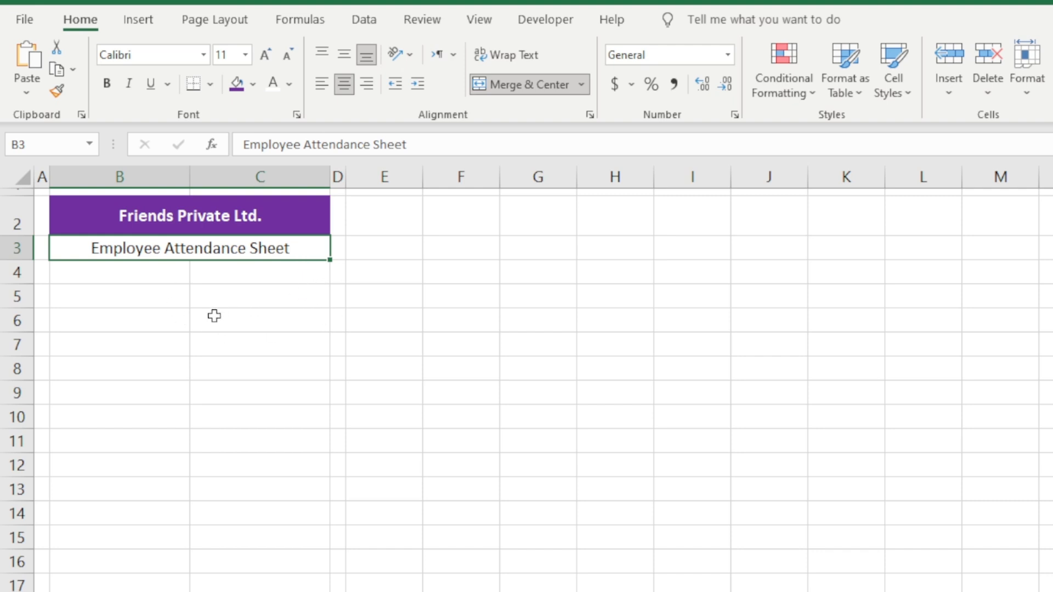
left_click(253, 84)
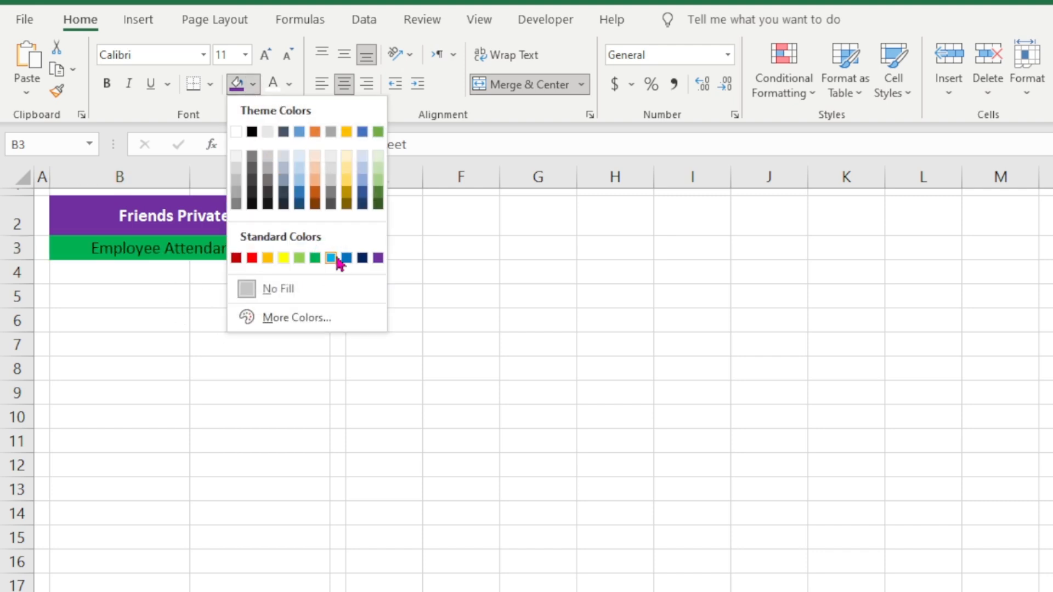
left_click(252, 176)
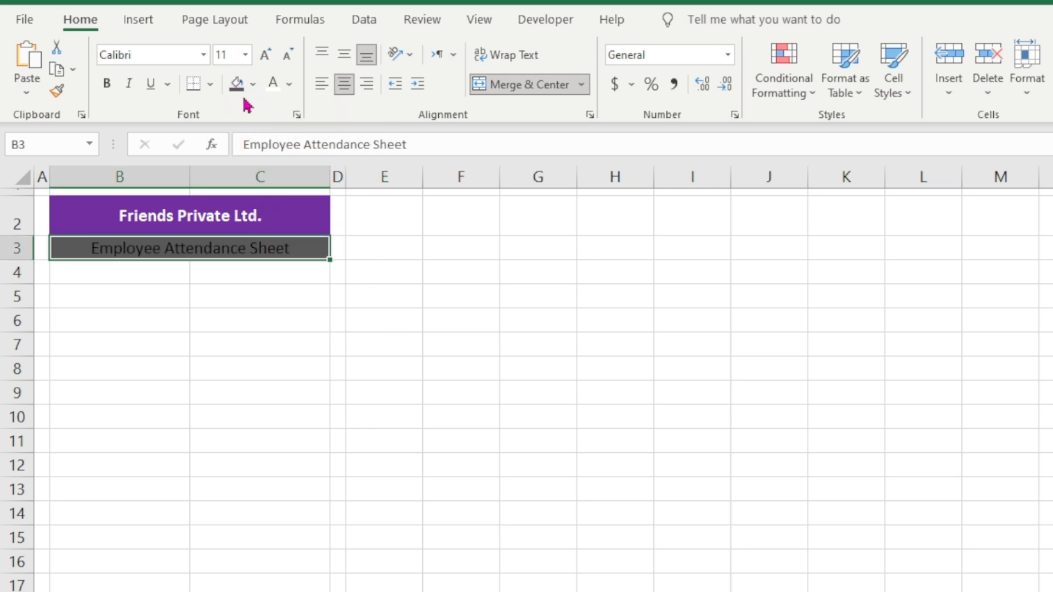
left_click(276, 90)
left_click(263, 306)
left_click(172, 232)
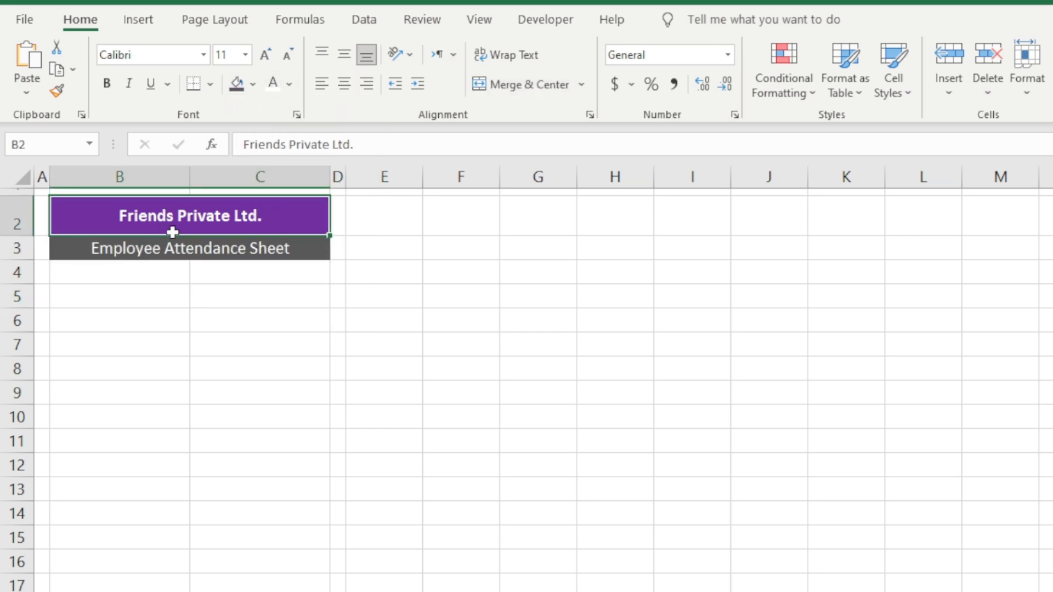
Step: Enter the labels "Select Year", "Select Month" and "Off Day" in cells B6 to B8
left_click(107, 320)
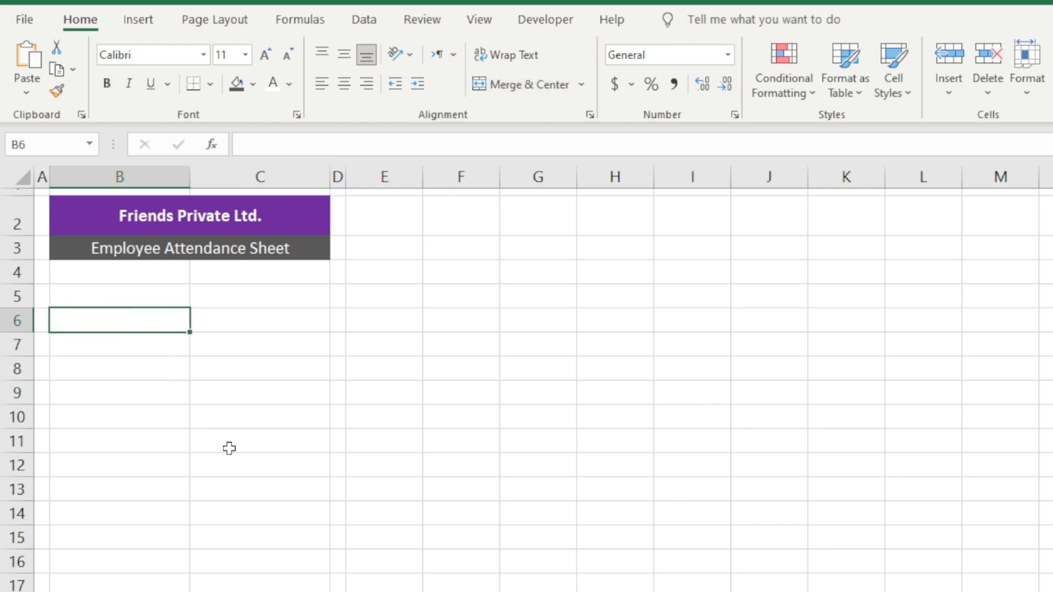
type("Select")
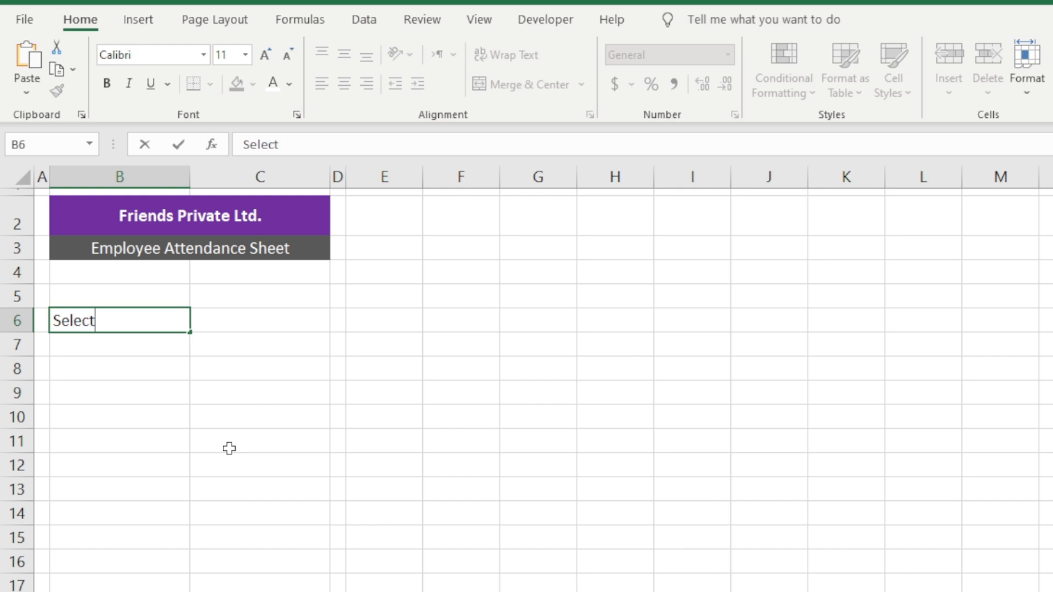
type(" Year")
key("Return")
type("Sele")
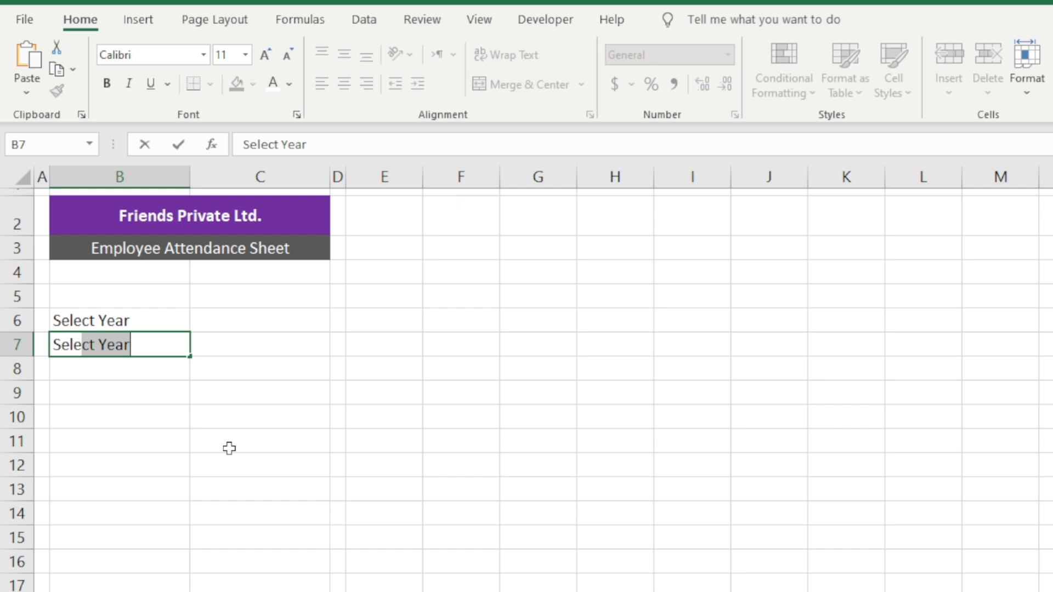
type("ct Month")
key("Return")
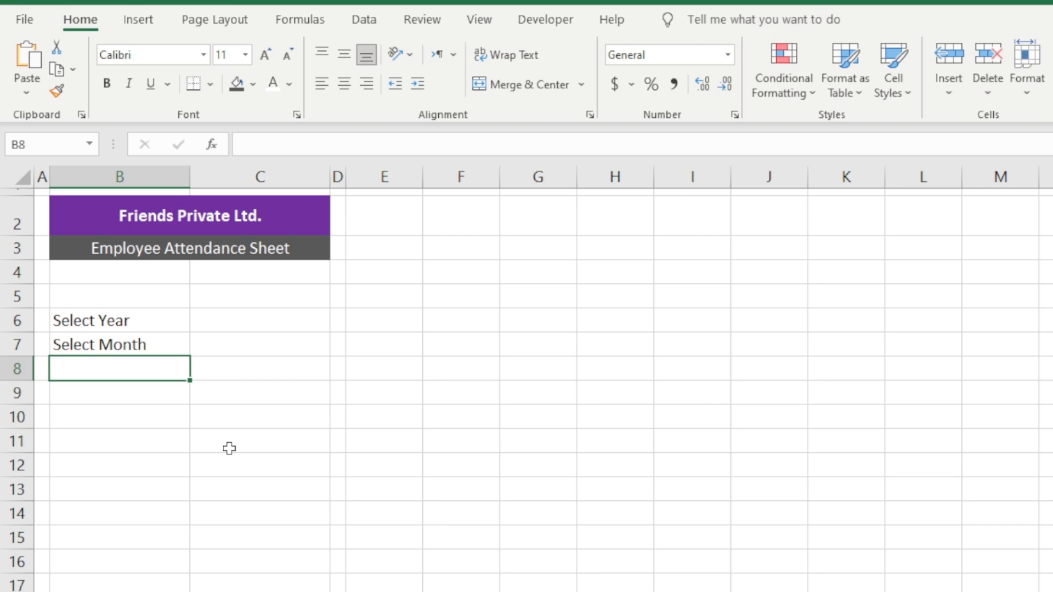
type("Off Day")
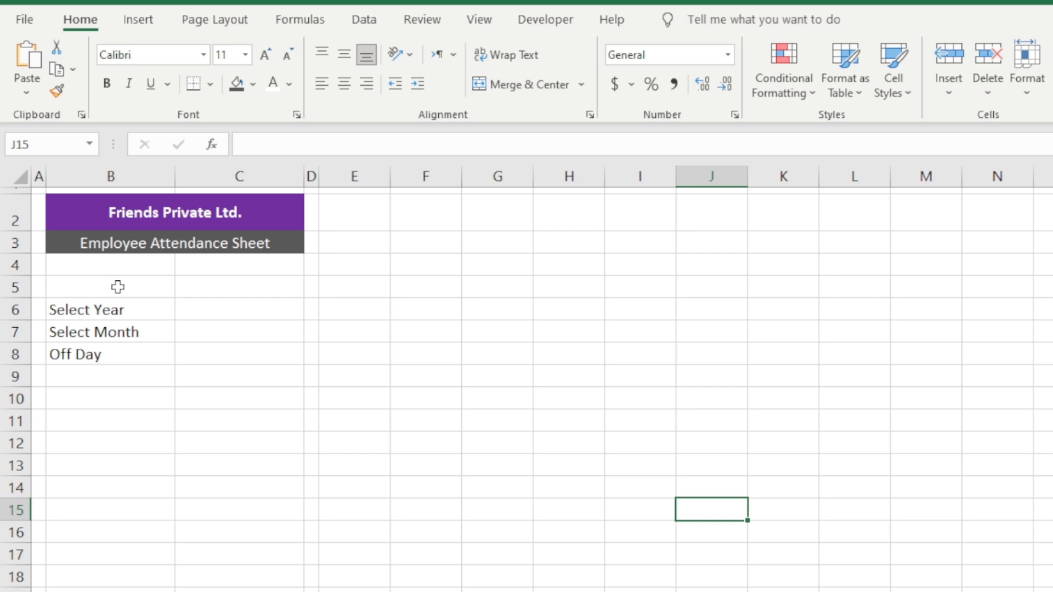
Step: Fill the block of columns B and C below the subtitle, starting at row 4, with standard orange
left_click_drag(107, 267, 244, 503)
scroll(243, 501, "up", 4)
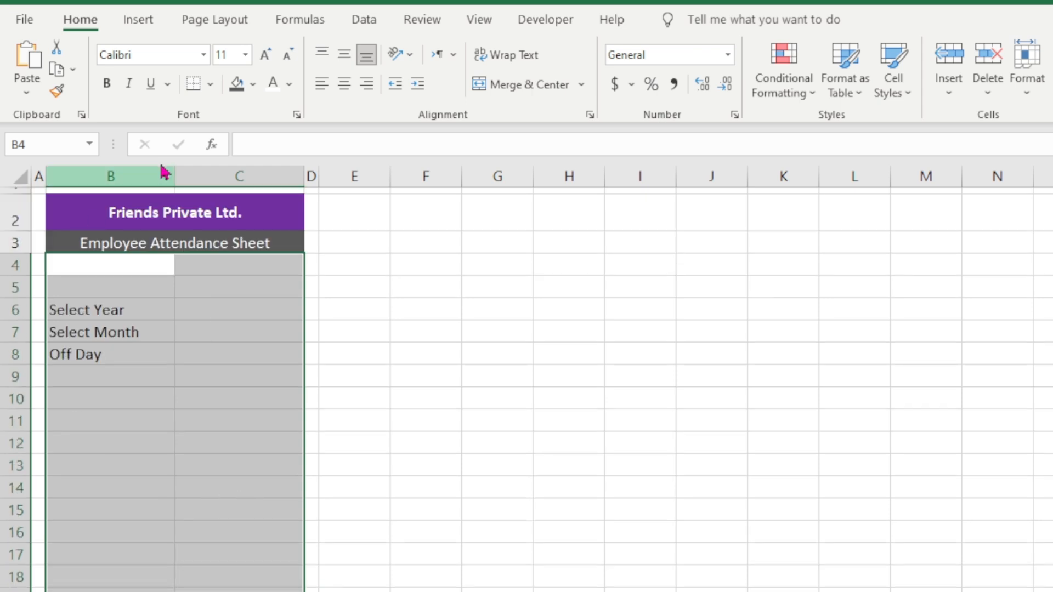
left_click(255, 84)
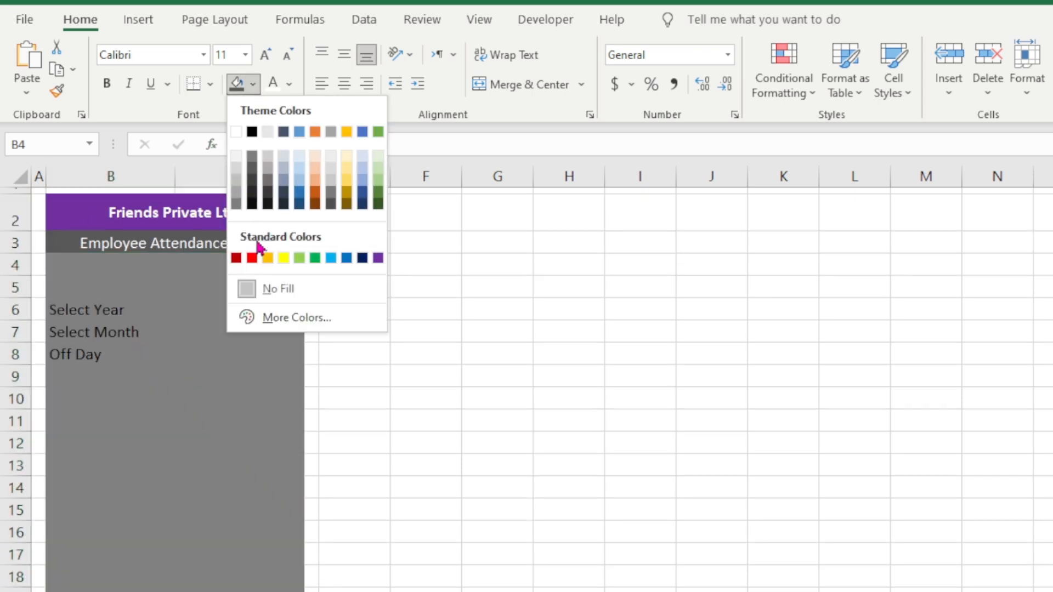
left_click(268, 257)
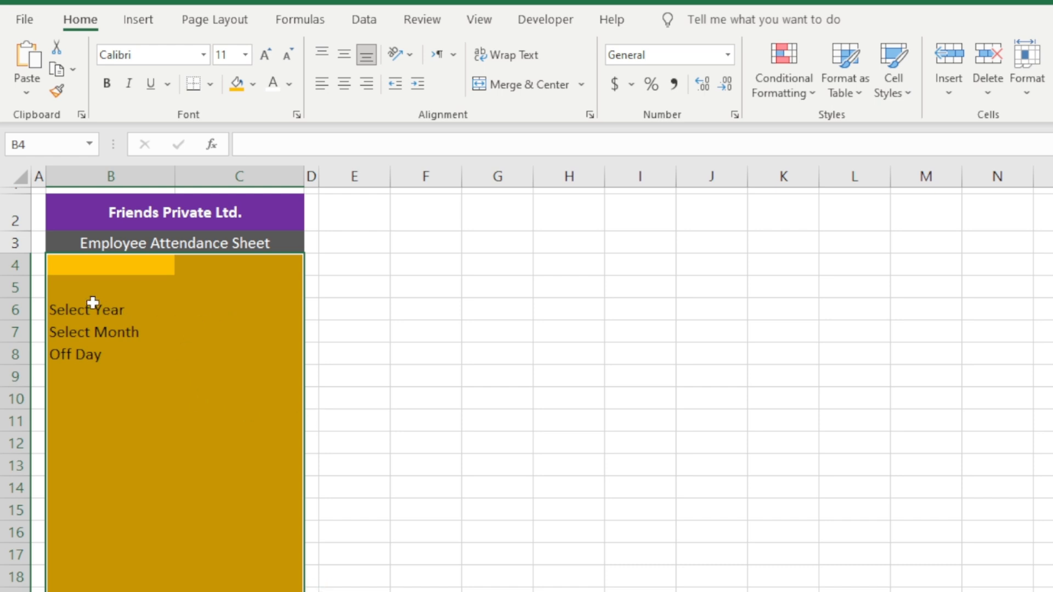
Step: Center the labels in B6:B8 horizontally and middle-align them vertically
left_click_drag(92, 303, 104, 348)
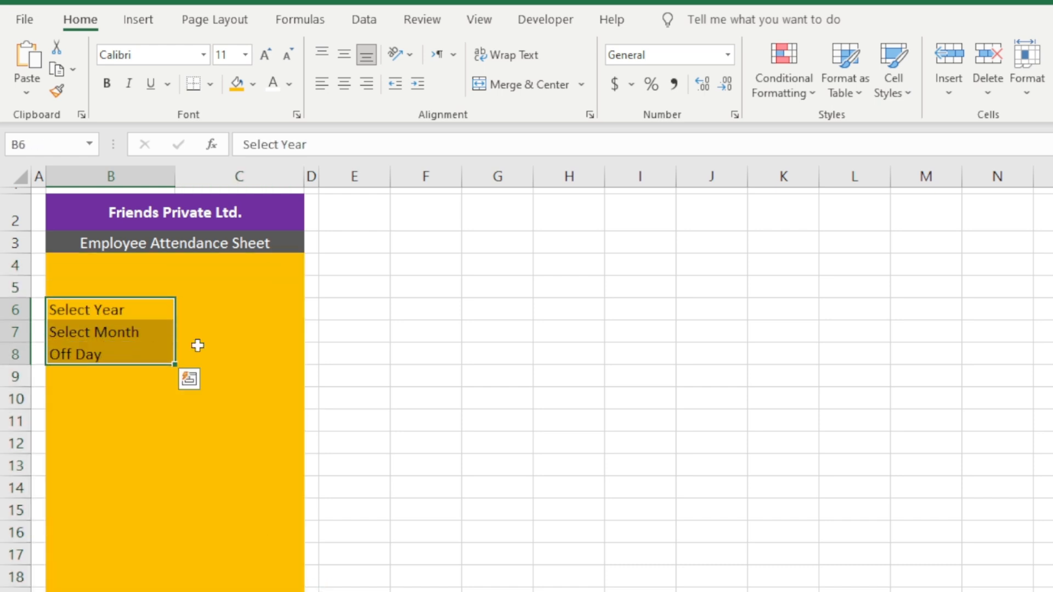
left_click(345, 84)
left_click(345, 55)
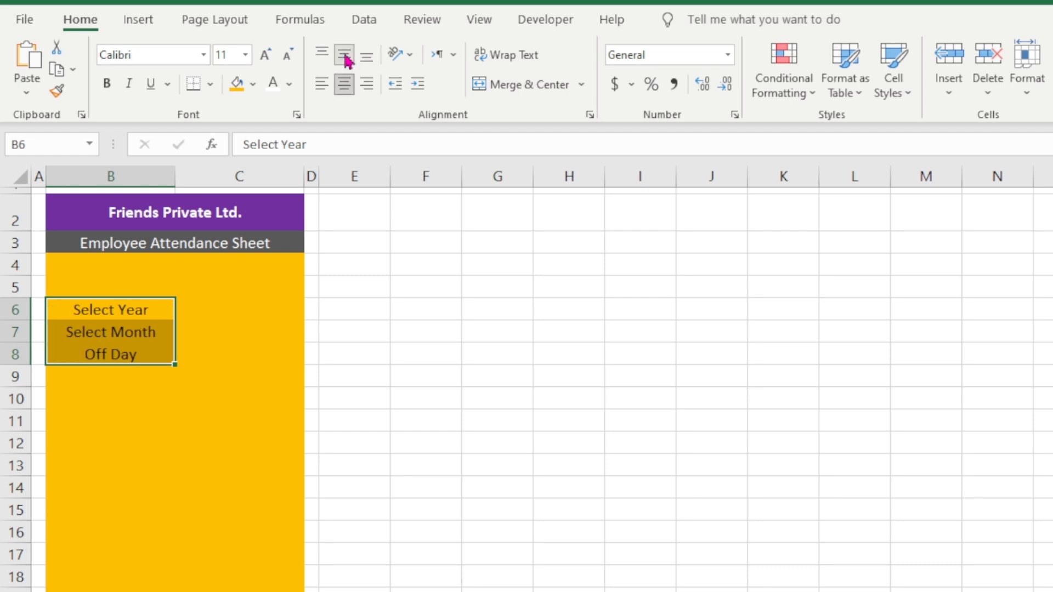
left_click(337, 283)
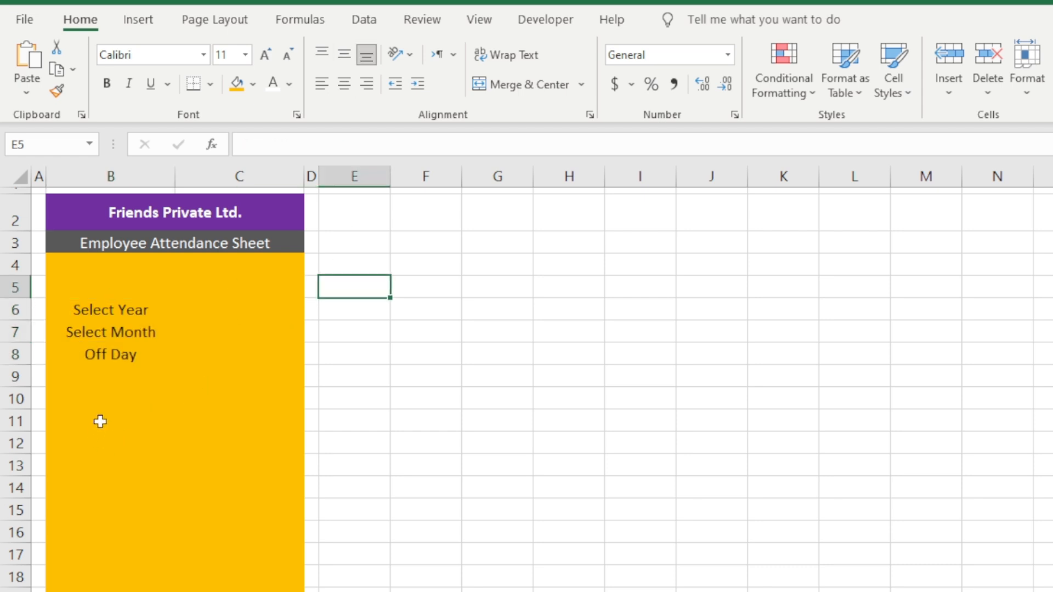
Step: Enter the legend labels "Present", "Absent" and "Half Day" in cells B11 to B13
left_click(125, 431)
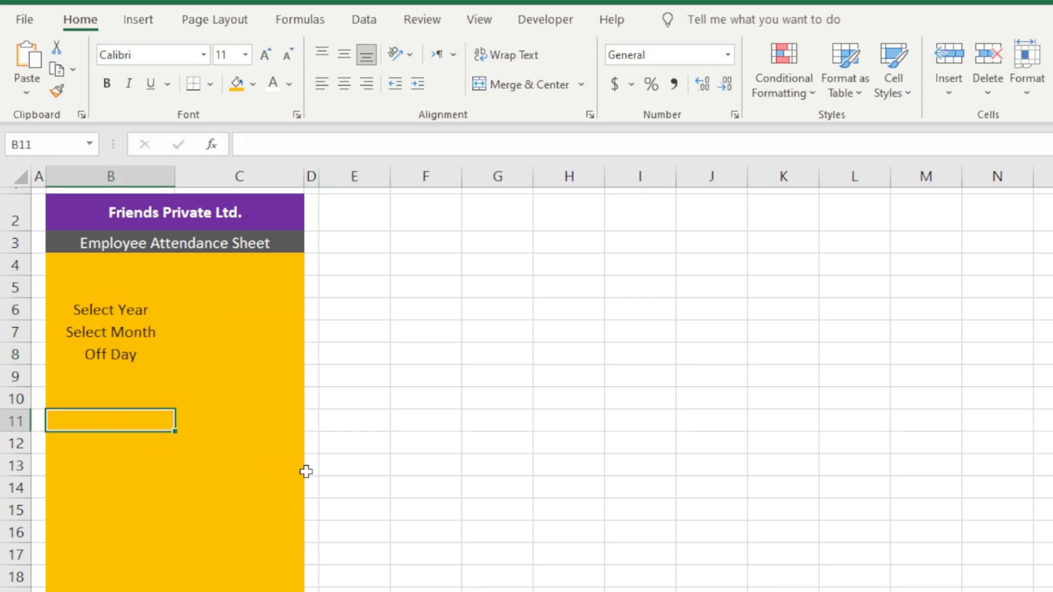
type("P")
type("resen")
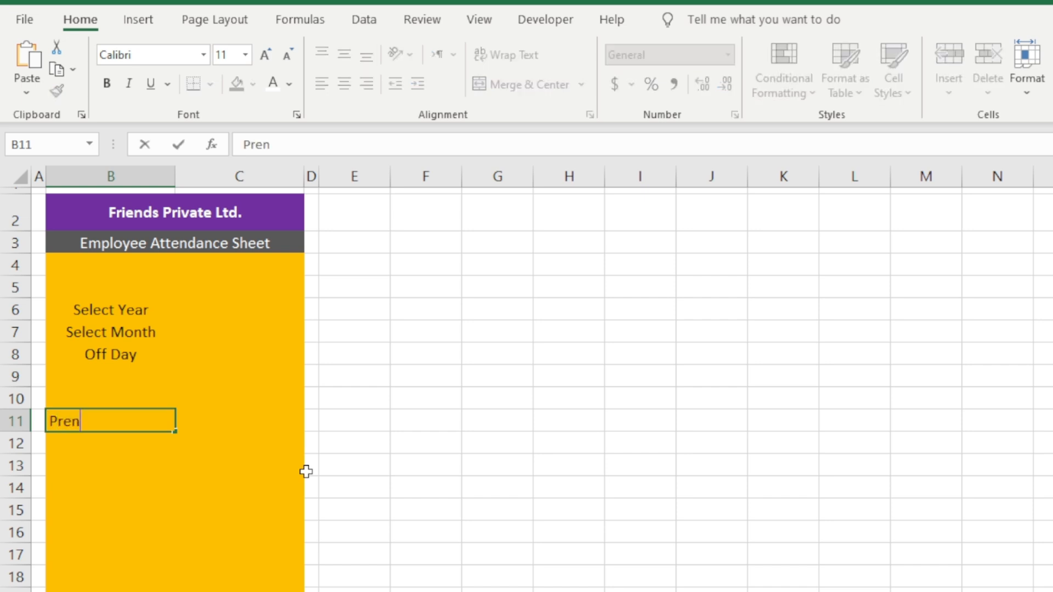
key("BackSpace")
type("sent")
key("Return")
type("Abs")
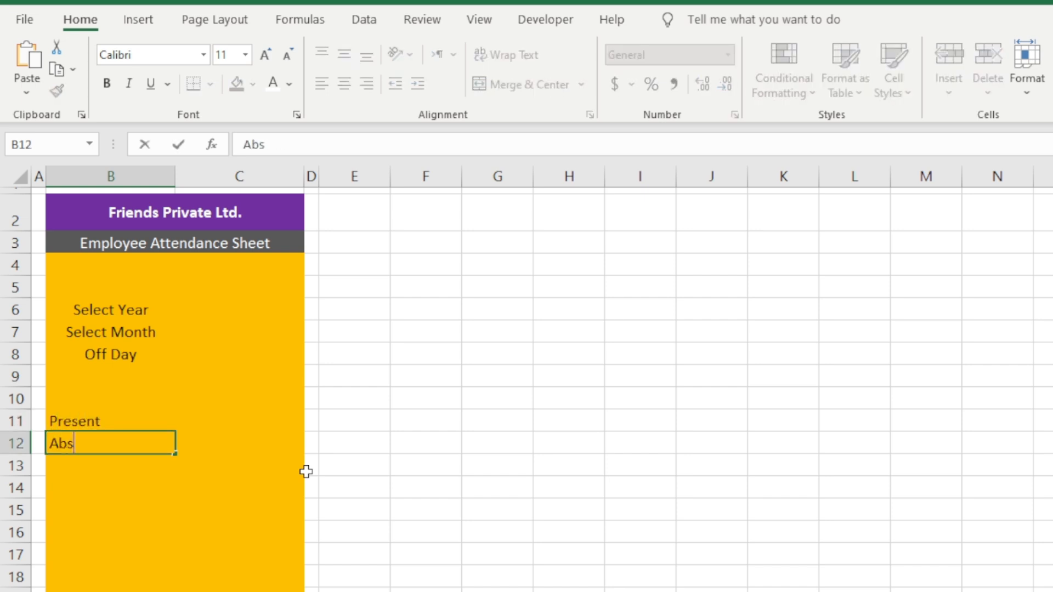
type("ent")
key("Return")
type("Half Day")
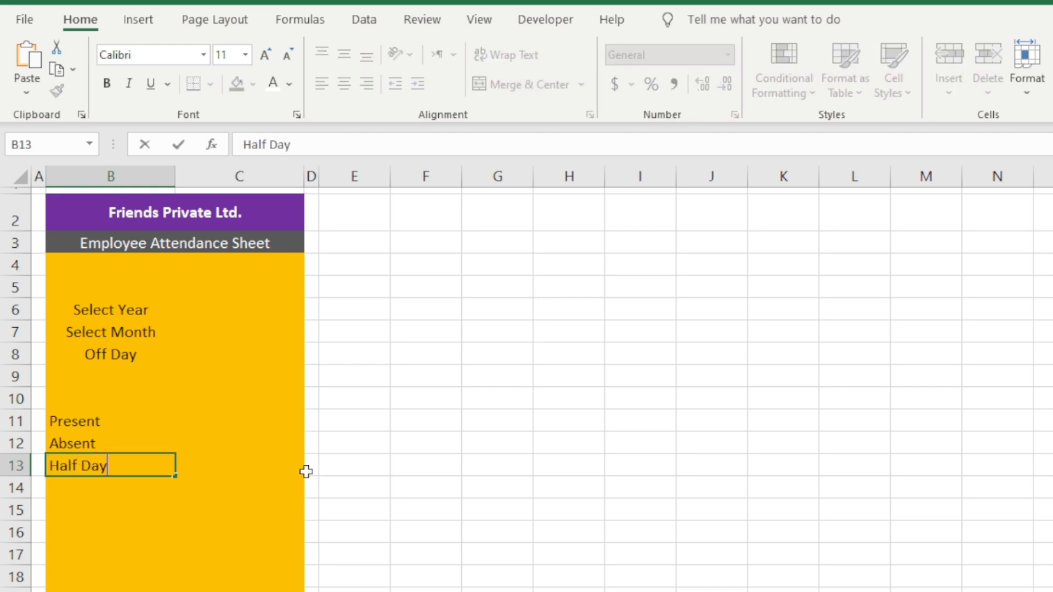
key("Tab")
Step: Fill cell C11 beside "Present" with standard green
key("Up")
key("Up")
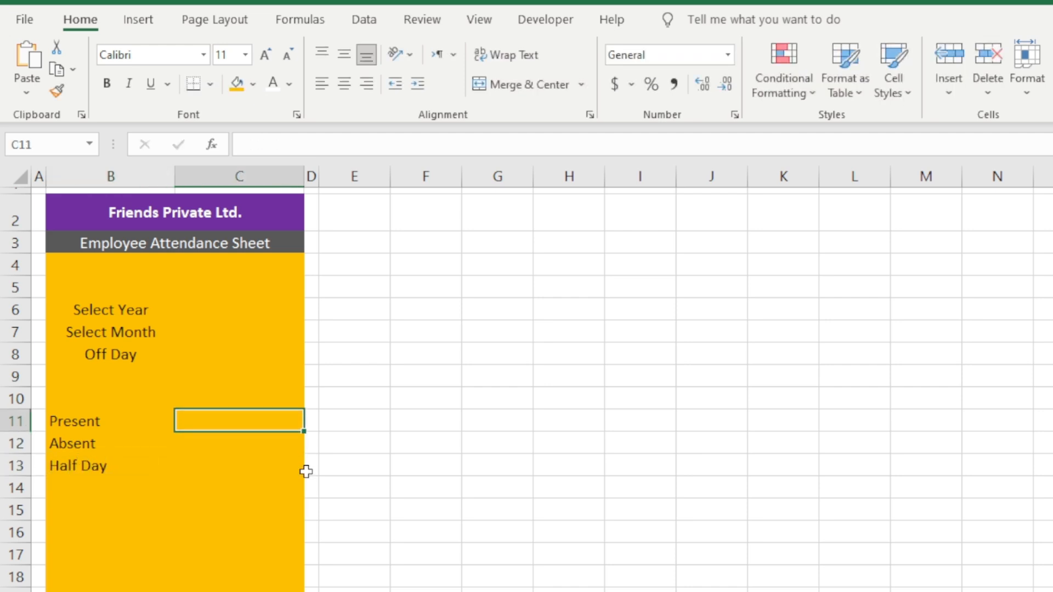
left_click(254, 85)
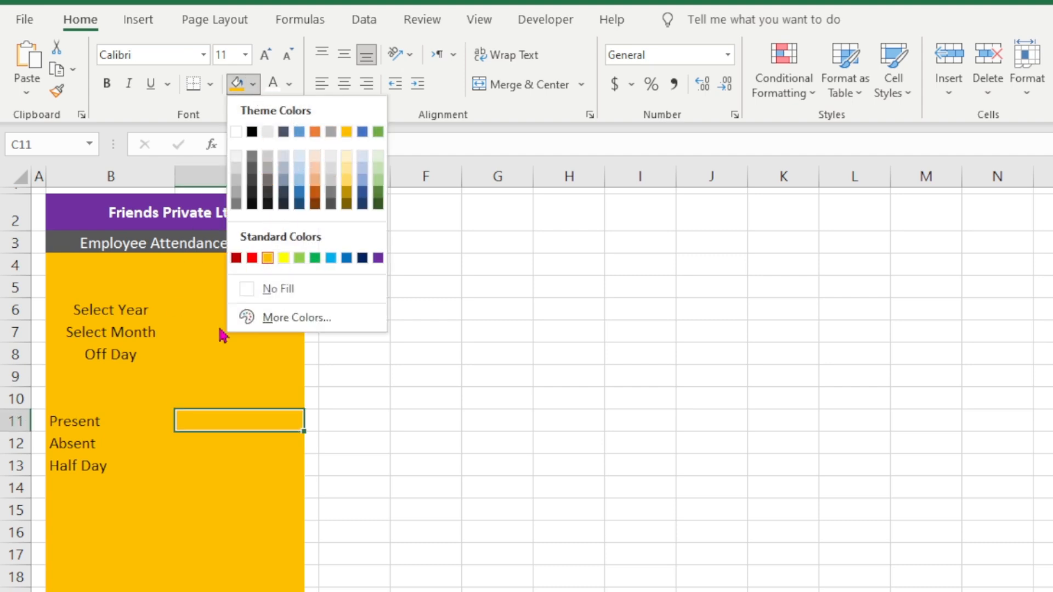
left_click(316, 259)
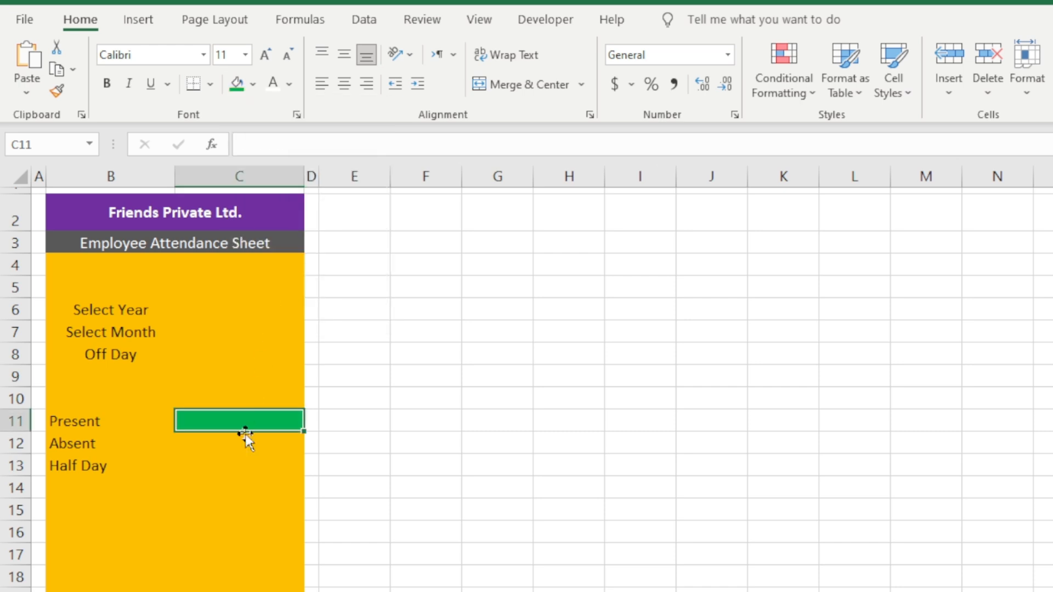
Step: Fill cell C12 beside "Absent" with standard red
left_click(239, 445)
left_click(241, 87)
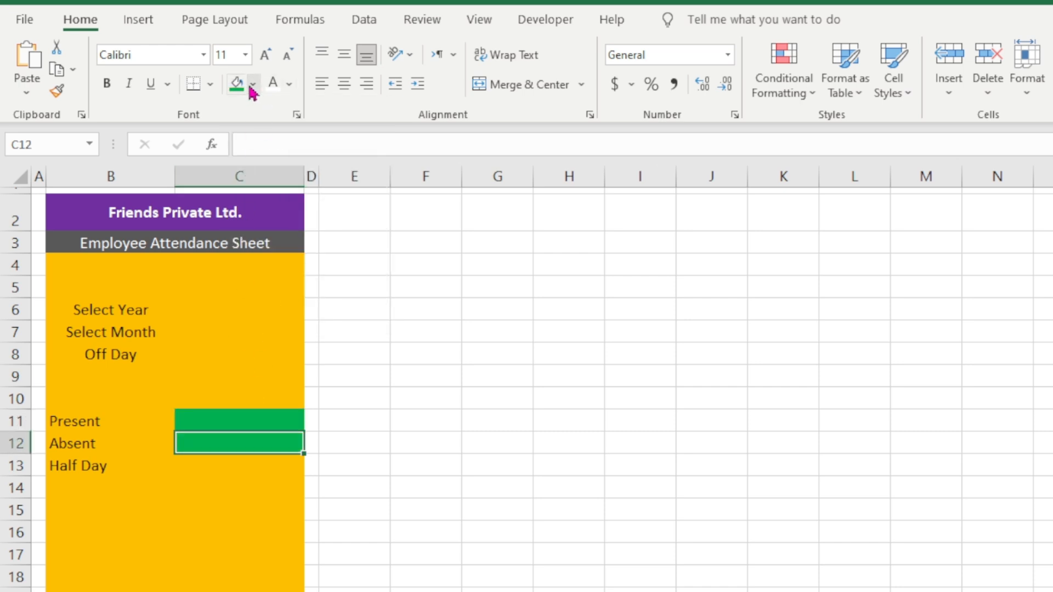
left_click(253, 85)
left_click(252, 258)
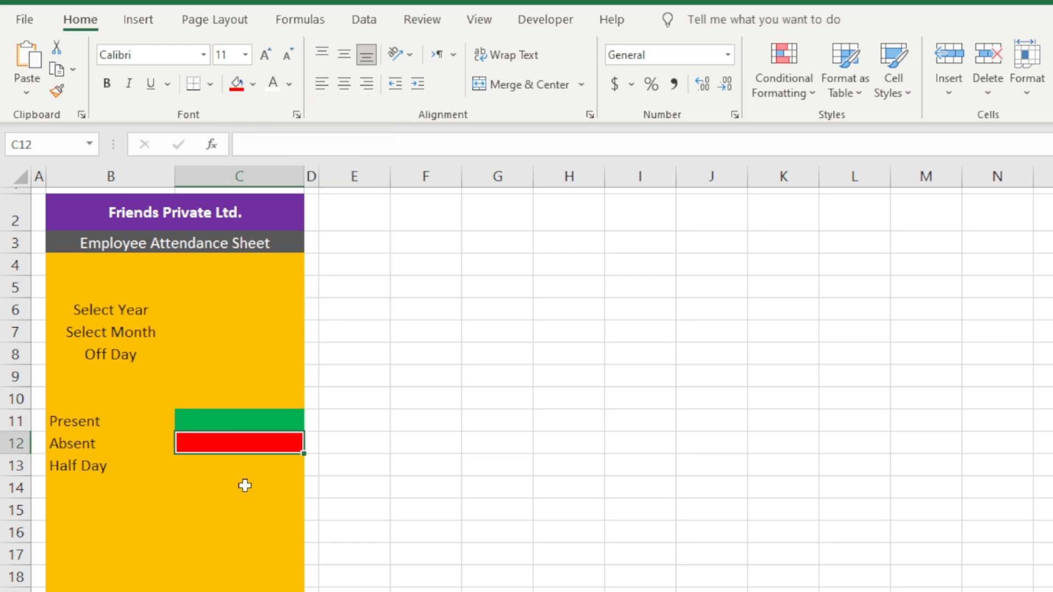
Step: Fill cell C13 beside "Half Day" with standard yellow
left_click(245, 468)
left_click(253, 85)
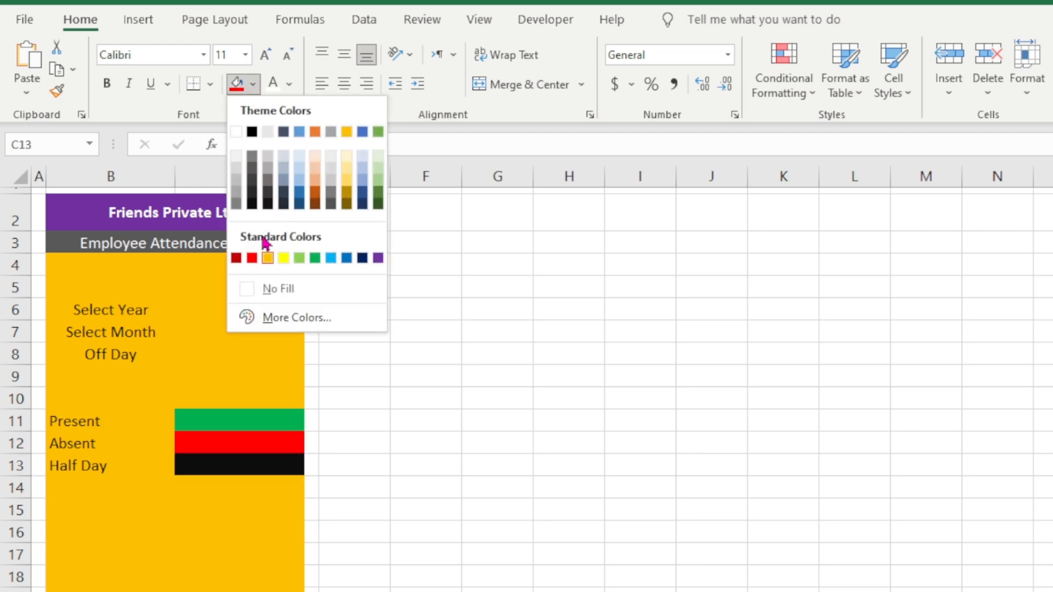
left_click(283, 258)
key("Right")
key("Right")
key("Right")
Step: Enter the attendance codes P, A and H in the coloured cells C11 to C13
left_click(258, 420)
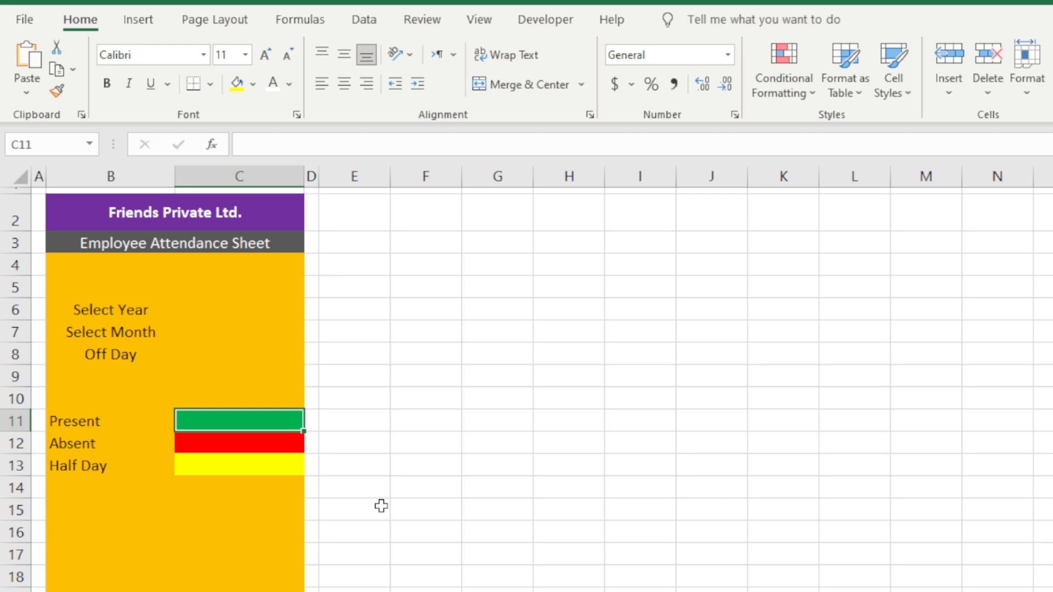
type("P")
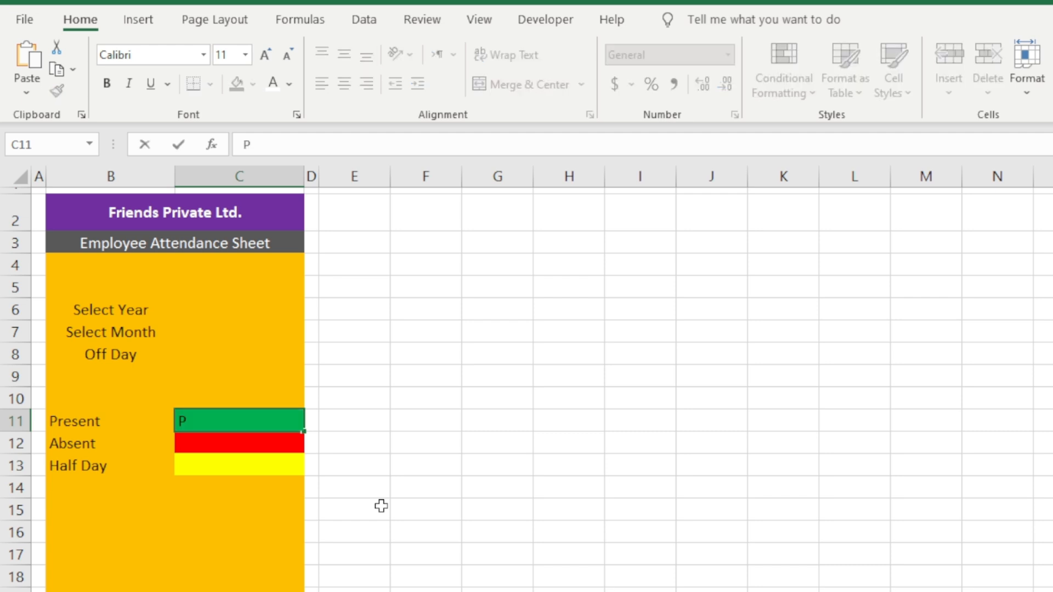
key("Return")
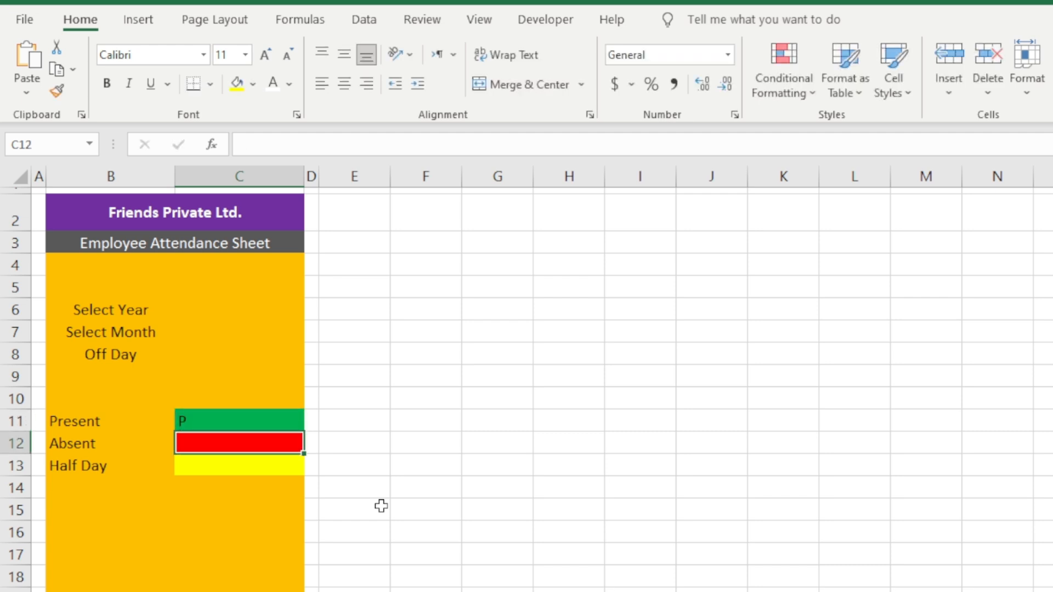
type("A")
key("Return")
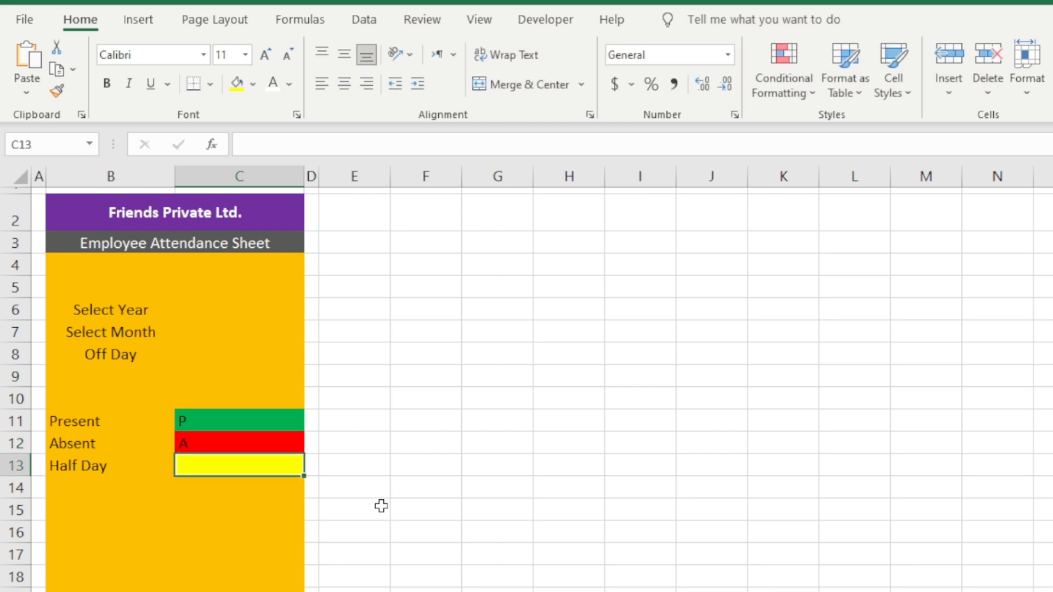
type("H")
Step: Center the legend cells B11:C13 both horizontally and vertically, and make their text bold at font size 12
left_click_drag(164, 421, 220, 471)
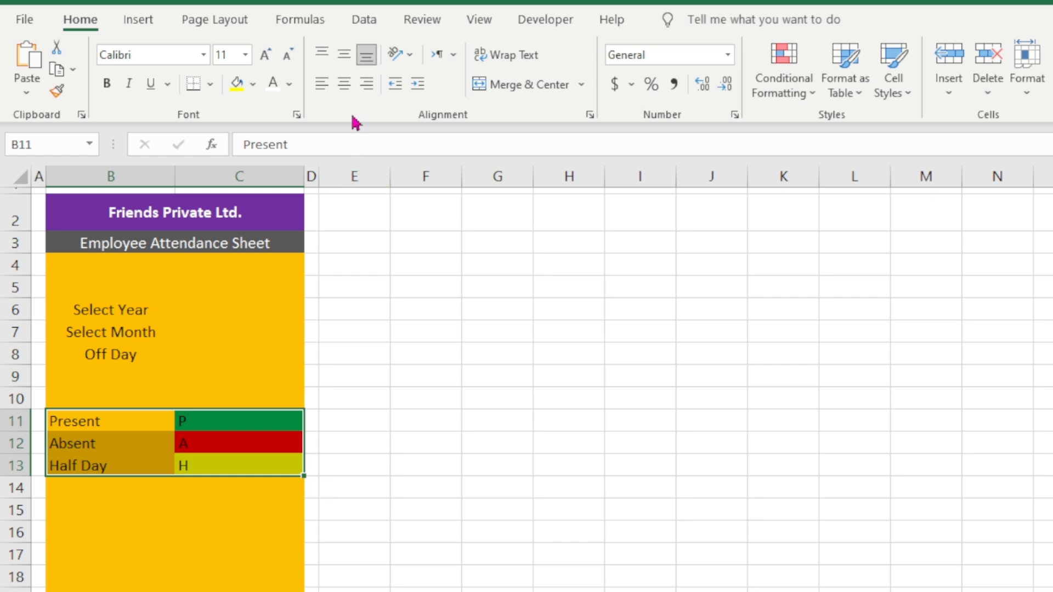
left_click(344, 84)
left_click(344, 54)
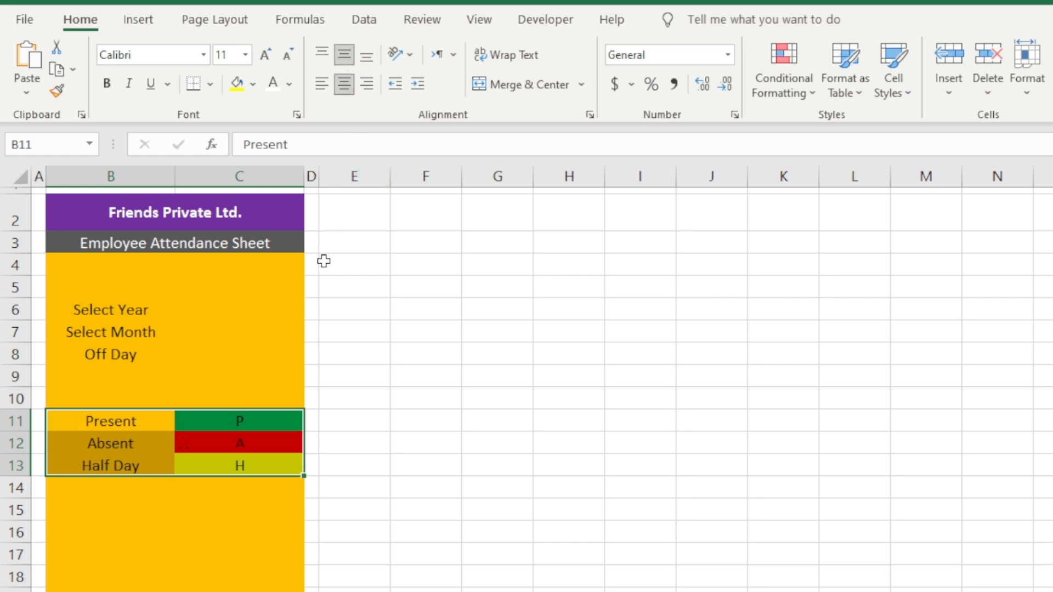
key("ctrl+b")
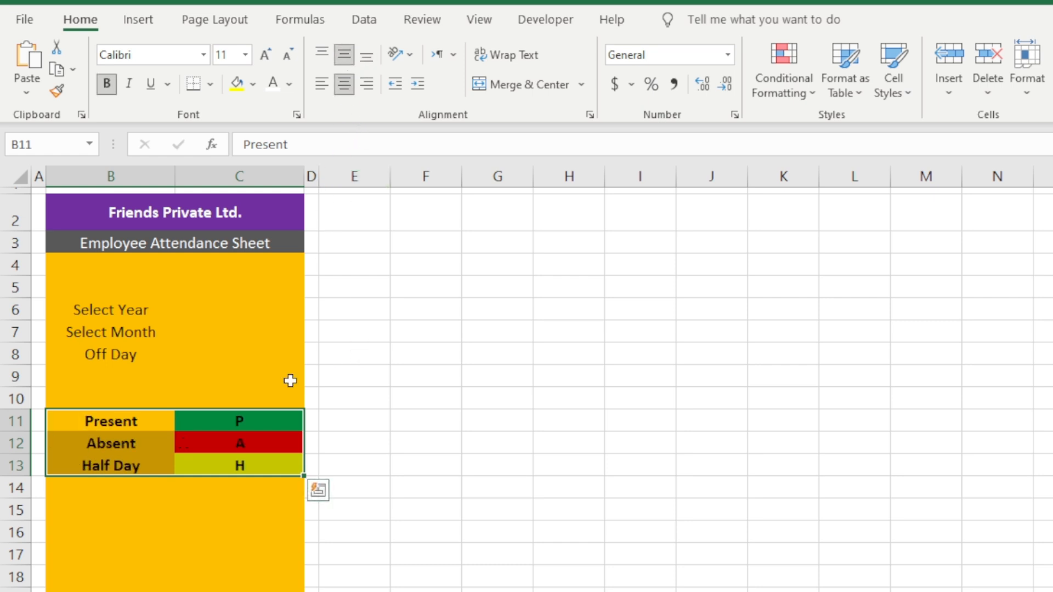
left_click(268, 65)
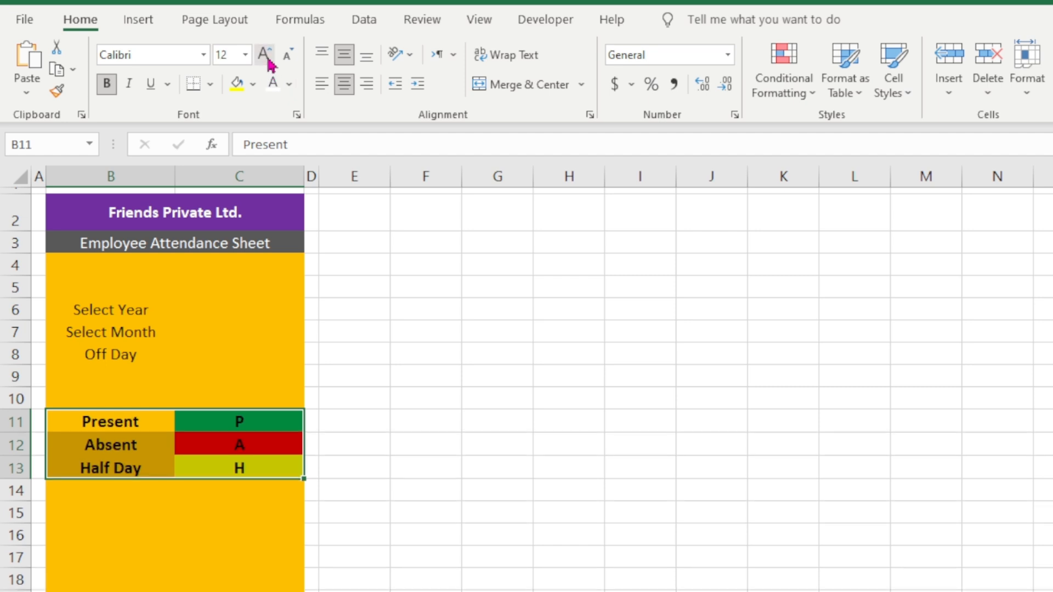
left_click(393, 353)
Step: Bold the Select Year, Select Month and Off Day labels and increase their font size by one step
left_click_drag(89, 307, 160, 352)
key("ctrl+b")
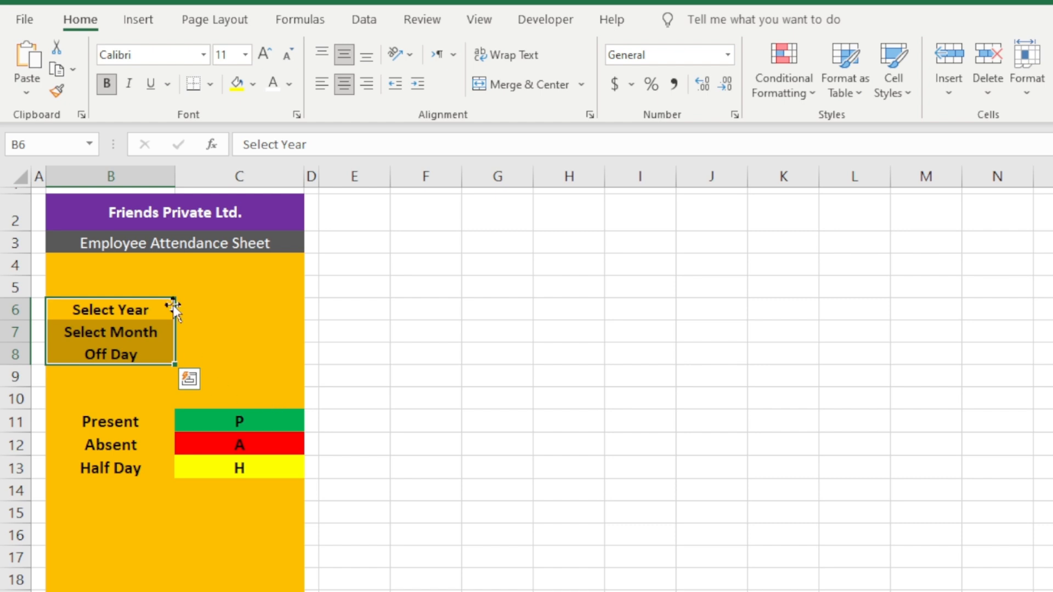
left_click(265, 56)
left_click(299, 328)
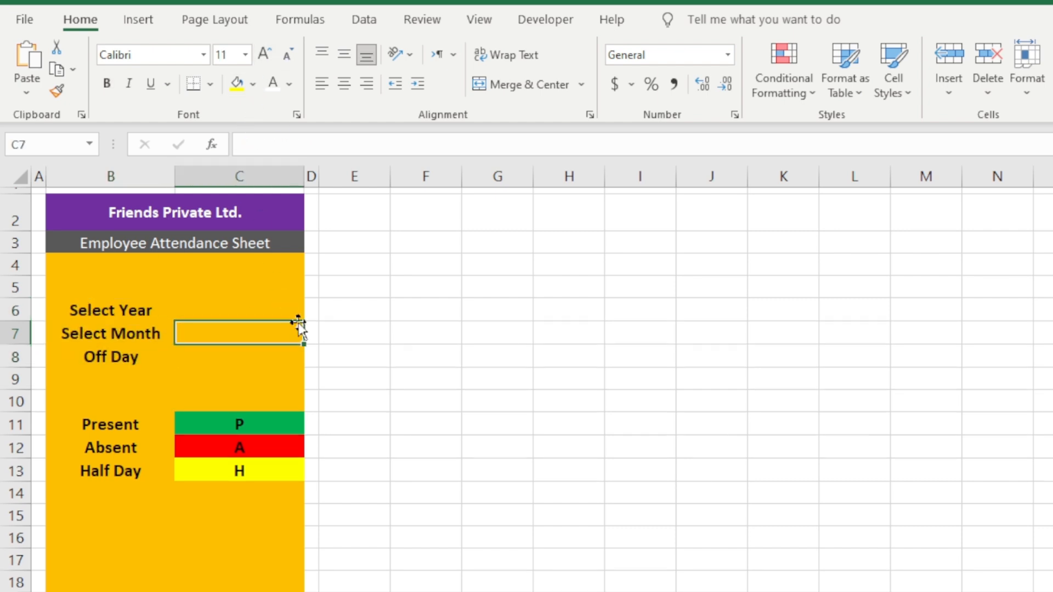
left_click(214, 309)
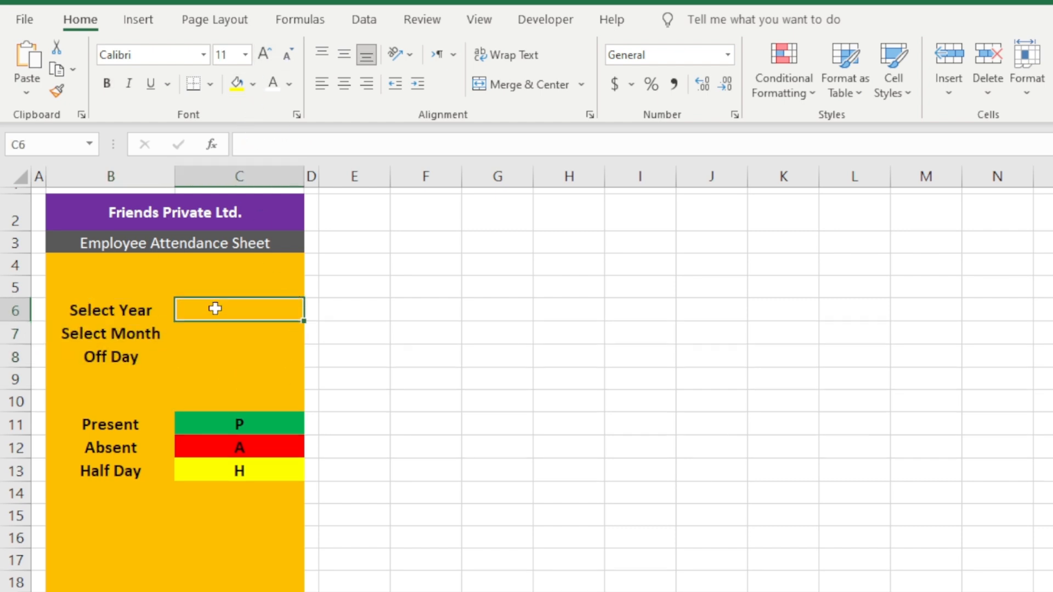
left_click(245, 339)
left_click(235, 357)
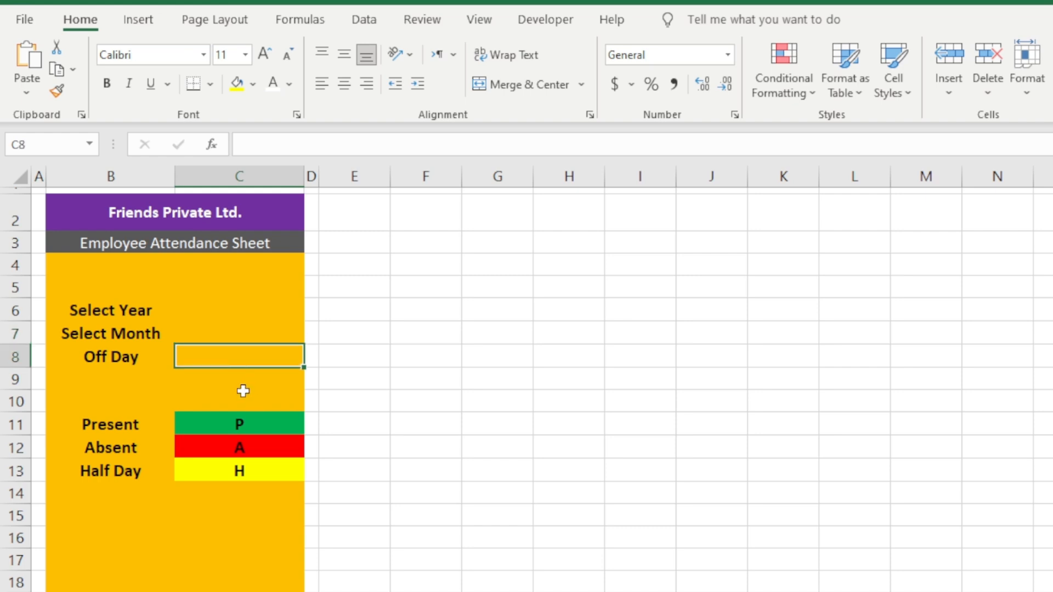
left_click(216, 329)
Step: Open the ribbon customization options, list the commands from Main Tabs and examine the Developer entry, leaving the options unsaved
left_click(217, 310)
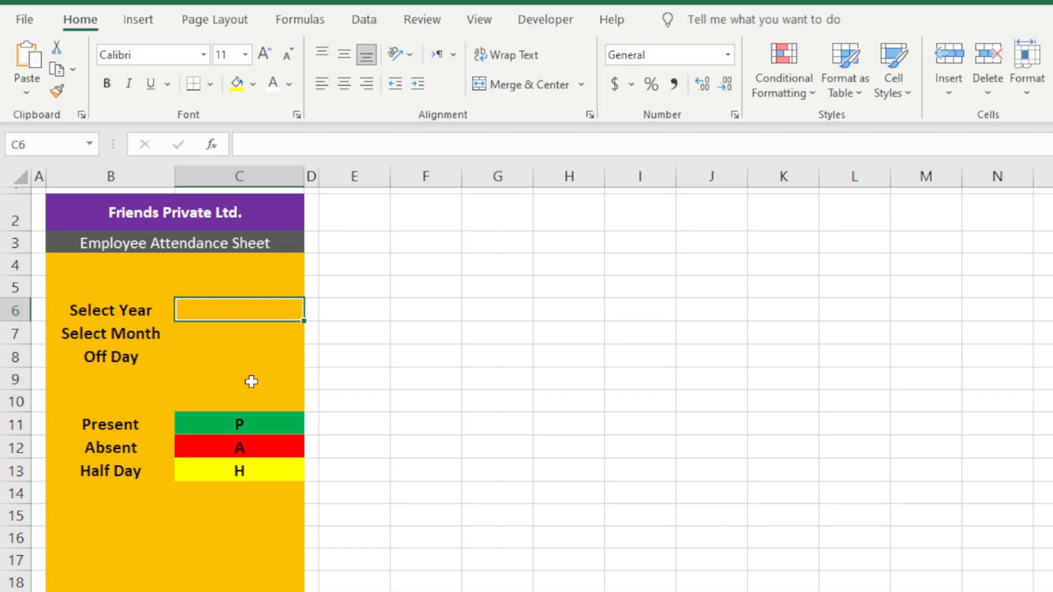
left_click(535, 25)
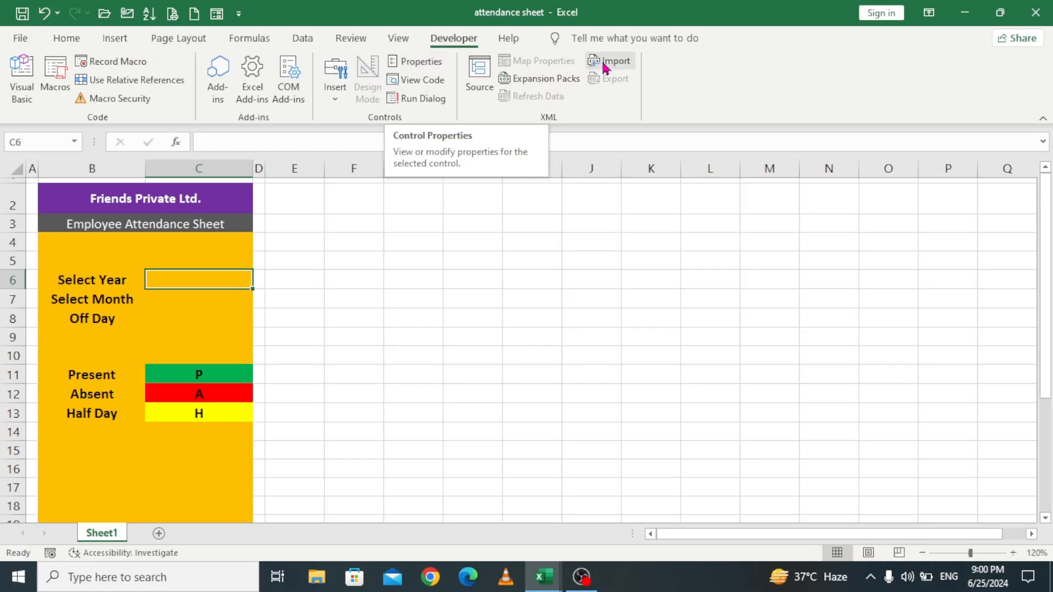
left_click(399, 39)
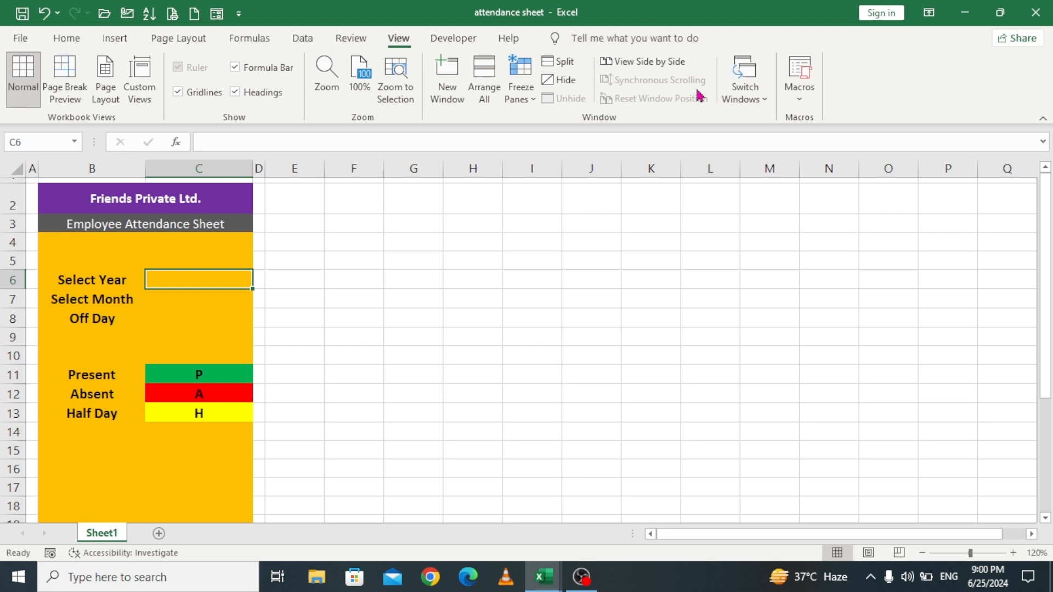
right_click(844, 69)
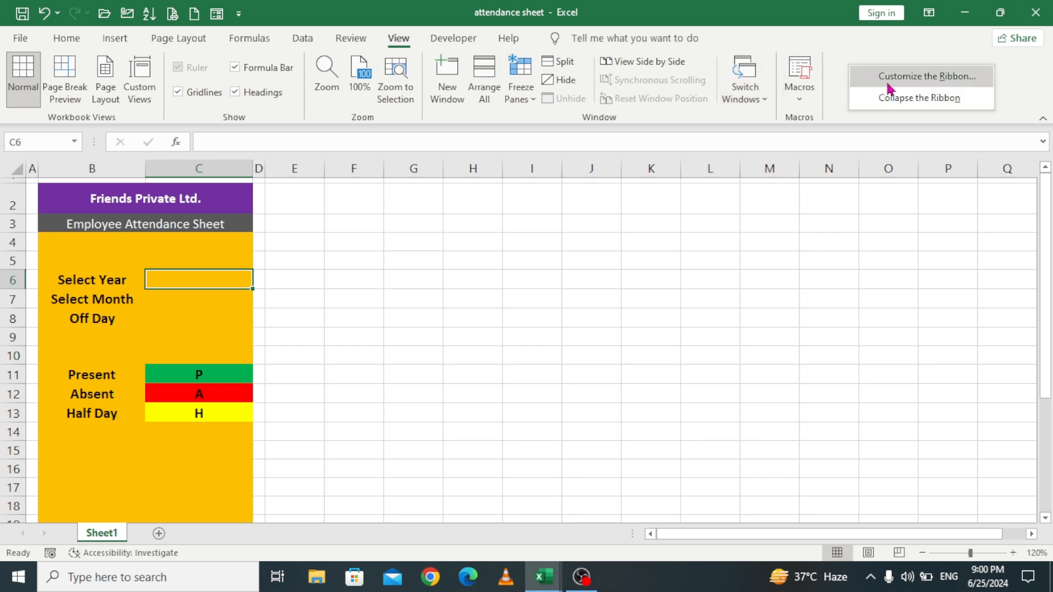
left_click(941, 81)
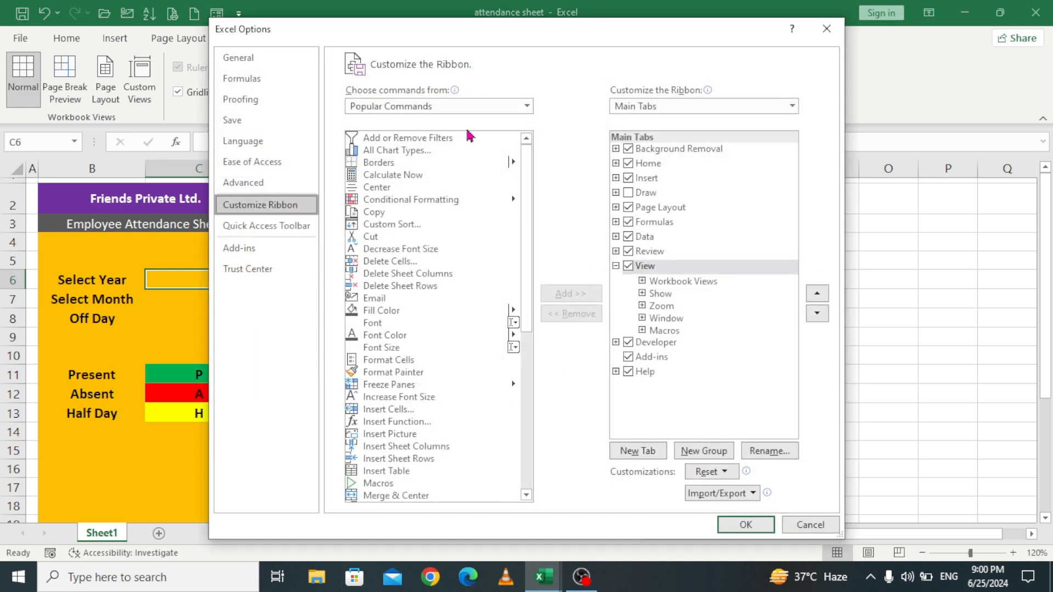
left_click_drag(398, 44, 355, 34)
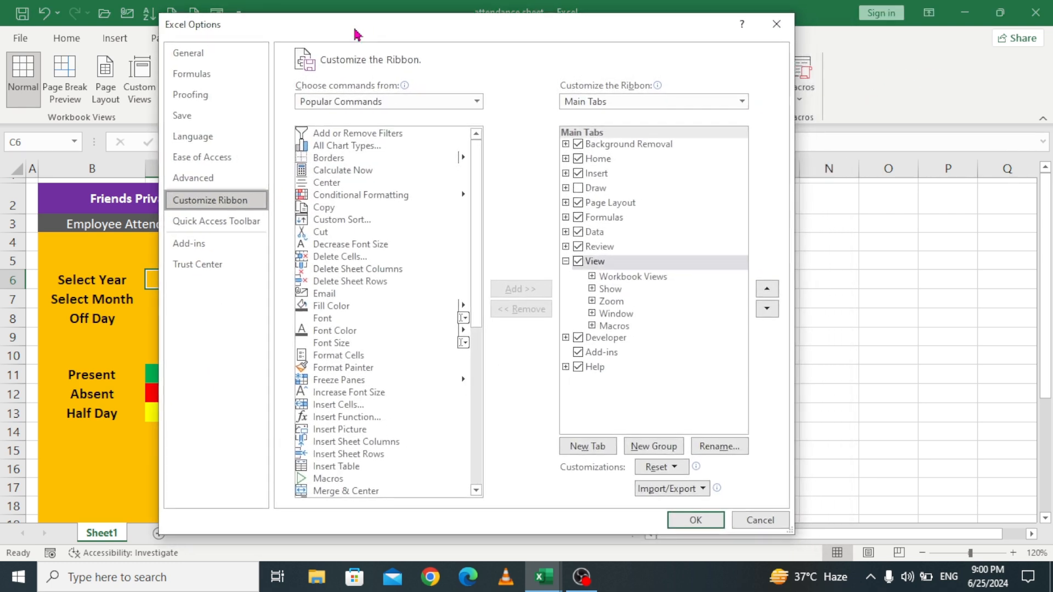
left_click(477, 101)
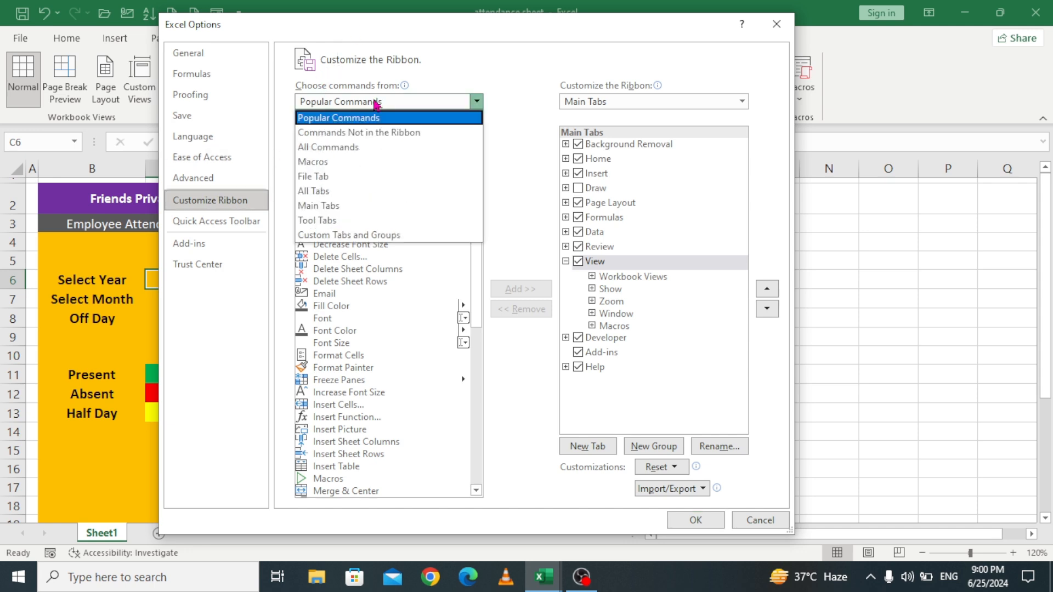
left_click(341, 206)
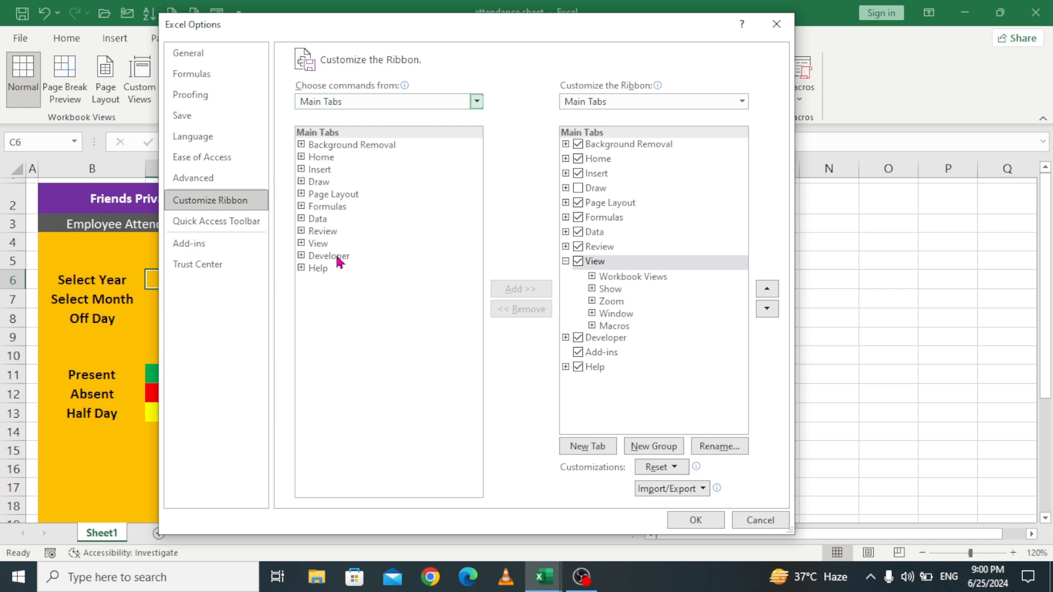
left_click(340, 261)
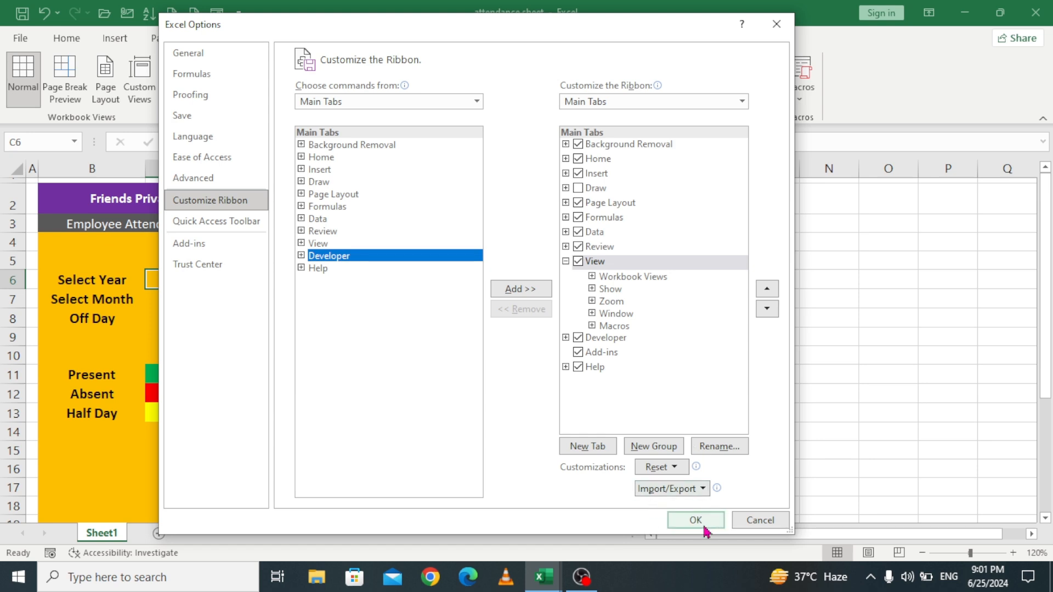
left_click(776, 23)
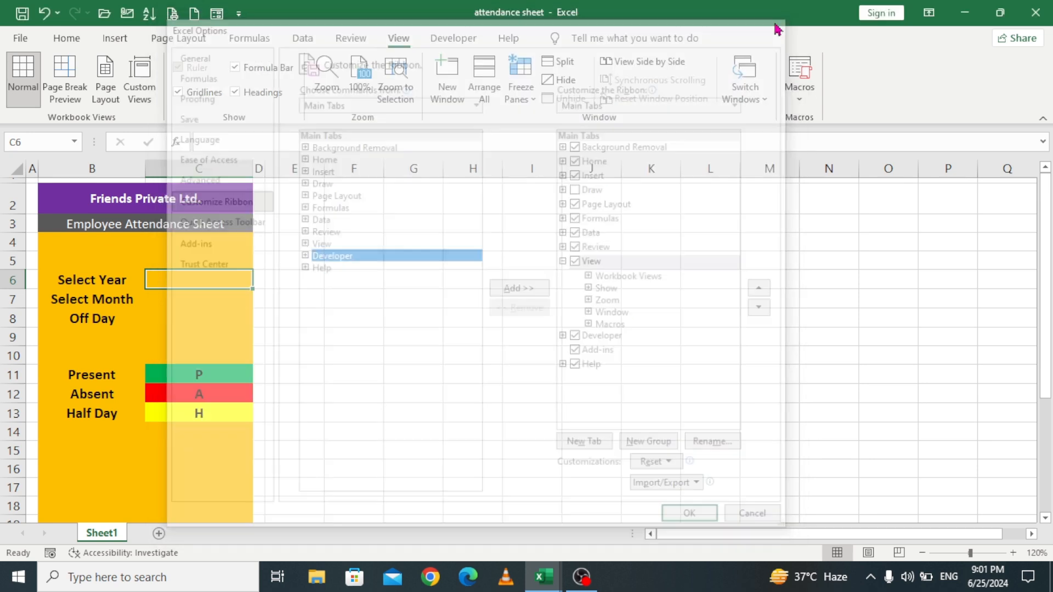
Step: Insert a Form Controls combo box over cell C6, beside the Select Year label
left_click(461, 43)
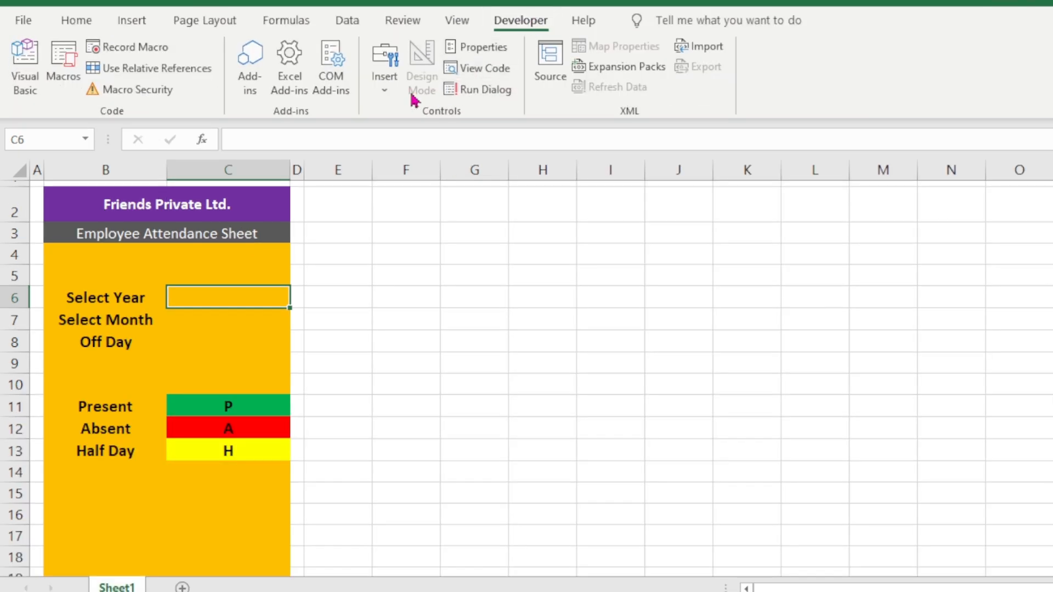
left_click(385, 88)
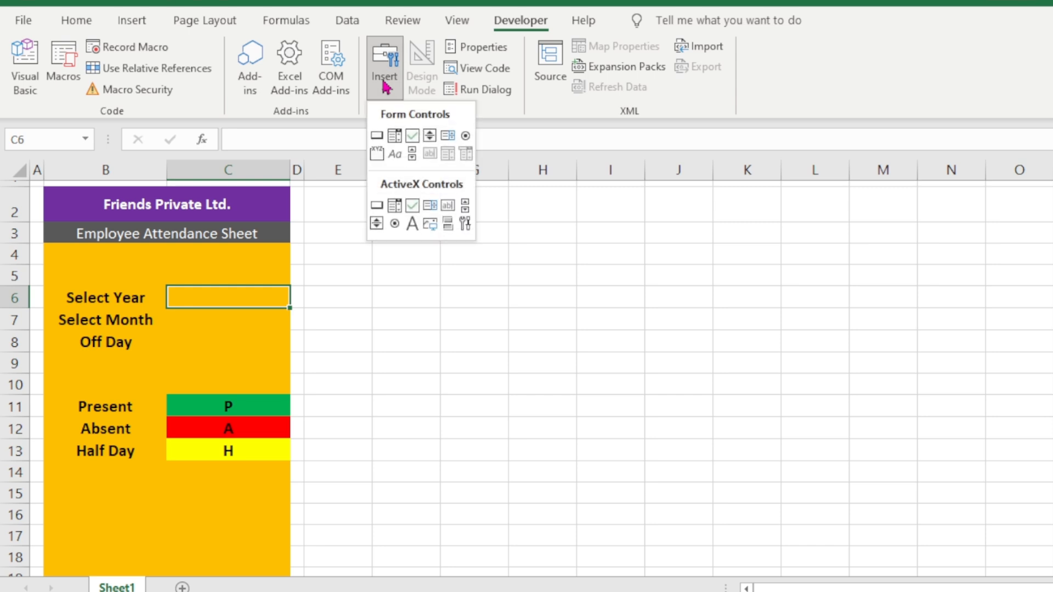
left_click(394, 136)
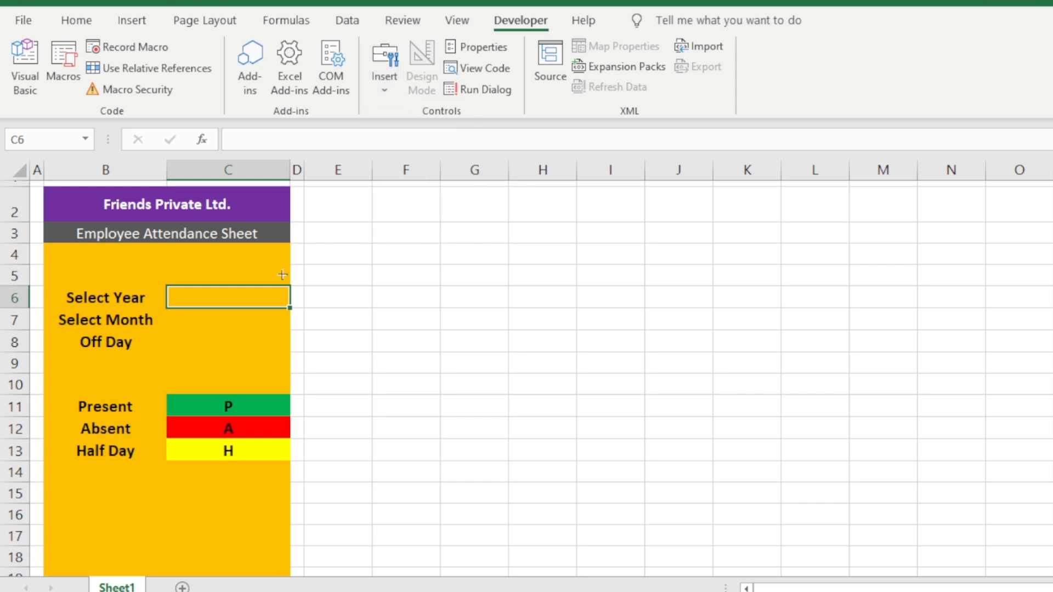
left_click_drag(173, 286, 283, 301)
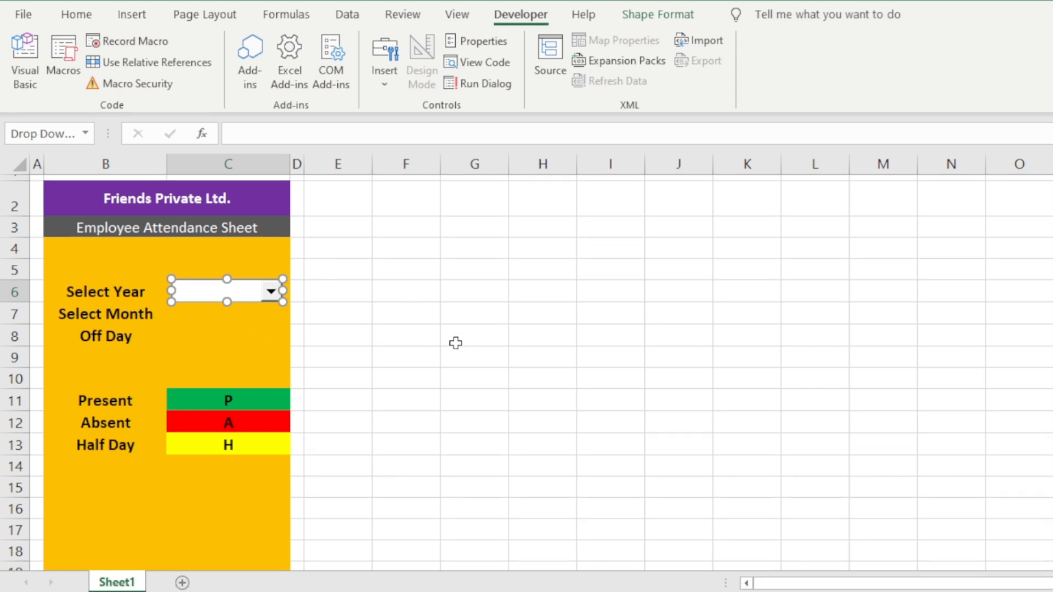
Step: Duplicate the combo box twice, placing the copies beside the Select Month and Off Day labels
key("ctrl+d")
left_click_drag(260, 300, 251, 344)
key("ctrl+d")
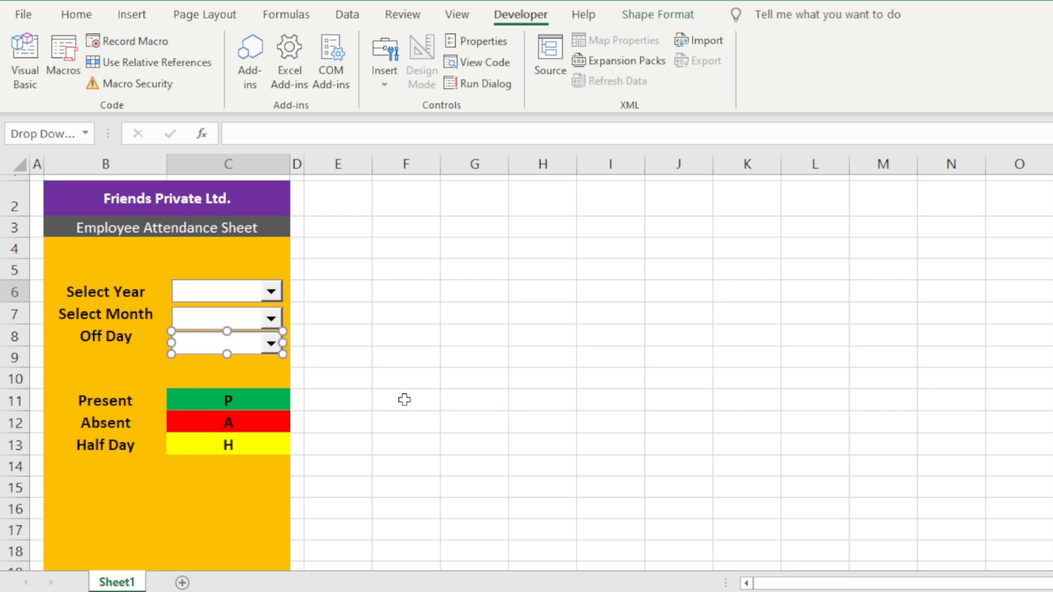
Step: Select all three combo boxes together and align them to their right edges
left_click(268, 292, "ctrl")
left_click(267, 318, "ctrl")
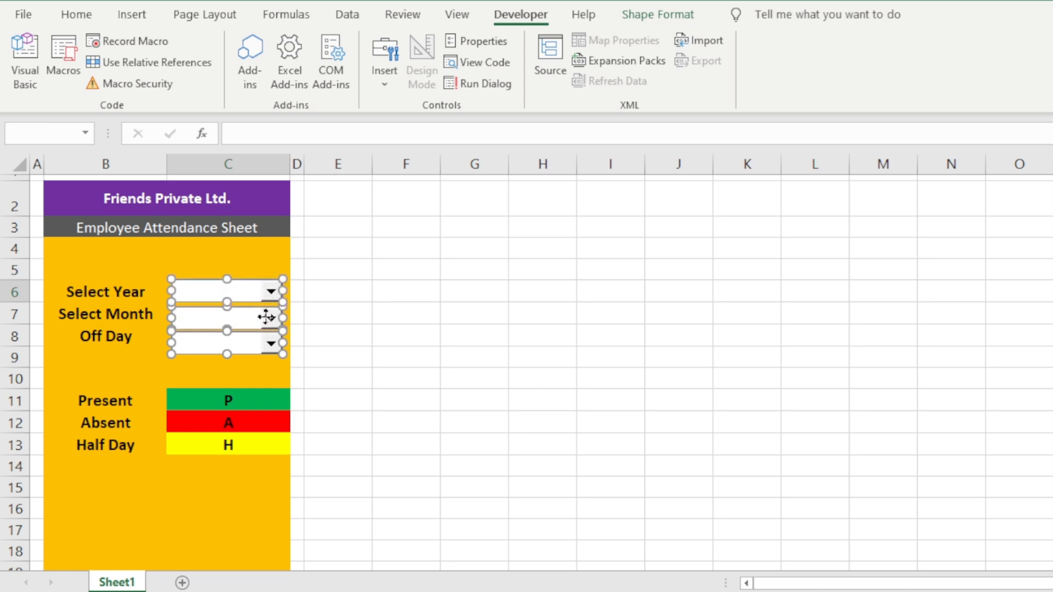
left_click(661, 17)
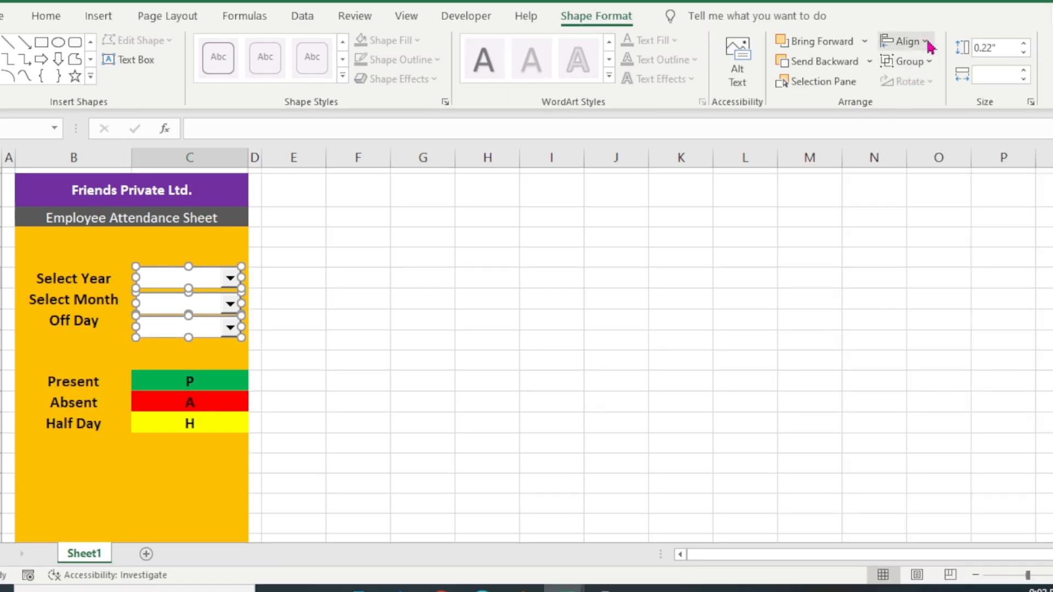
left_click(987, 41)
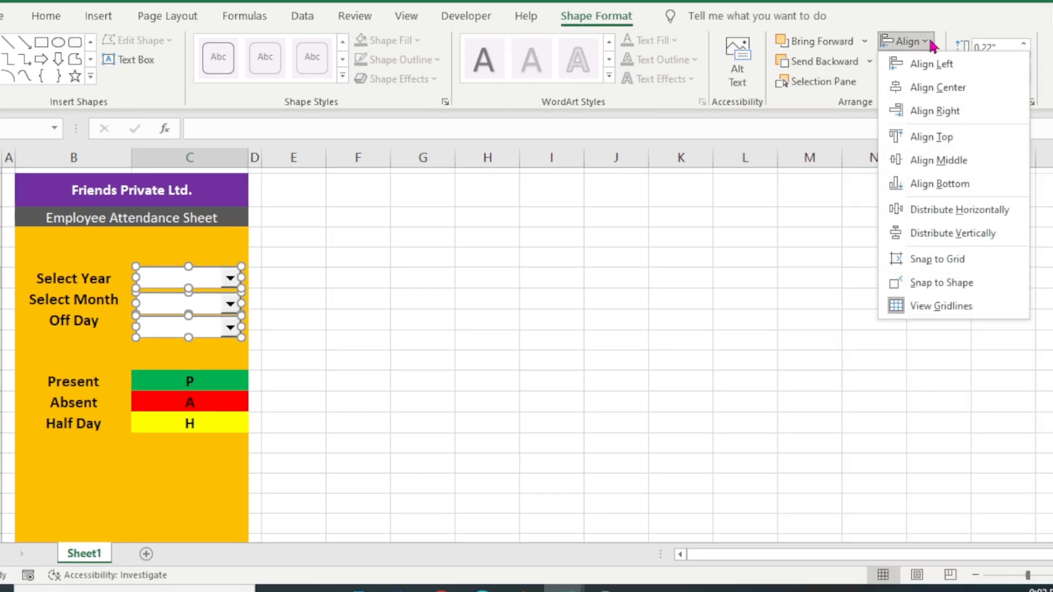
left_click(949, 111)
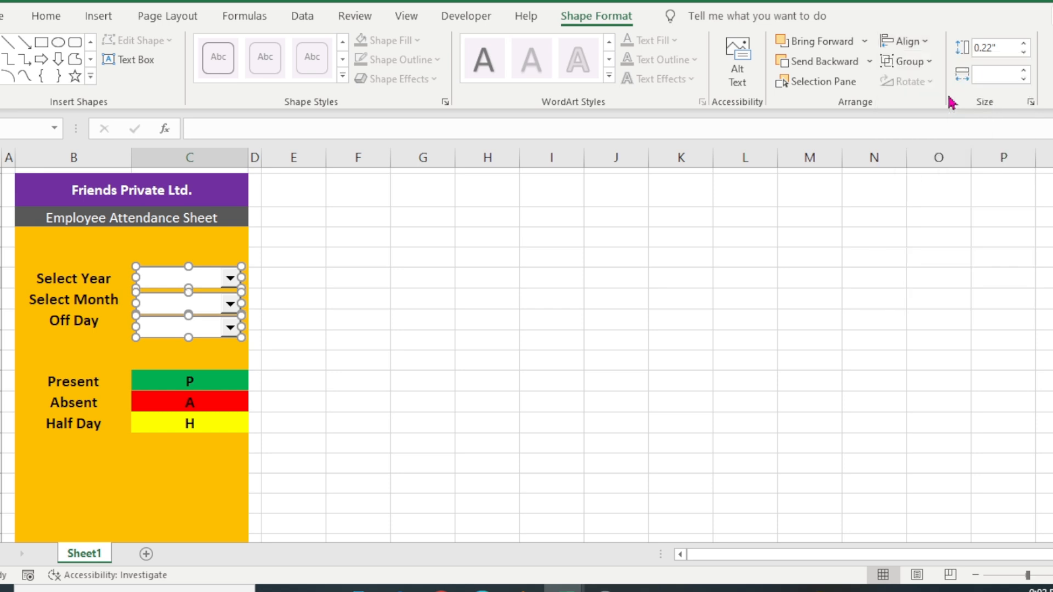
Step: Distribute the three combo boxes horizontally and vertically, and deselect them
left_click(927, 43)
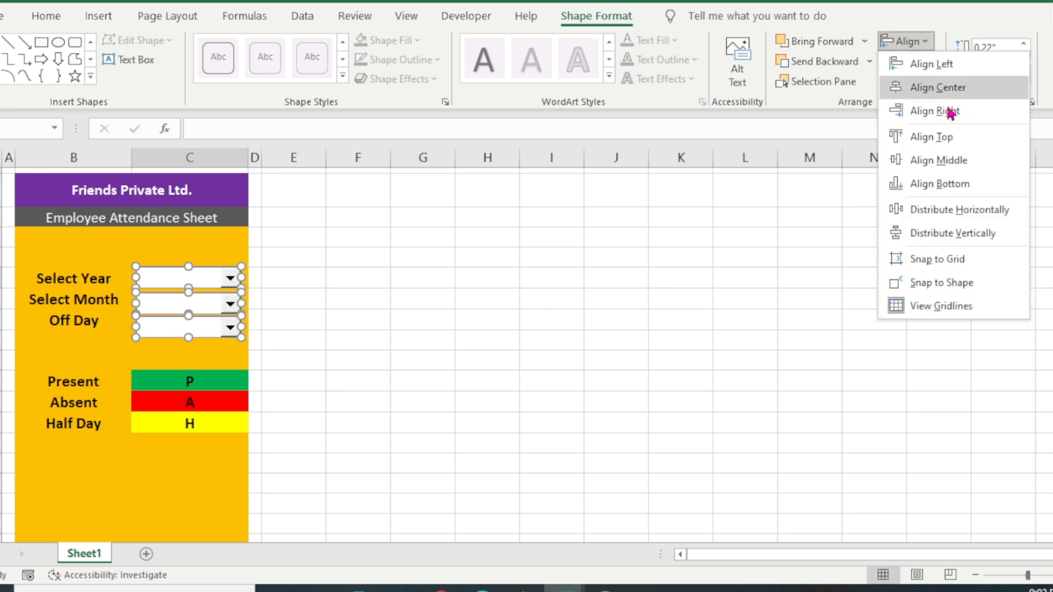
left_click(960, 211)
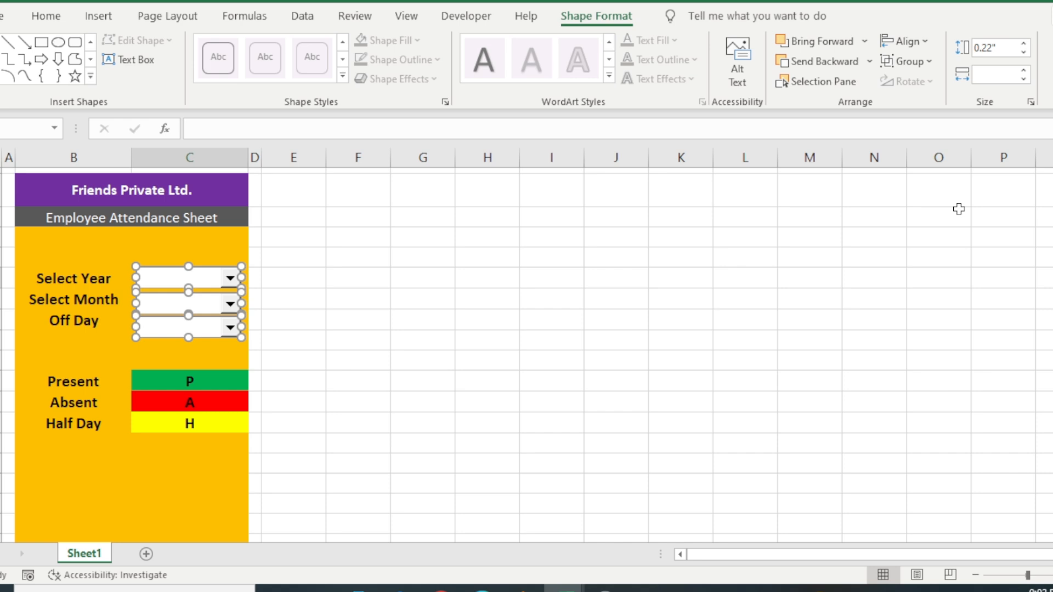
left_click(906, 42)
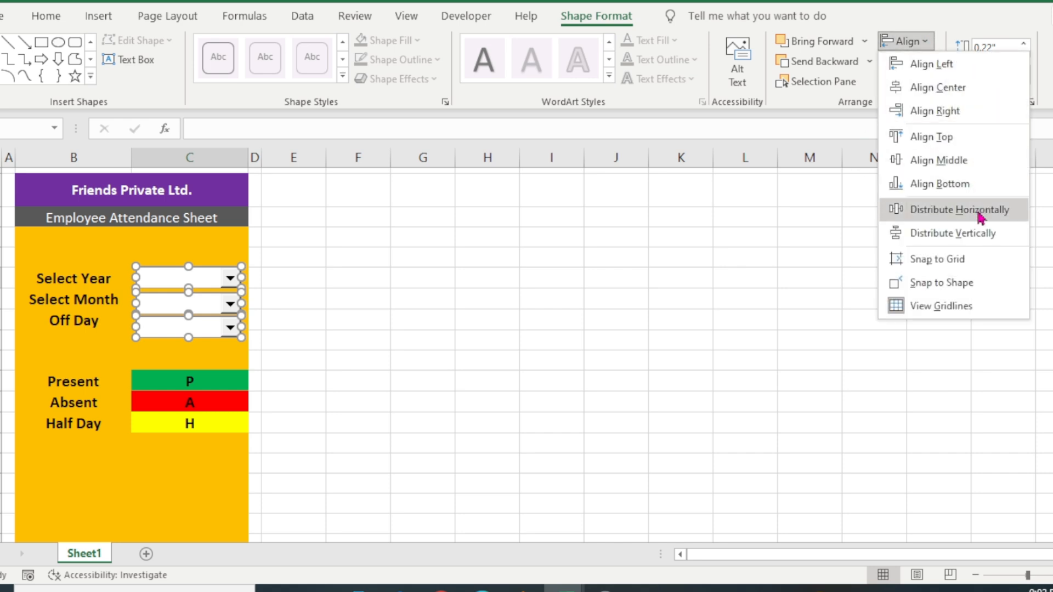
left_click(953, 234)
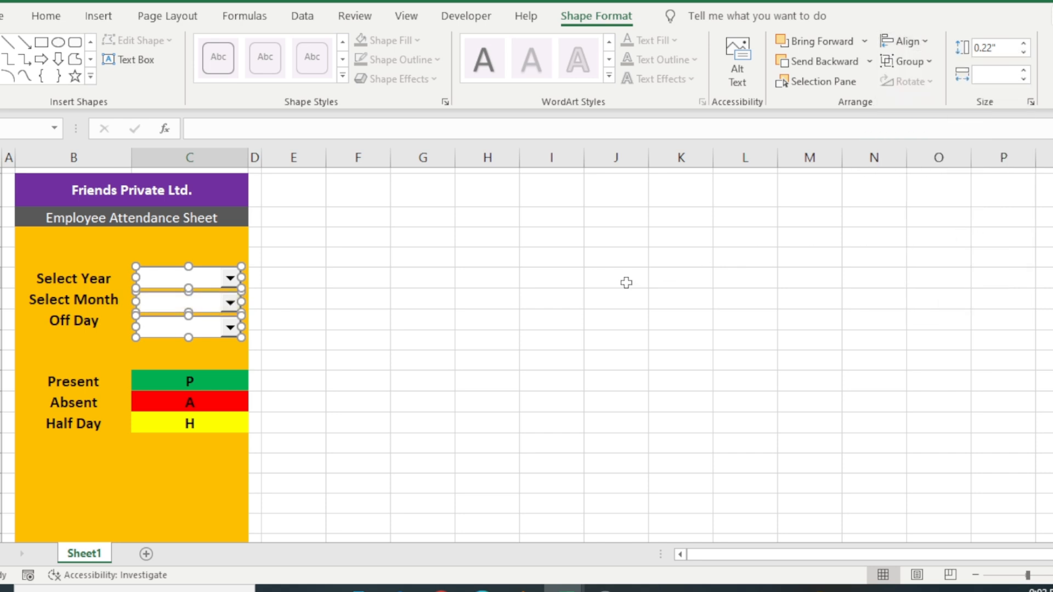
left_click(359, 277)
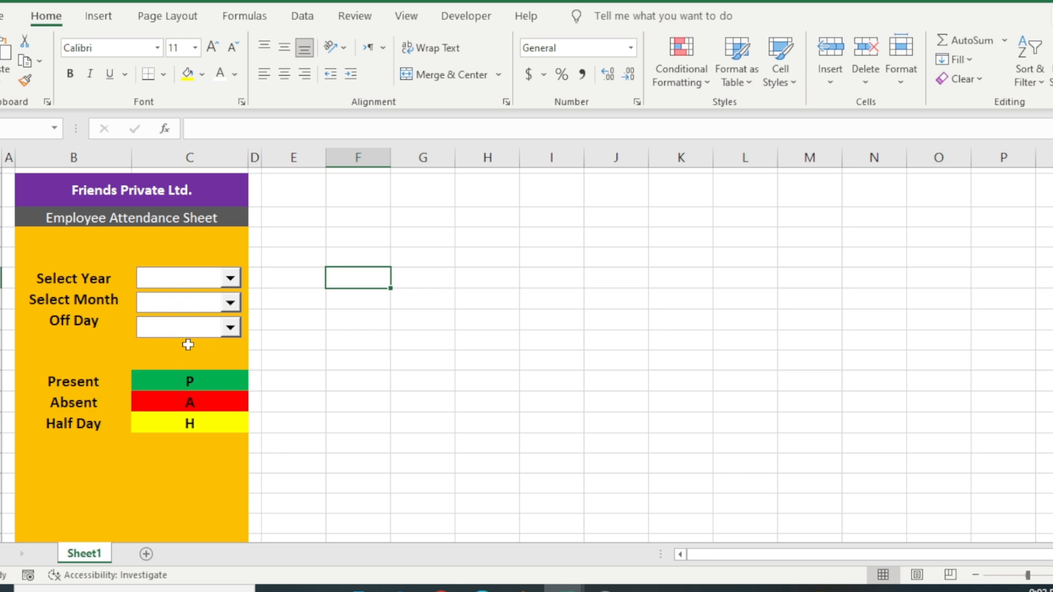
Step: Draw a rectangle about 0.49" high and 0.81" wide in column B, below the attendance legend
scroll(1041, 327, "down", 1)
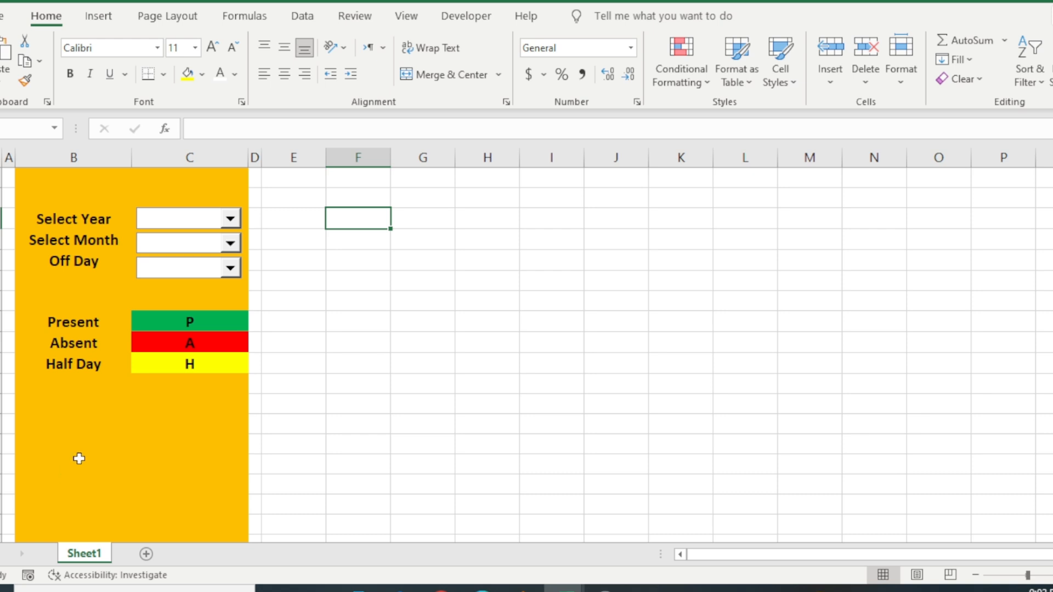
left_click_drag(1052, 365, 1052, 401)
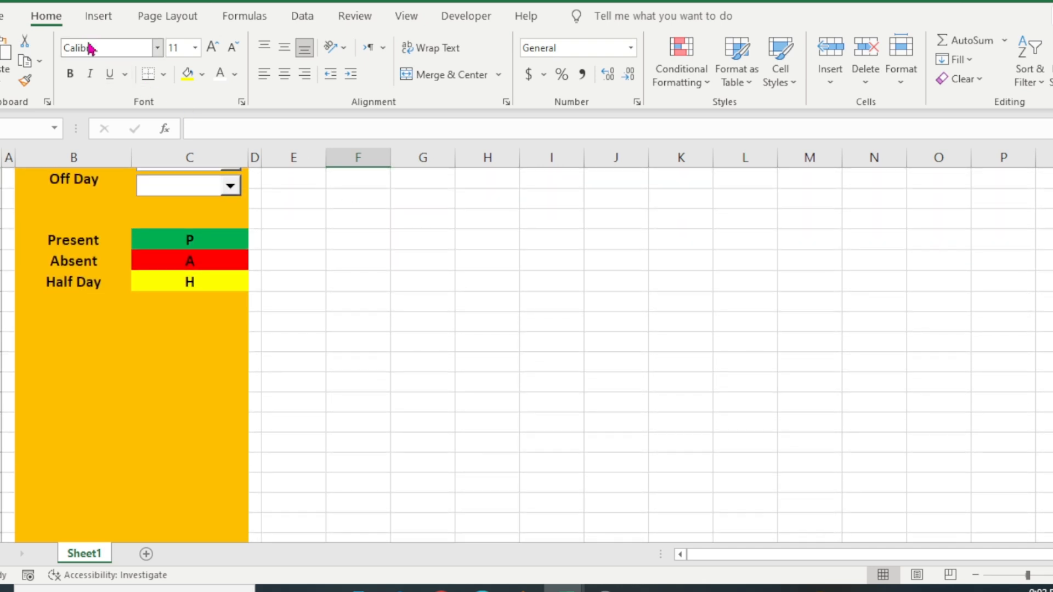
left_click(99, 19)
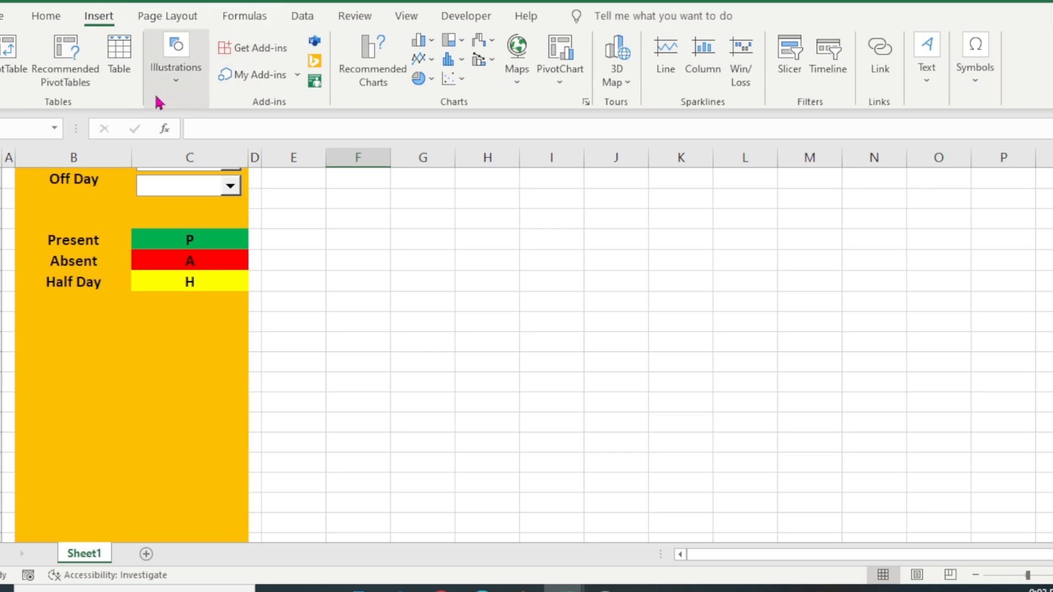
left_click(175, 81)
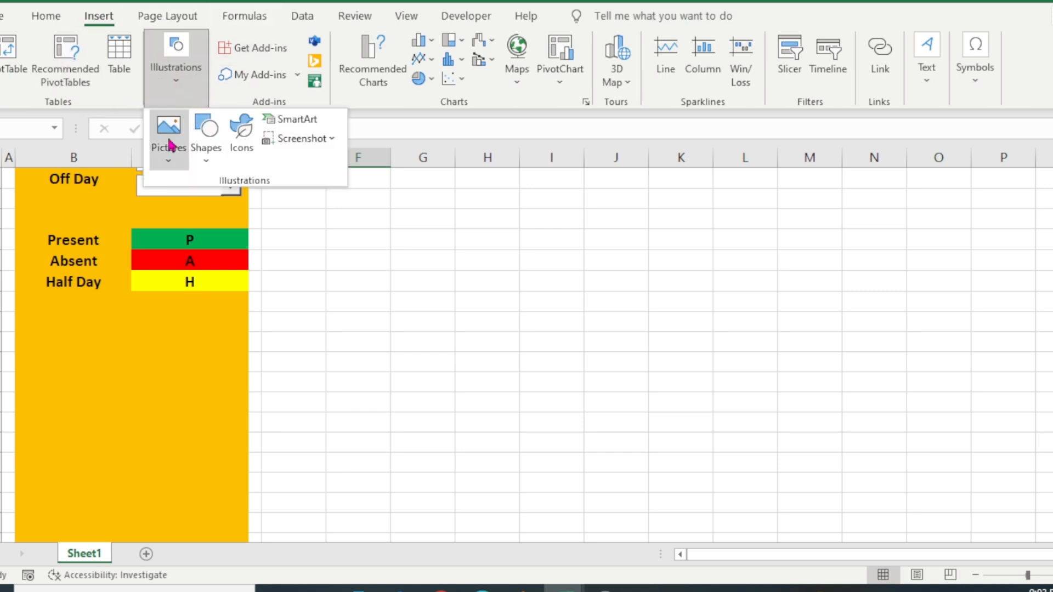
left_click(206, 134)
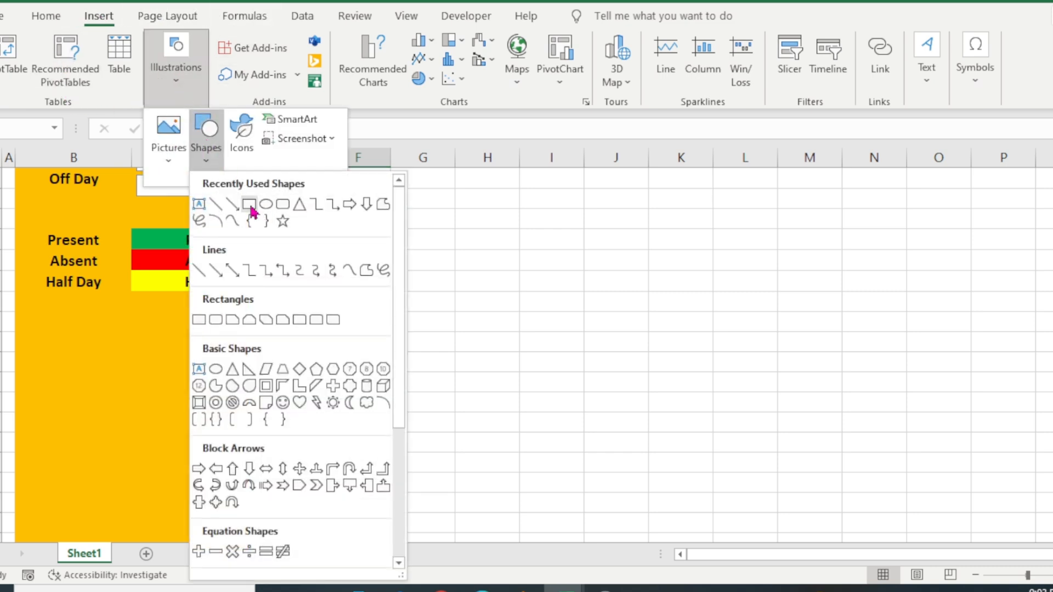
left_click(250, 206)
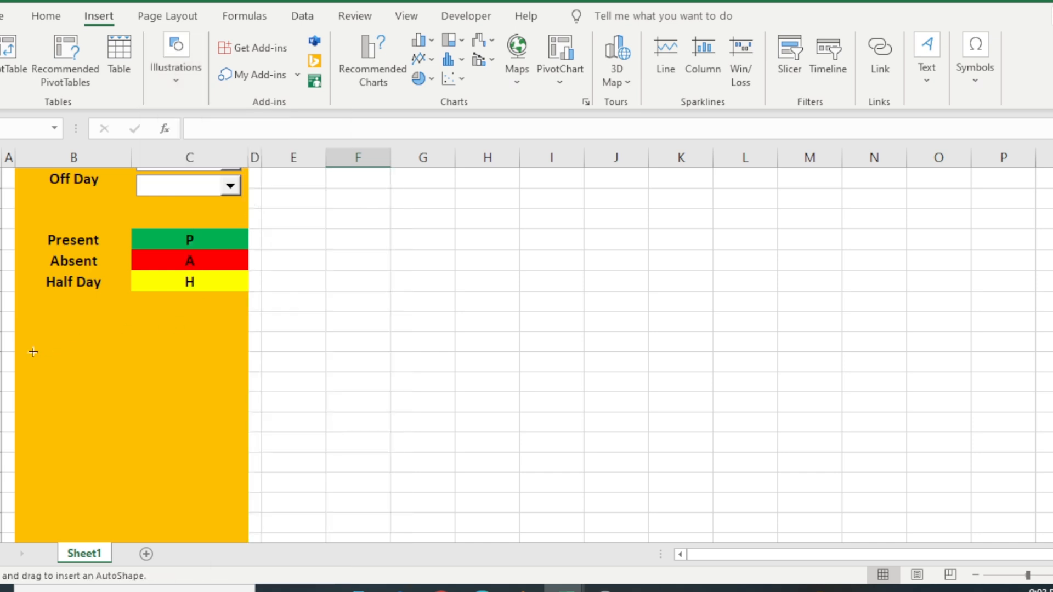
left_click_drag(38, 358, 111, 398)
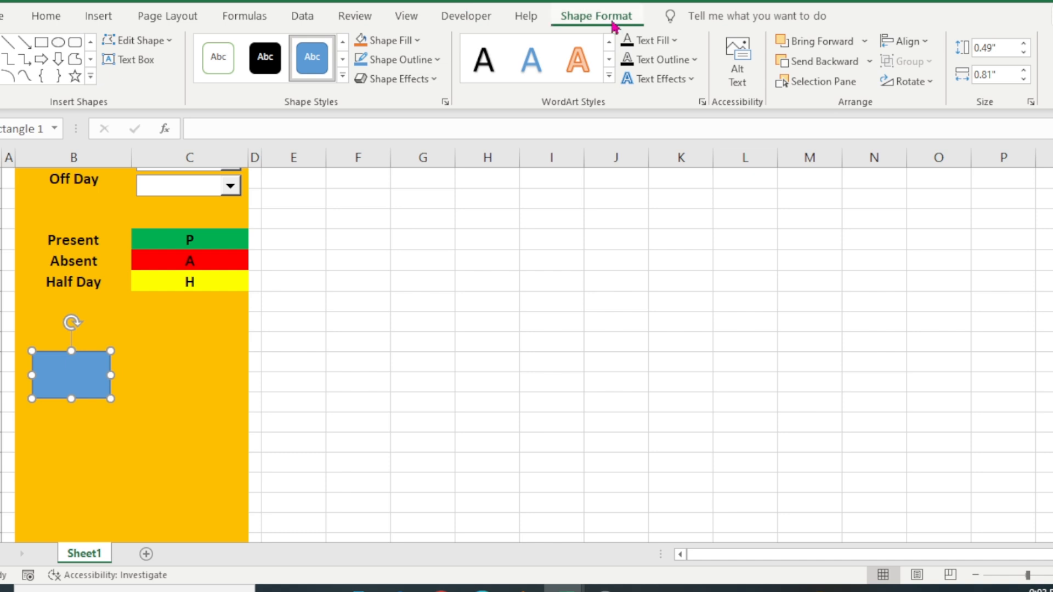
Step: Remove the rectangle's fill and give it a red outline with a 2¼ pt weight
left_click(409, 40)
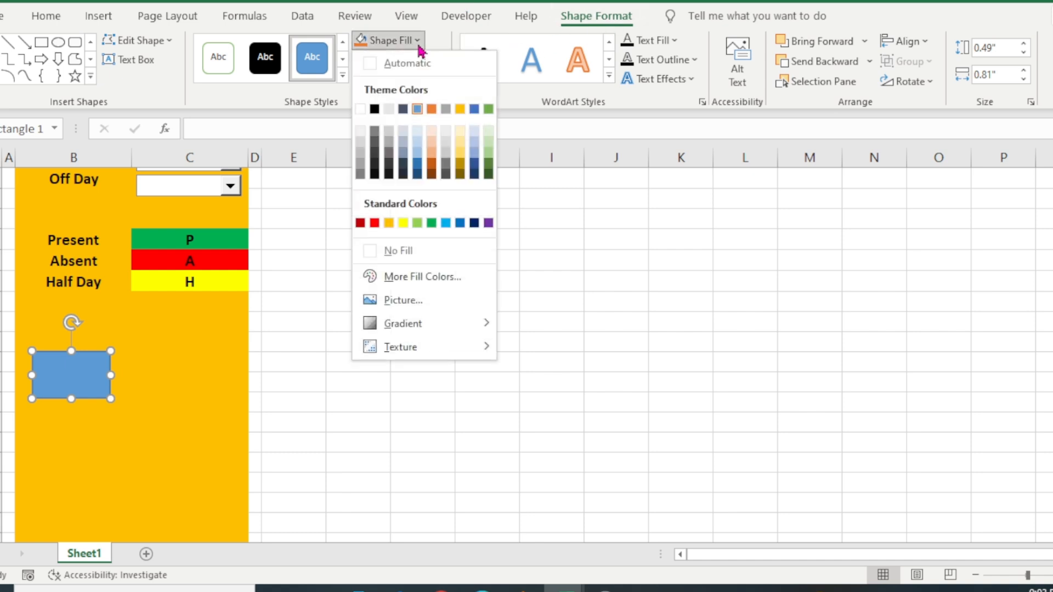
left_click(404, 251)
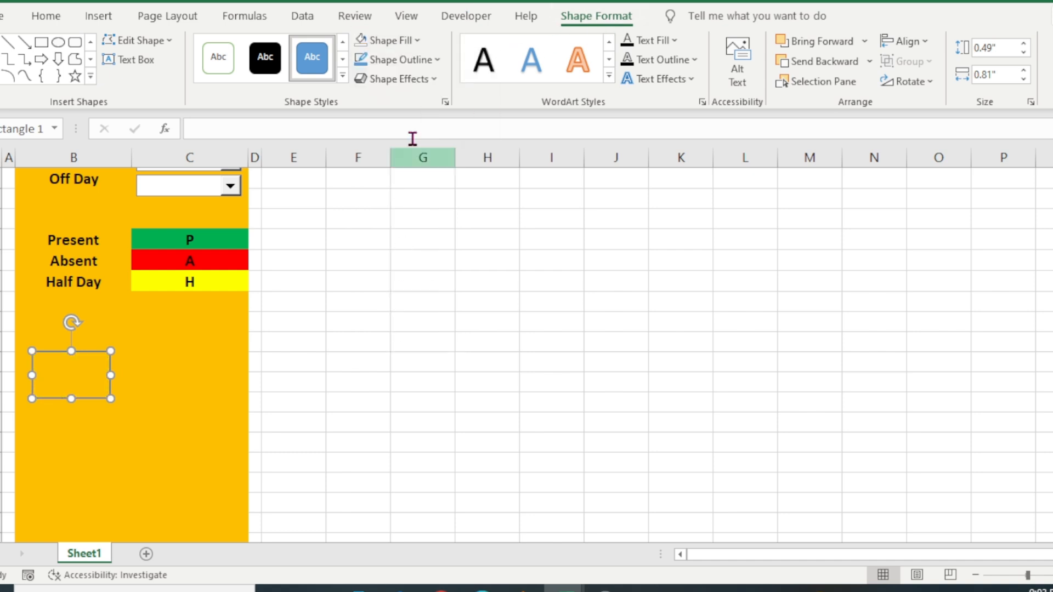
left_click(437, 61)
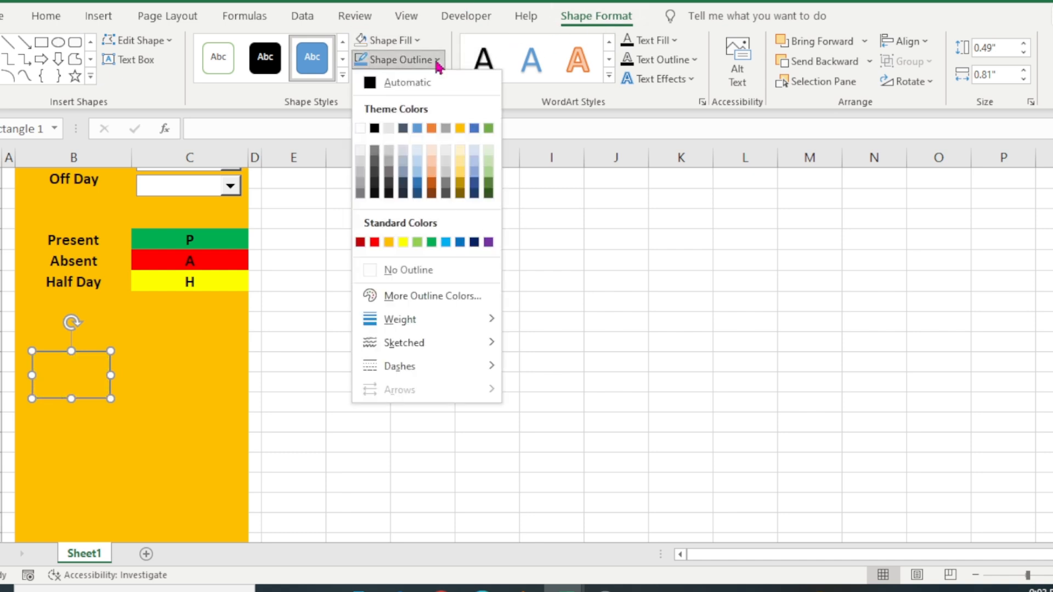
left_click(375, 243)
left_click(406, 61)
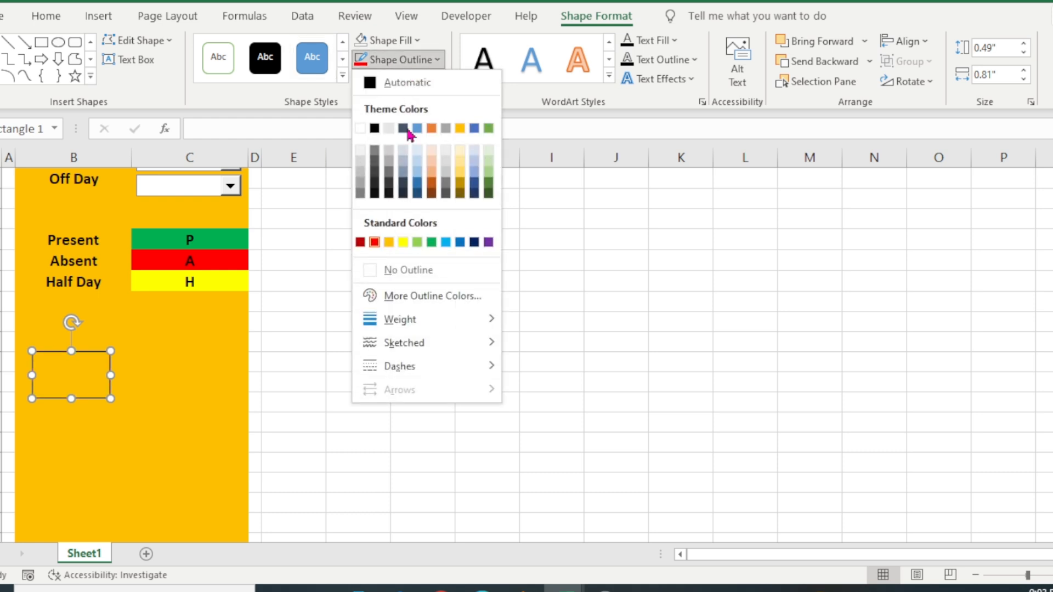
mouse_move(425, 320)
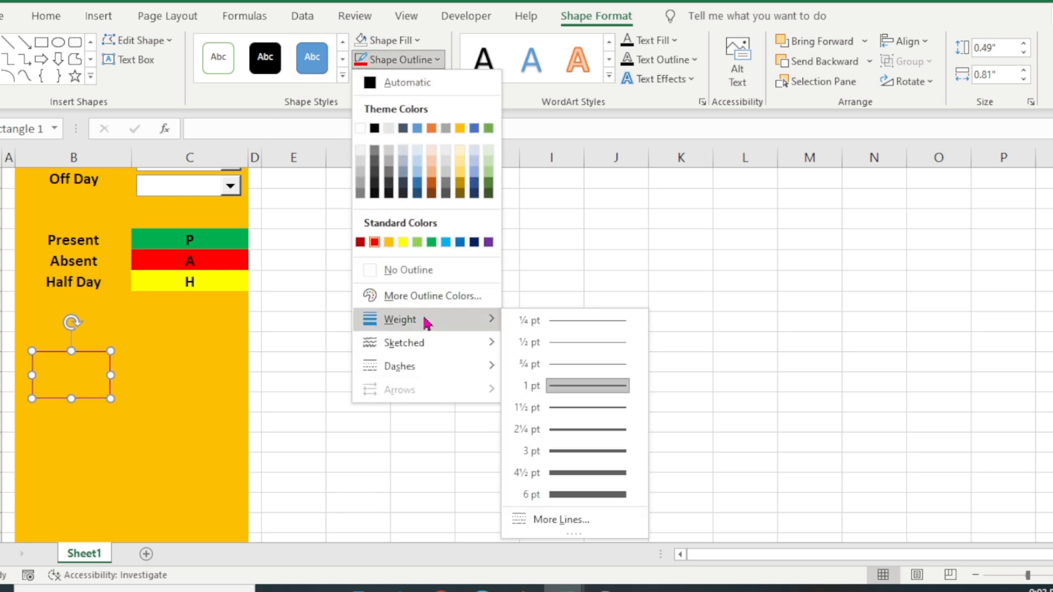
left_click(567, 433)
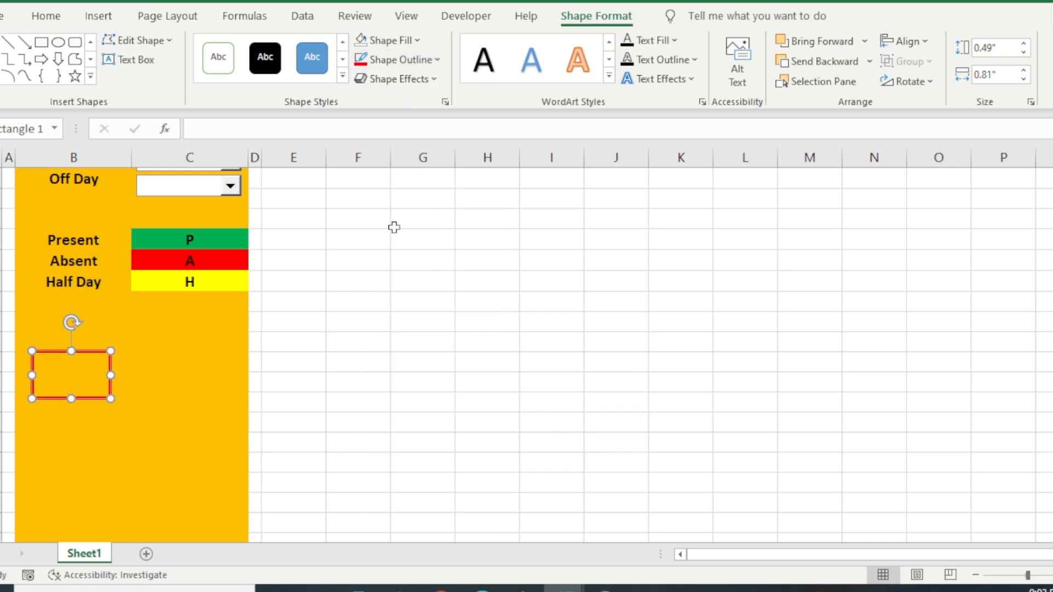
Step: Apply the fourth bevel preset of the first row and the first Oblique 3-D rotation preset to the rectangle
left_click(434, 80)
mouse_move(425, 329)
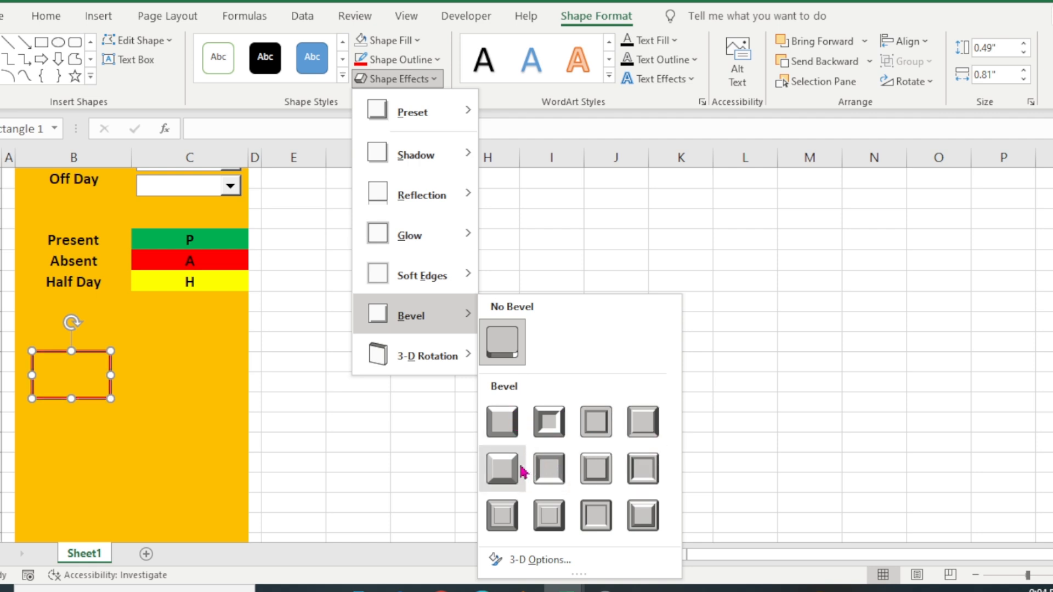
left_click(640, 427)
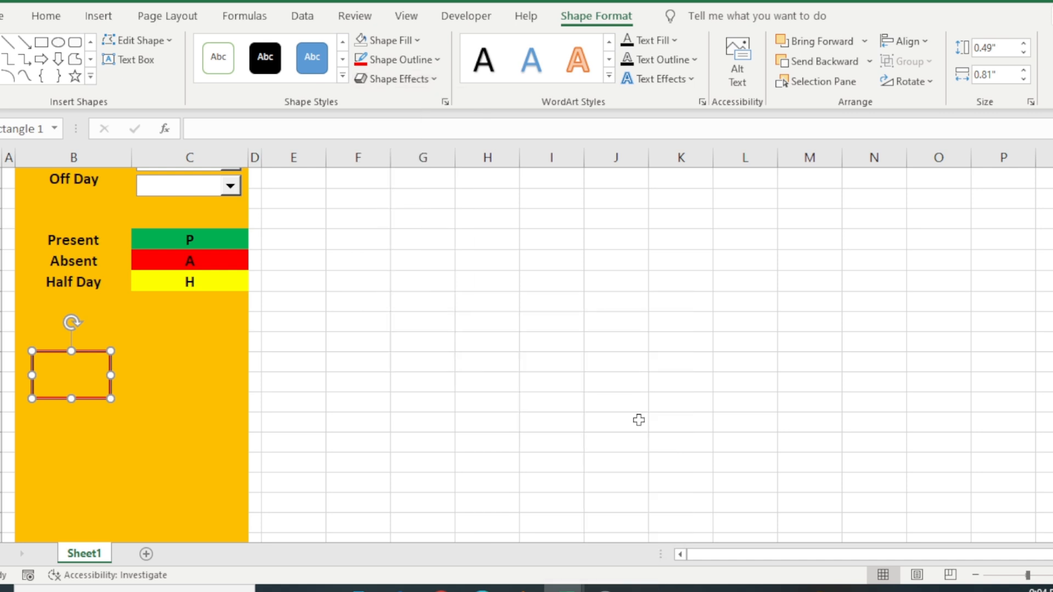
left_click(432, 80)
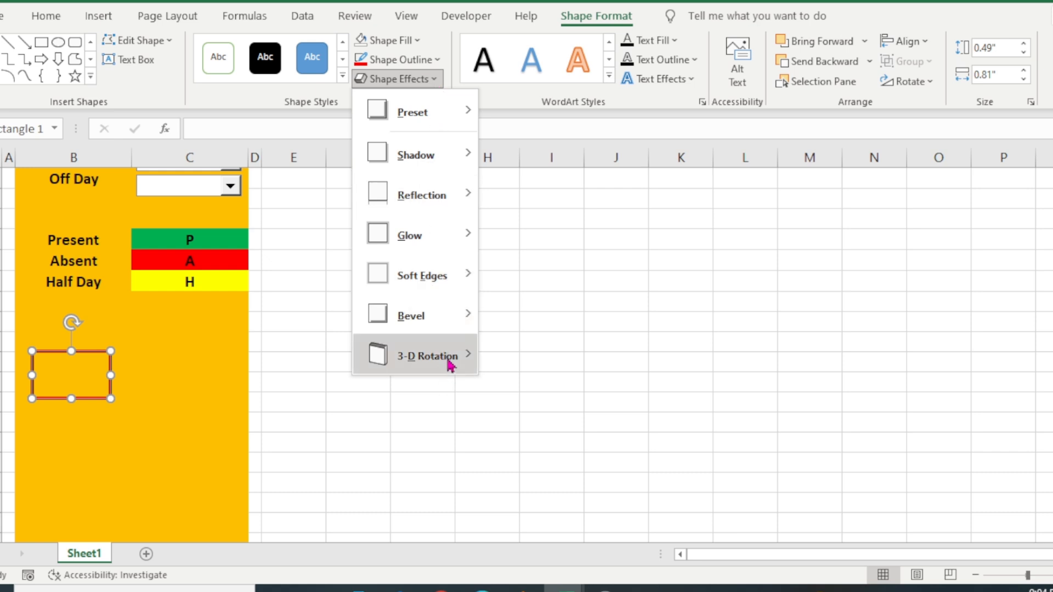
mouse_move(450, 366)
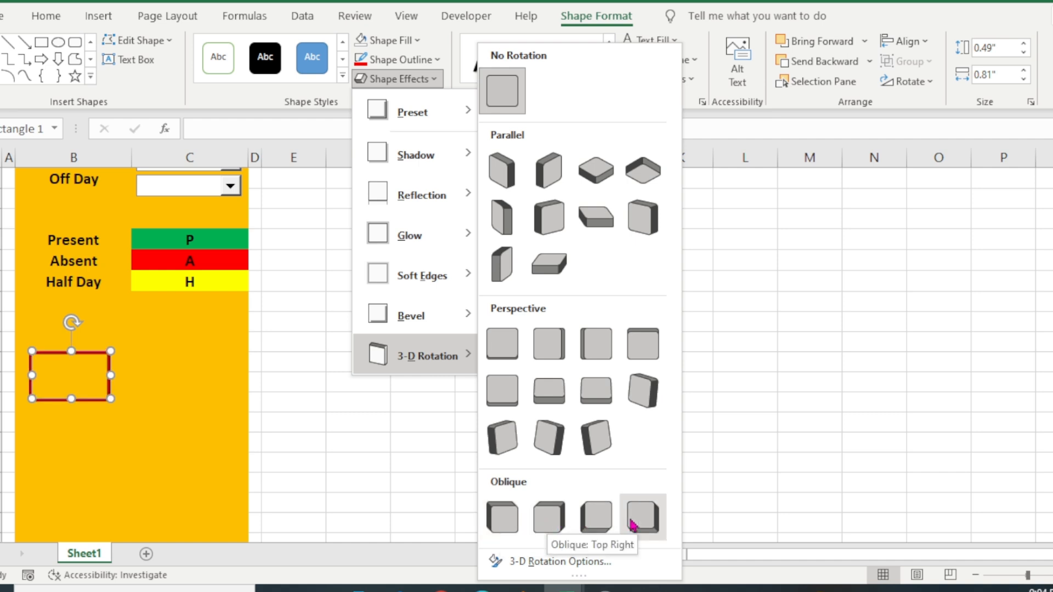
left_click(500, 525)
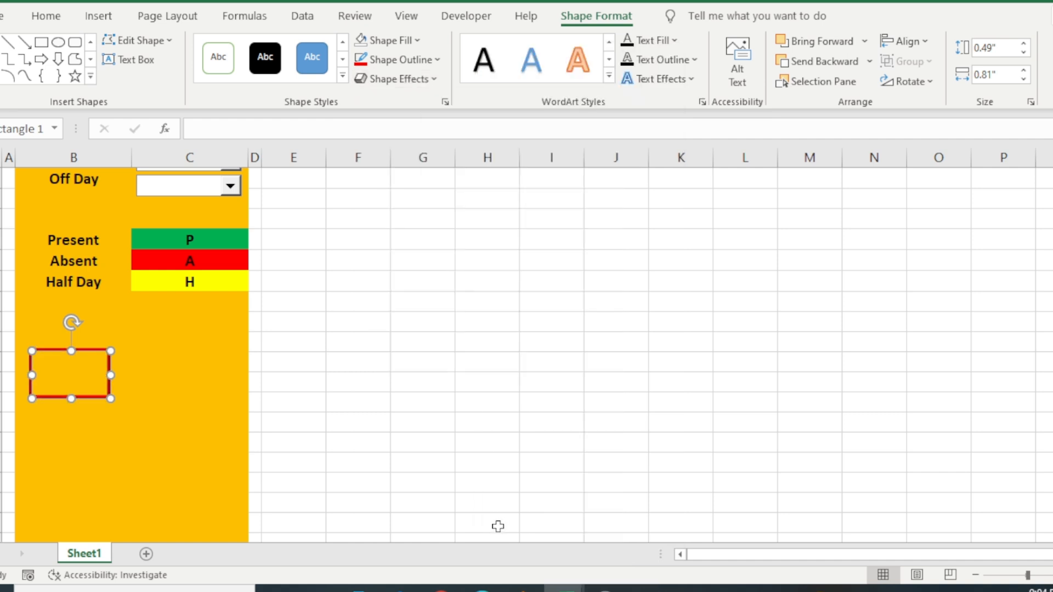
Step: Fill the red-outlined rectangle with white and deselect it
left_click(413, 43)
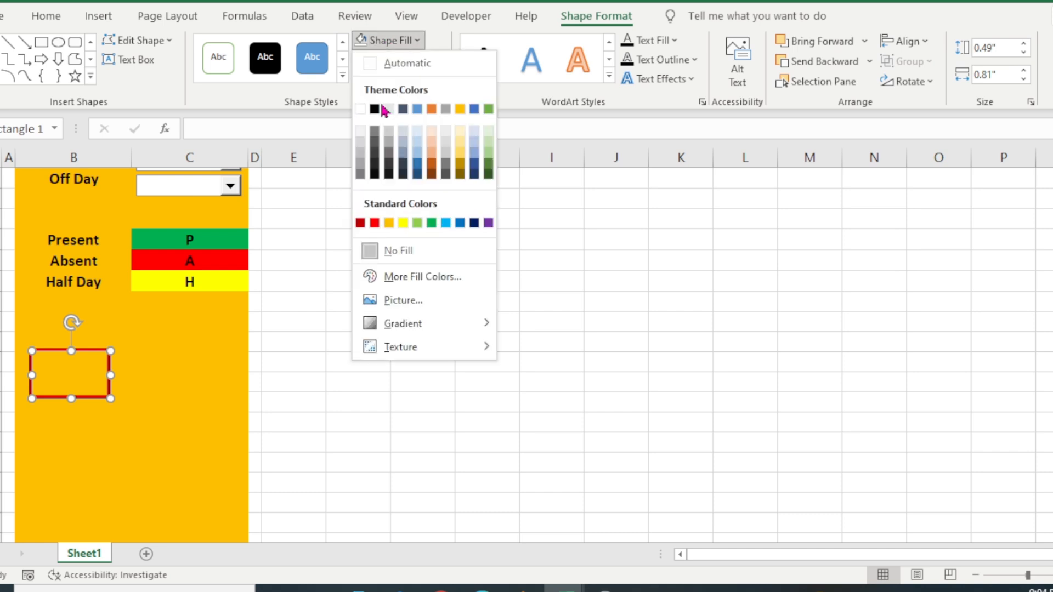
left_click(362, 110)
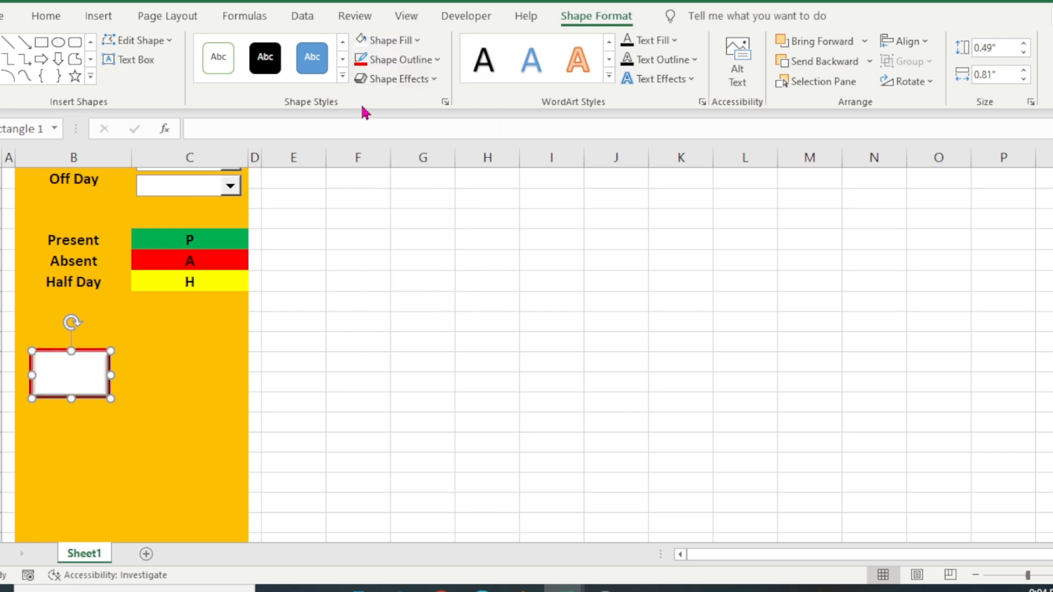
left_click(357, 358)
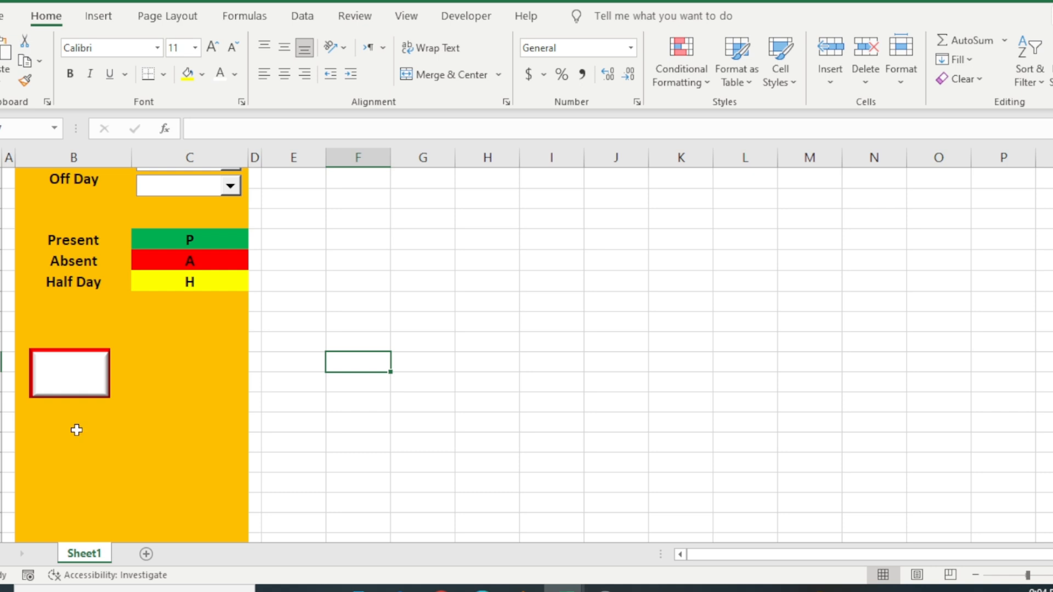
Step: Duplicate the white rectangle three times to form a two-by-two grid across columns B and C
left_click(77, 384)
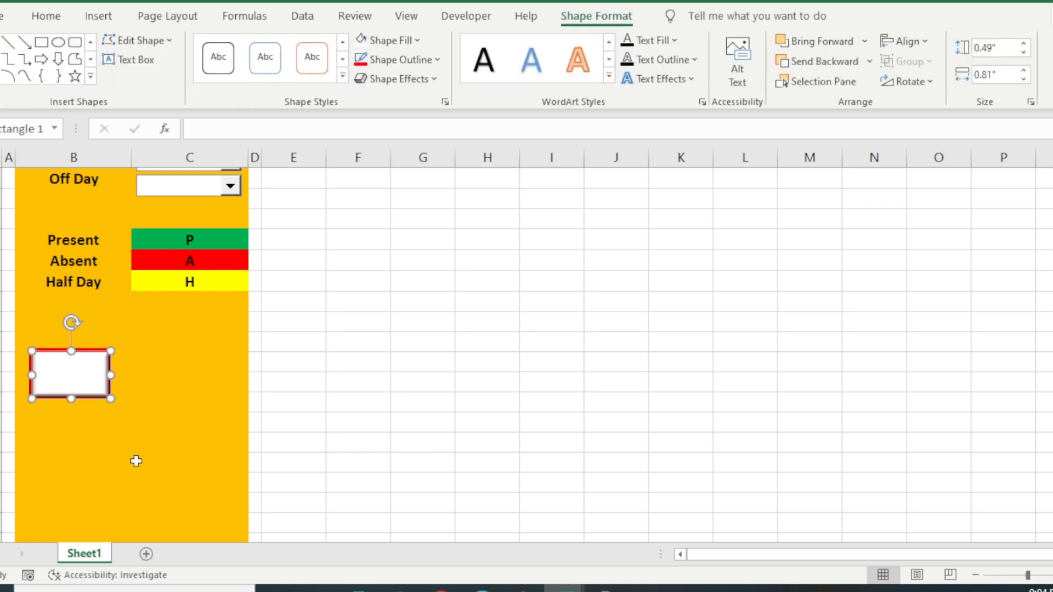
left_click_drag(71, 382, 91, 466)
left_click_drag(90, 459, 198, 458)
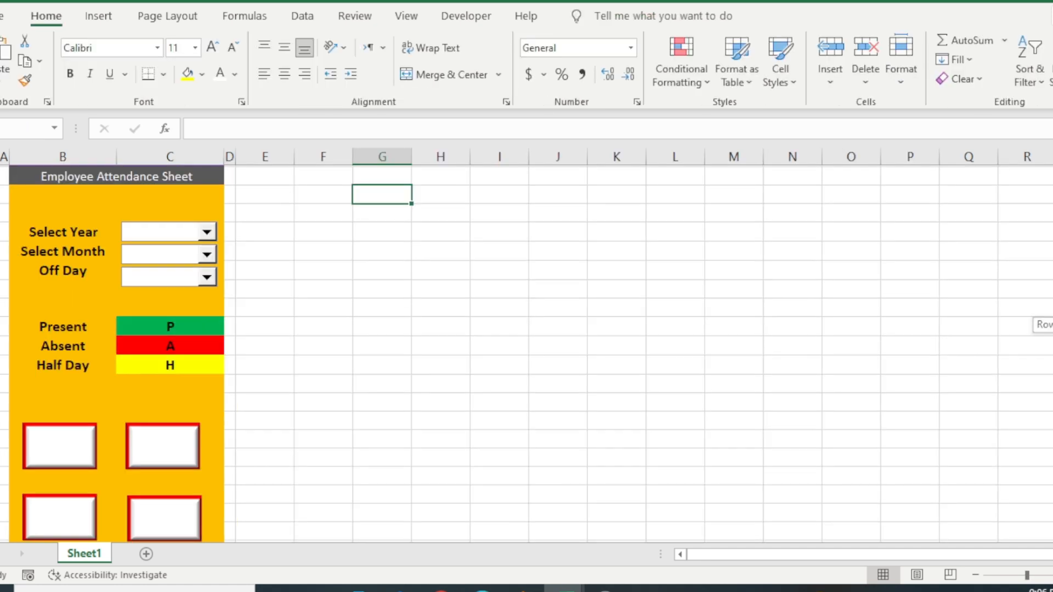
scroll(74, 420, "down", 1)
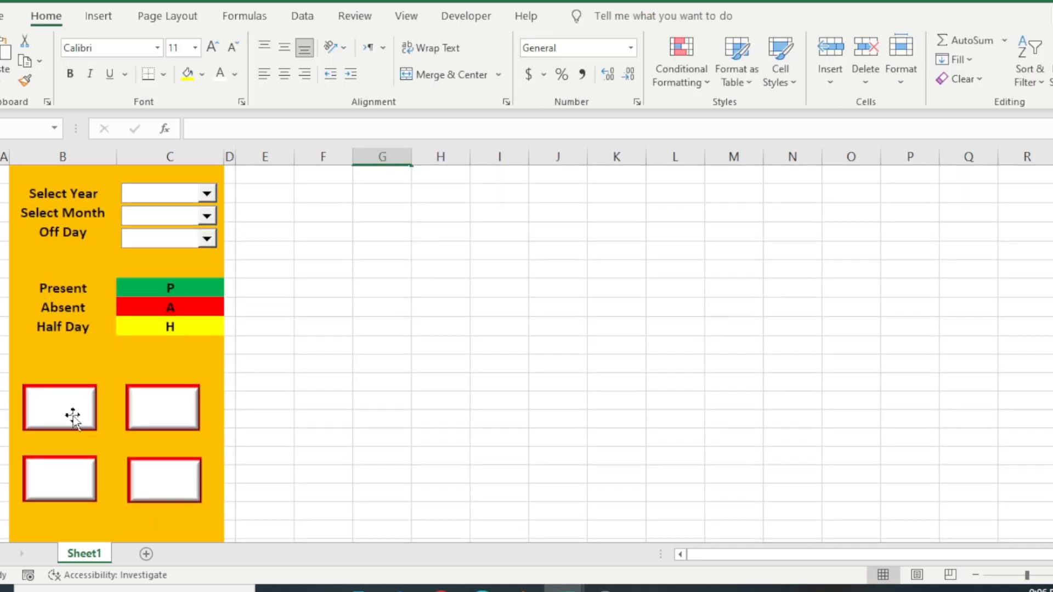
left_click(57, 402)
left_click(140, 416)
left_click(66, 475)
left_click(147, 483)
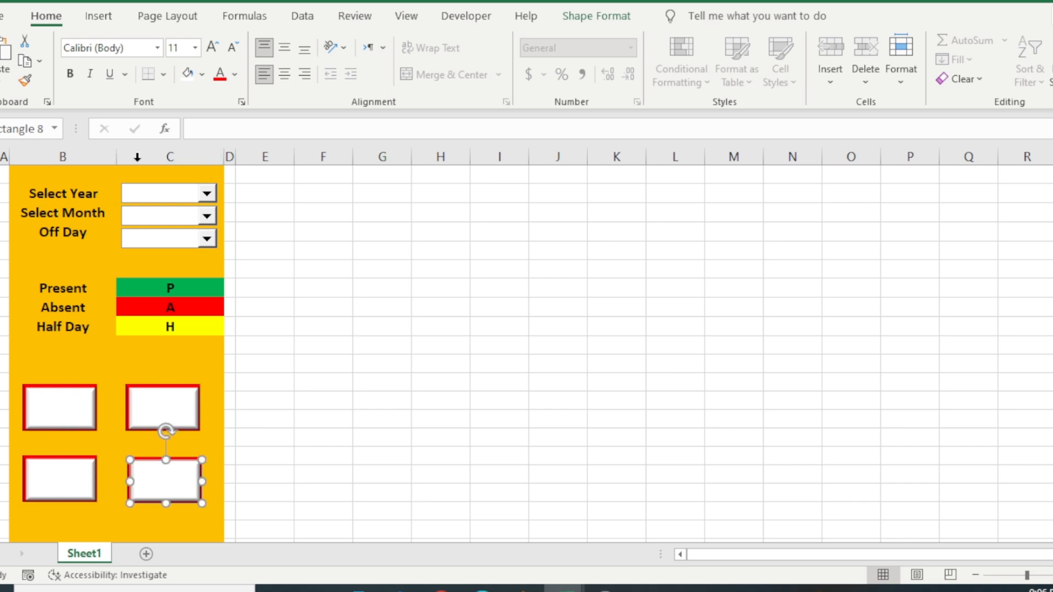
left_click(124, 372)
Step: Insert a text box about 0.1" high and 0.84" wide below the upper rectangle in column B, reading "Total Employee"
left_click(101, 18)
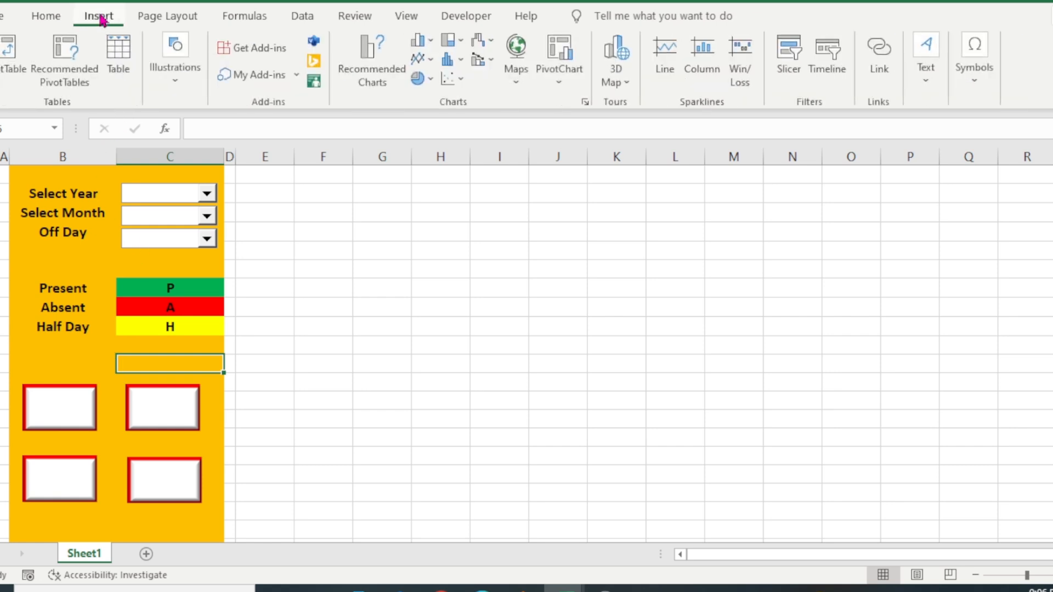
left_click(174, 57)
left_click(196, 147)
left_click(201, 206)
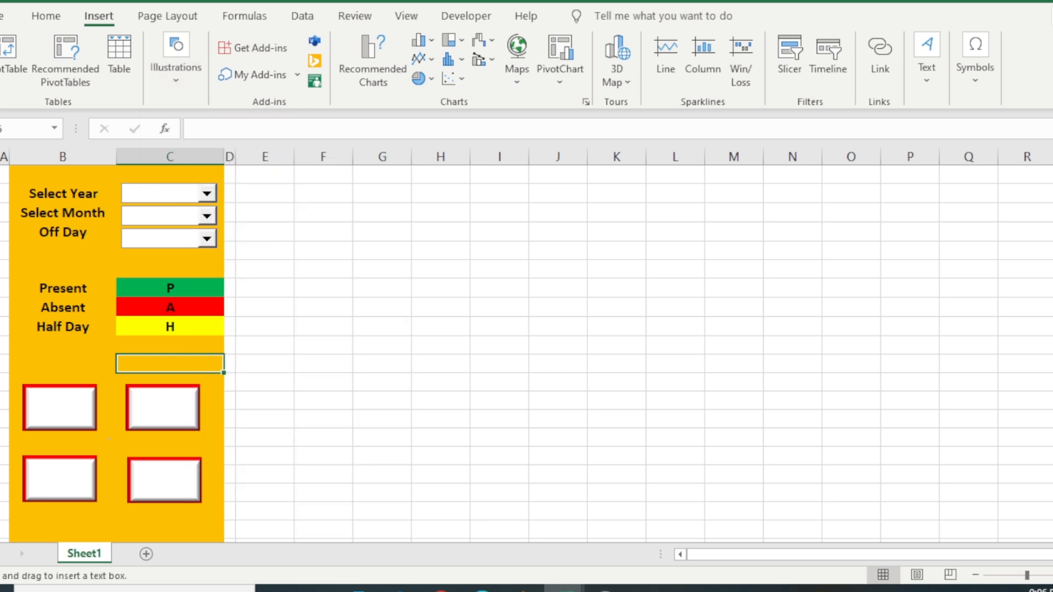
left_click_drag(26, 442, 102, 433)
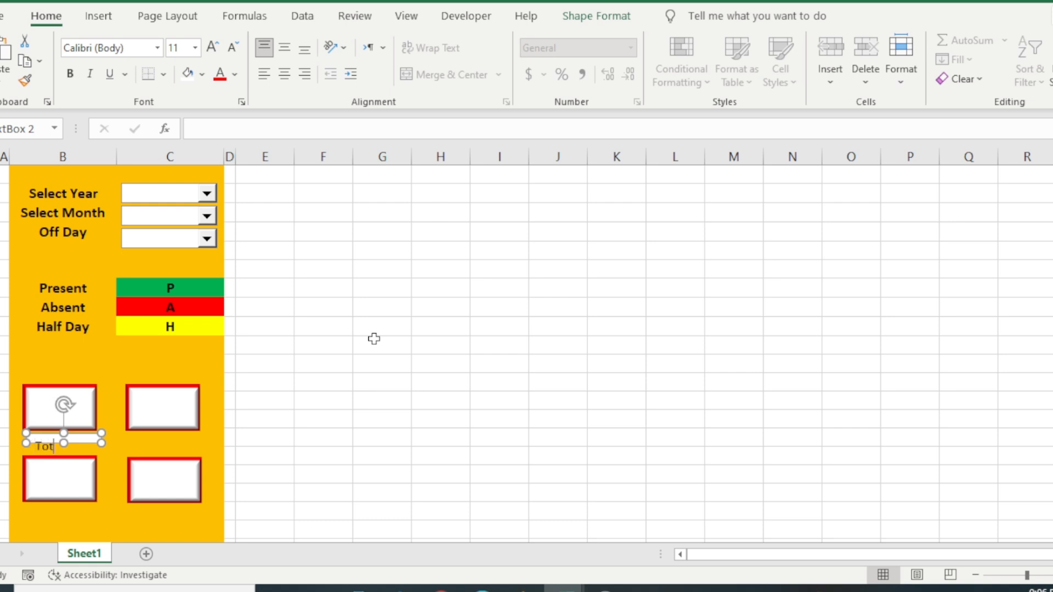
type("Total Employee")
Step: Remove the fill and the outline from the Total Employee text box
left_click(603, 16)
left_click(387, 40)
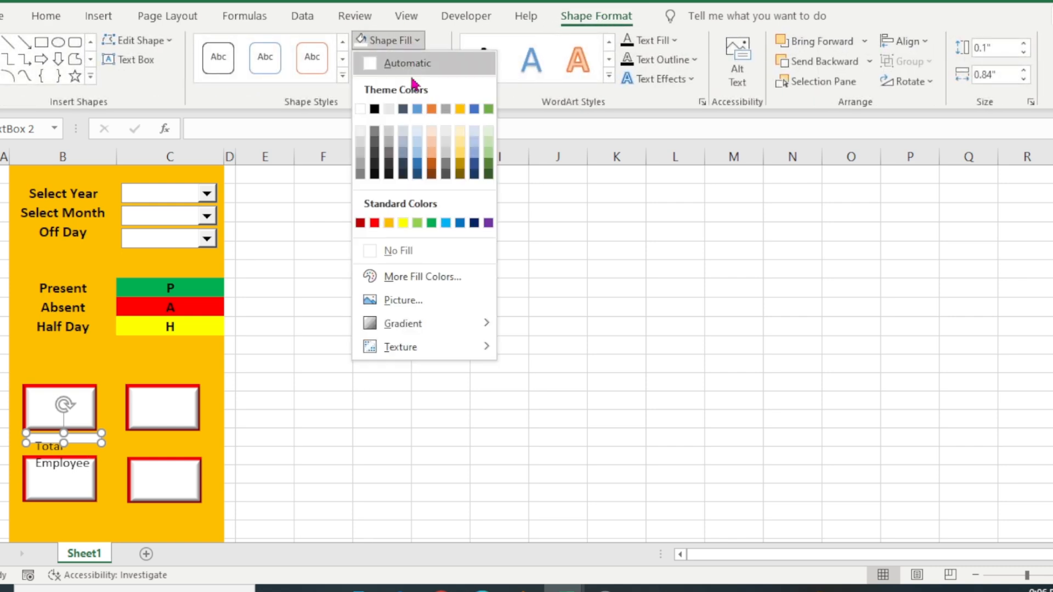
left_click(411, 252)
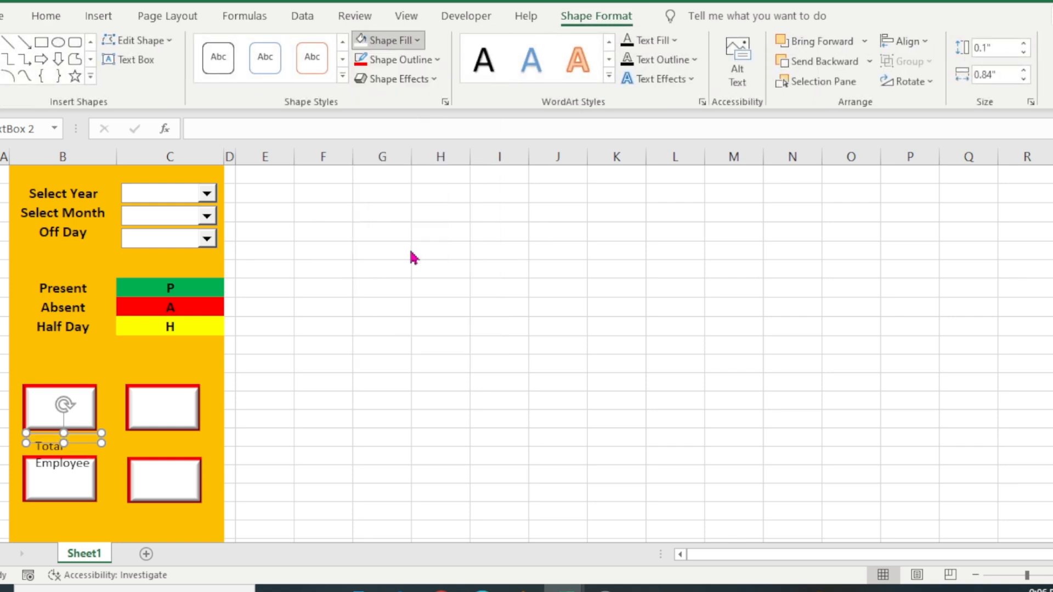
left_click(430, 60)
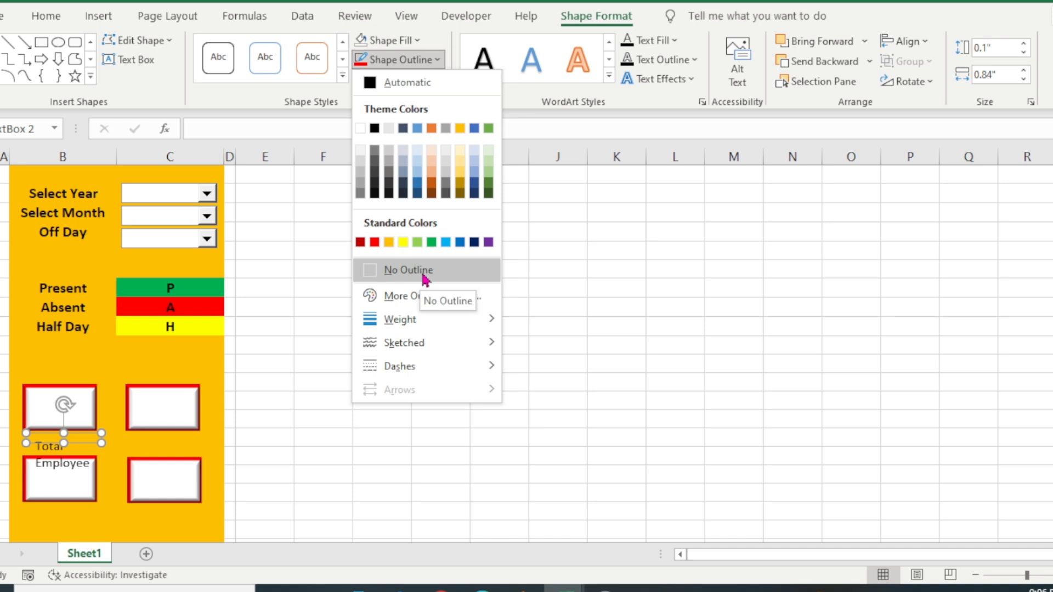
left_click(428, 270)
Step: Enlarge the Total Employee text box to fit its text on one line and centre it beneath the upper rectangle in column B
left_click(46, 17)
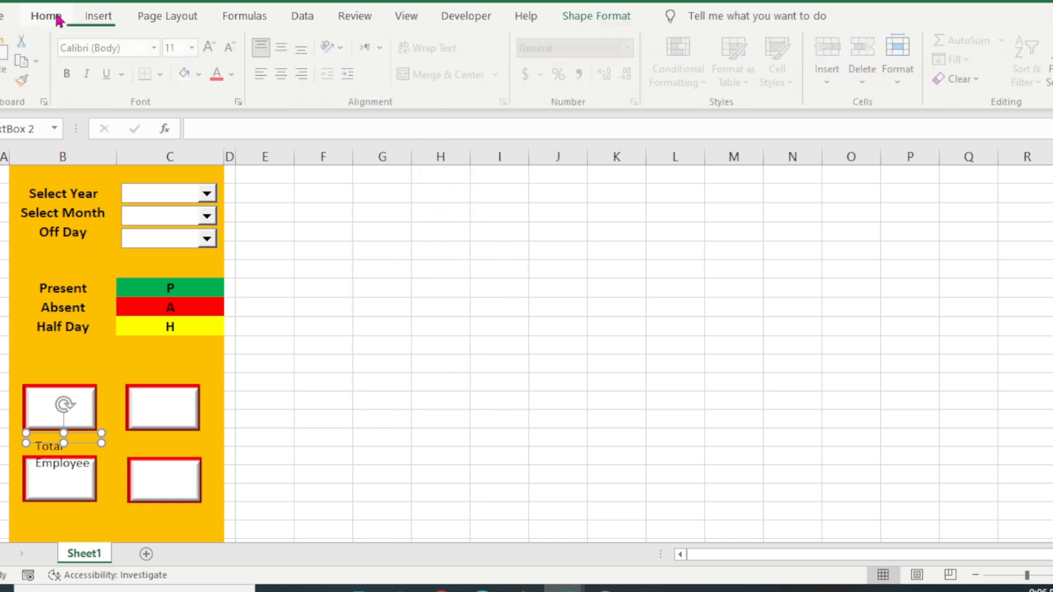
left_click(234, 52)
left_click(108, 447)
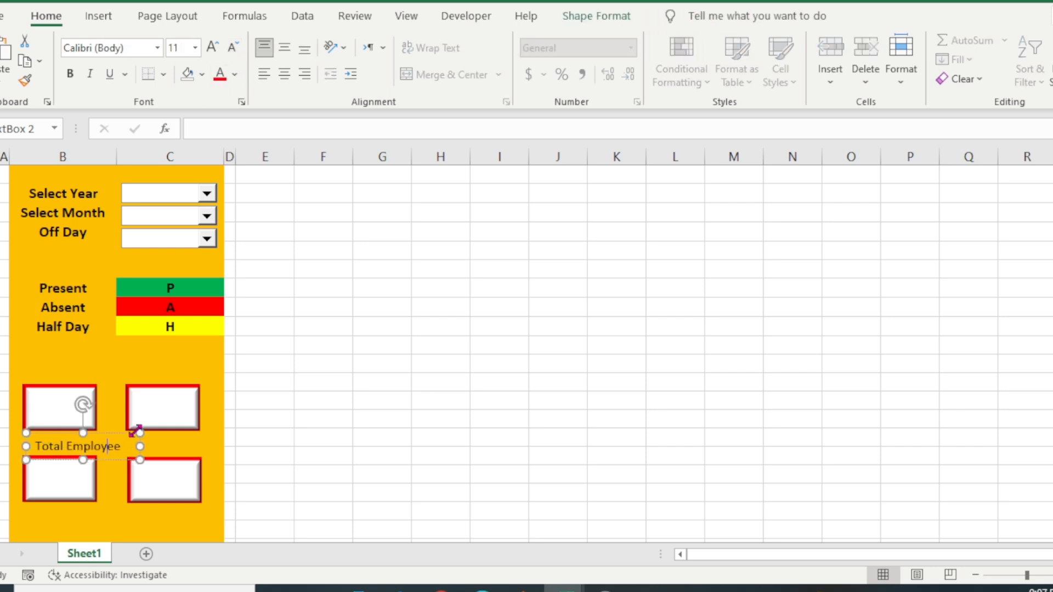
left_click(318, 422)
left_click(107, 442)
mouse_move(112, 433)
left_mouse_down()
mouse_move(87, 427)
mouse_move(97, 433)
left_mouse_up()
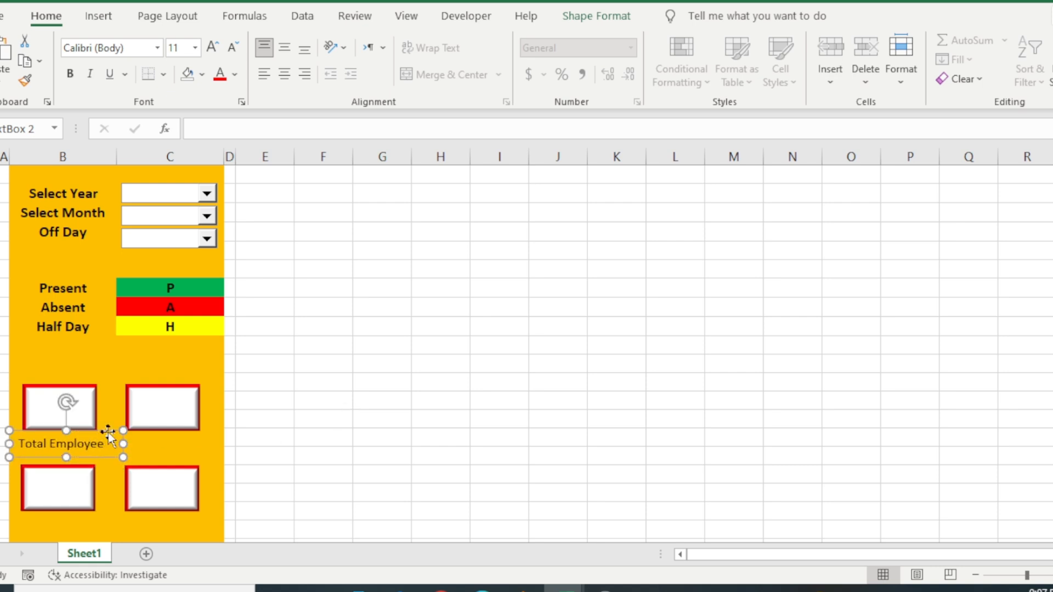
Step: Duplicate the Total Employee label, change the copy's text to "Present" and centre it beneath the upper rectangle in column C
key("ctrl+d")
left_click_drag(110, 448, 197, 433)
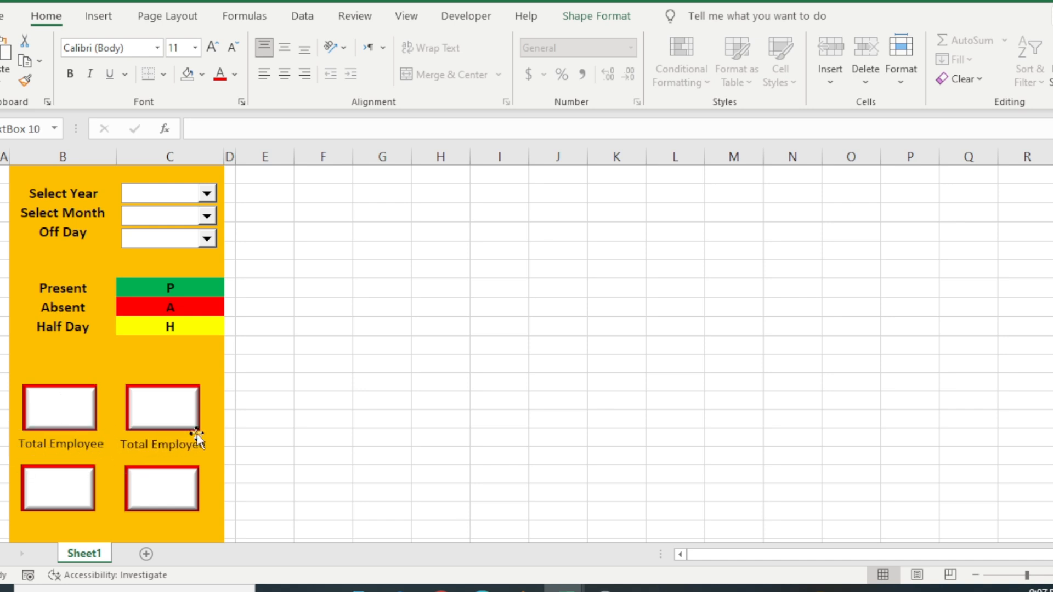
type("T")
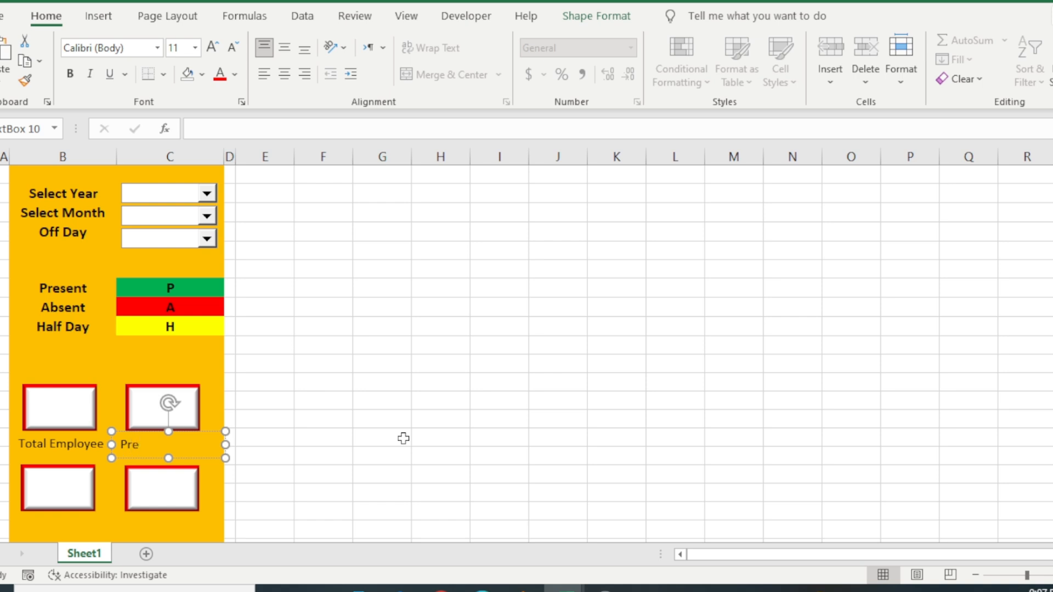
left_click(359, 420)
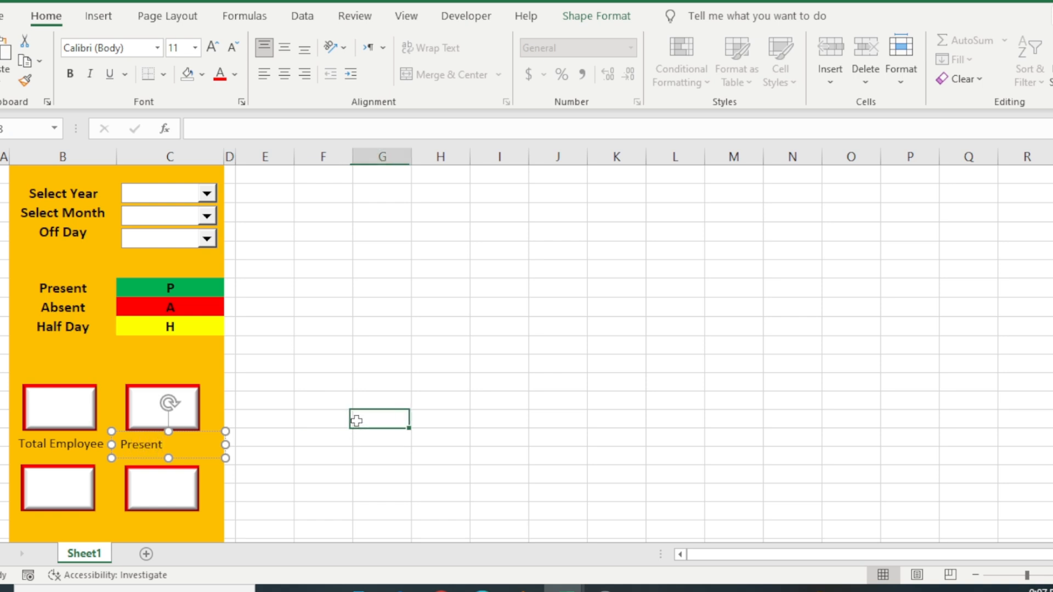
left_click(149, 444)
left_click_drag(178, 430, 198, 425)
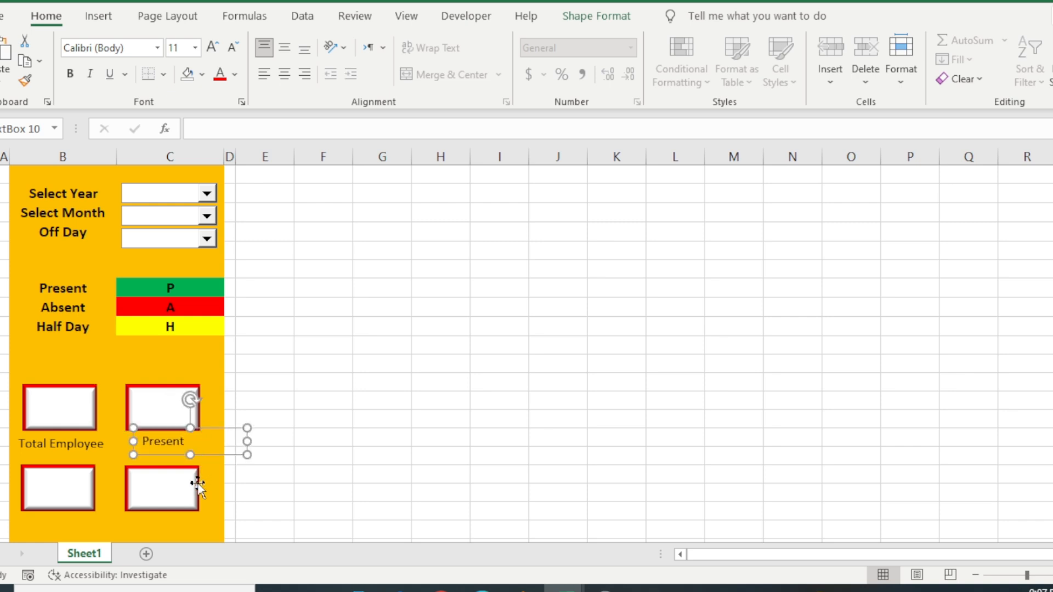
Step: Duplicate the Present label beneath the two lower rectangles, with the text "Absent" in column C and "Half Days" in column B
key("ctrl+d")
left_click_drag(214, 447, 193, 508)
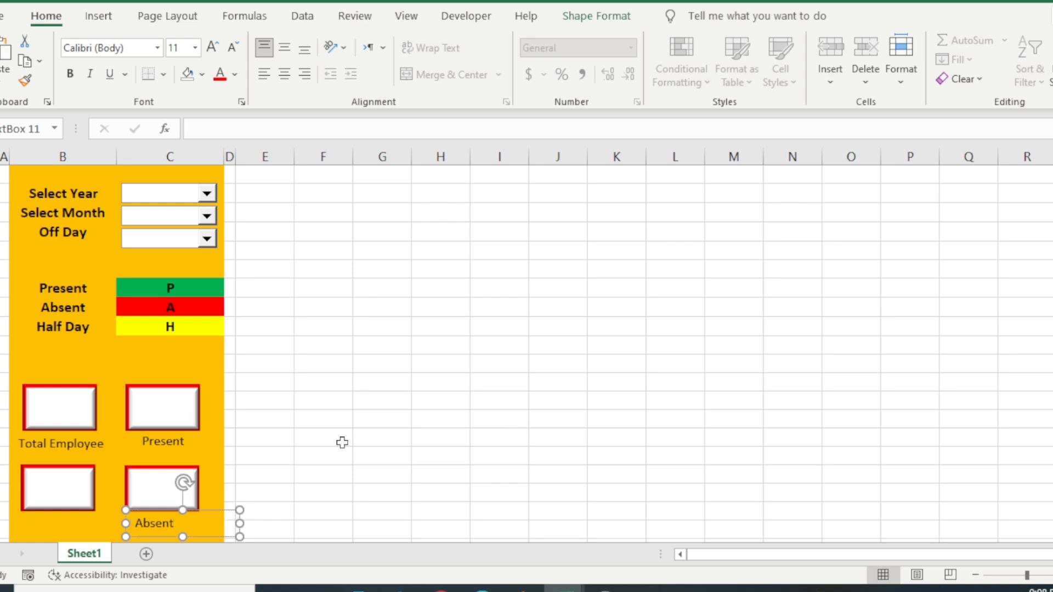
key("ctrl+d")
left_click_drag(214, 526, 95, 512)
left_click(85, 525)
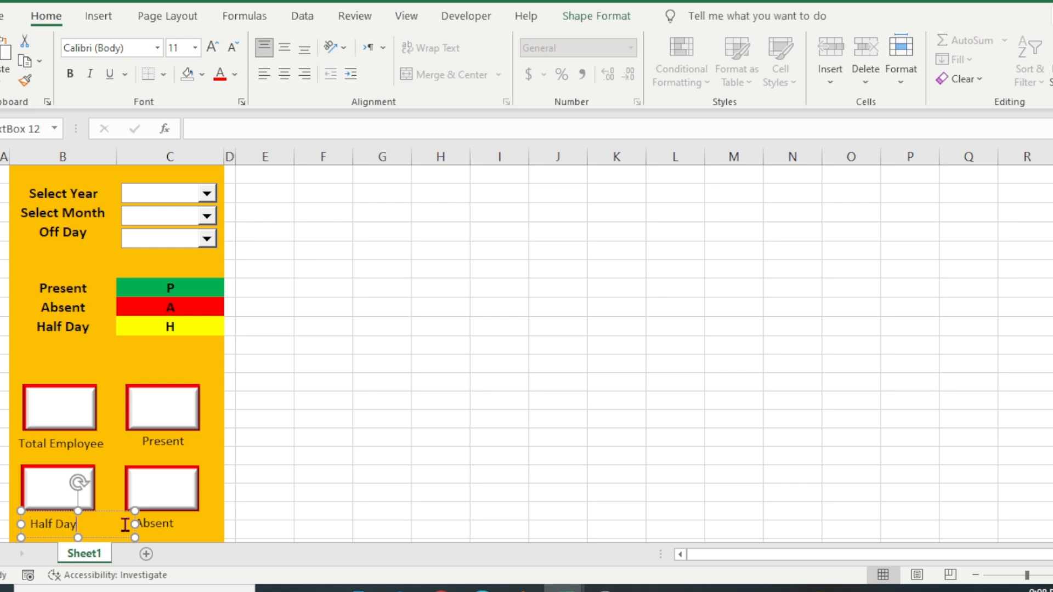
left_click(268, 381)
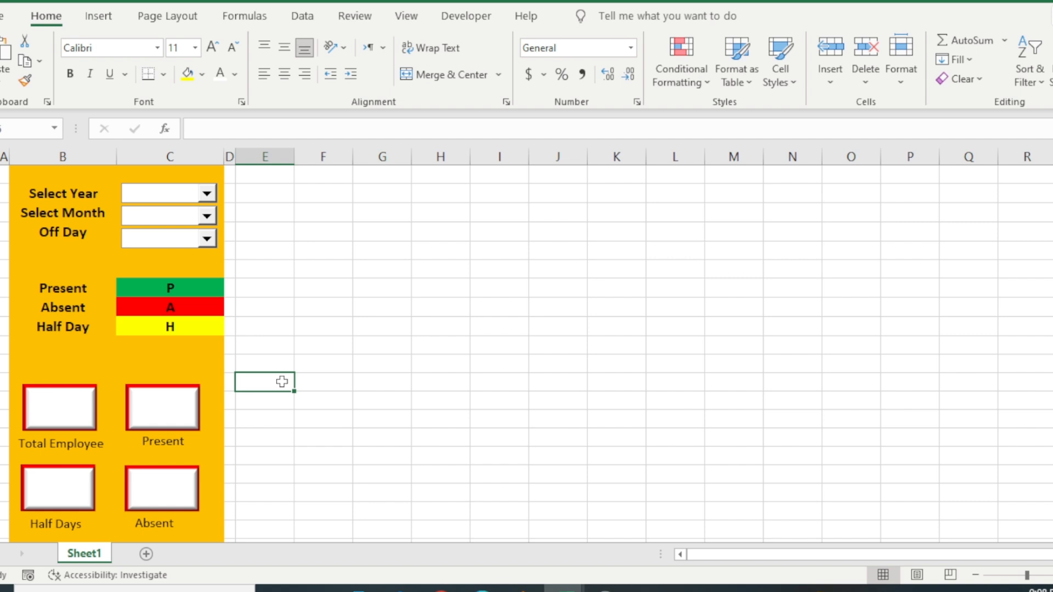
Step: Add a new worksheet and fill B1:B7 with the years 2019 to 2025
left_click(50, 496)
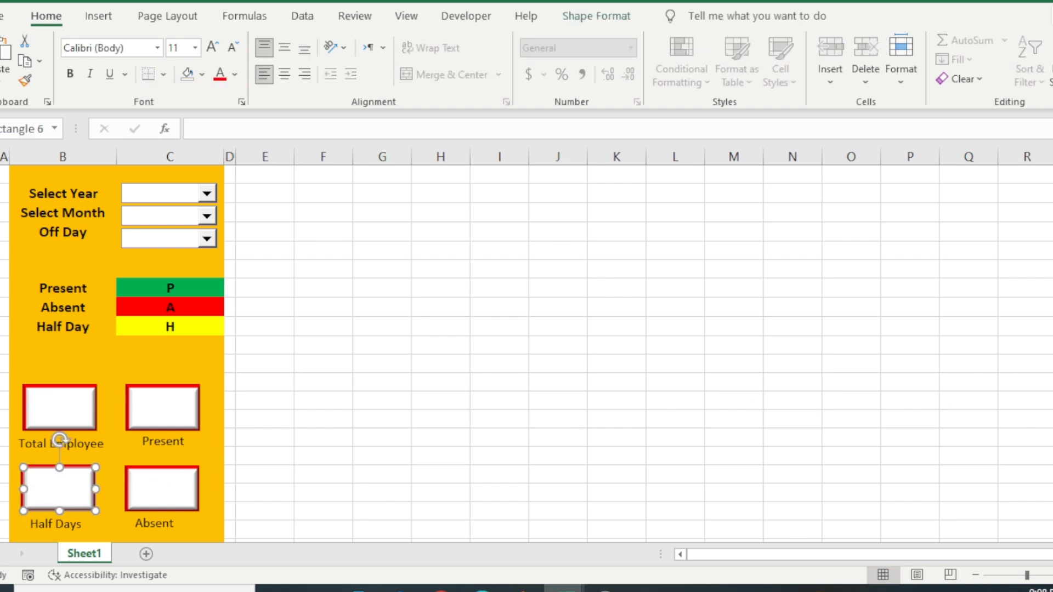
left_click(146, 554)
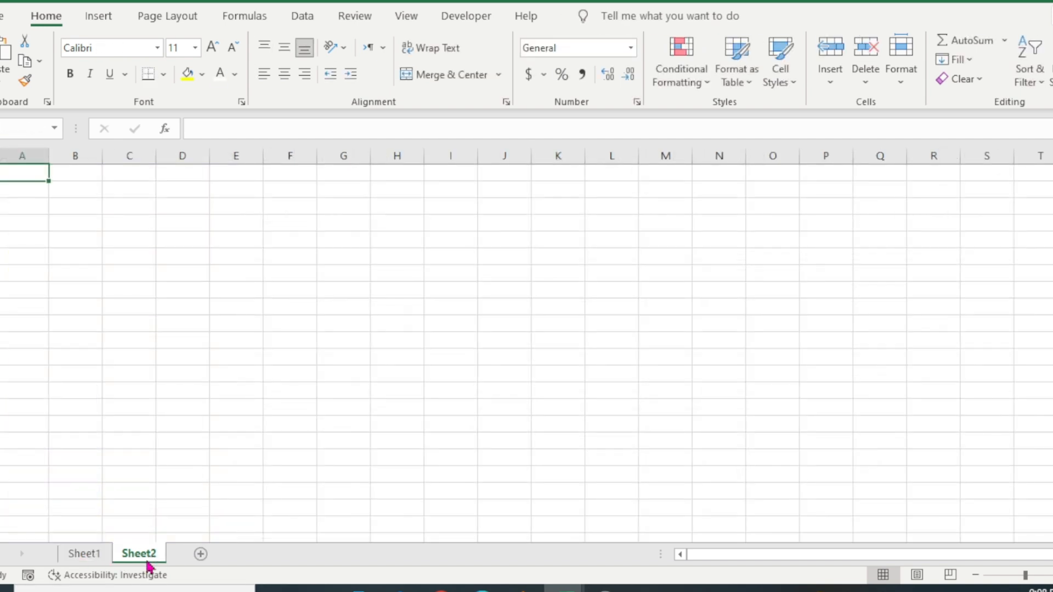
left_click(73, 175)
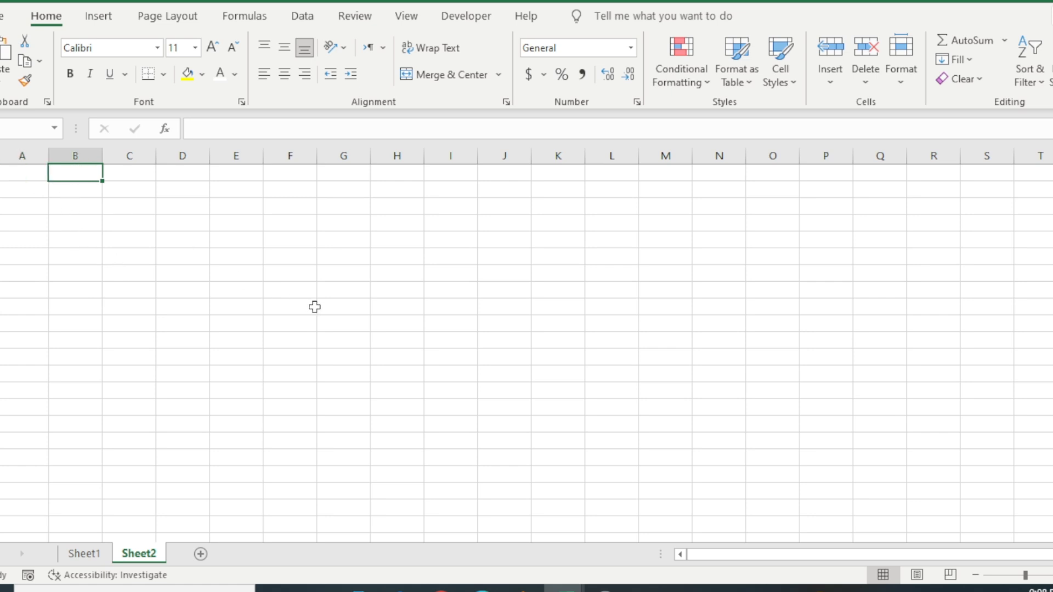
type("2019")
key("Return")
type("2")
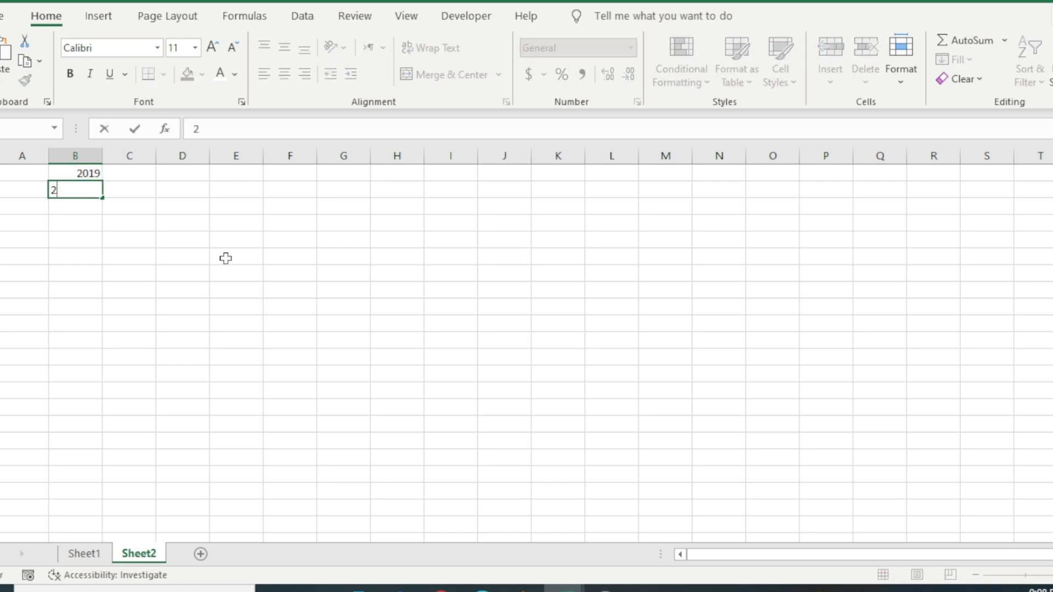
type("020")
left_click_drag(225, 257, 193, 254)
left_click_drag(101, 172, 91, 275)
left_click(181, 251)
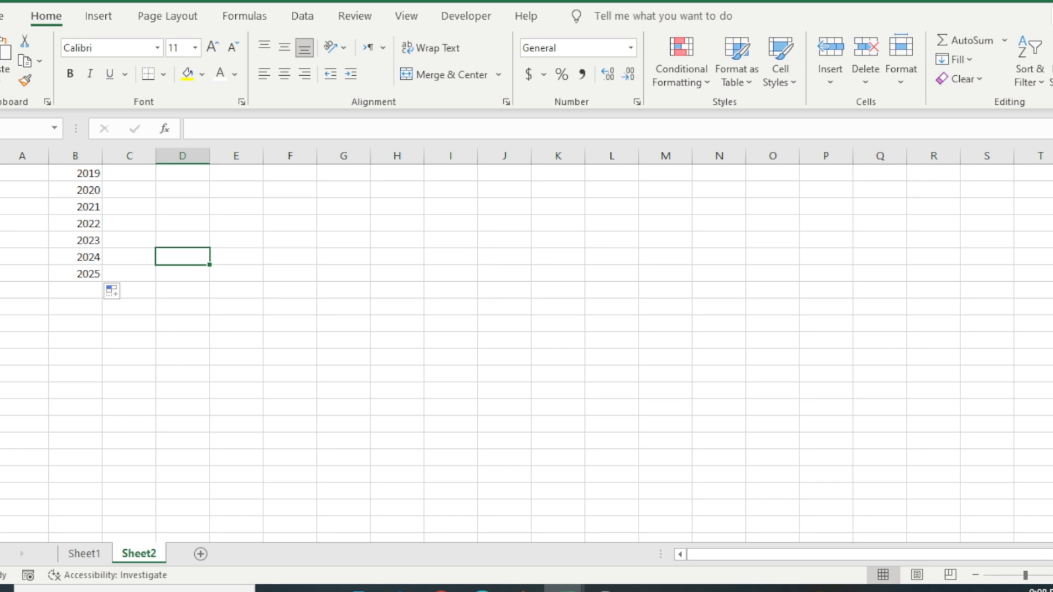
Step: Fill C1:C12 of Sheet2 with the months January to December and autofit column C
left_click(1052, 576)
left_click(156, 176)
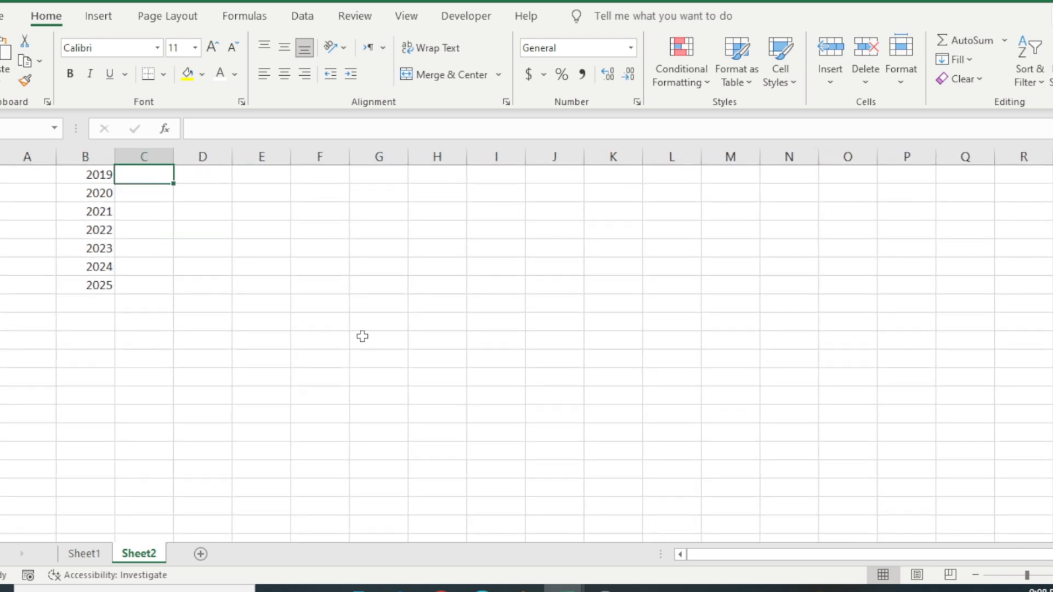
type("Janua")
key("BackSpace")
key("BackSpace")
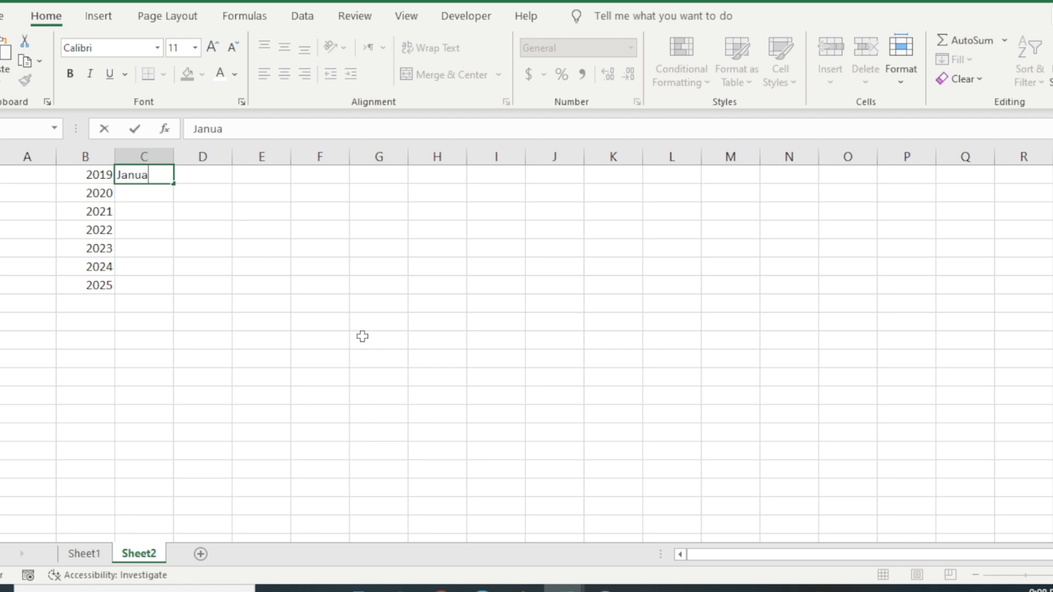
left_click_drag(362, 339, 323, 339)
left_click(165, 174)
left_click_drag(173, 183, 165, 381)
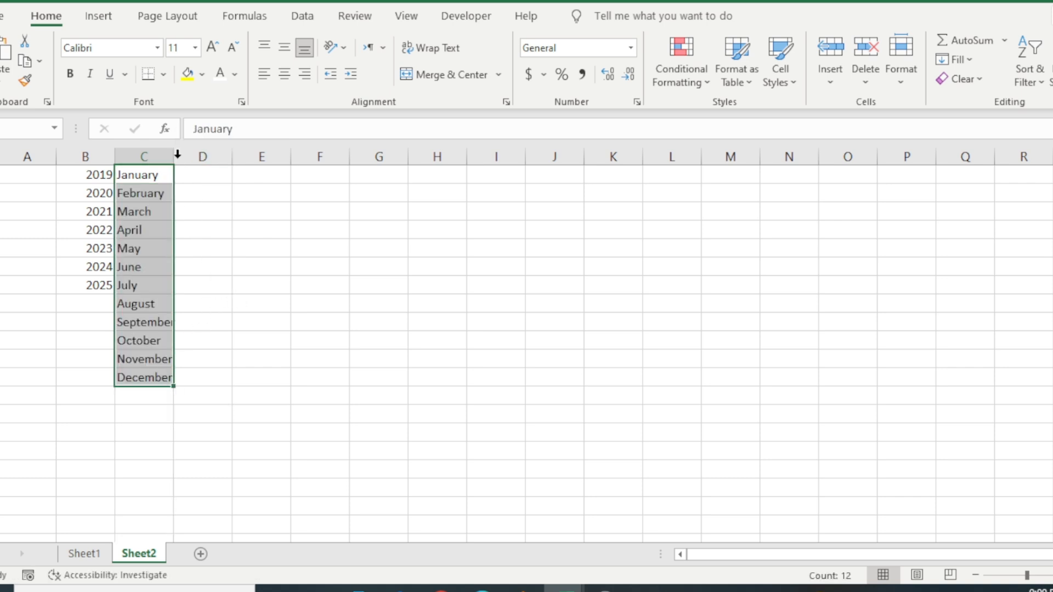
double_click(173, 156)
Step: Fill D1:D7 with the weekdays Sunday to Saturday
left_click(230, 172)
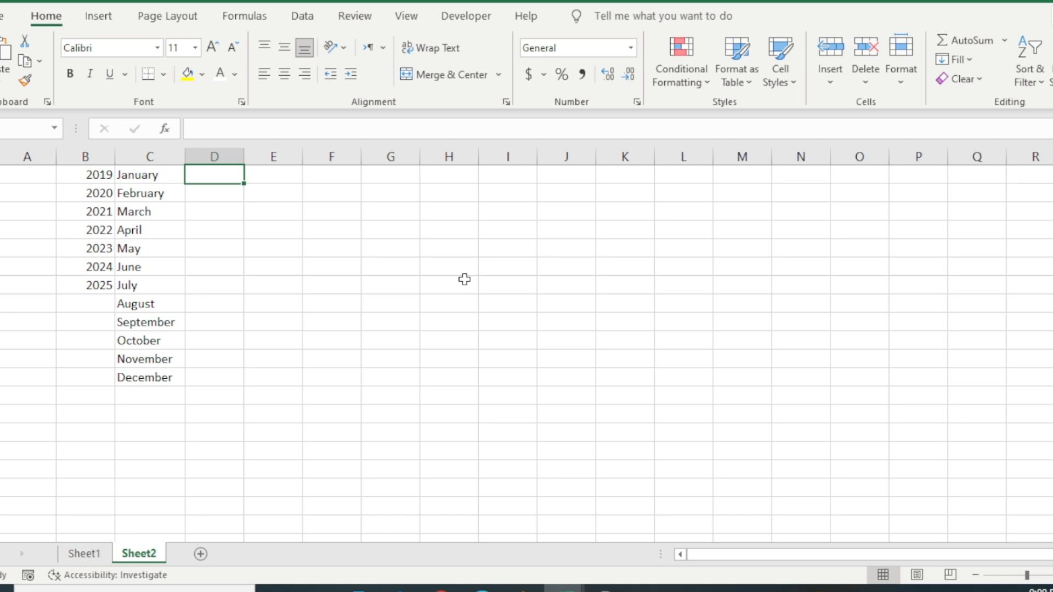
type("Sunday")
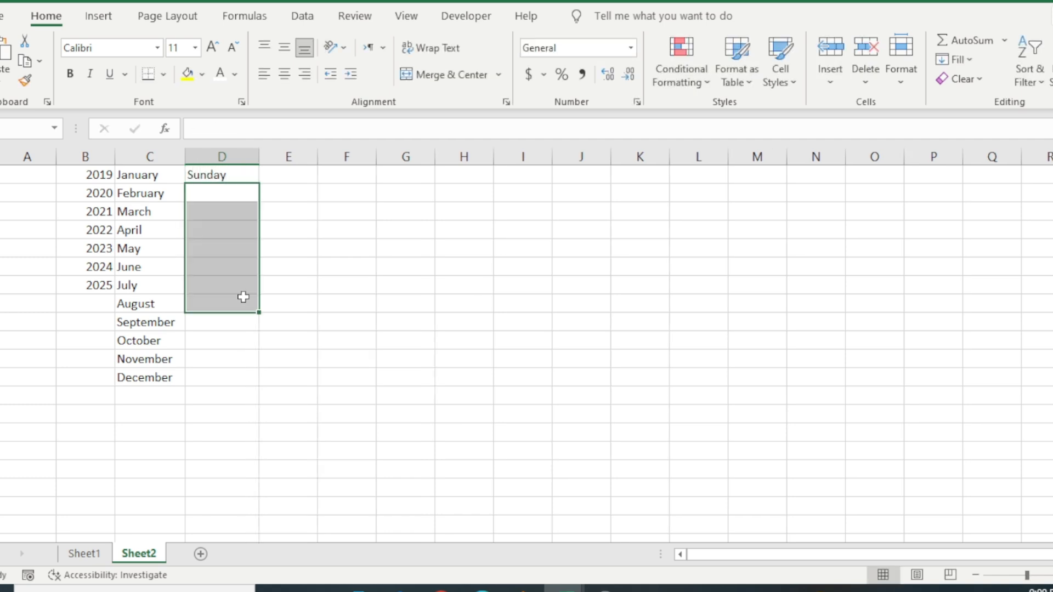
left_click(321, 267)
left_click(237, 173)
left_click_drag(255, 187, 262, 291)
left_click(344, 249)
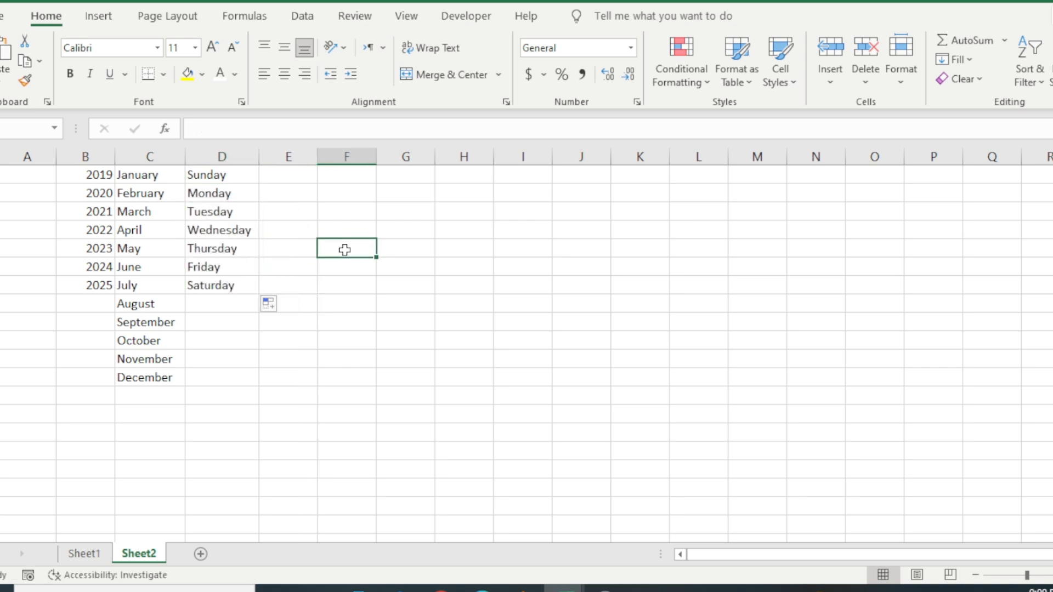
Step: Widen columns G and H and enter the headings "Year", "Month" and "off Day" in G1:I1
left_click(416, 180)
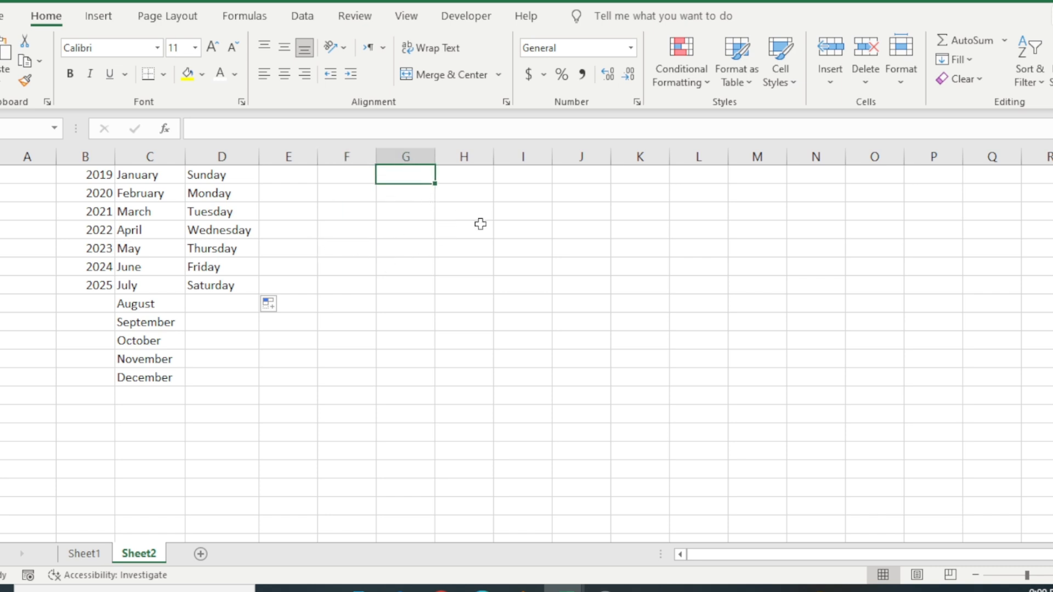
left_click_drag(437, 156, 535, 157)
type("Year")
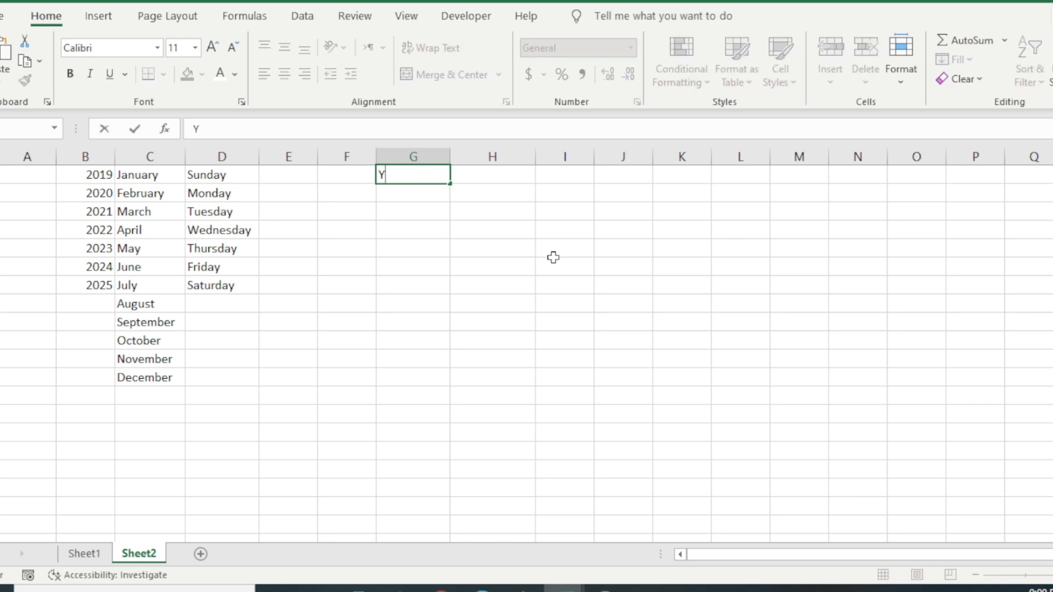
key("Tab")
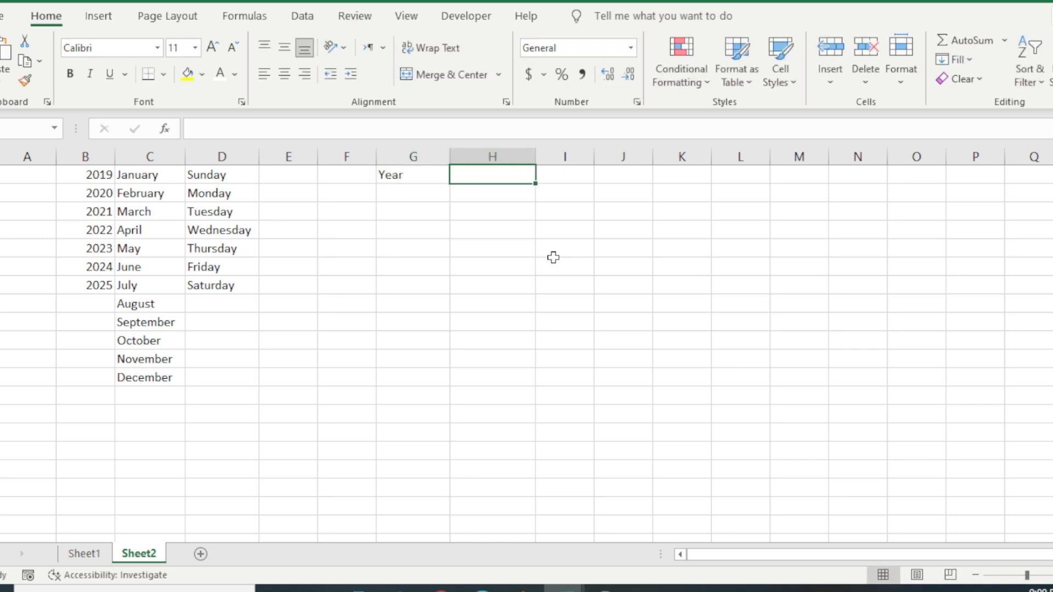
type("Month")
key("Tab")
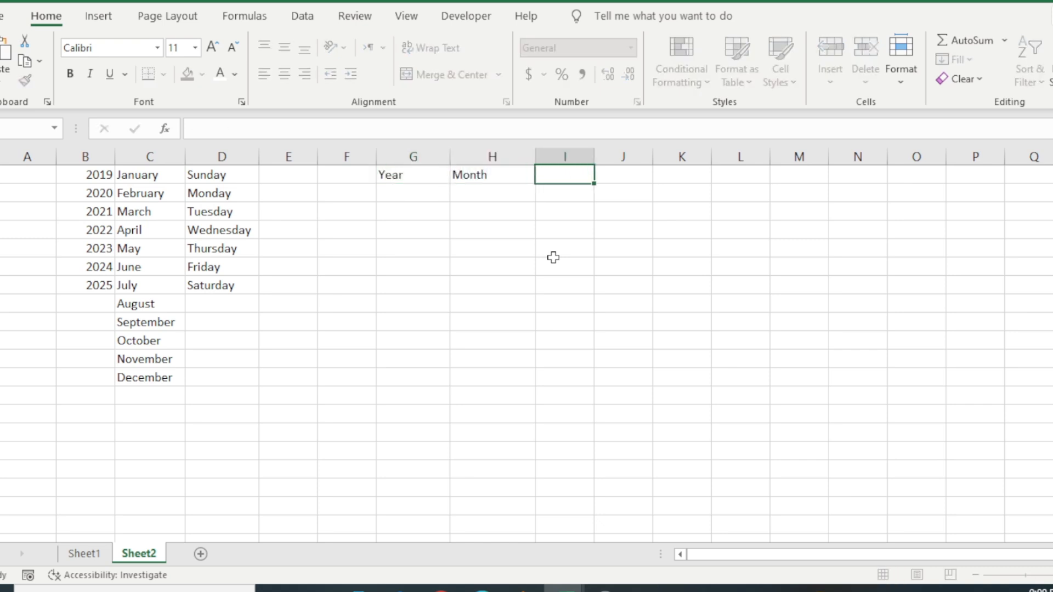
type("off Day")
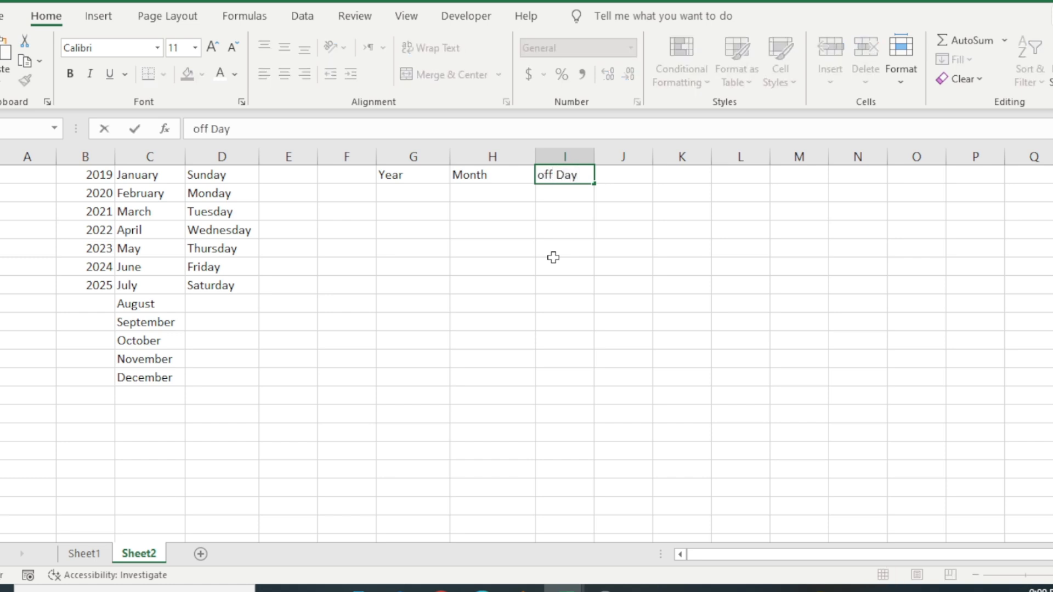
left_click(459, 284)
Step: Centre the Year, Month and off Day headings in G1:I1 within their cells
left_click_drag(404, 176, 543, 174)
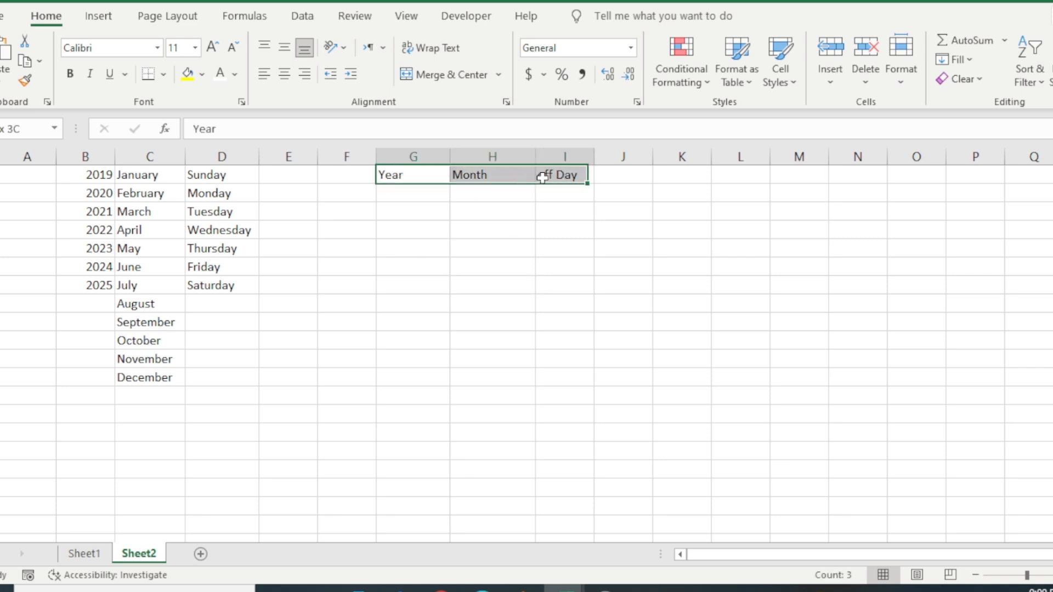
left_click(283, 74)
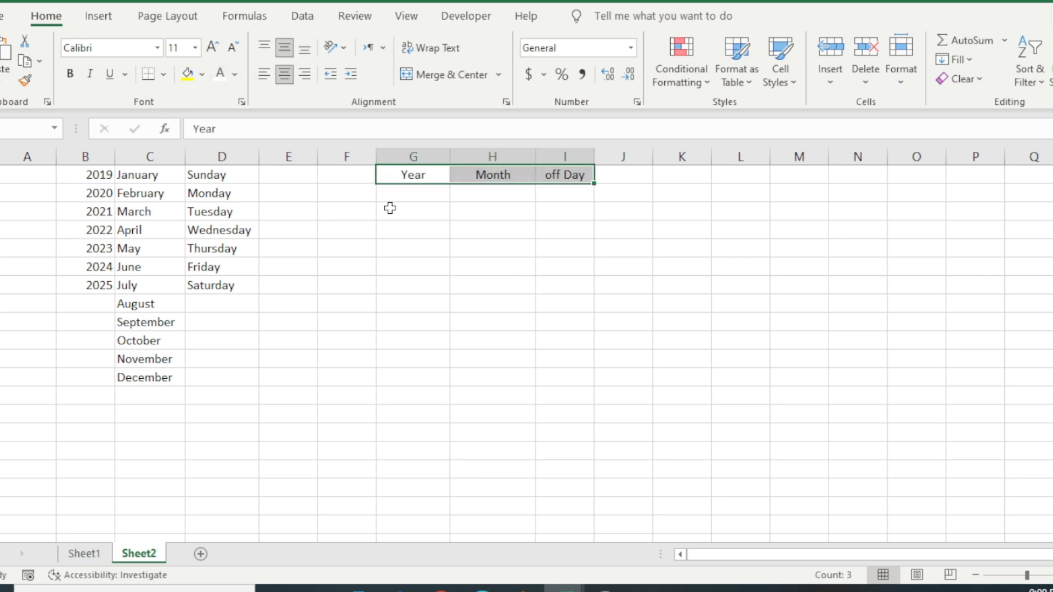
left_click(390, 209)
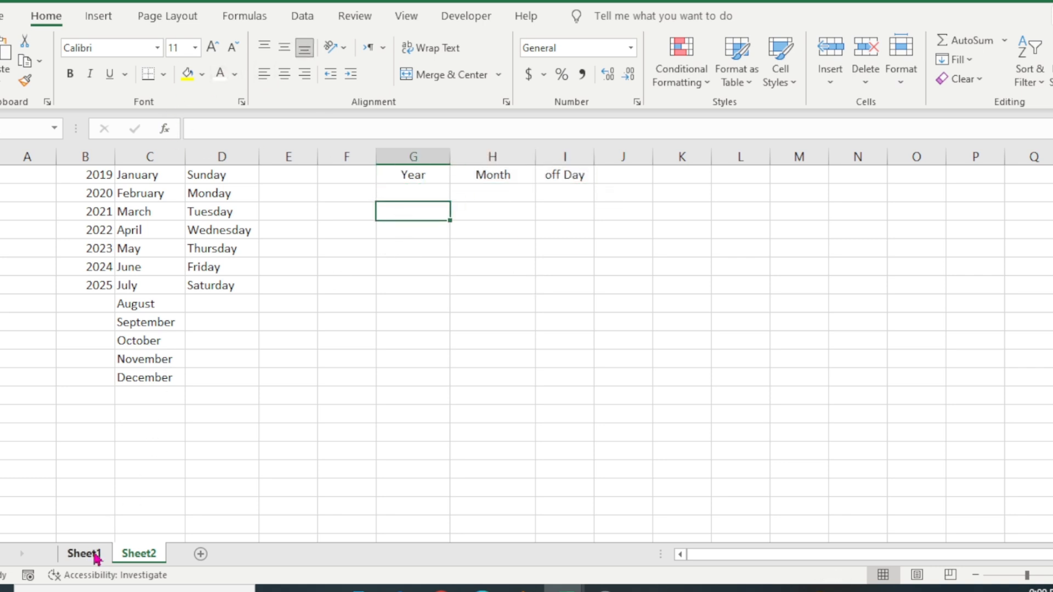
Step: On Sheet1, open the control settings of the Select Year combo box and set its input range to Sheet2!$B$1:$B$7
left_click(95, 556)
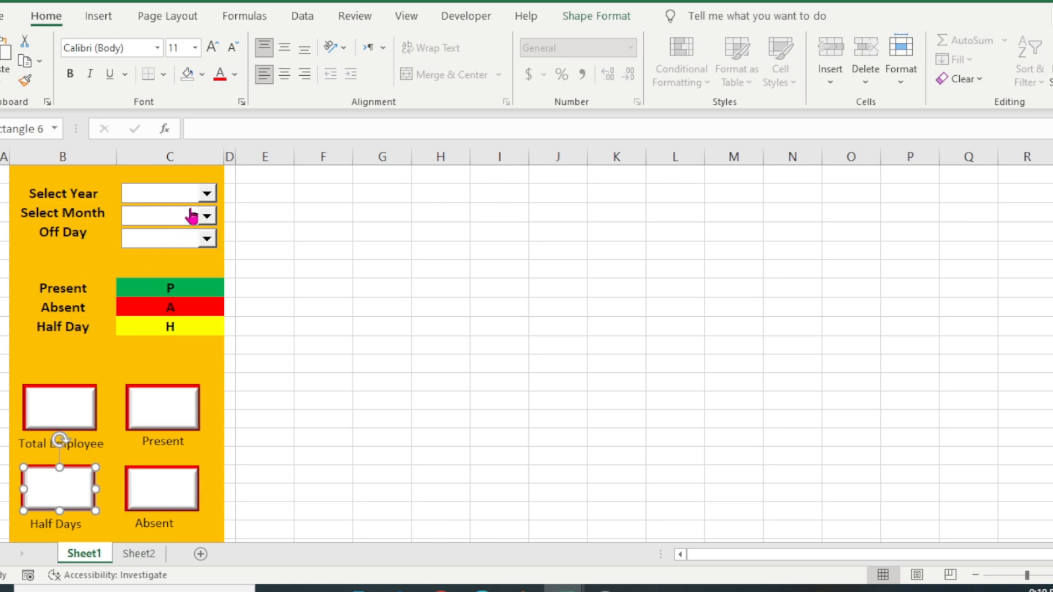
left_click(185, 193, "ctrl")
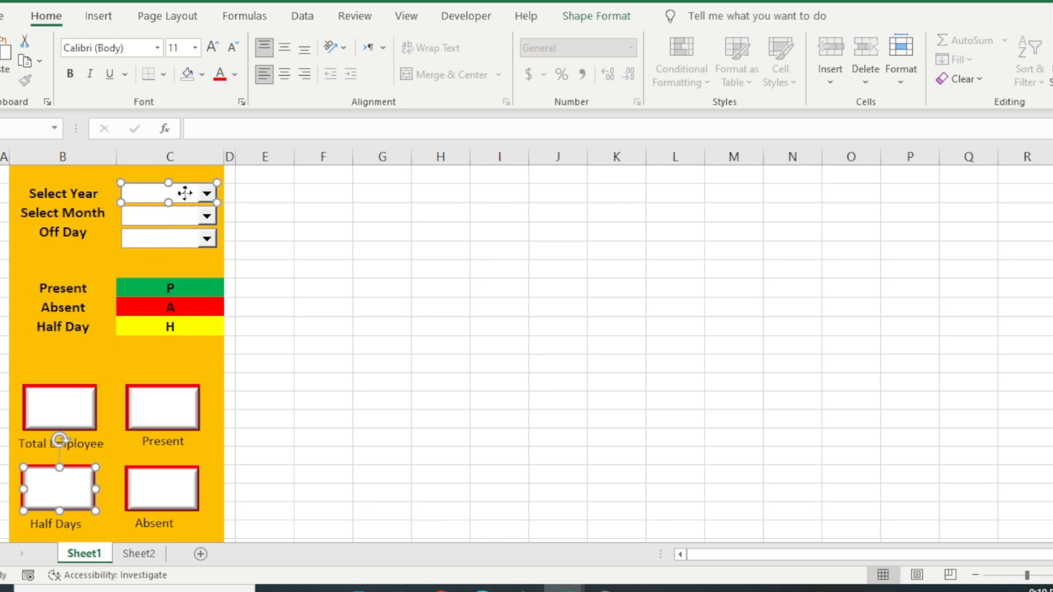
right_click(185, 194)
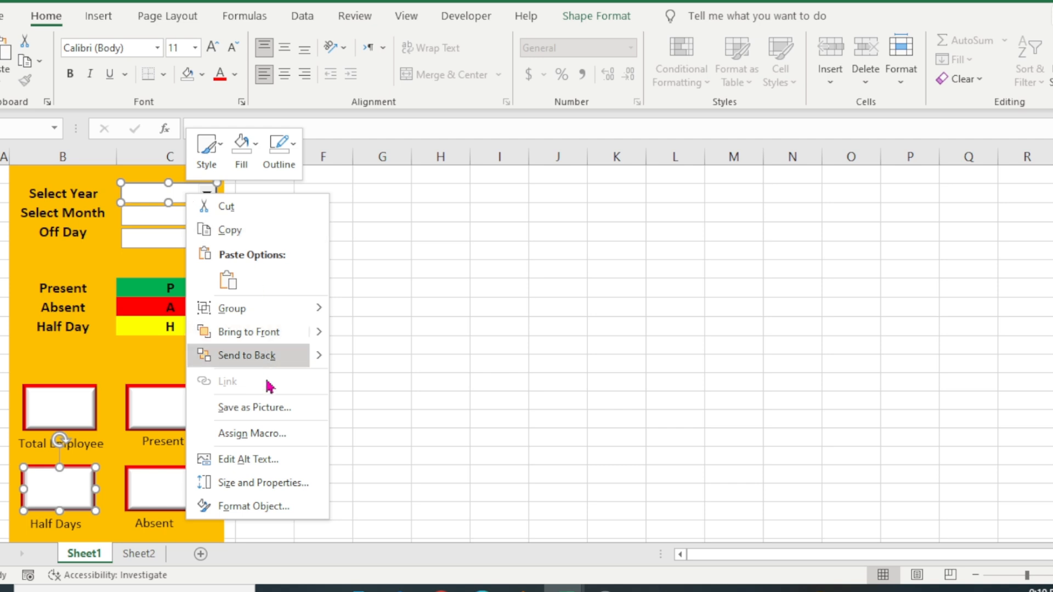
left_click(271, 357)
right_click(184, 194)
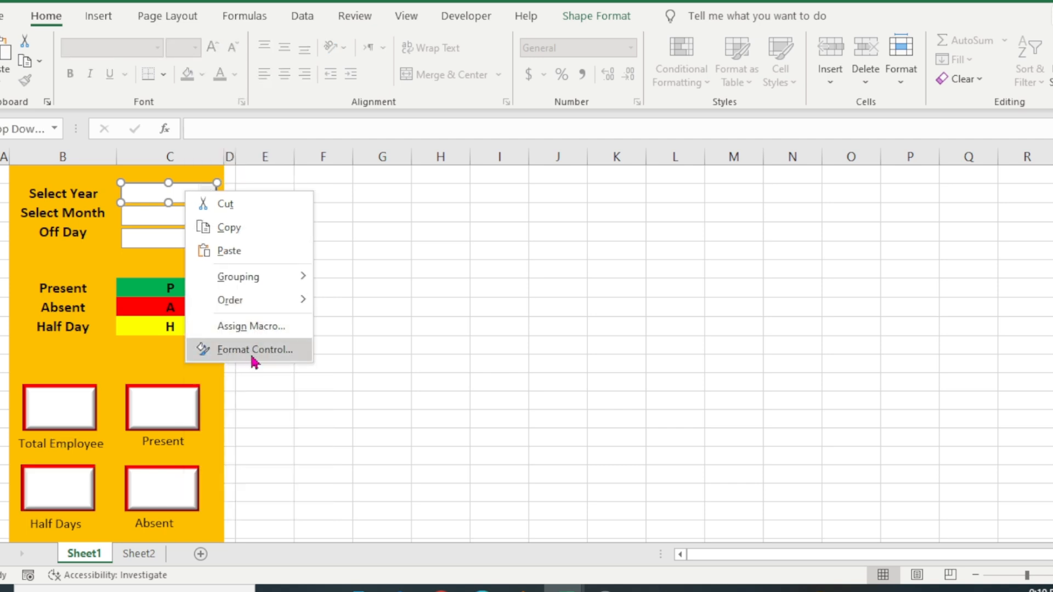
left_click(271, 358)
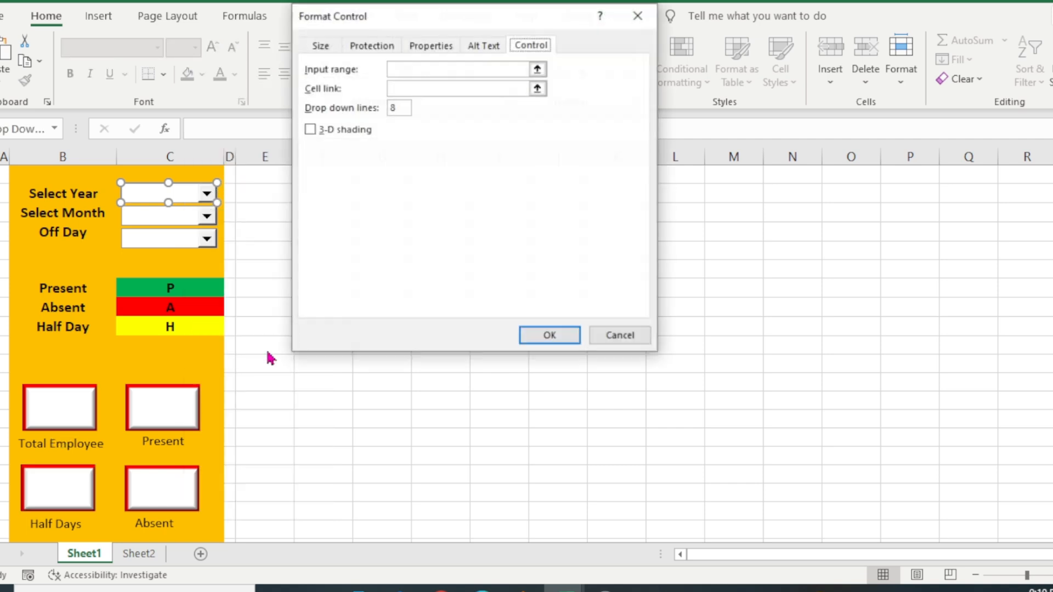
left_click_drag(420, 19, 397, 71)
left_click(387, 119)
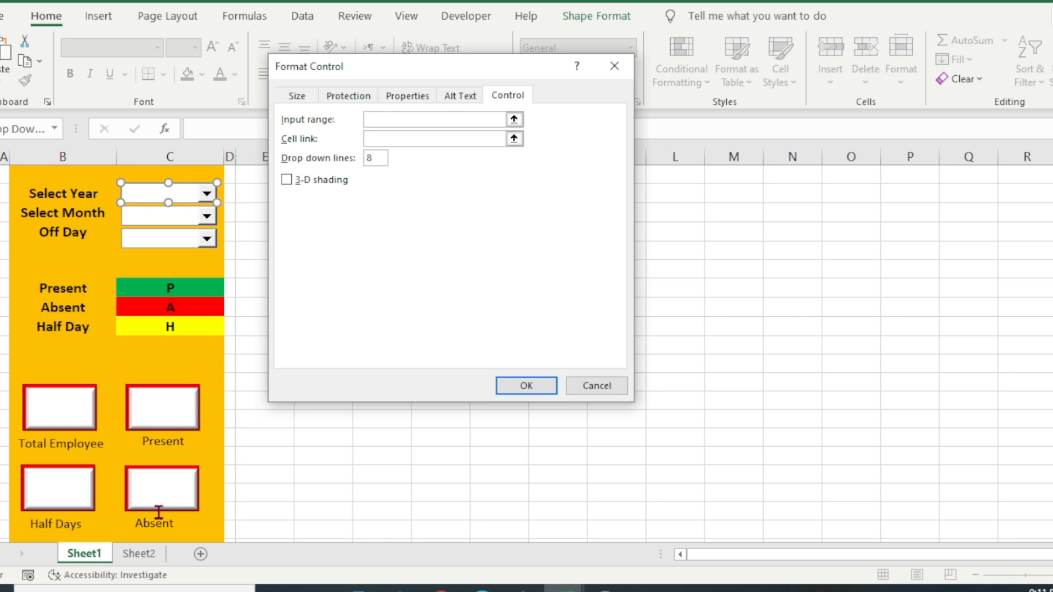
left_click(142, 556)
left_click_drag(101, 176, 108, 286)
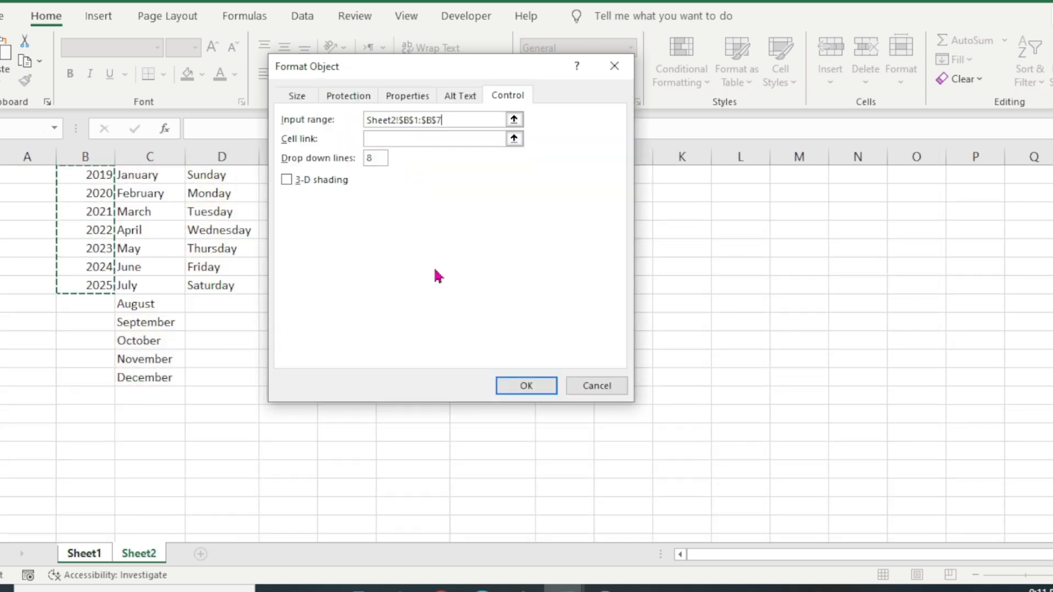
Step: Link the Select Year combo box to cell Sheet2!$G$2, turn on 3-D shading and apply the settings
left_click(414, 138)
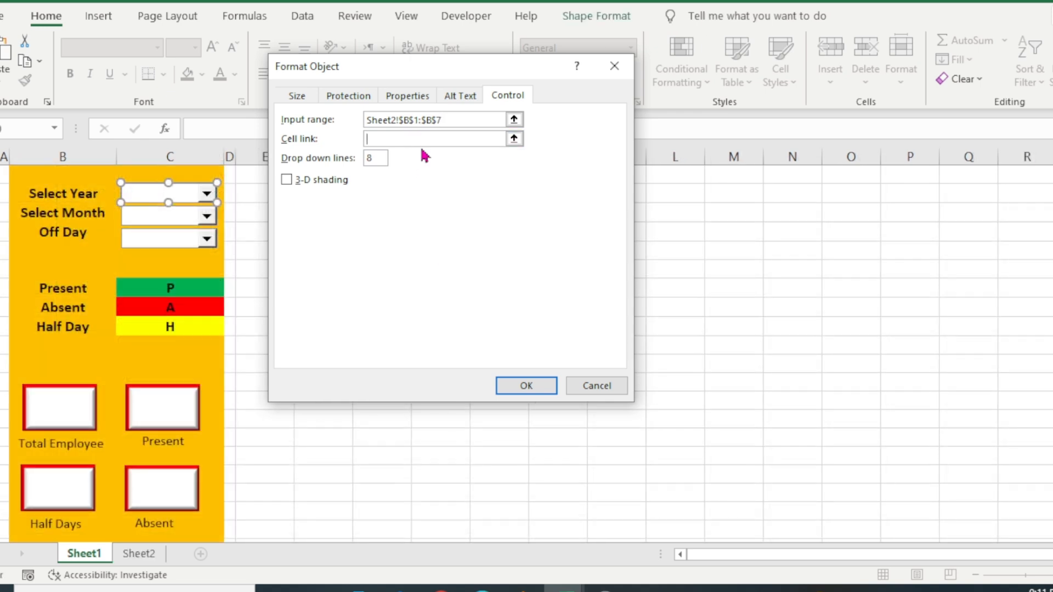
left_click_drag(450, 70, 258, 83)
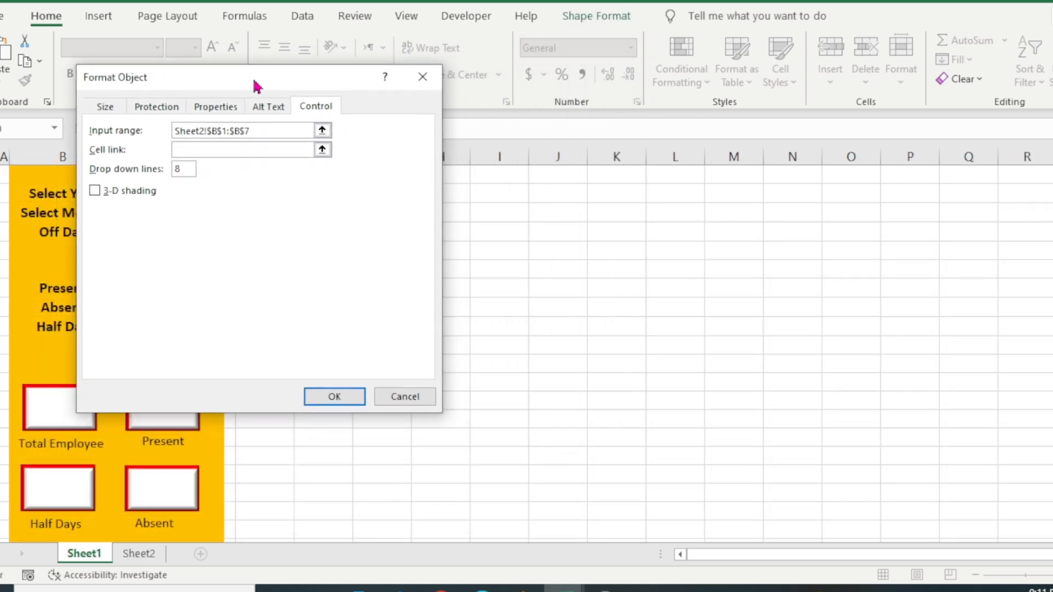
left_click(138, 553)
left_click_drag(284, 87, 756, 93)
left_click(423, 192)
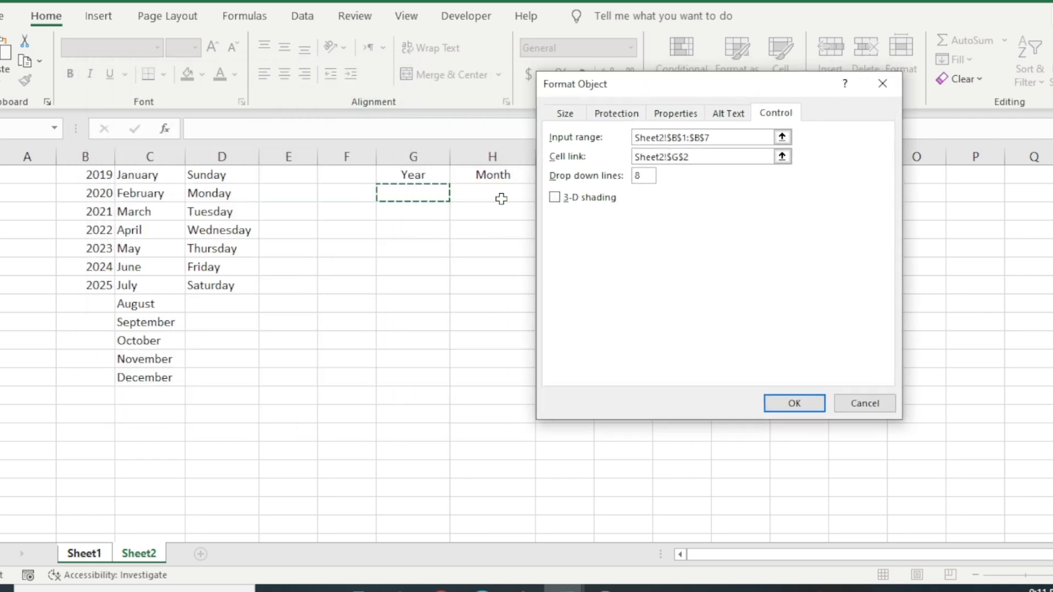
left_click(554, 198)
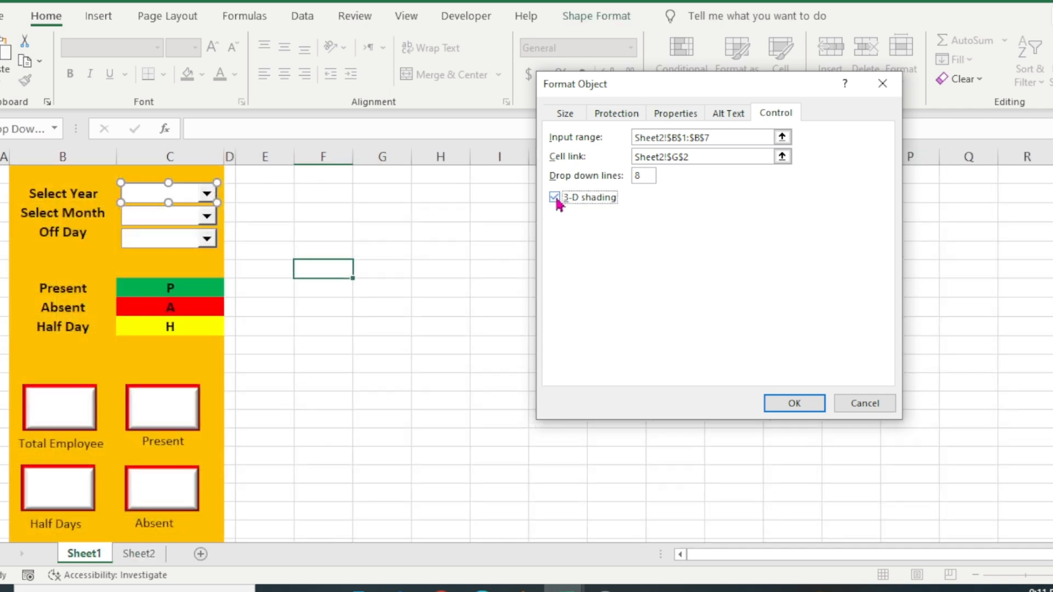
left_click(776, 403)
Step: Try the Select Year combo box's list and choose 2024
left_click(277, 306)
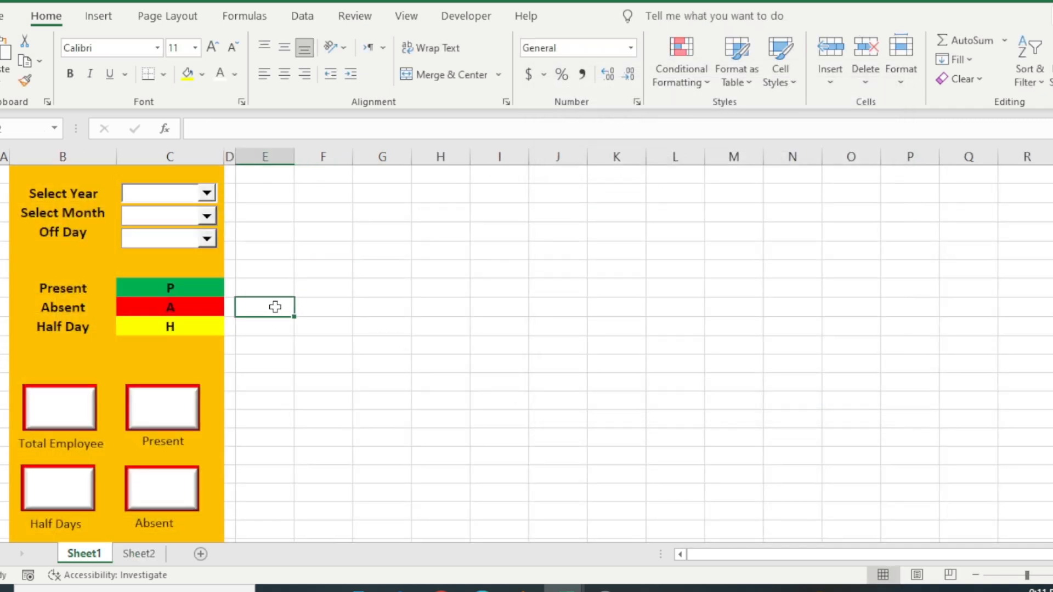
left_click(207, 197)
left_click(176, 235)
left_click(207, 196)
left_click(176, 269)
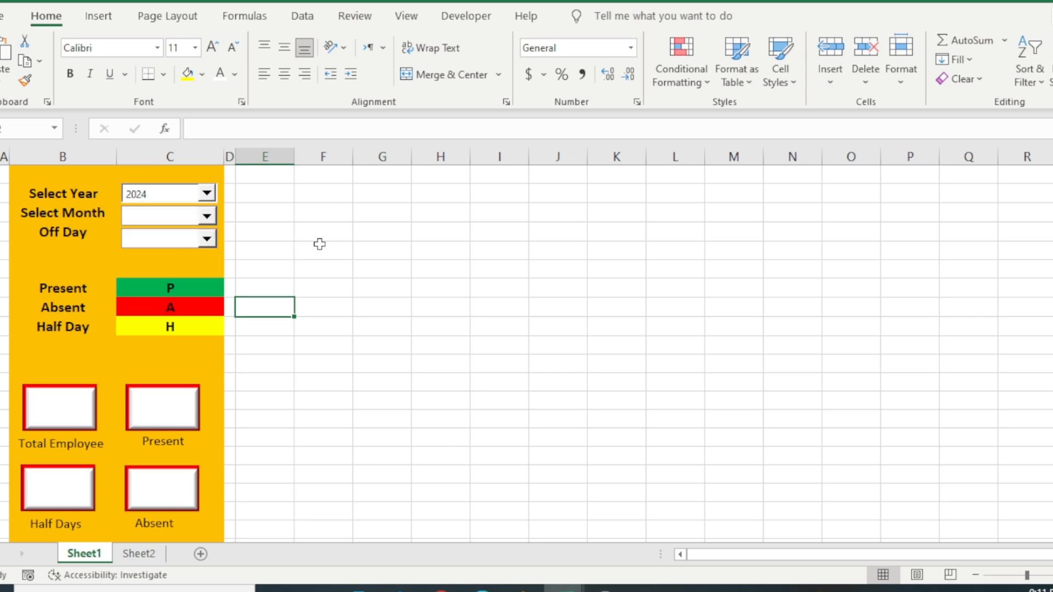
Step: Open the control settings of the Select Month combo box and set its input range to Sheet2!$C$1:$C$12
left_click(204, 215, "ctrl")
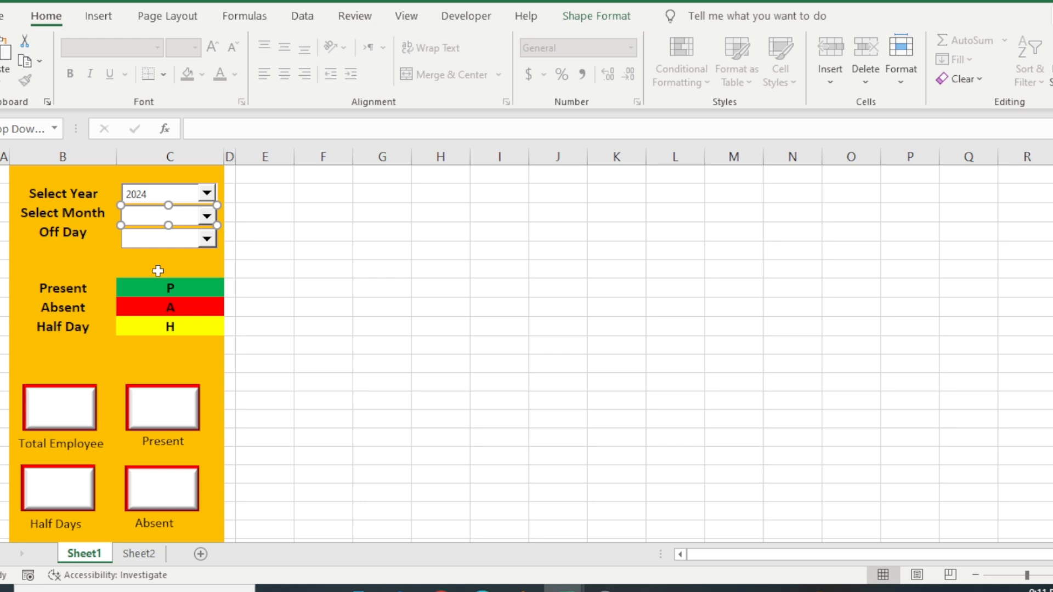
right_click(178, 220)
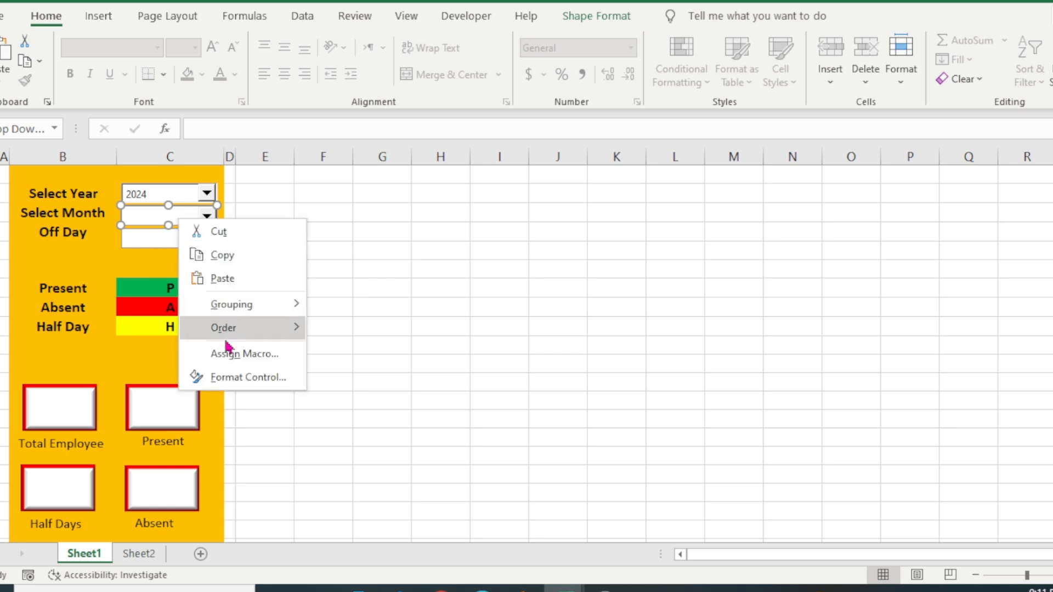
left_click(245, 378)
left_click_drag(709, 70, 406, 103)
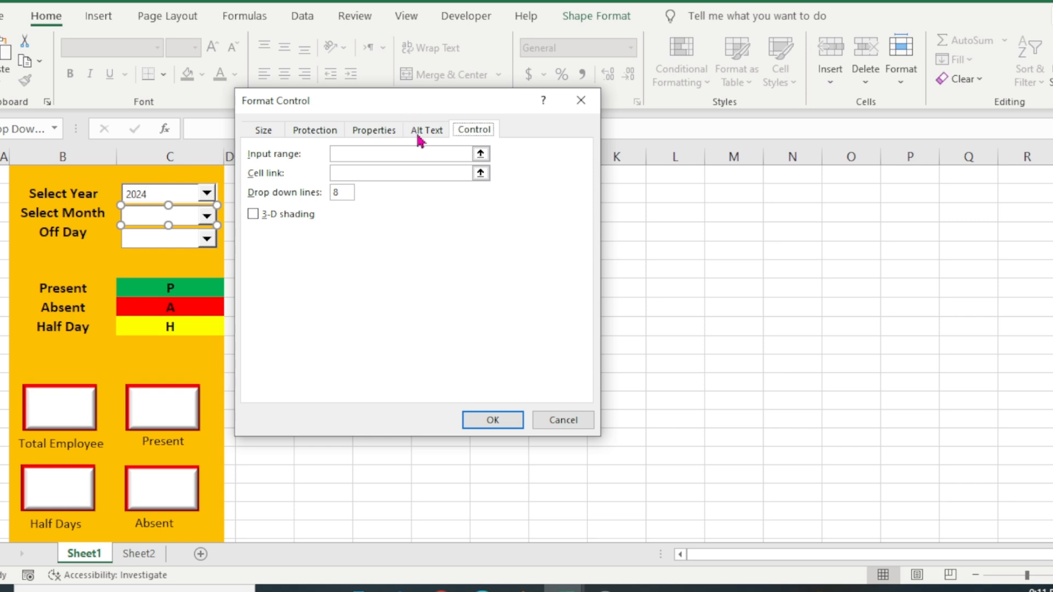
left_click(389, 151)
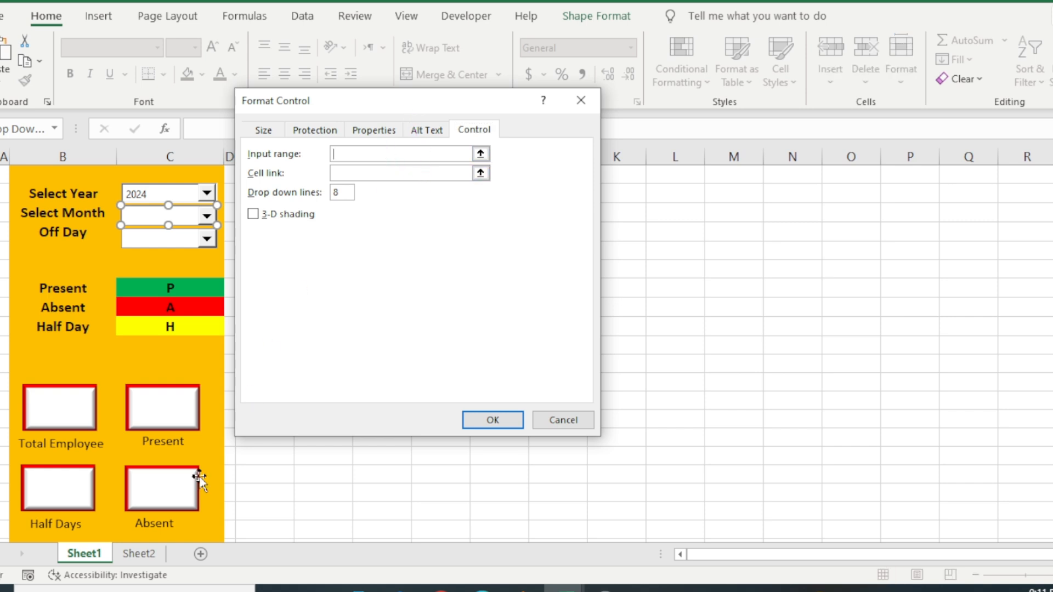
left_click(139, 554)
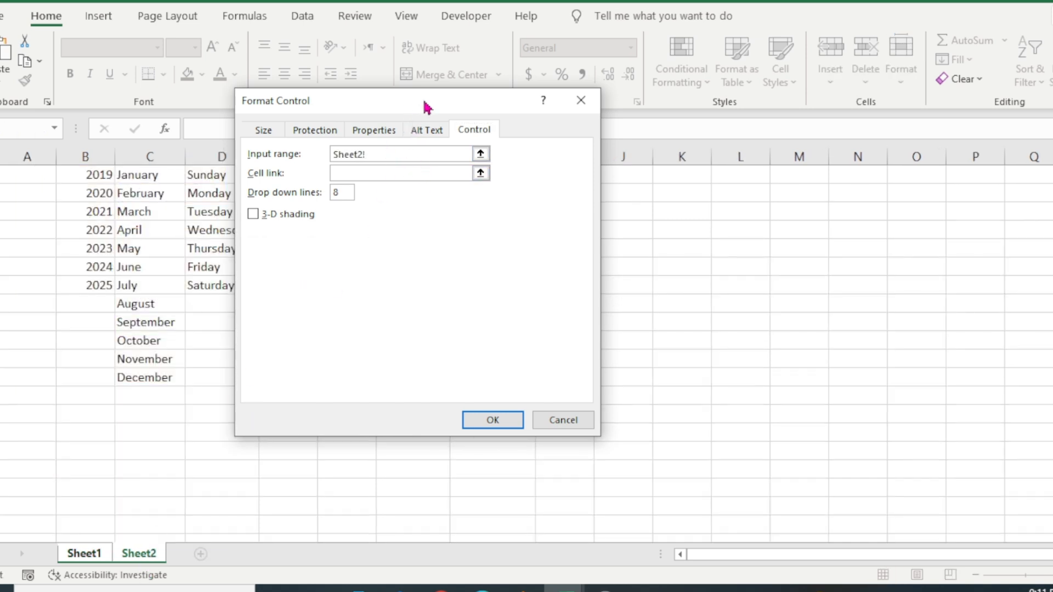
left_click_drag(424, 103, 529, 89)
left_click_drag(143, 177, 161, 371)
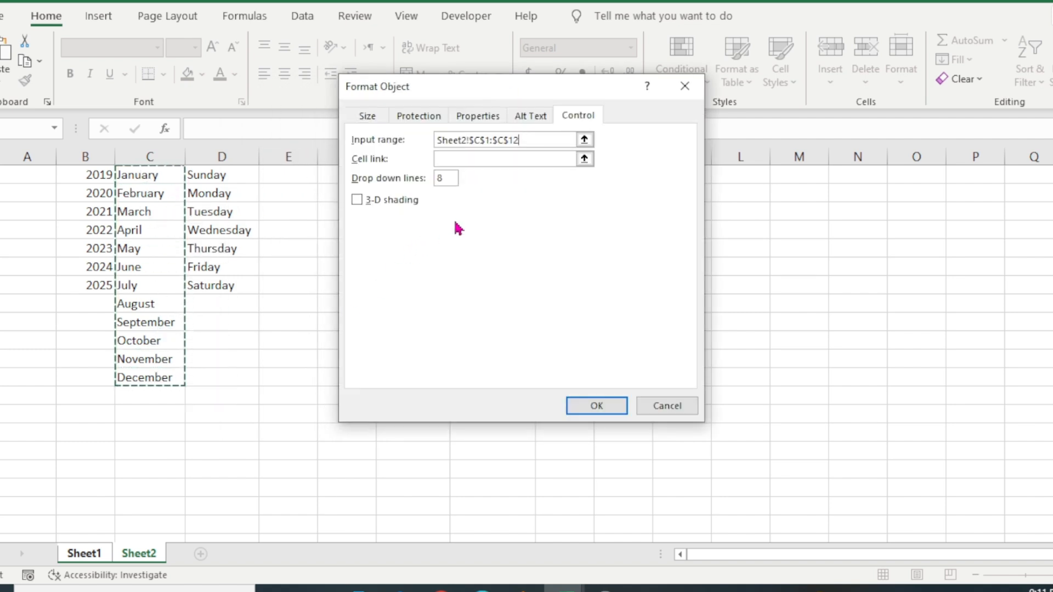
Step: Link the Select Month combo box to cell Sheet2!$H$2, turn on 3-D shading and apply the settings
left_click(461, 159)
left_click_drag(513, 93, 238, 86)
left_click(144, 554)
left_click_drag(317, 98, 270, 102)
left_click(483, 191)
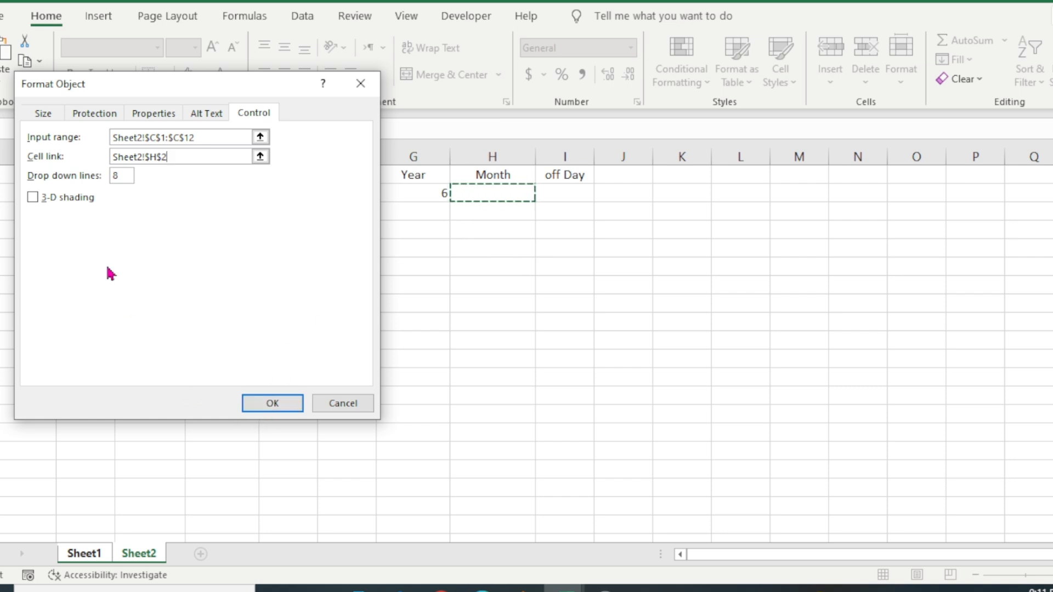
left_click(32, 198)
left_click(277, 405)
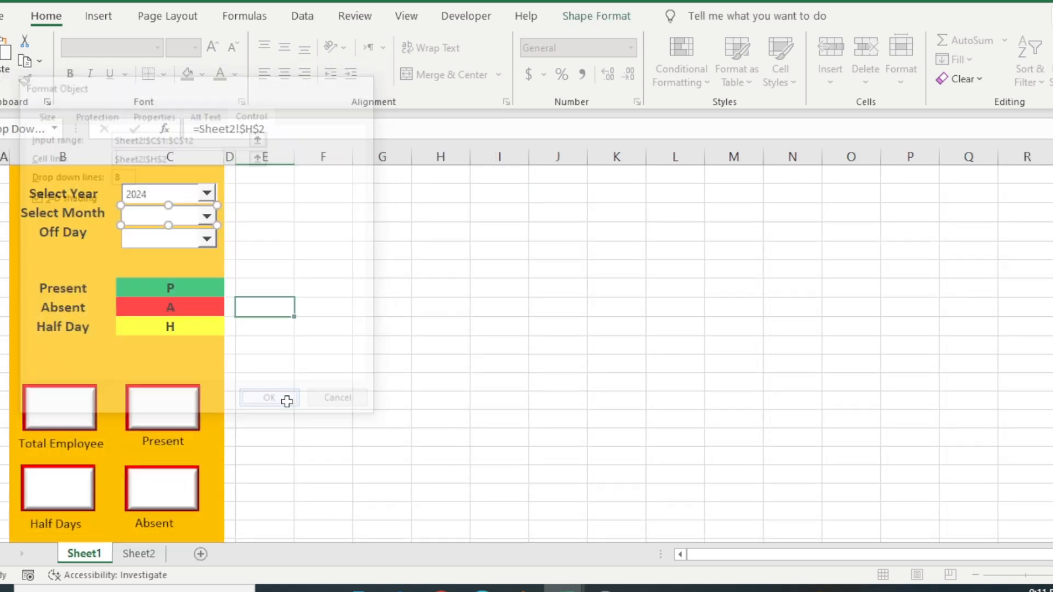
left_click(285, 229)
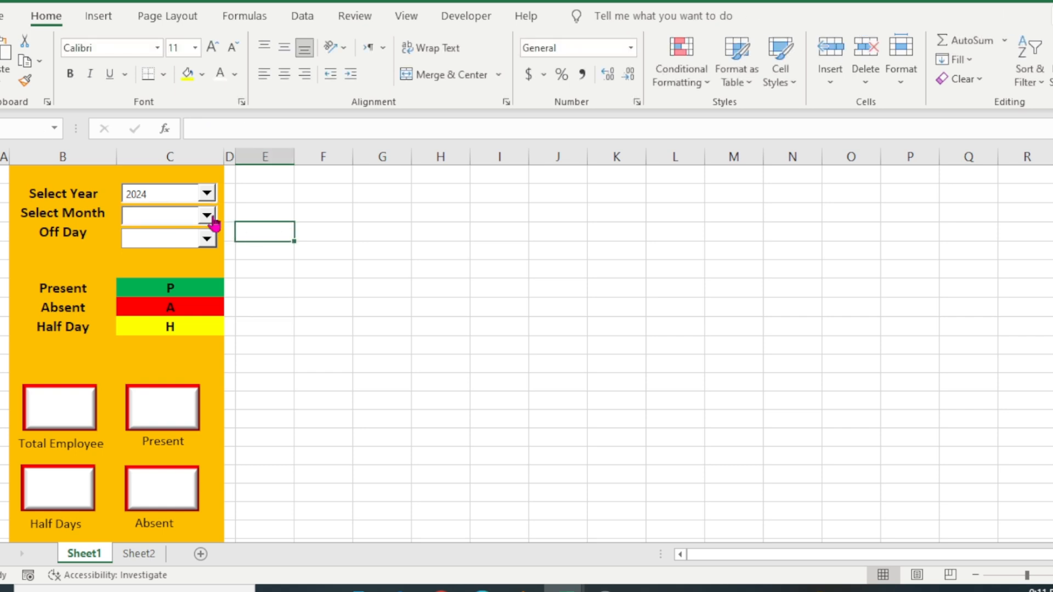
Step: Try the Select Month combo box with April and August, and leave January chosen
left_click(207, 215)
left_click(163, 269)
left_click(206, 215)
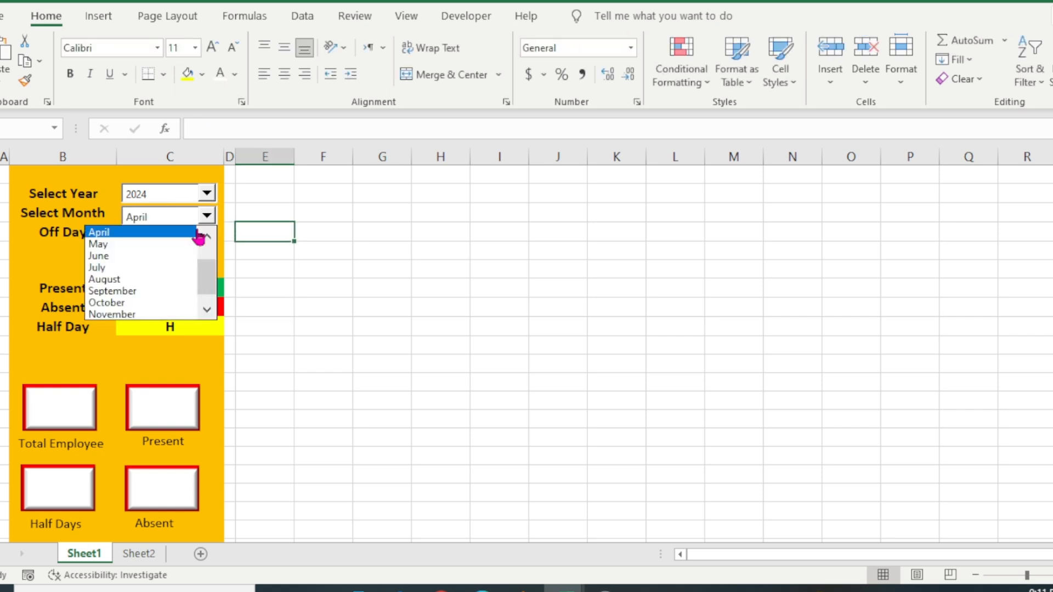
left_click(153, 277)
left_click(207, 217)
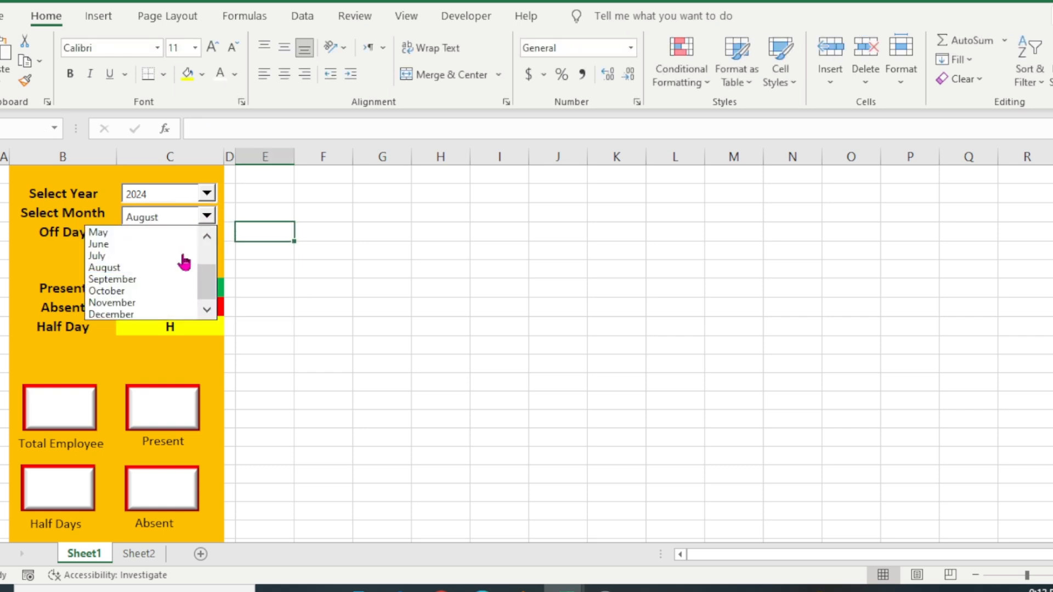
scroll(206, 274, "up", 2)
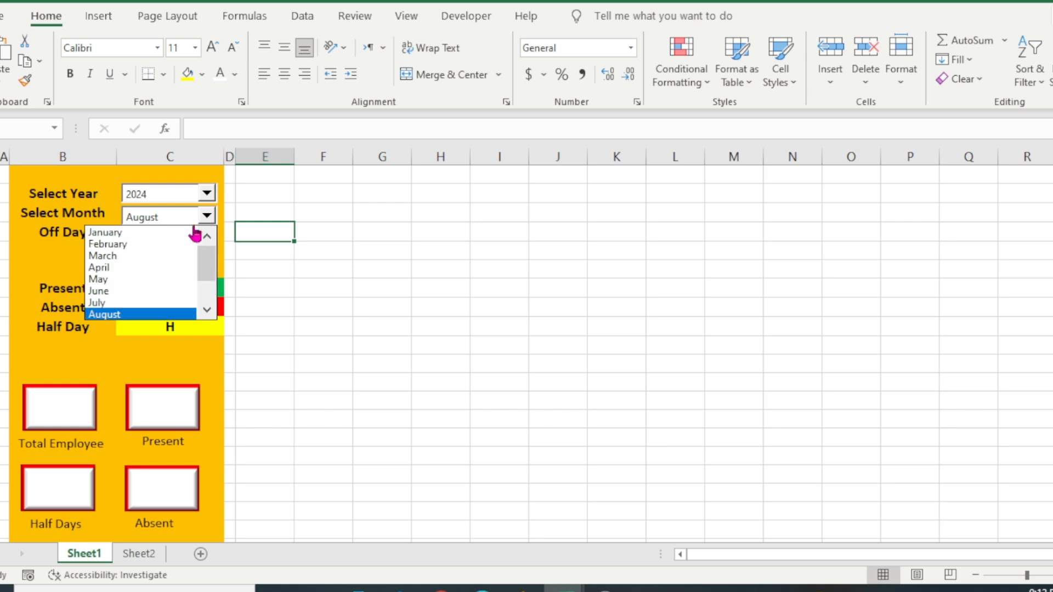
left_click(152, 232)
left_click(440, 308)
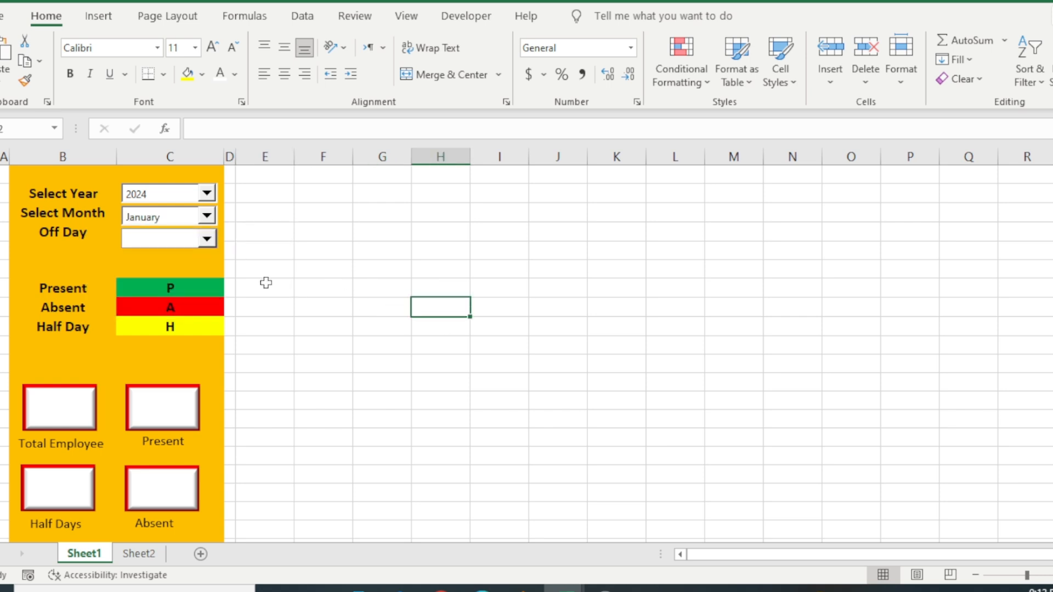
Step: Open the control settings of the Off Day combo box and set its input range to Sheet2!$D$1:$D$7
left_click(169, 245)
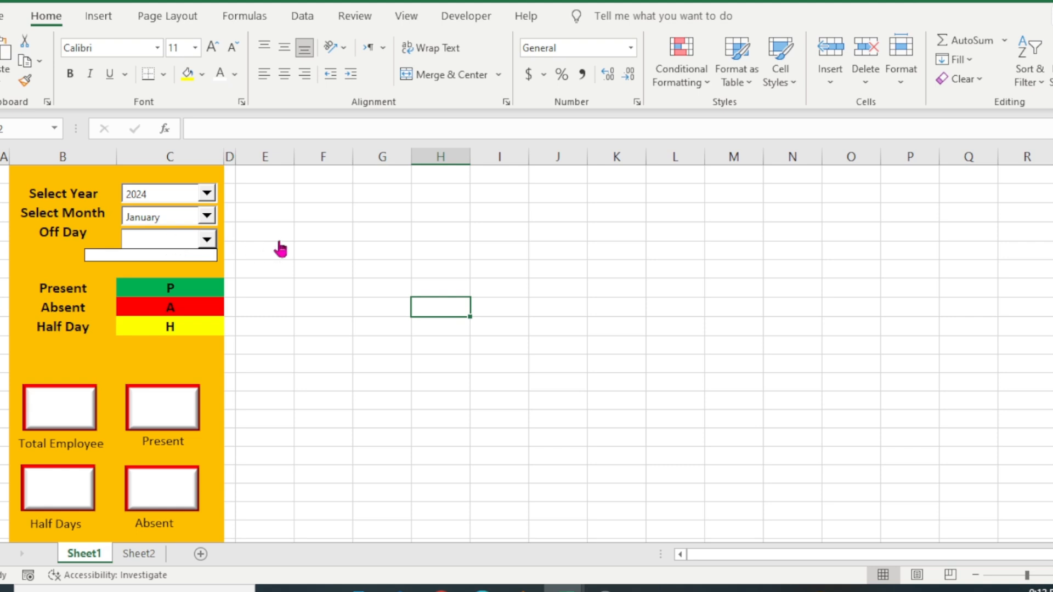
left_click(212, 246)
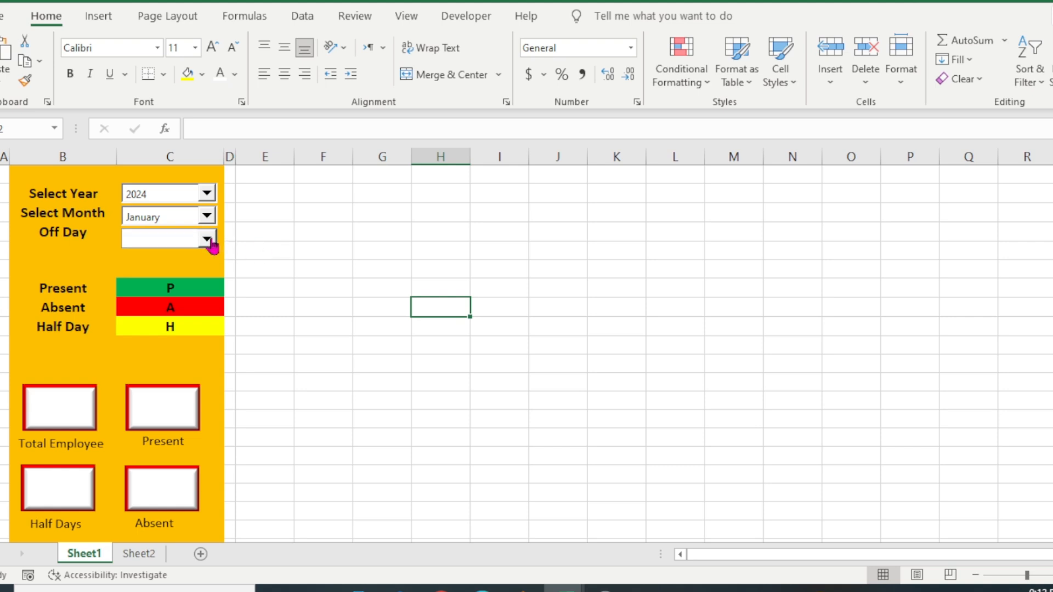
right_click(211, 242)
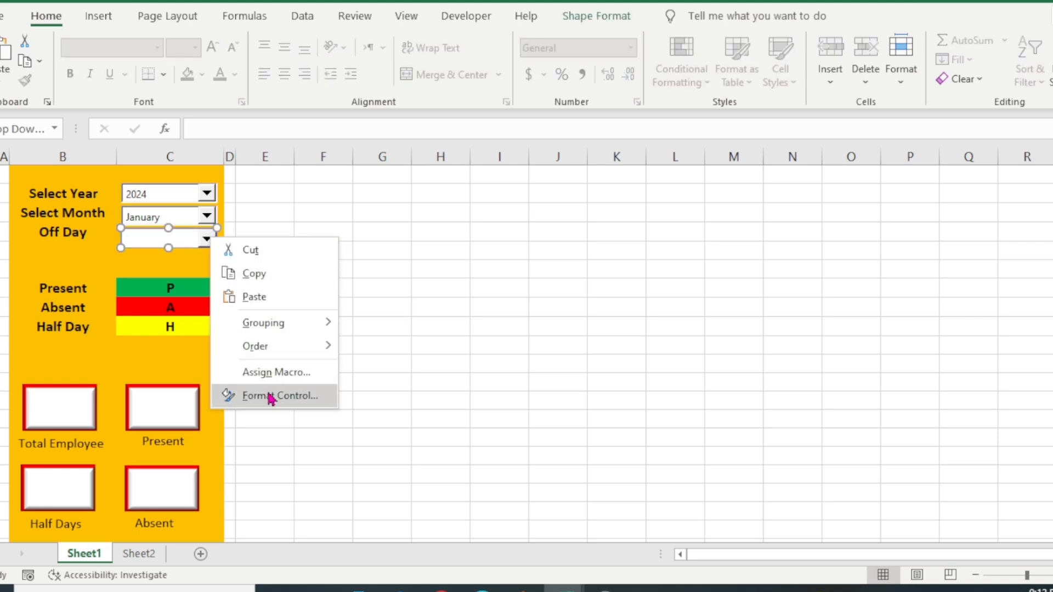
left_click(268, 391)
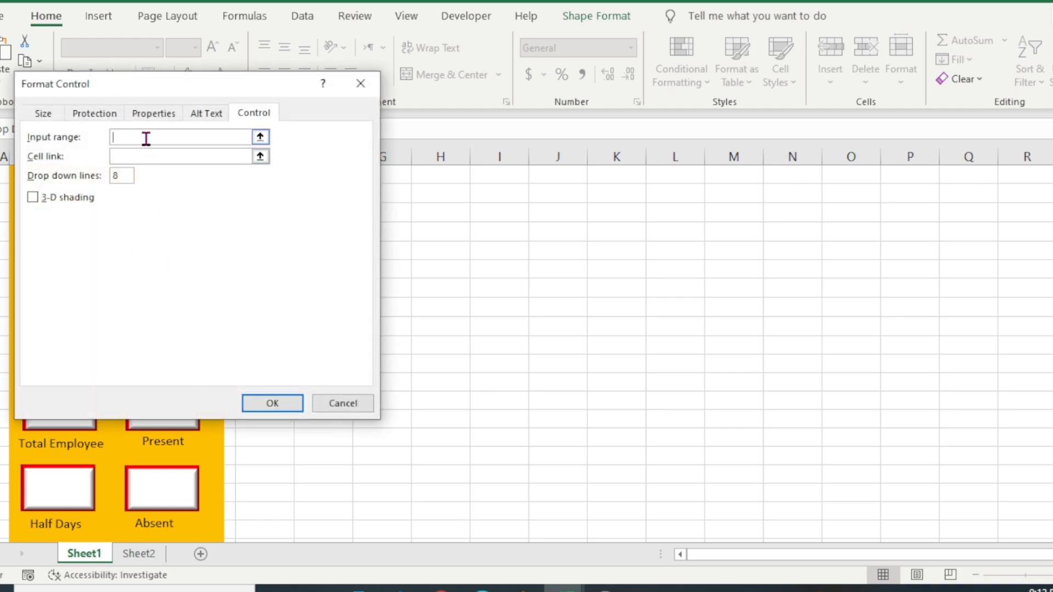
left_click(139, 553)
left_click_drag(277, 88, 694, 95)
left_click_drag(236, 178, 243, 282)
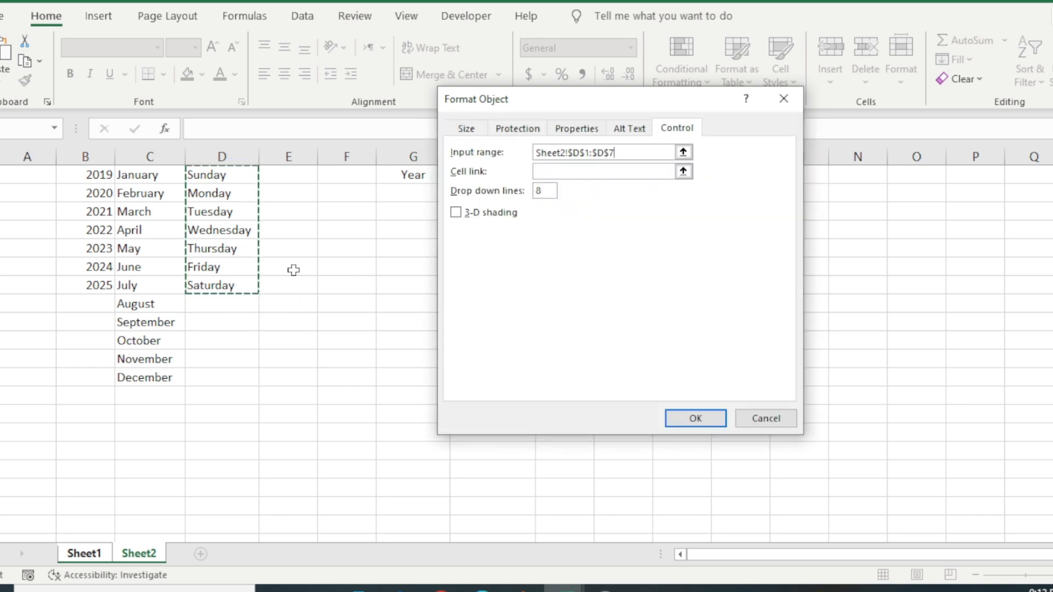
Step: Link the Off Day combo box to cell Sheet2!$I$2, turn on 3-D shading and apply the settings
left_click(563, 174)
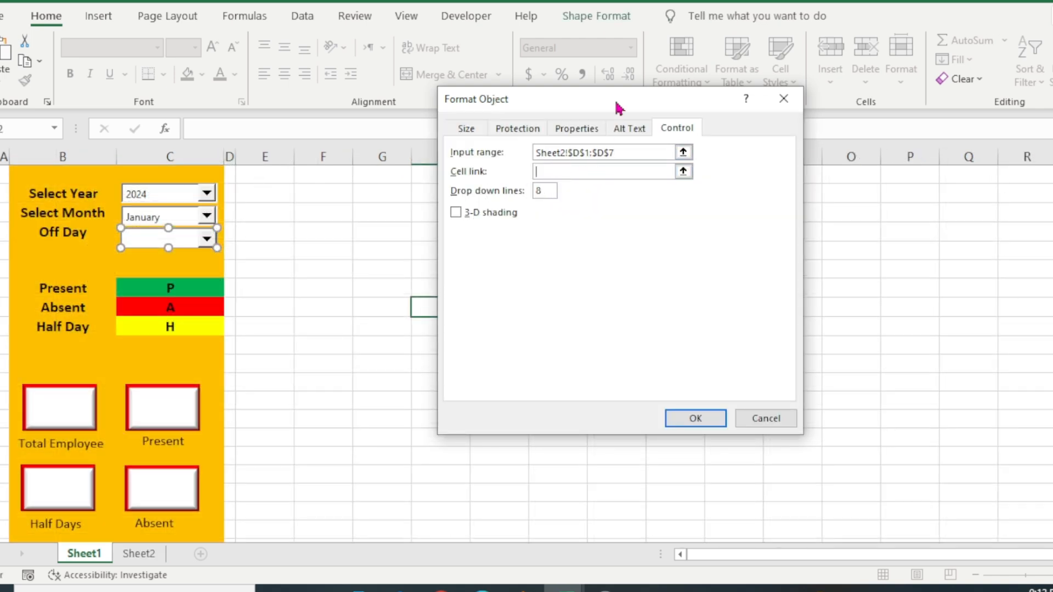
left_click_drag(618, 100, 116, 99)
left_click(139, 554)
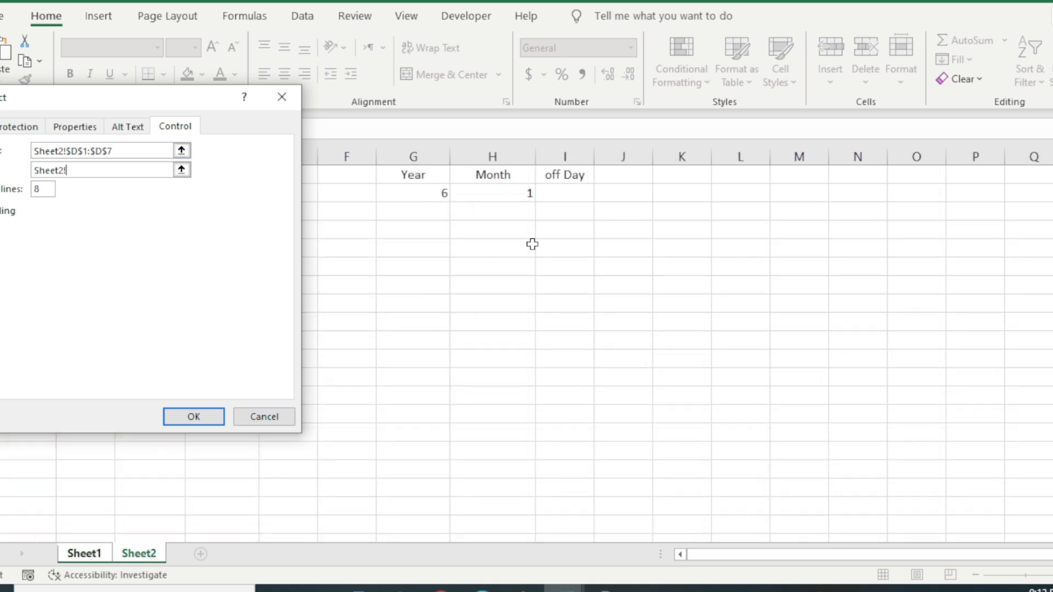
left_click(580, 196)
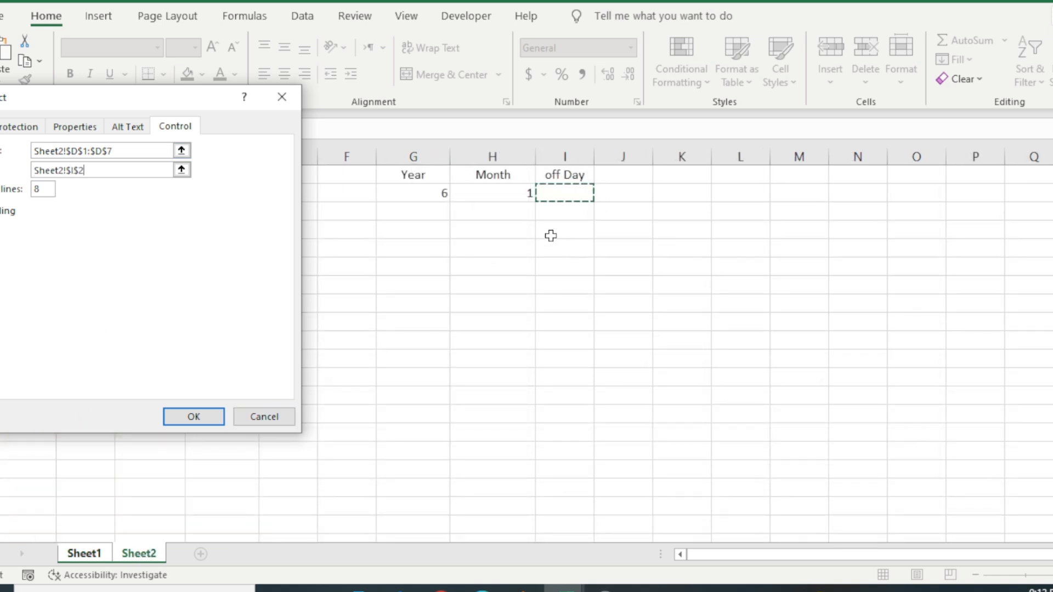
left_click_drag(163, 105, 407, 115)
left_click(184, 222)
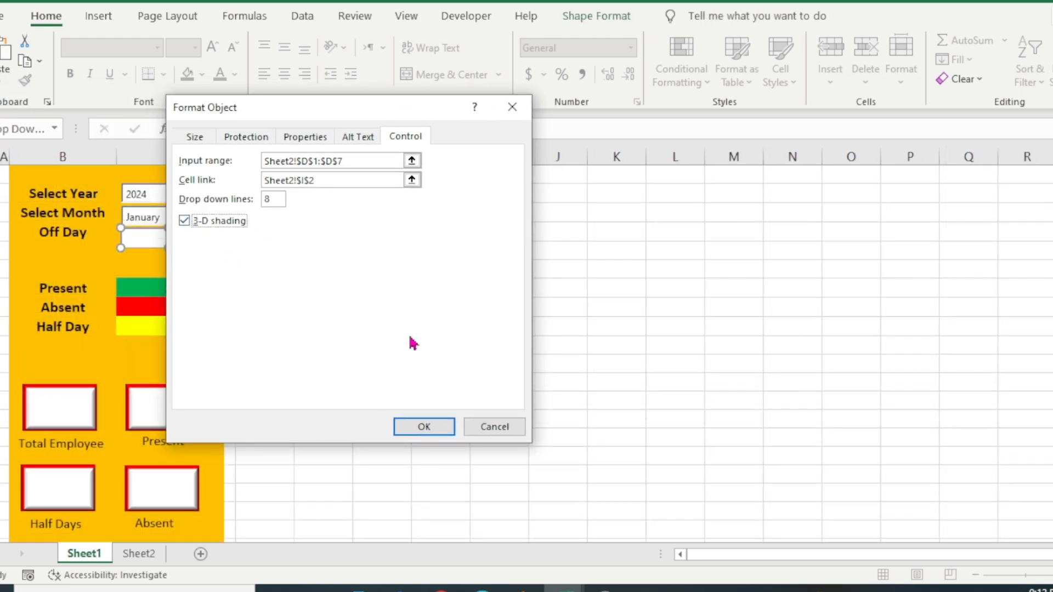
left_click(423, 427)
left_click(288, 327)
Step: Try the Off Day combo box with Wednesday, and leave Sunday chosen
left_click(206, 238)
left_click(183, 290)
left_click(207, 238)
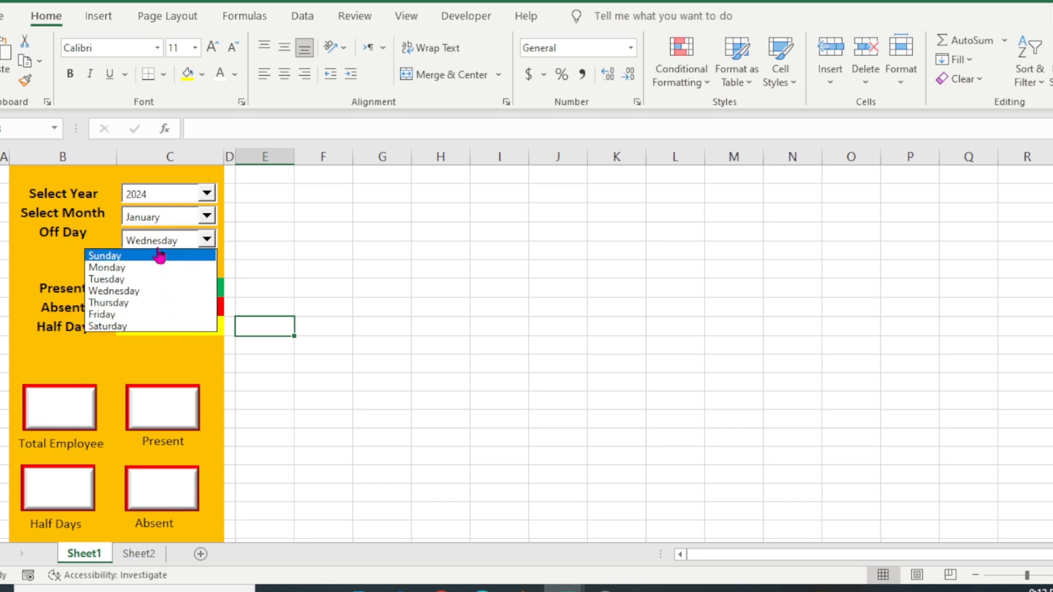
left_click(137, 257)
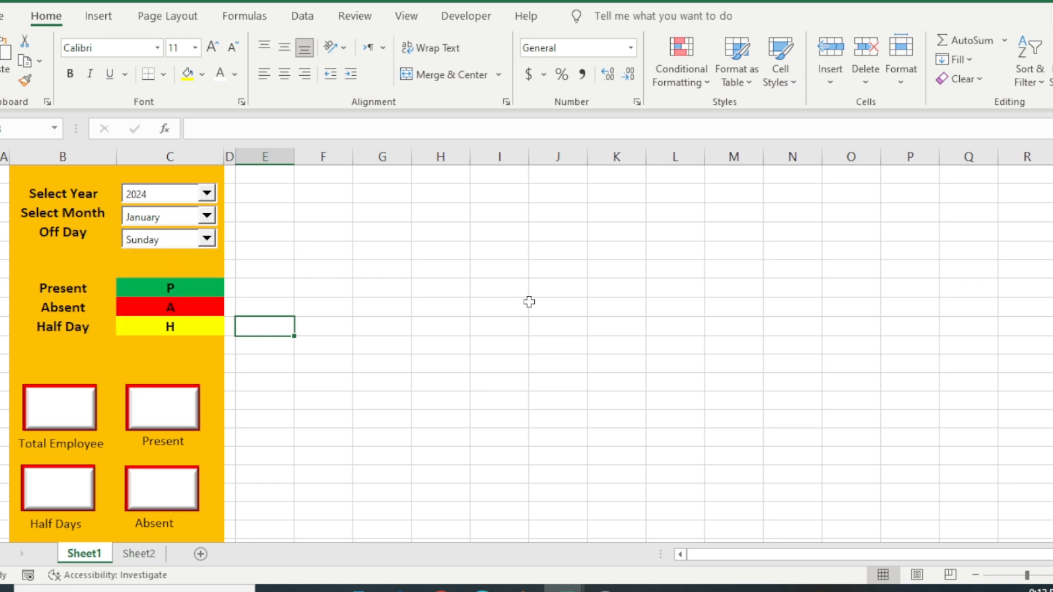
Step: In cell G3 of Sheet2, enter the formula =INDEX(B:B,G2) to look up the selected year
mouse_move(1052, 328)
left_mouse_down()
mouse_move(1052, 272)
mouse_move(1052, 310)
left_mouse_up()
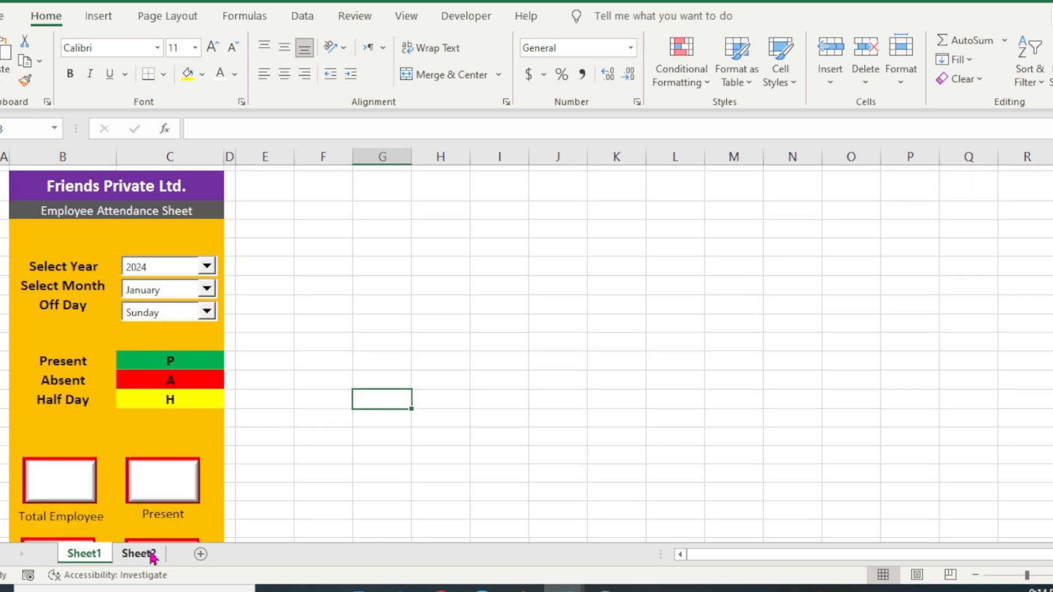
left_click(138, 555)
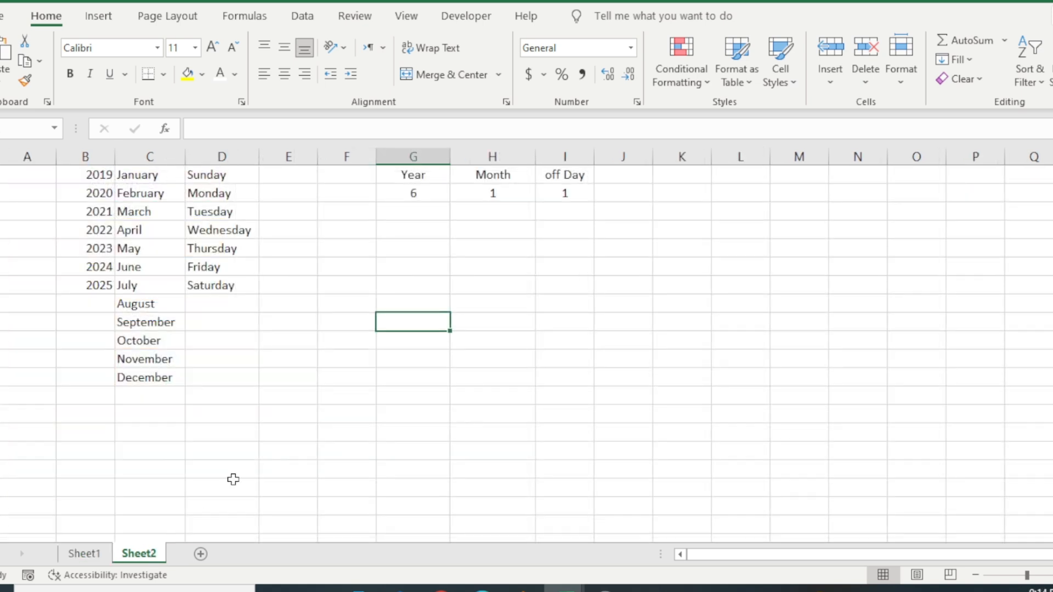
left_click(409, 211)
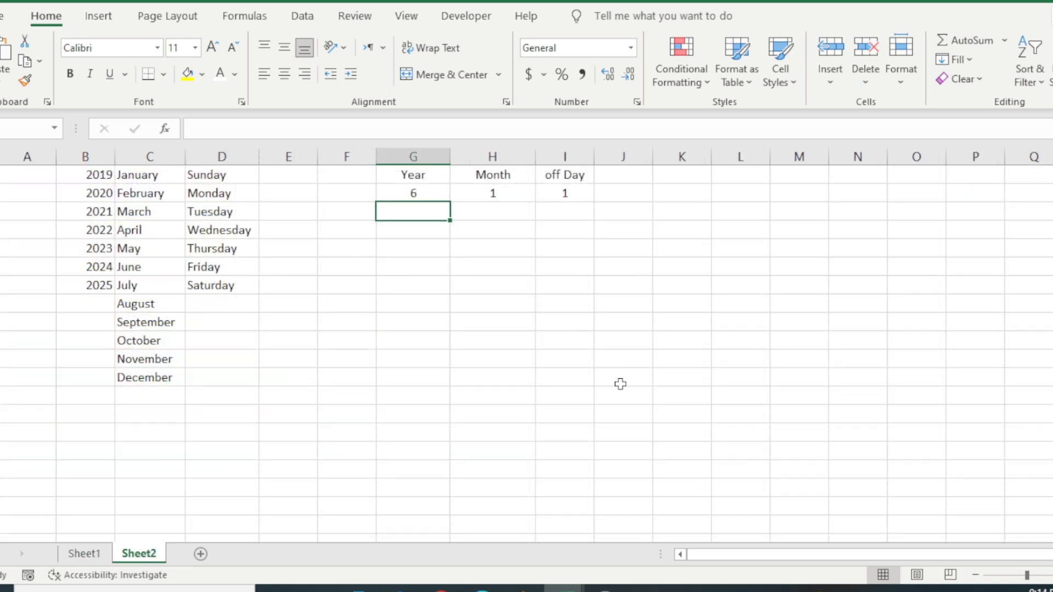
scroll(527, 345, "up", 1)
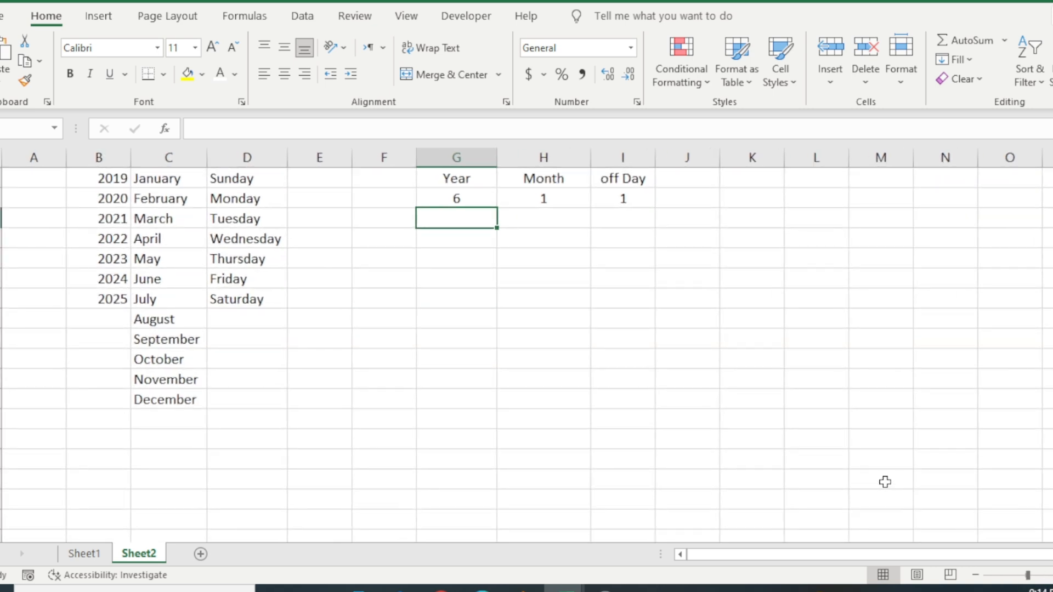
type("=index")
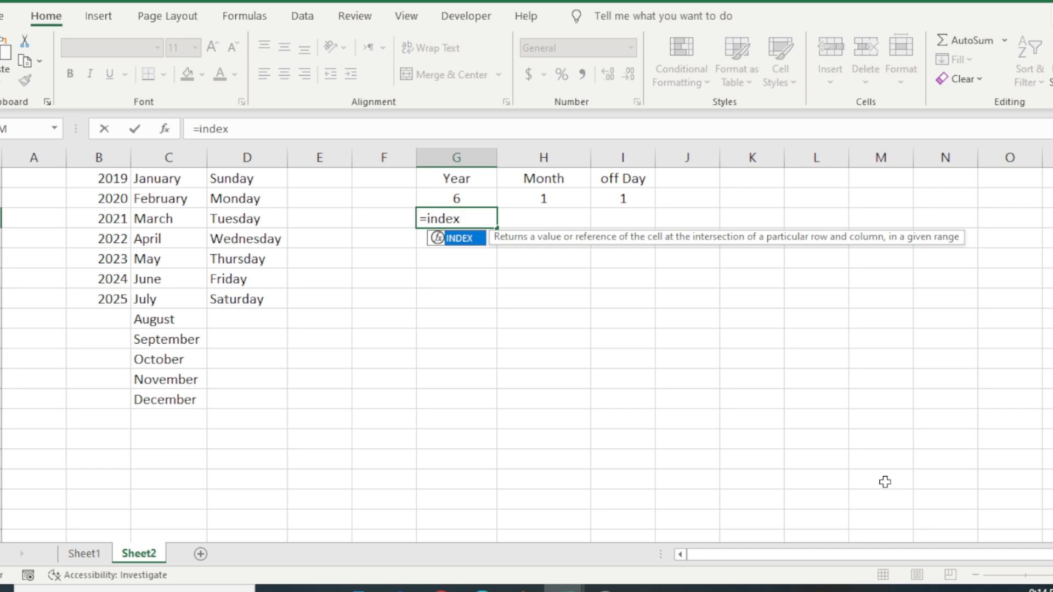
key("Tab")
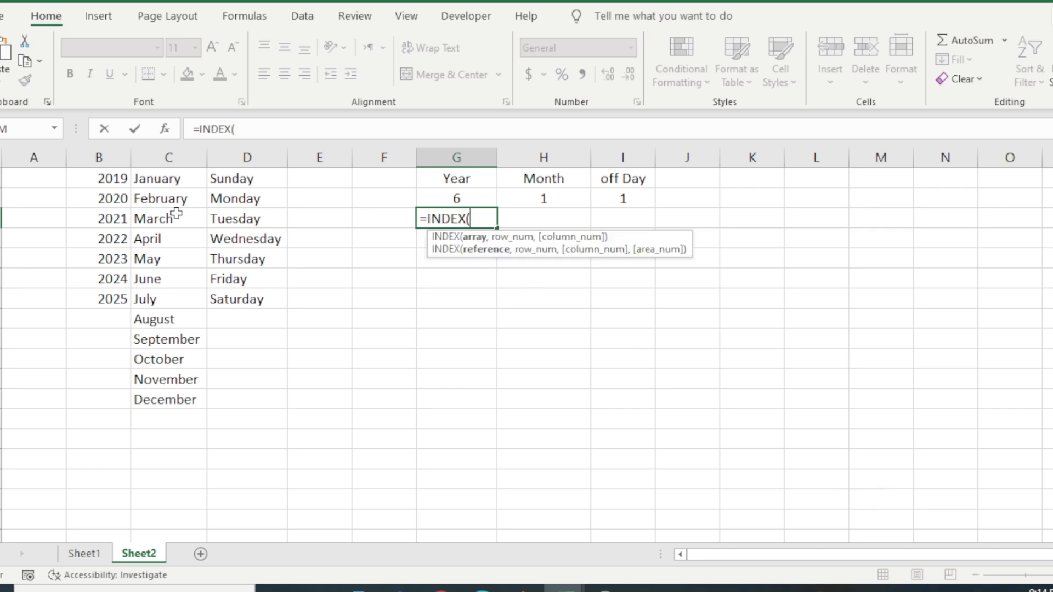
left_click(110, 157)
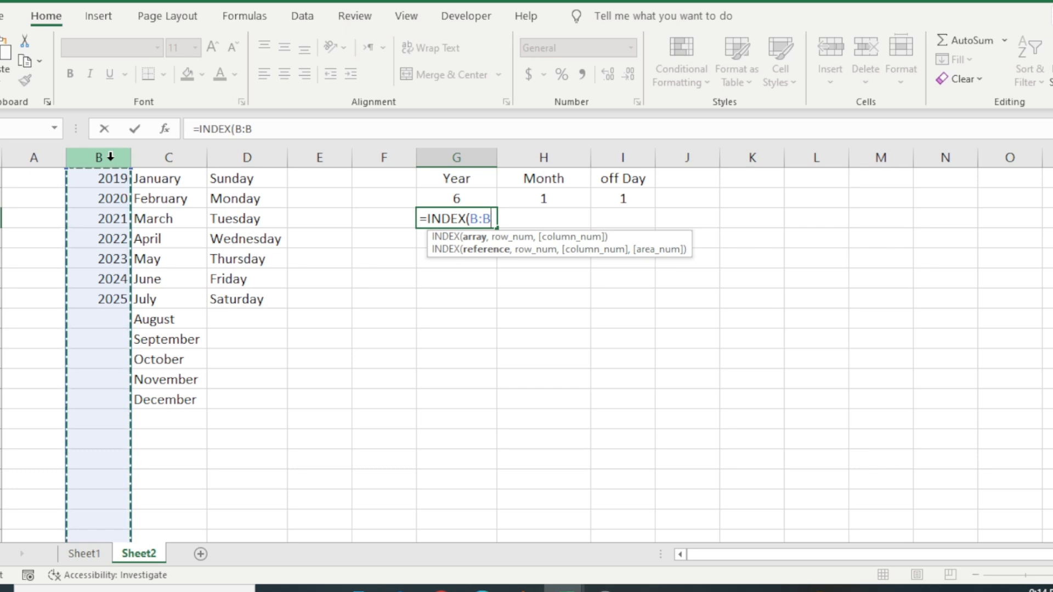
type(",")
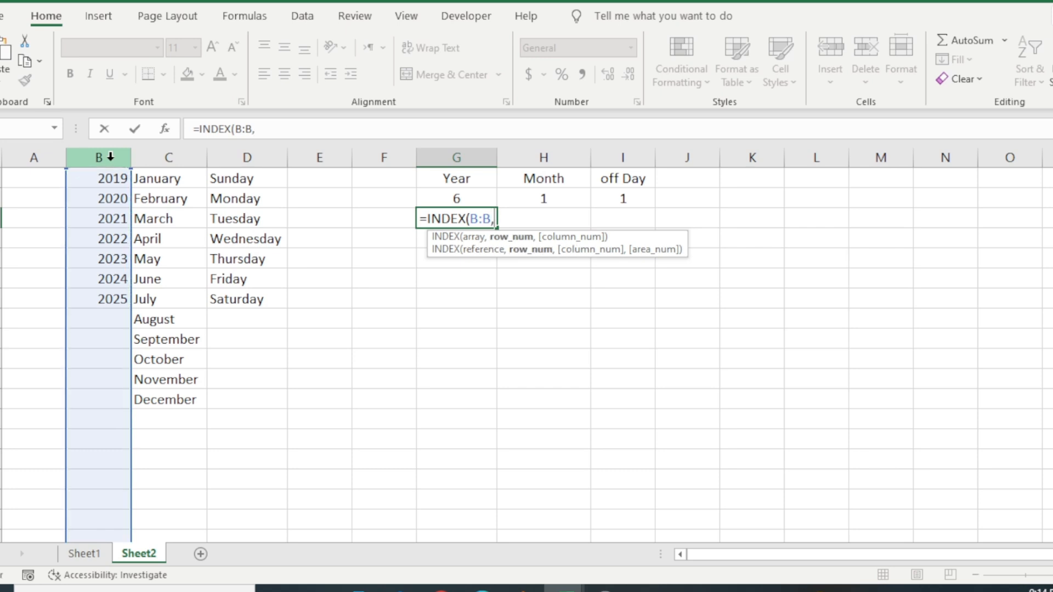
left_click(443, 197)
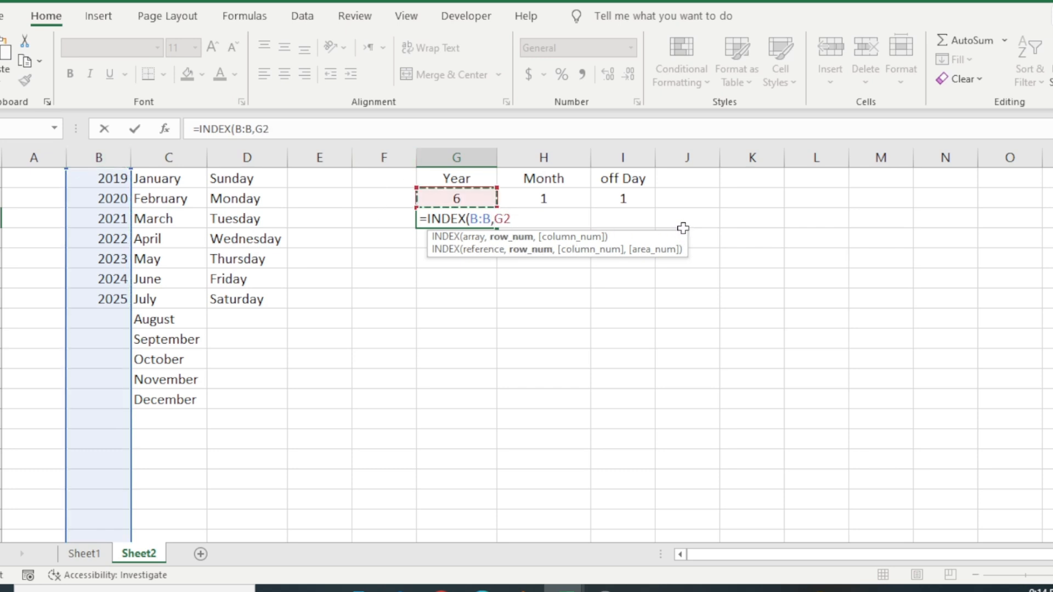
type(")")
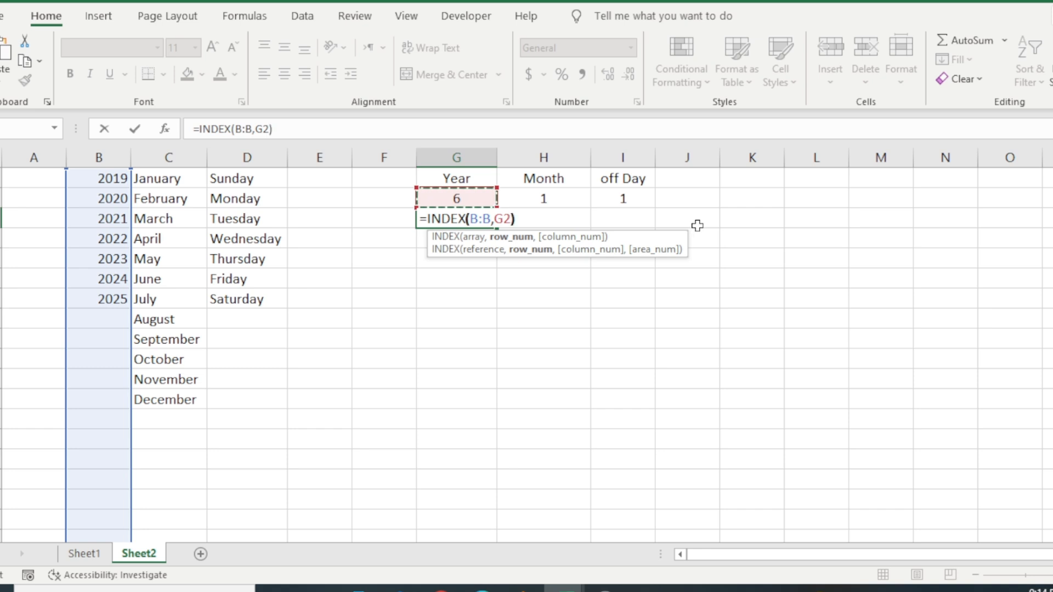
key("Return")
left_click(469, 217)
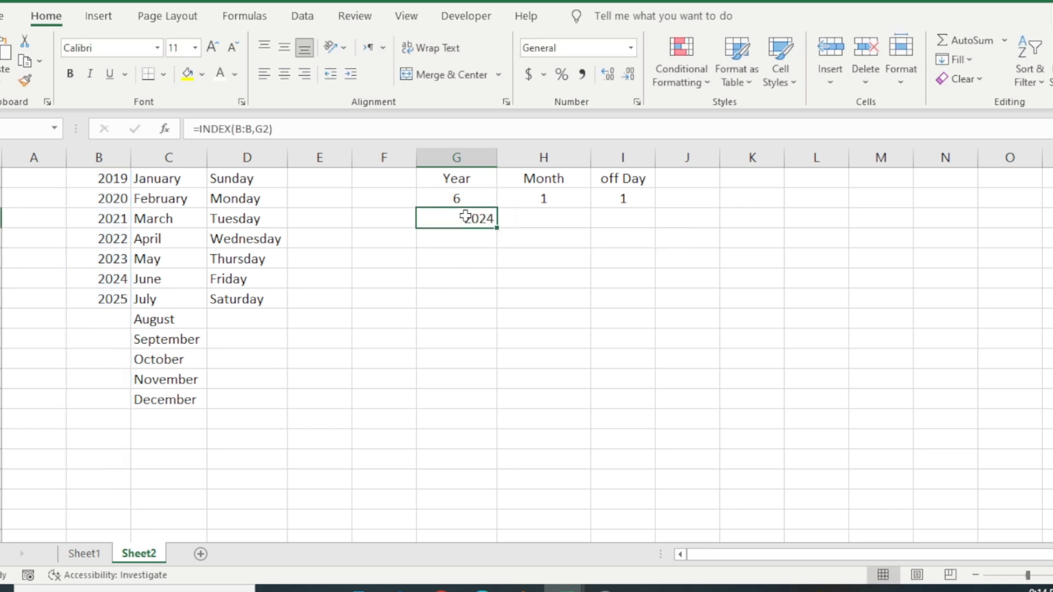
Step: In cell H3 of Sheet2, enter the formula =INDEX(C:C,H2) to look up the selected month
left_click(553, 217)
type("=ind")
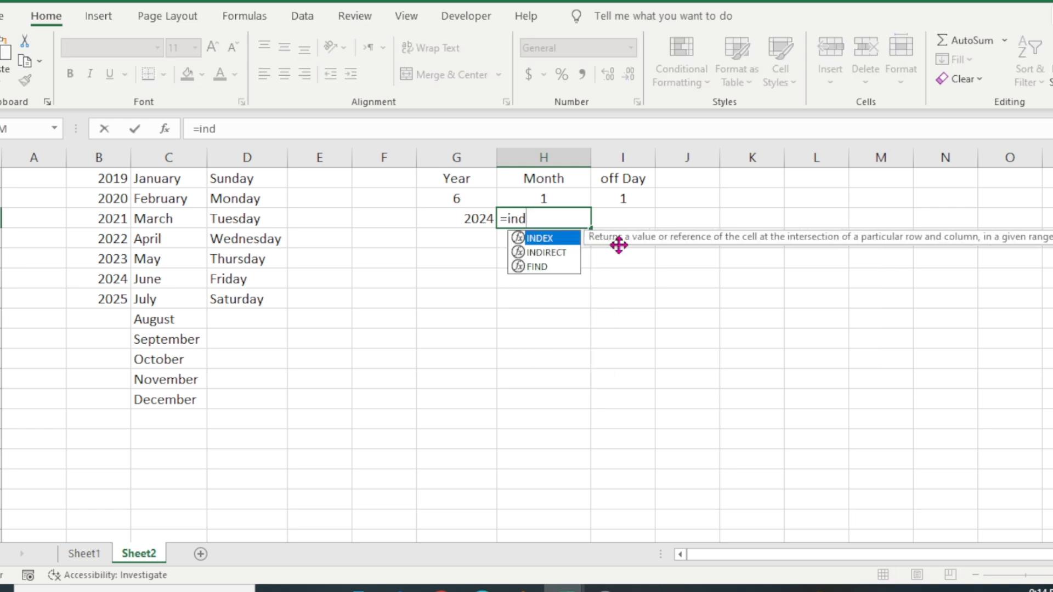
key("Tab")
left_click(175, 159)
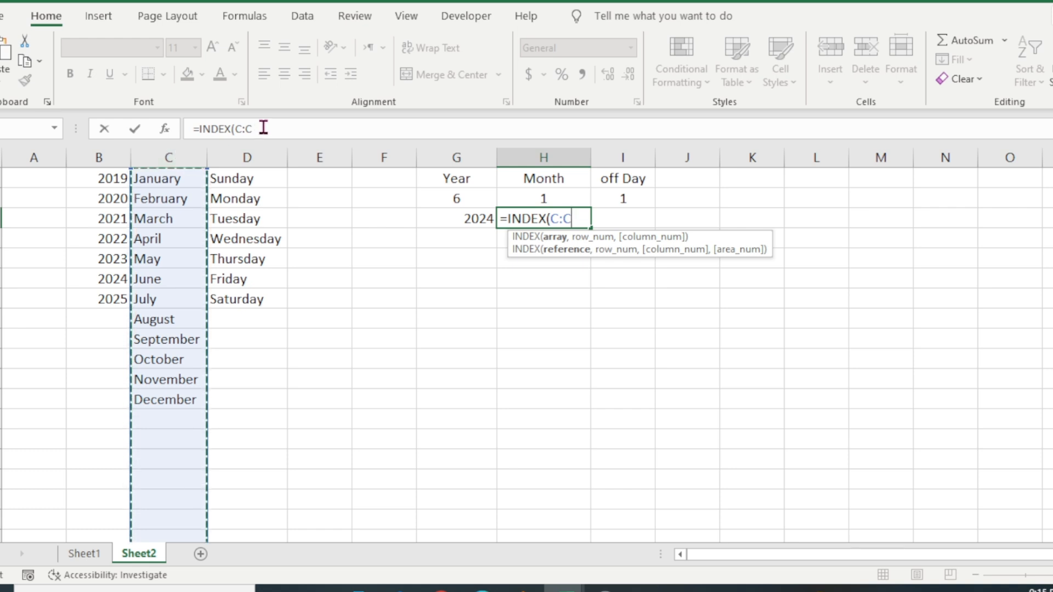
type(",")
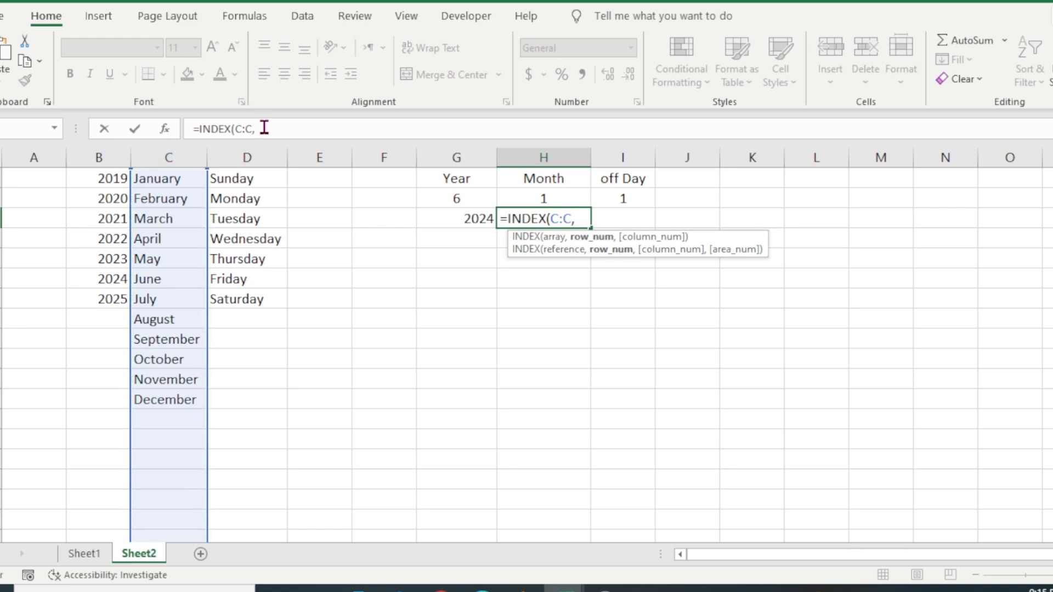
left_click(526, 197)
type(")")
key("Return")
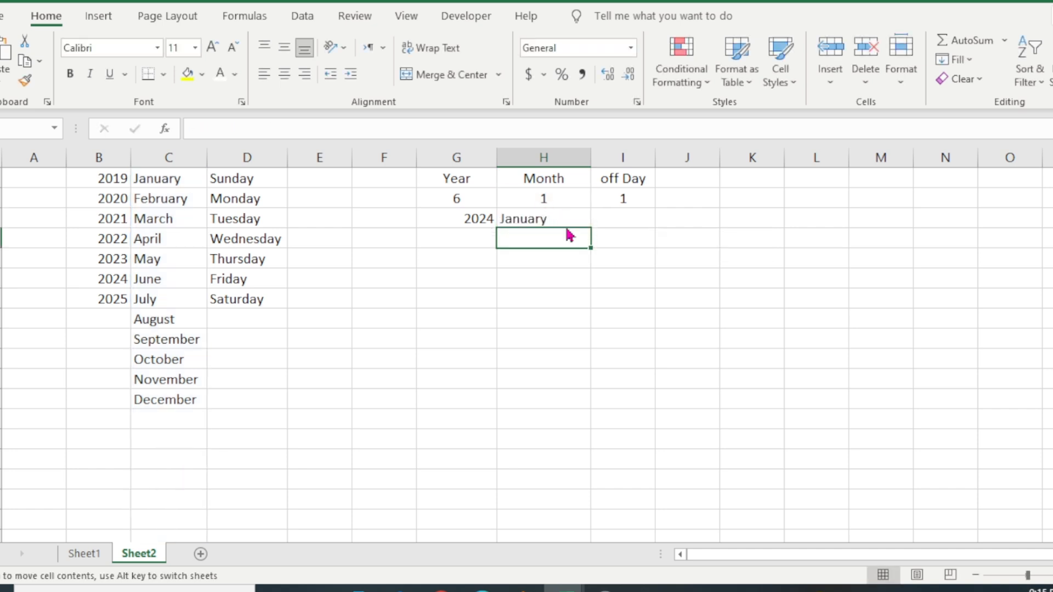
left_click(560, 215)
Step: In cell I3, enter the formula =INDEX(D:D,I2) to look up the selected off day
left_click(643, 216)
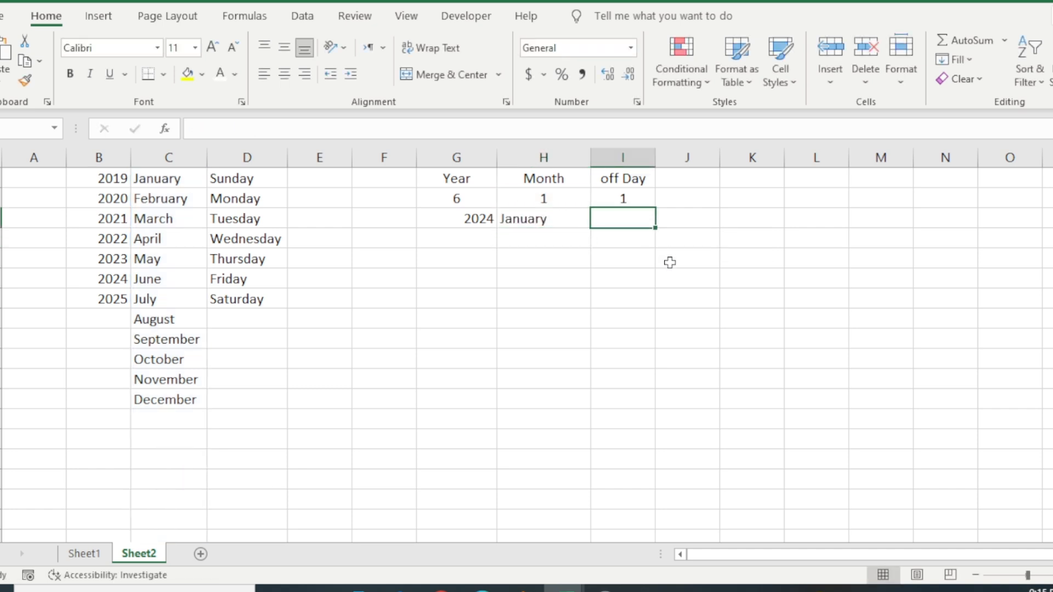
type("=ind")
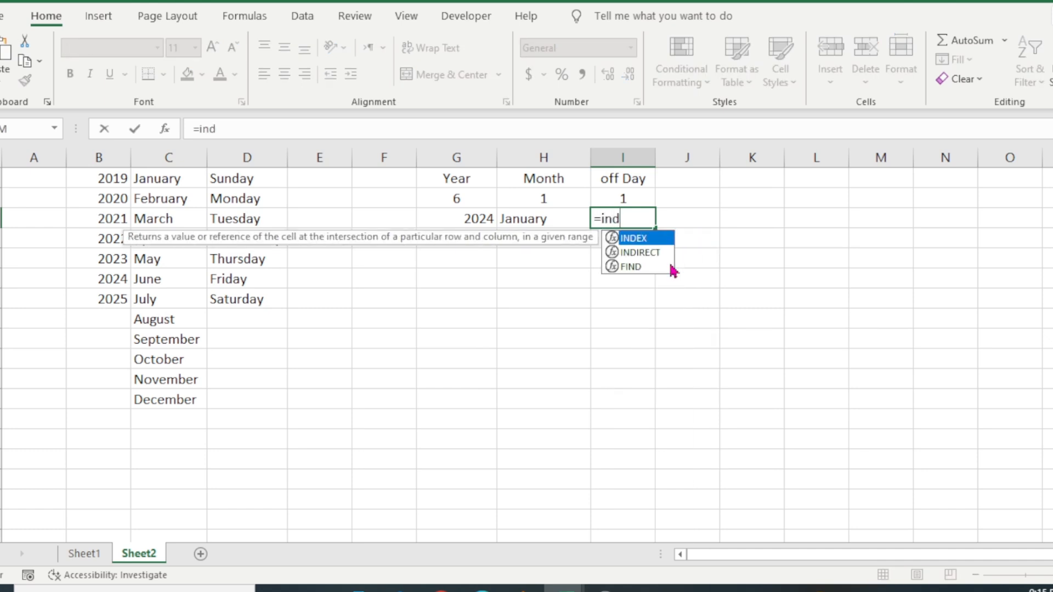
key("Tab")
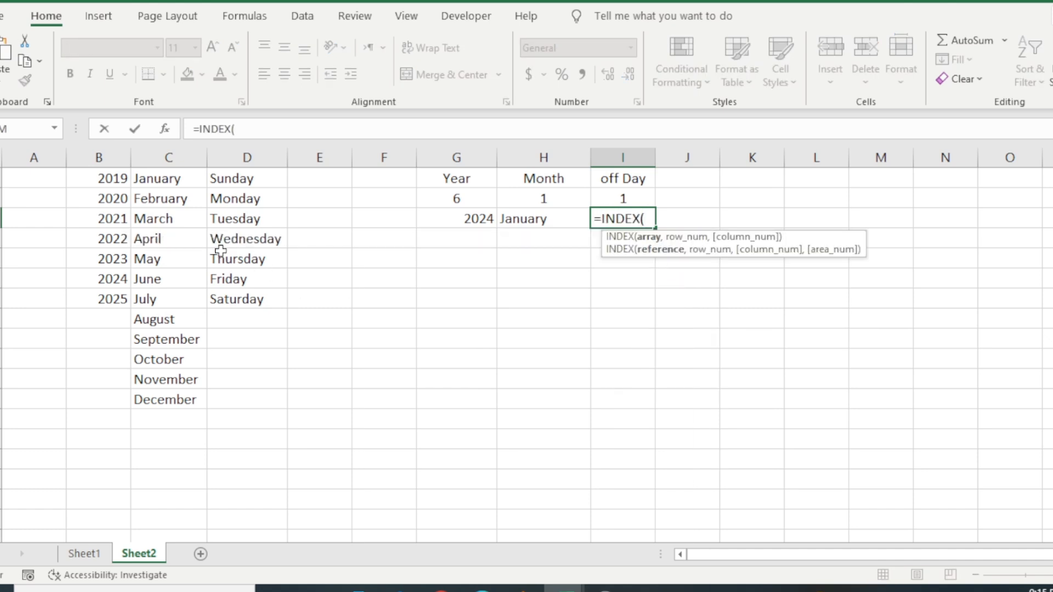
left_click(247, 157)
type(",")
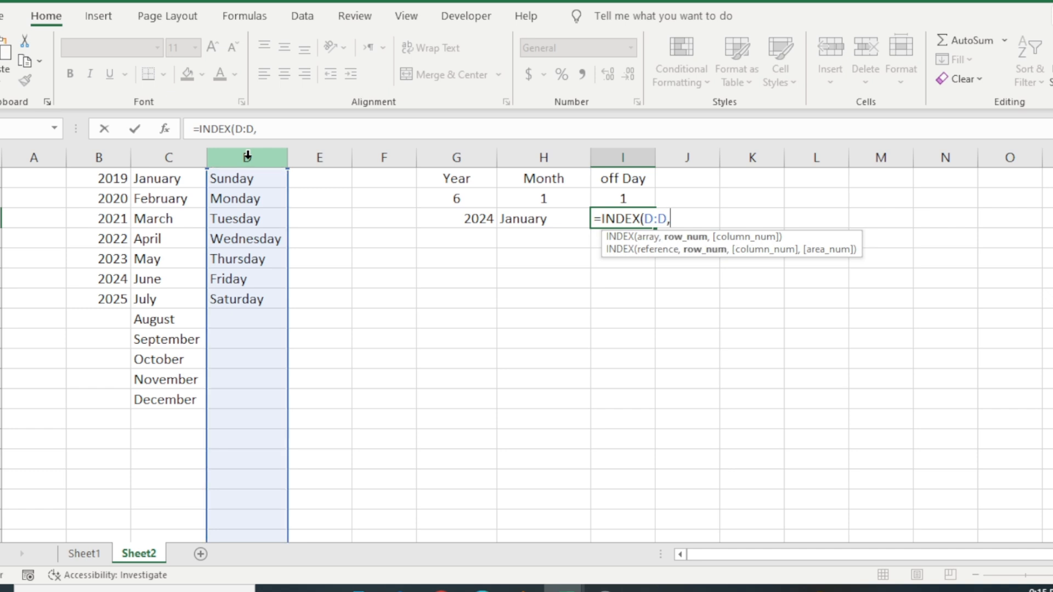
left_click(619, 198)
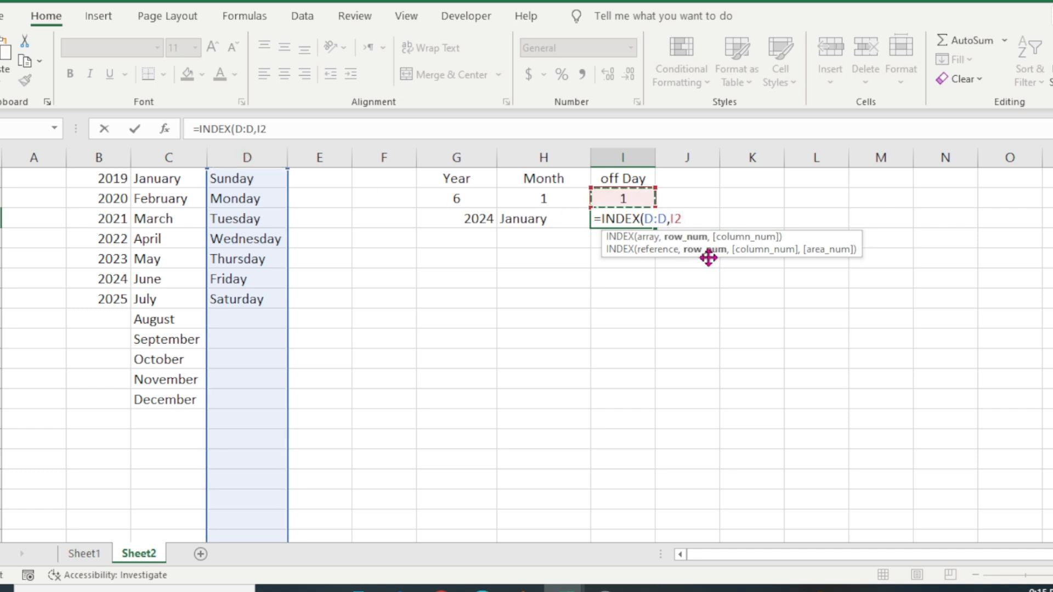
type(")")
key("Return")
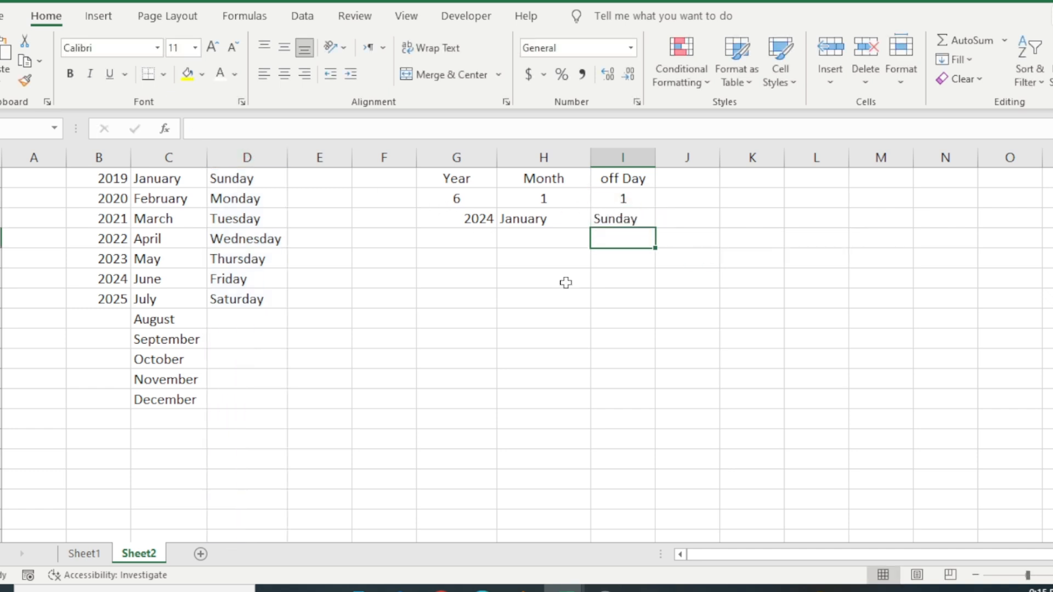
Step: Center the three lookup results in G3:I3 horizontally
left_click_drag(459, 216, 611, 213)
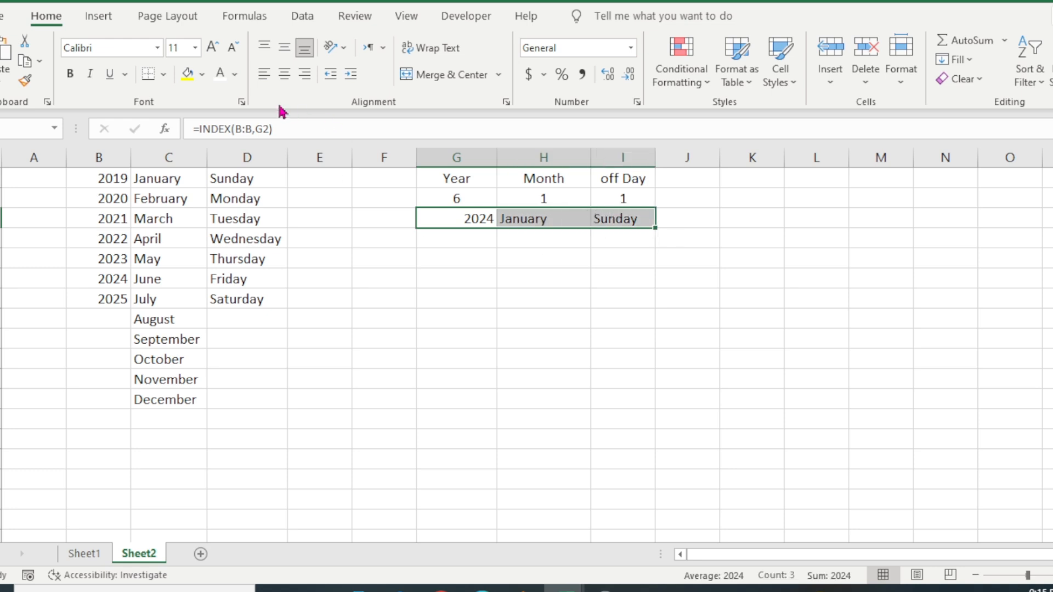
left_click(284, 74)
left_click(459, 296)
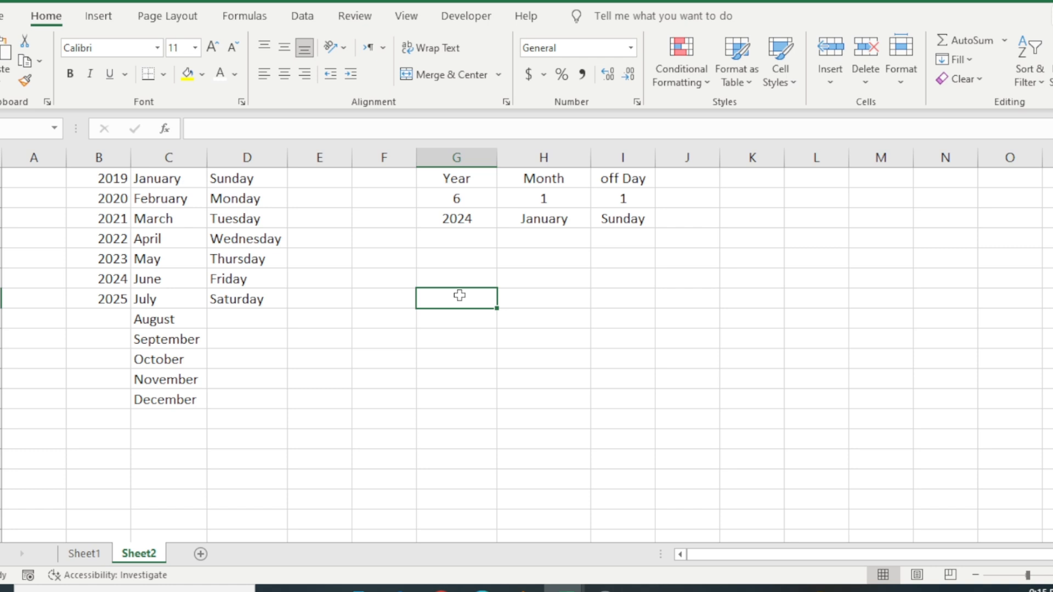
Step: On Sheet1, merge and center the two cells beside the title rows separately in each of columns E, F and G
left_click(86, 553)
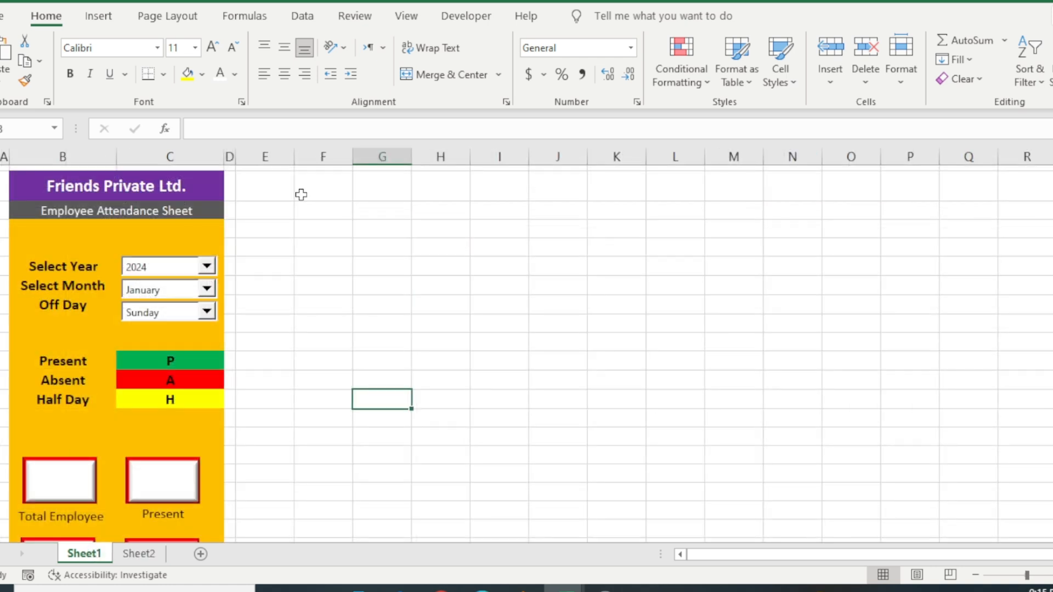
left_click(369, 211)
left_click_drag(275, 178, 282, 219)
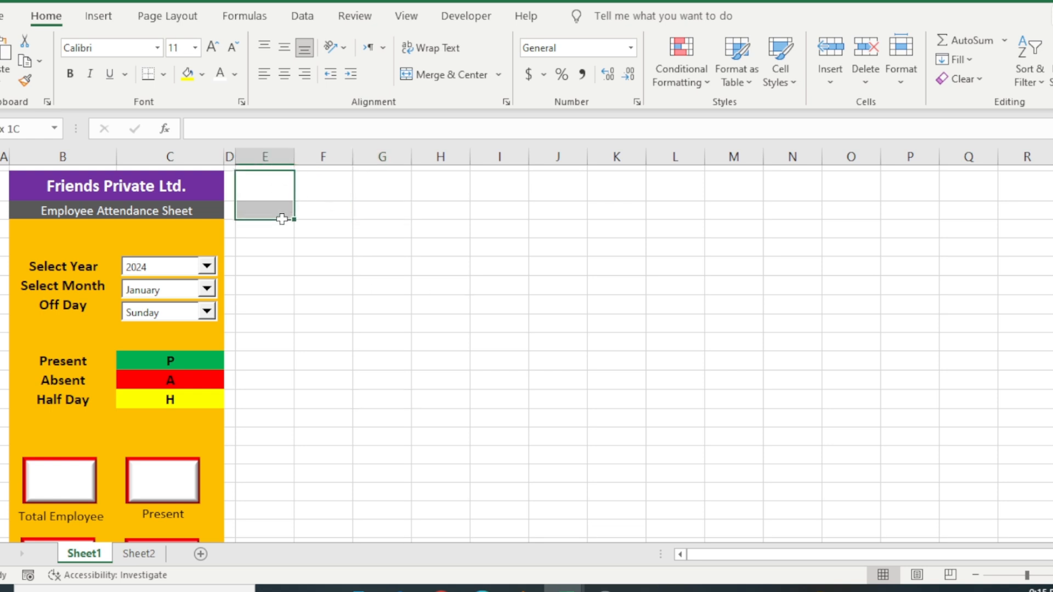
left_click(439, 75)
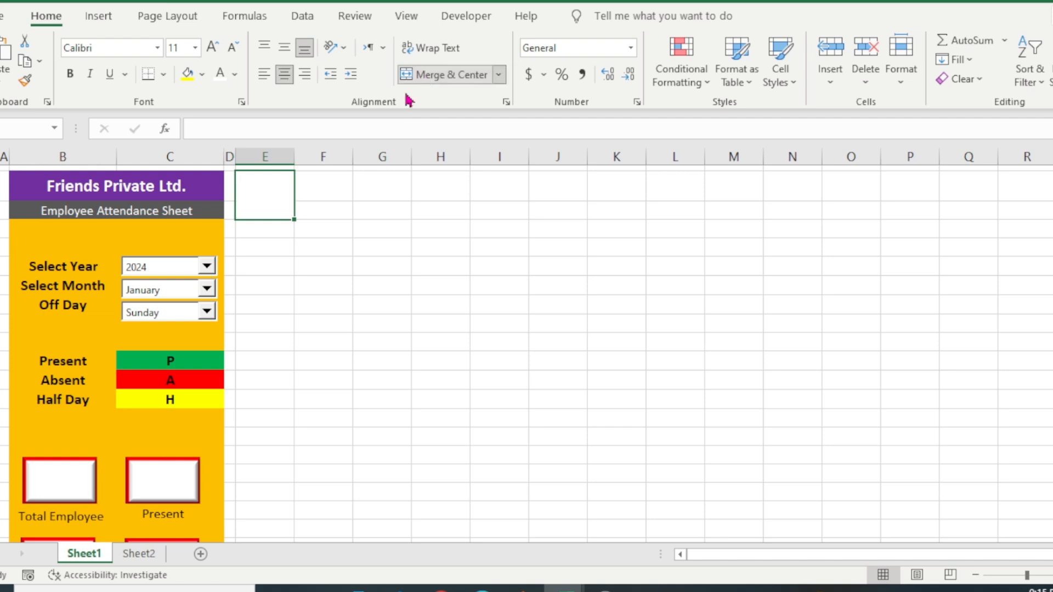
left_click_drag(311, 179, 330, 207)
left_click(446, 75)
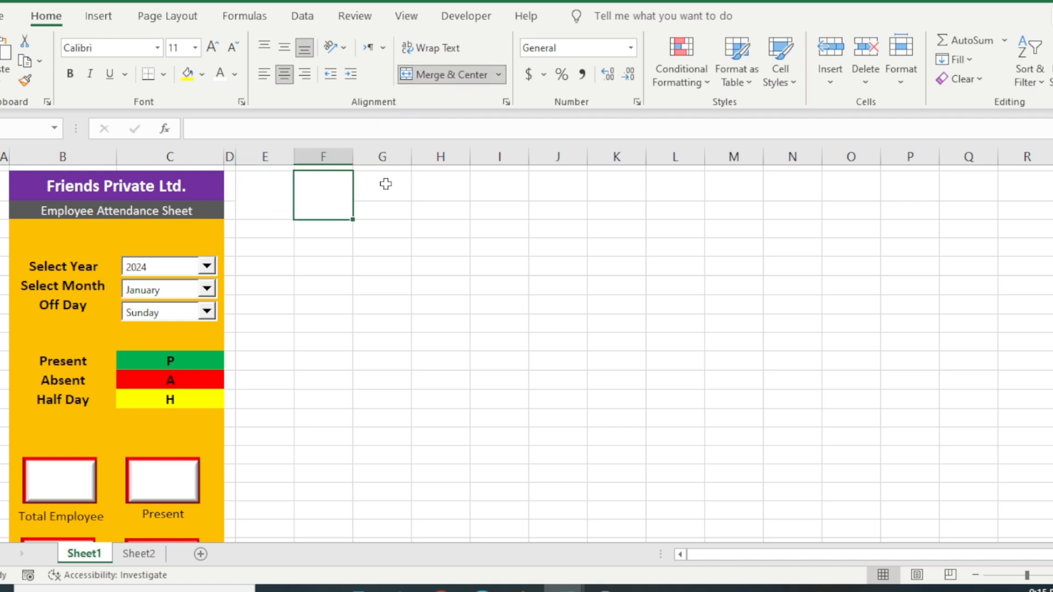
left_click_drag(383, 181, 380, 207)
left_click(446, 74)
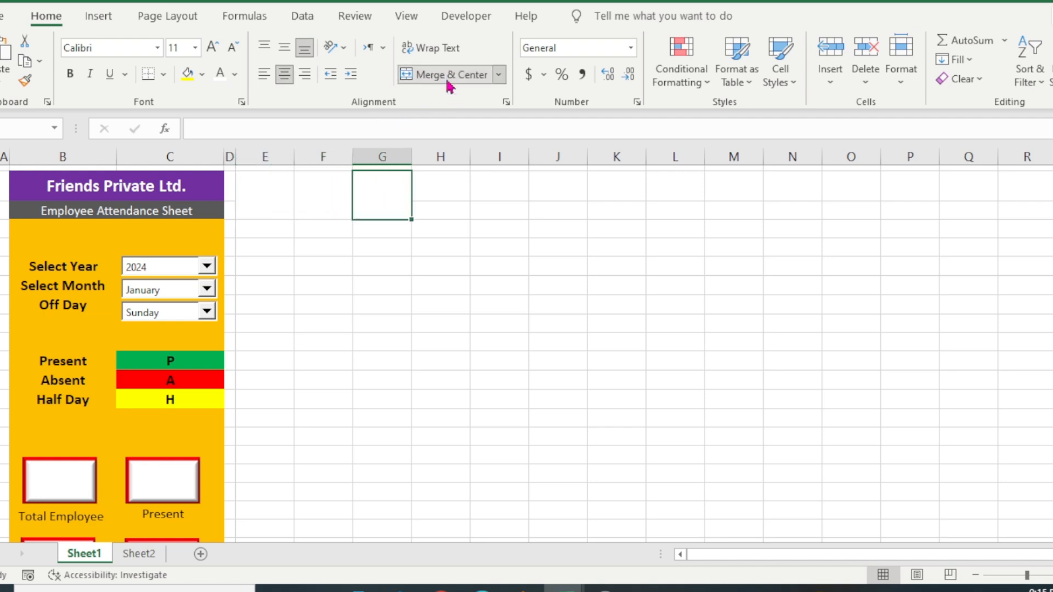
Step: Enter the heading Employee ID in the merged cell of column E and start the column F heading with Employee
left_click(265, 181)
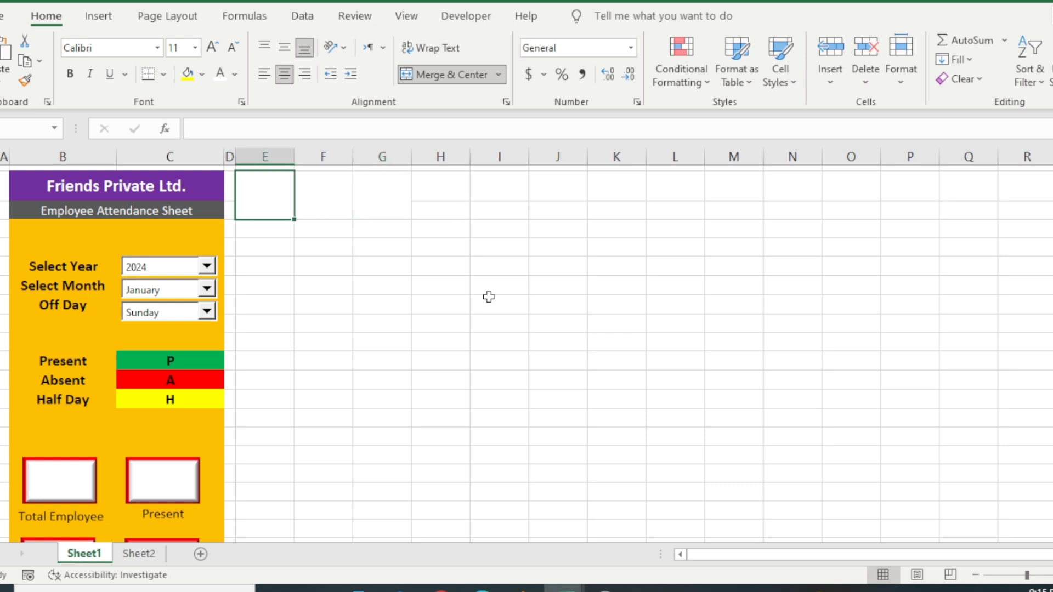
type("Em")
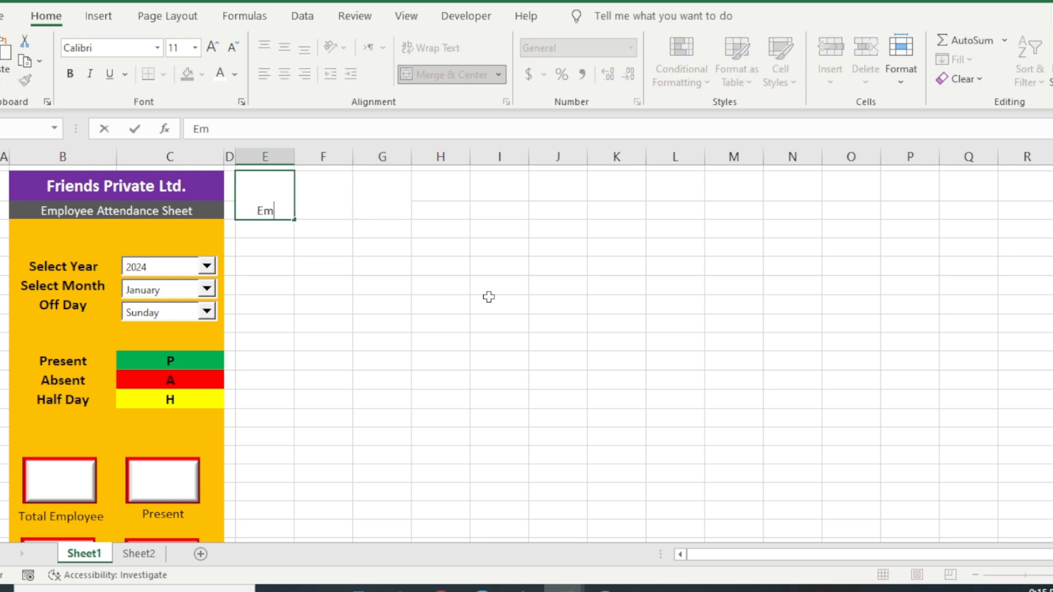
type("ployee ID")
key("Tab")
type("Employee")
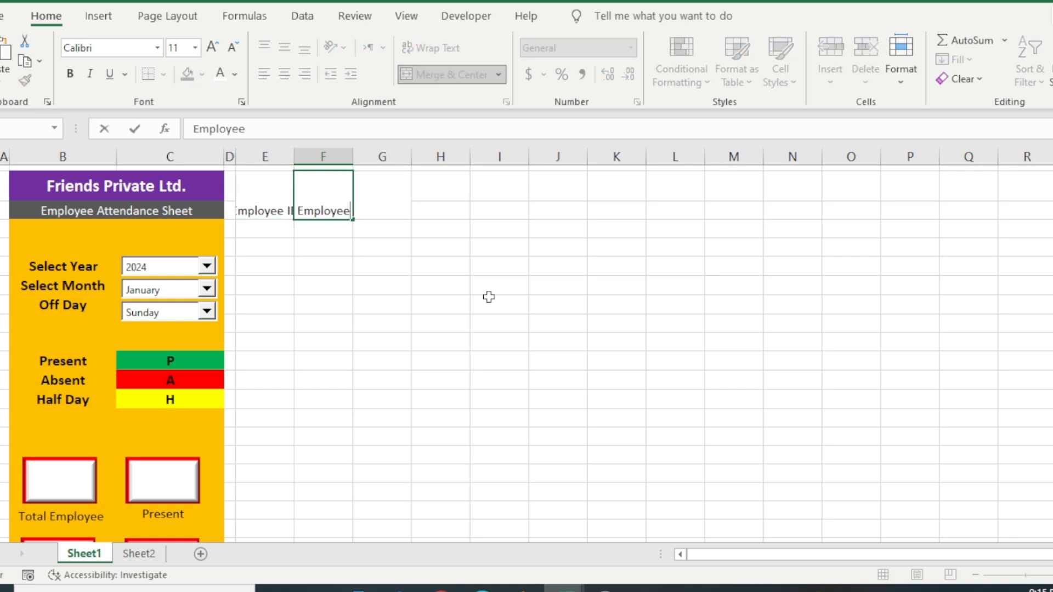
Step: Complete the "Employee Name" header in column F and enter "Position" as the header in column G
type(" Name")
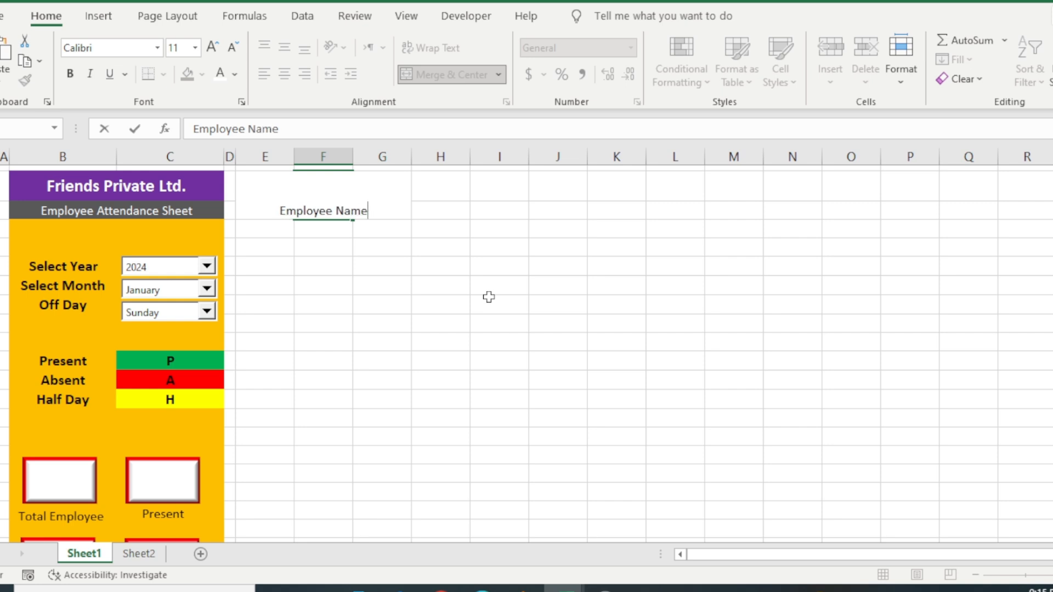
key("Tab")
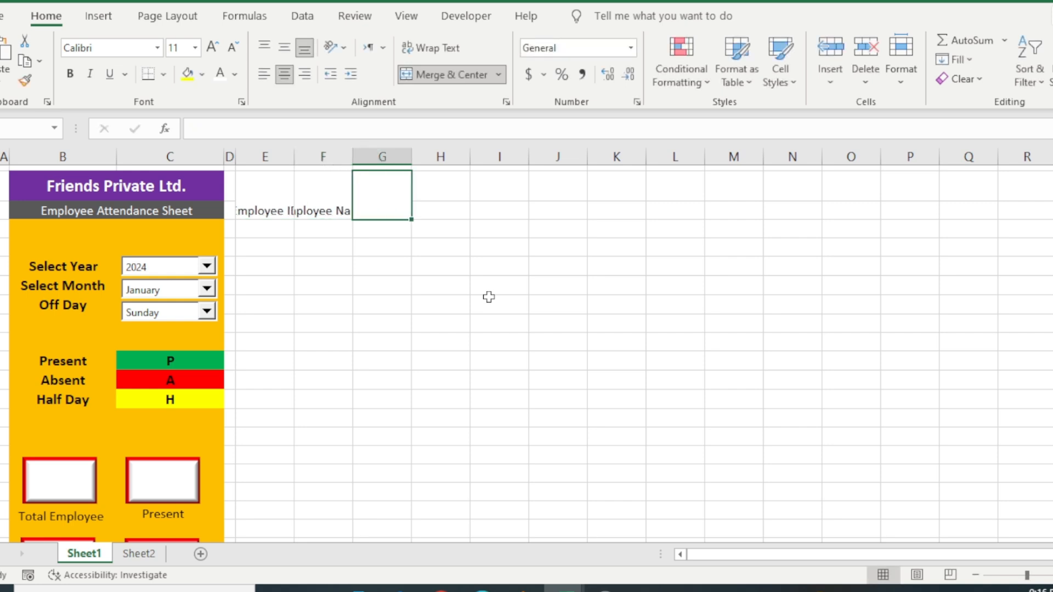
type("Position")
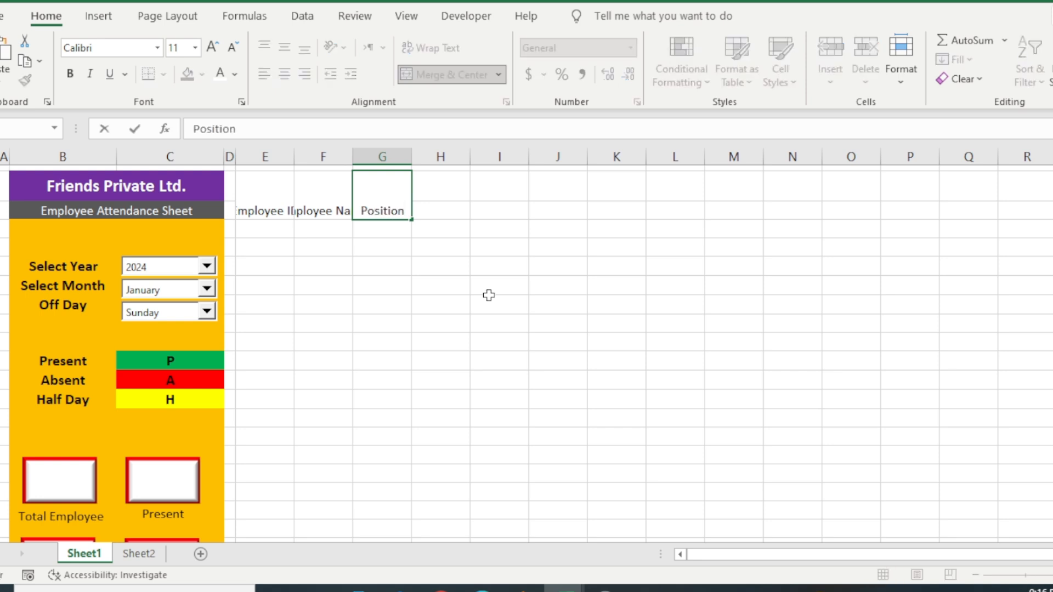
left_click(488, 307)
Step: Widen columns E to G to fit their headers, making the Employee Name column the widest and Employee ID the narrowest
left_click_drag(266, 198, 384, 196)
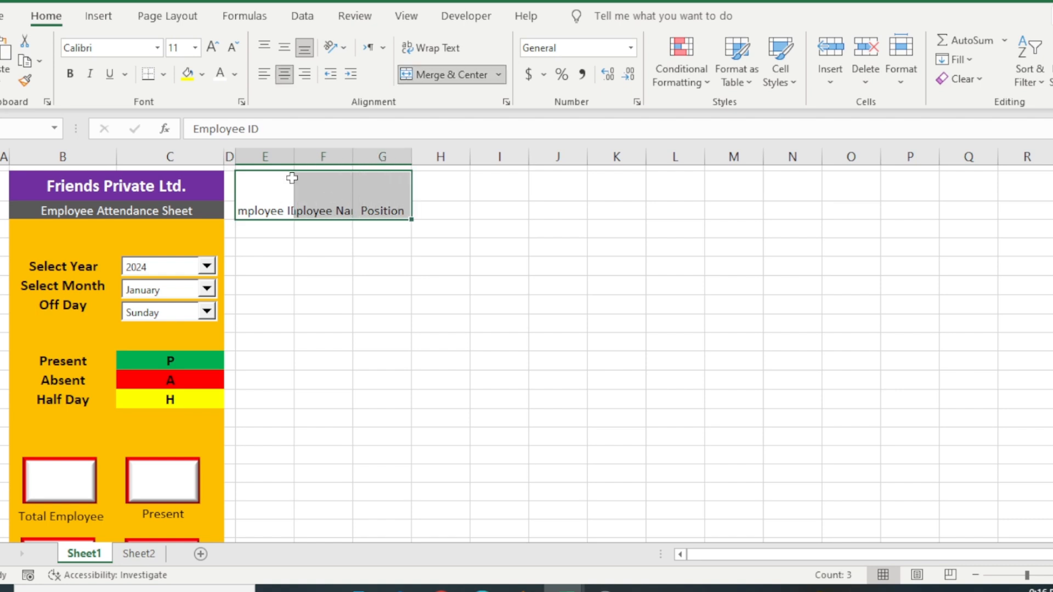
left_click_drag(271, 156, 383, 159)
left_click_drag(295, 158, 327, 165)
left_click(341, 302)
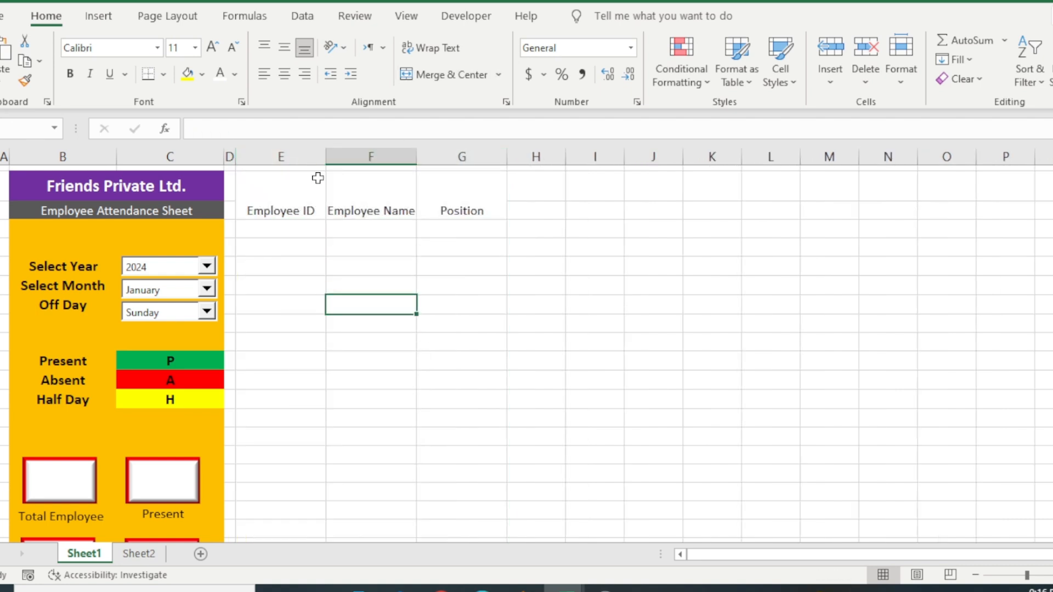
left_click_drag(327, 157, 305, 158)
left_click_drag(393, 156, 443, 161)
left_click_drag(532, 158, 544, 157)
left_click_drag(305, 157, 318, 156)
Step: Format the Employee ID, Employee Name and Position headers as bold 12 pt text, vertically centred in their cells
left_click_drag(280, 208, 498, 209)
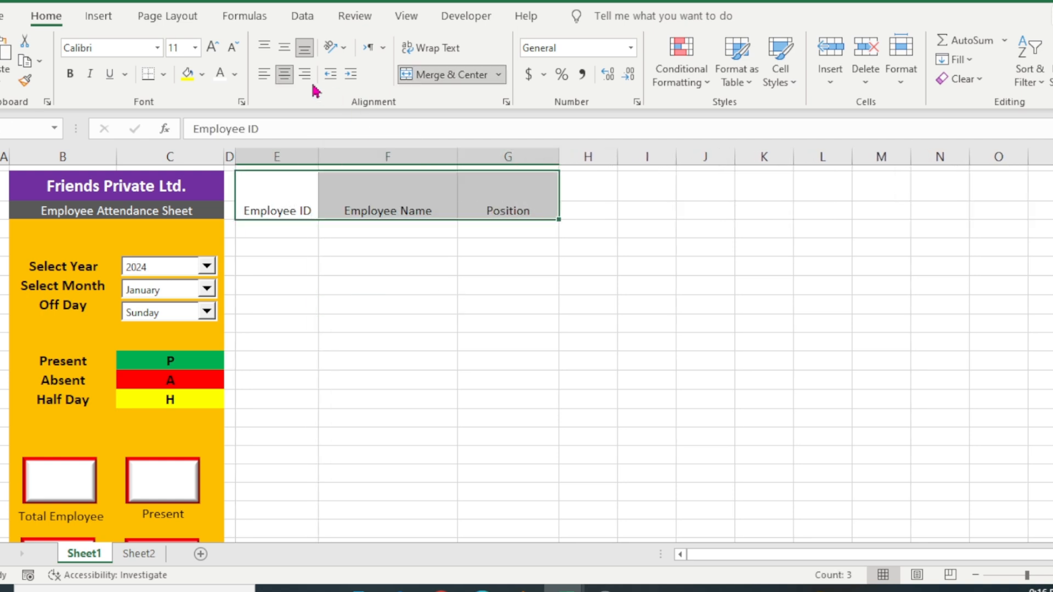
left_click(286, 51)
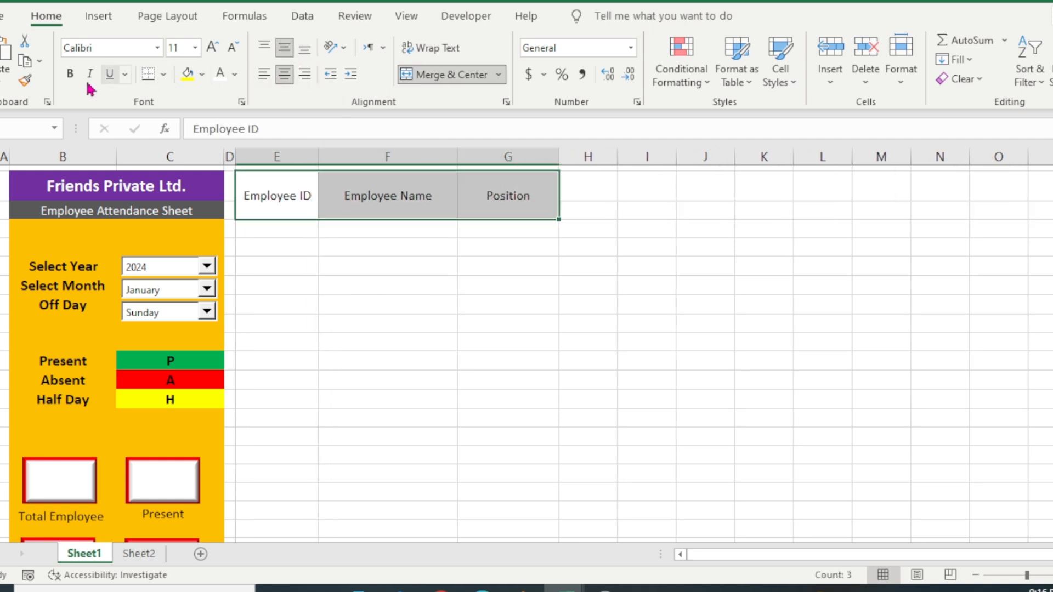
left_click(69, 74)
left_click(213, 47)
left_click(212, 47)
left_click(232, 48)
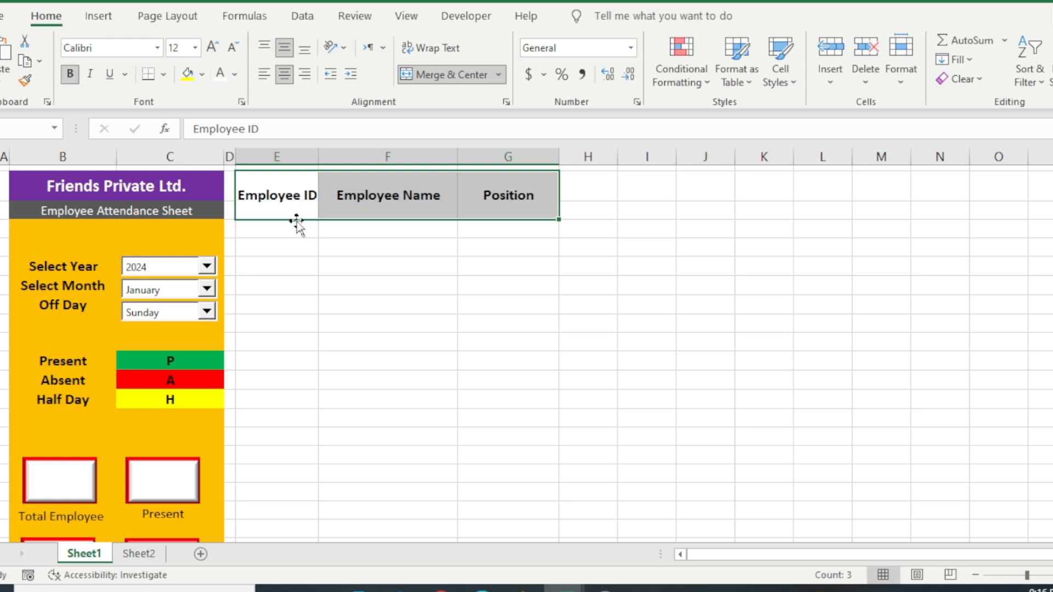
Step: Give the three employee header cells a standard red fill and white text
left_click(203, 74)
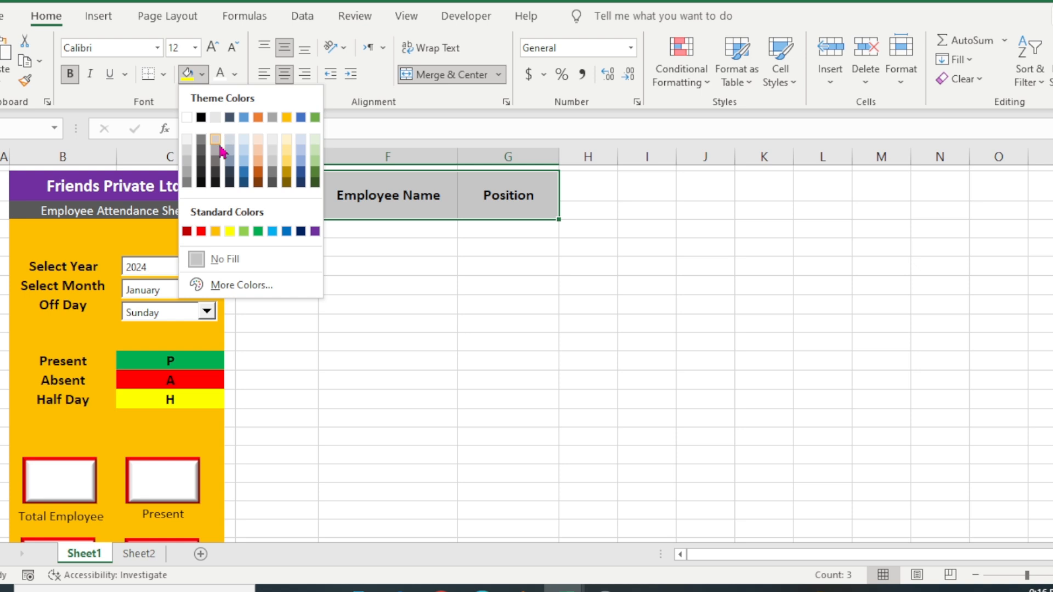
left_click(202, 231)
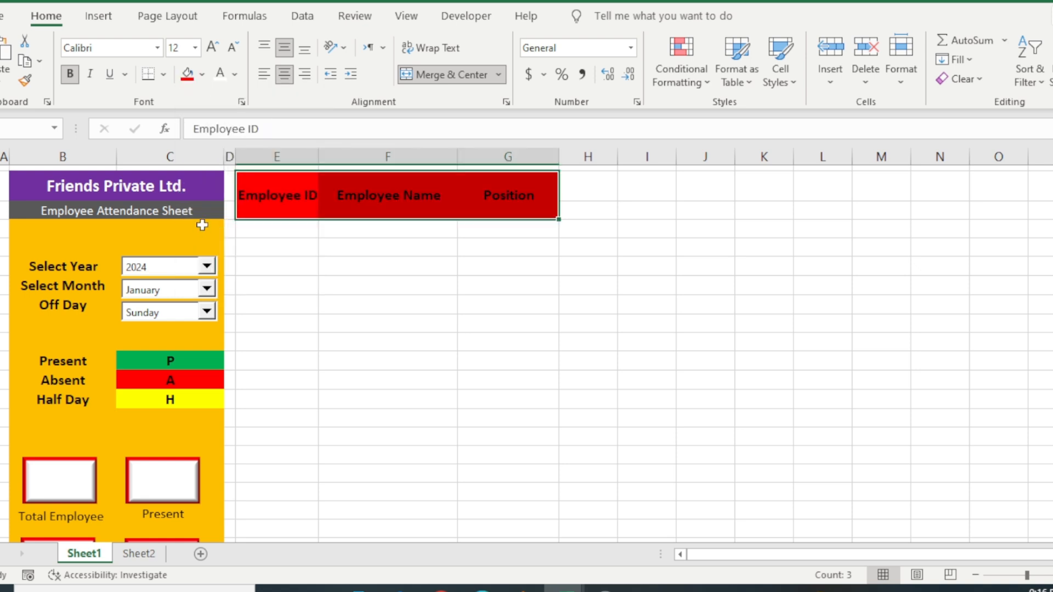
left_click(220, 75)
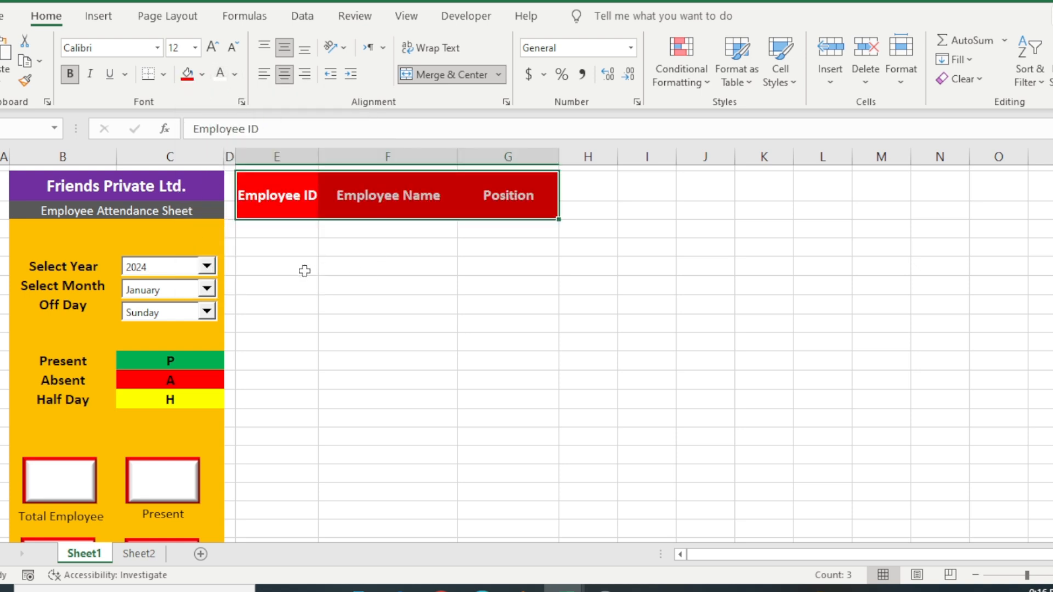
Step: Apply all borders to the Employee ID, Employee Name and Position header cells
left_click(163, 74)
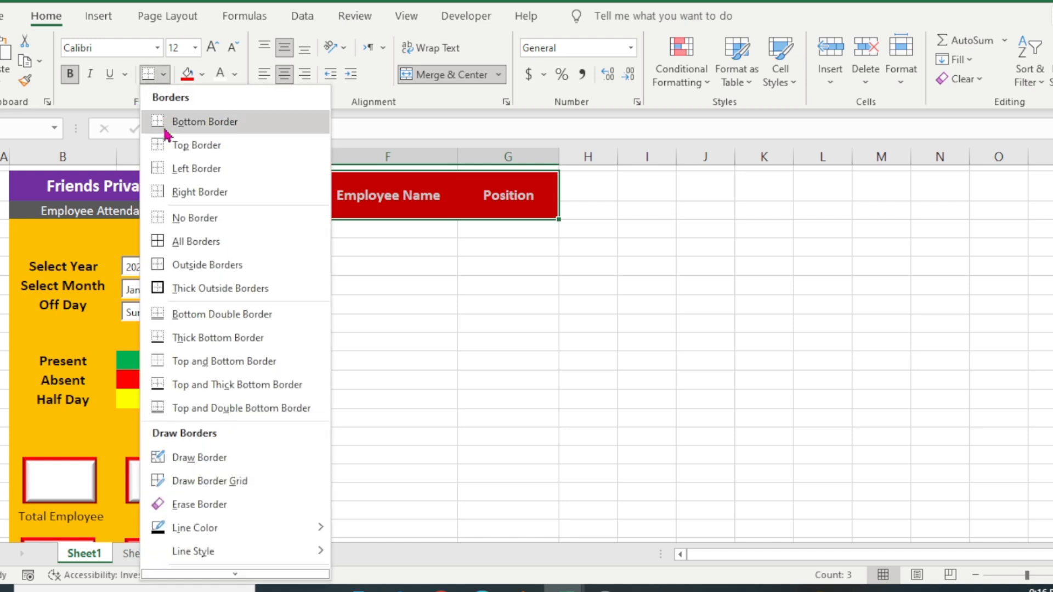
left_click(192, 242)
left_click(466, 306)
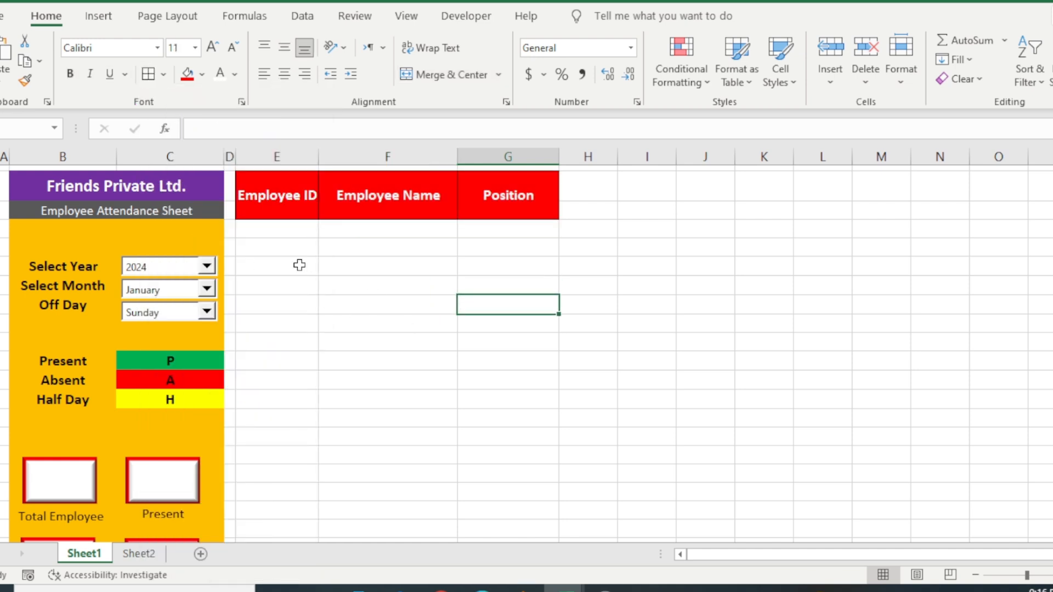
mouse_move(278, 229)
left_mouse_down()
mouse_move(505, 282)
mouse_move(497, 439)
left_mouse_up()
left_click(366, 381)
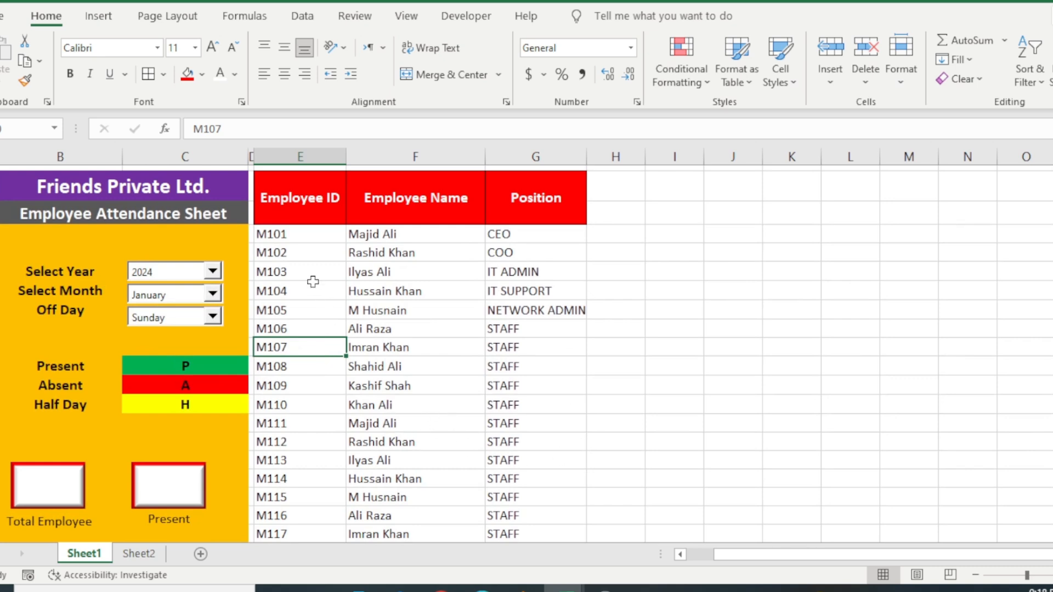
Step: Centre the employee records M101 to M124 horizontally and vertically, and autofit the width of the Position column
left_click_drag(299, 234, 525, 520)
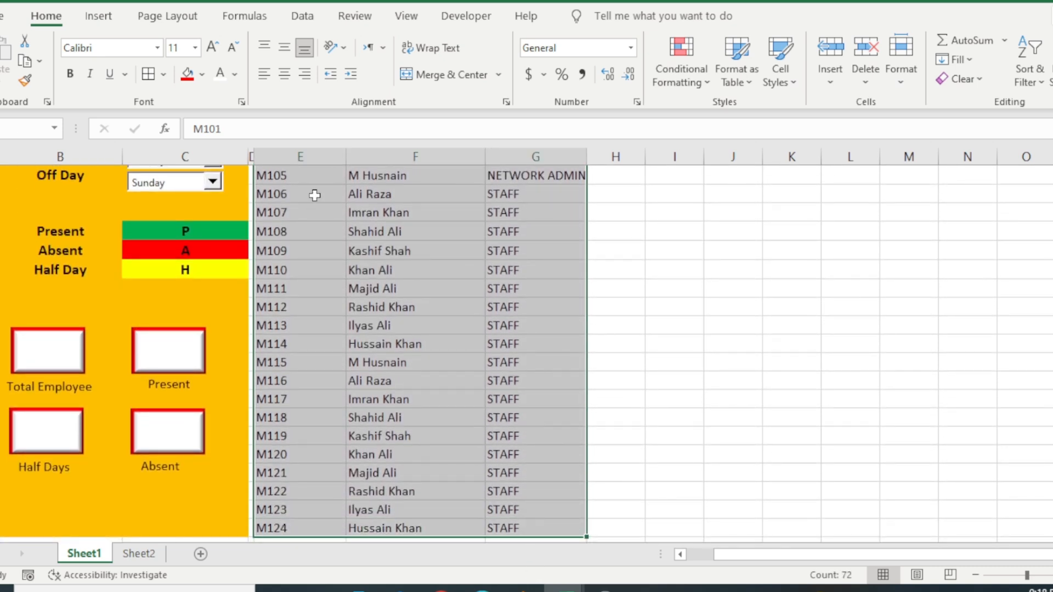
left_click(285, 73)
left_click(284, 47)
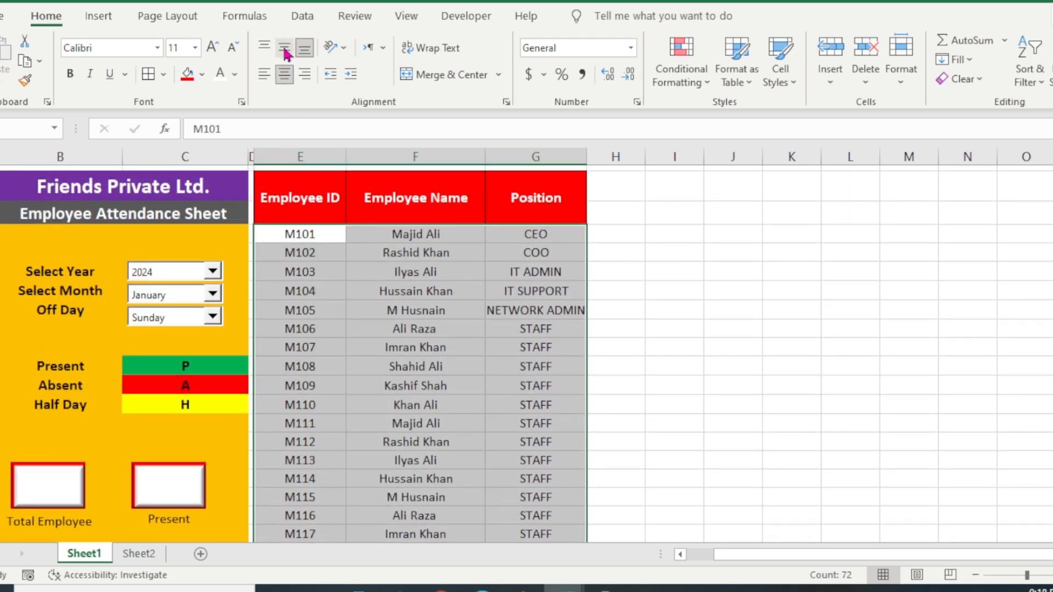
double_click(587, 157)
left_click(416, 347)
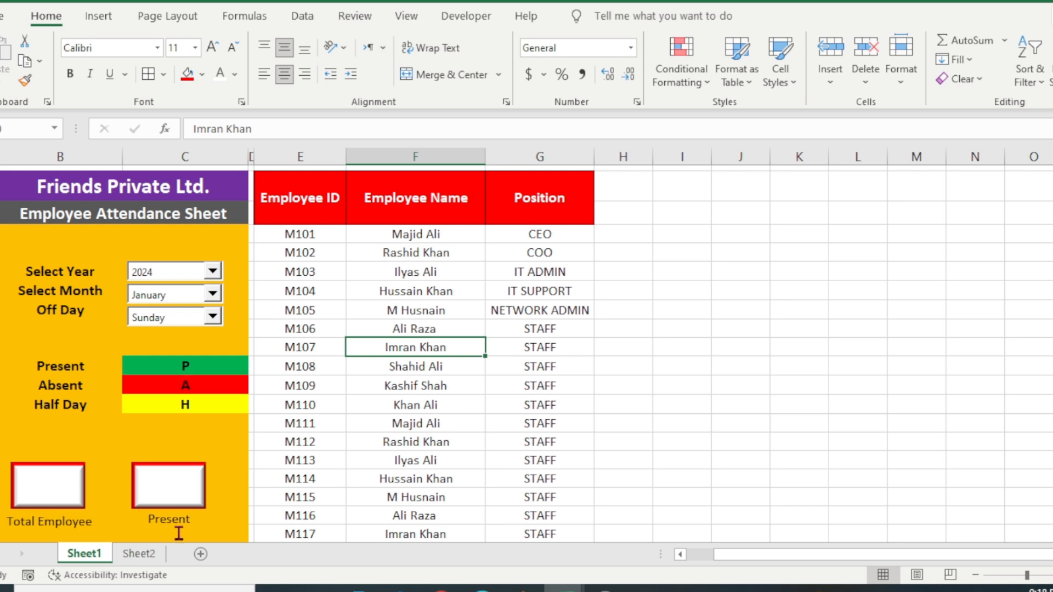
Step: On Sheet2, enter the labels "Start Date" in G7 and "End Date" in G8
left_click(138, 554)
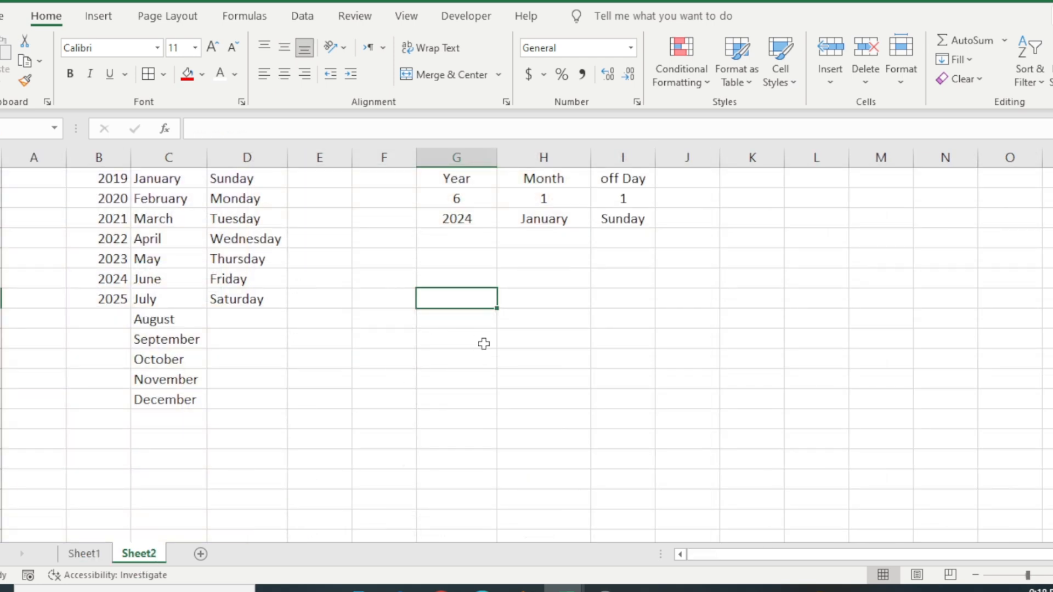
type("Start Date")
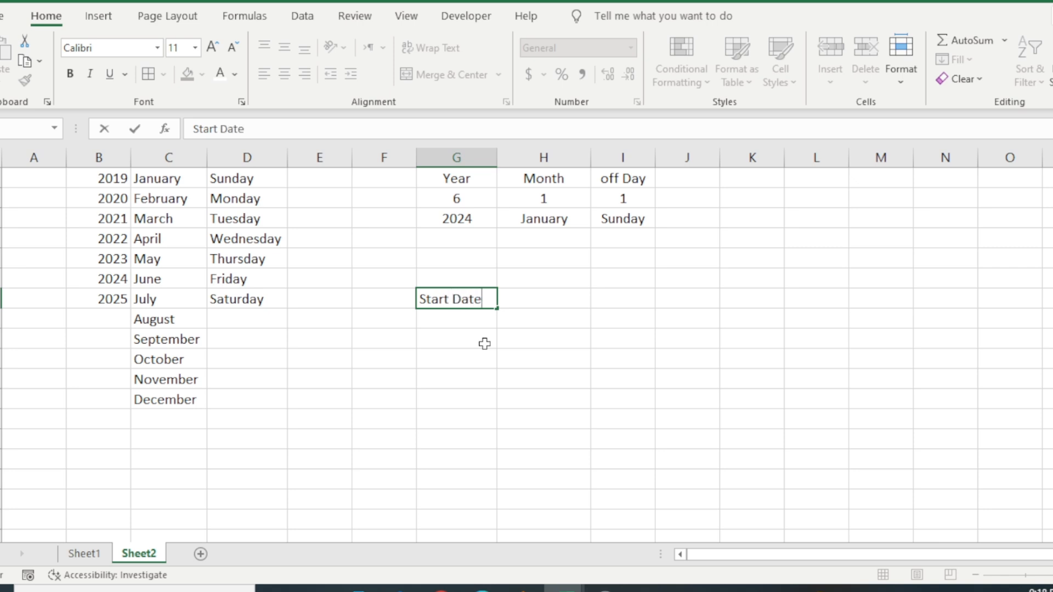
key("Tab")
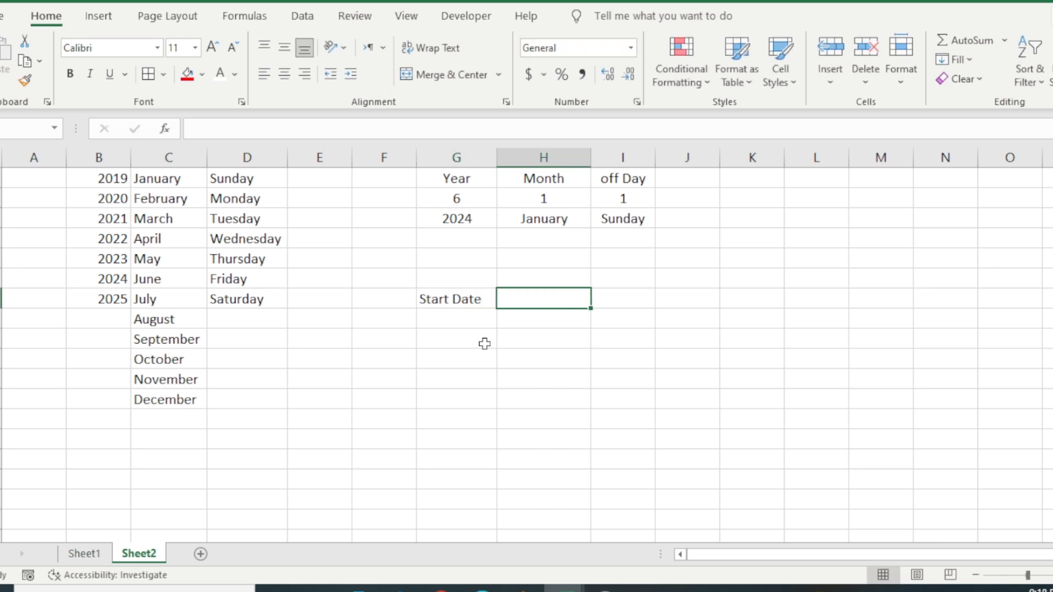
left_click(437, 320)
type("En")
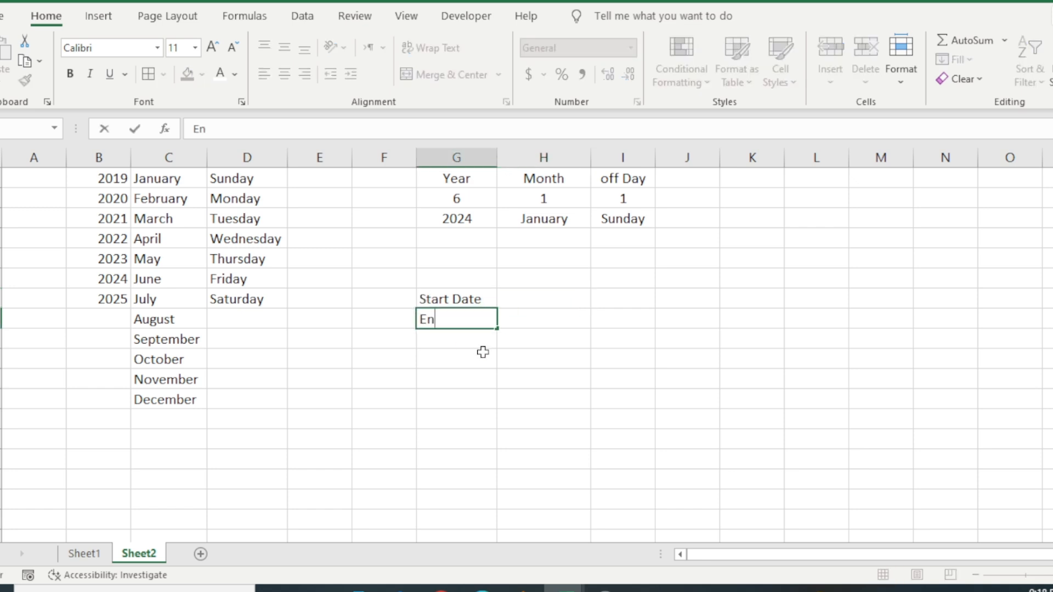
type("d Date")
key("Tab")
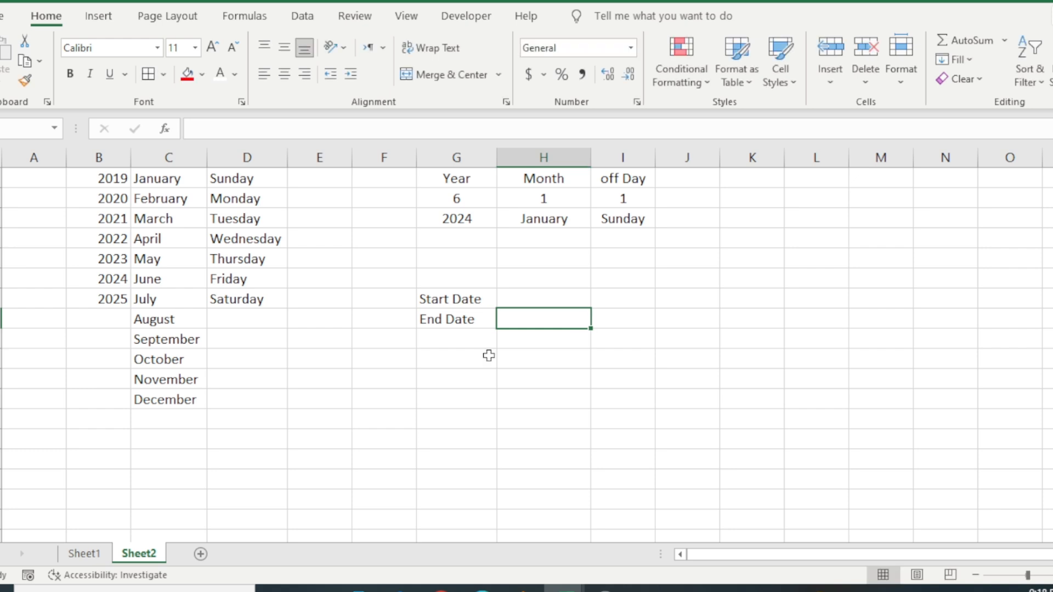
Step: Enter the formula =DATE(G3,H2,1) in cell H7 of Sheet2 to build the start date from the selected year and month
left_click(529, 298)
left_click(552, 319)
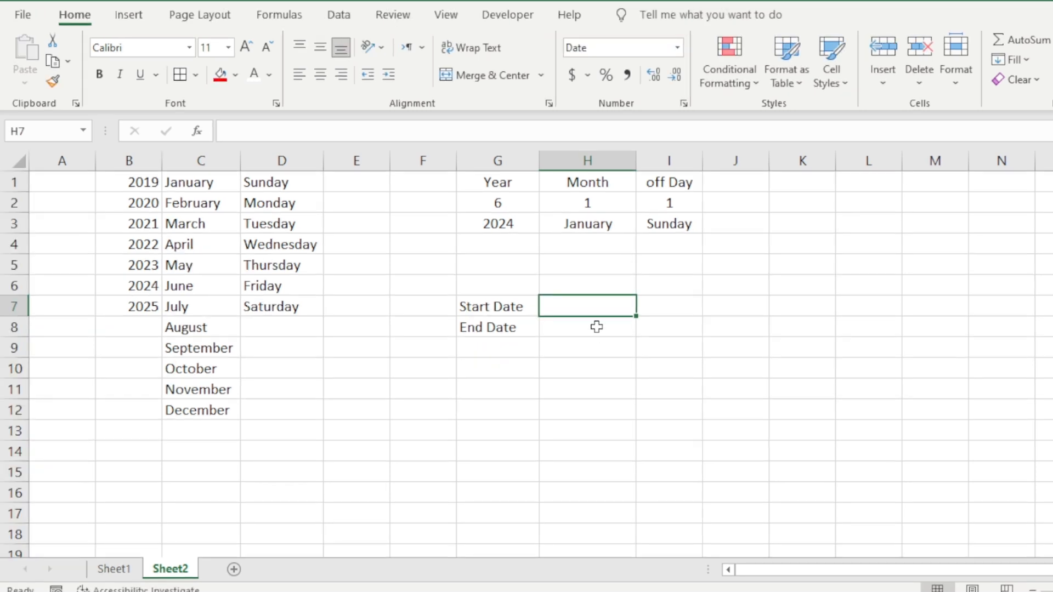
left_click(596, 309)
left_click(114, 569)
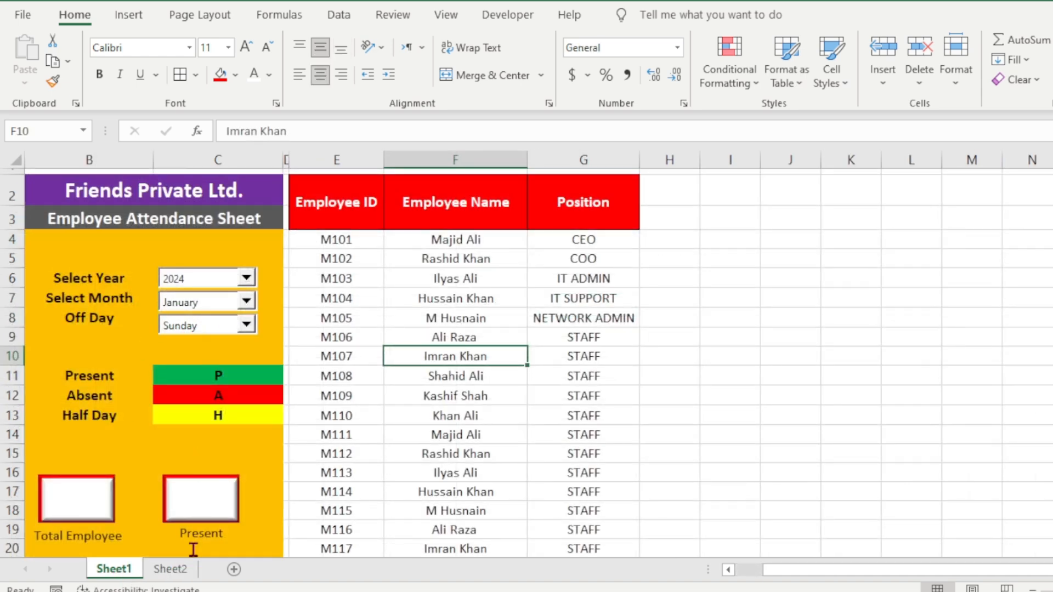
left_click(170, 571)
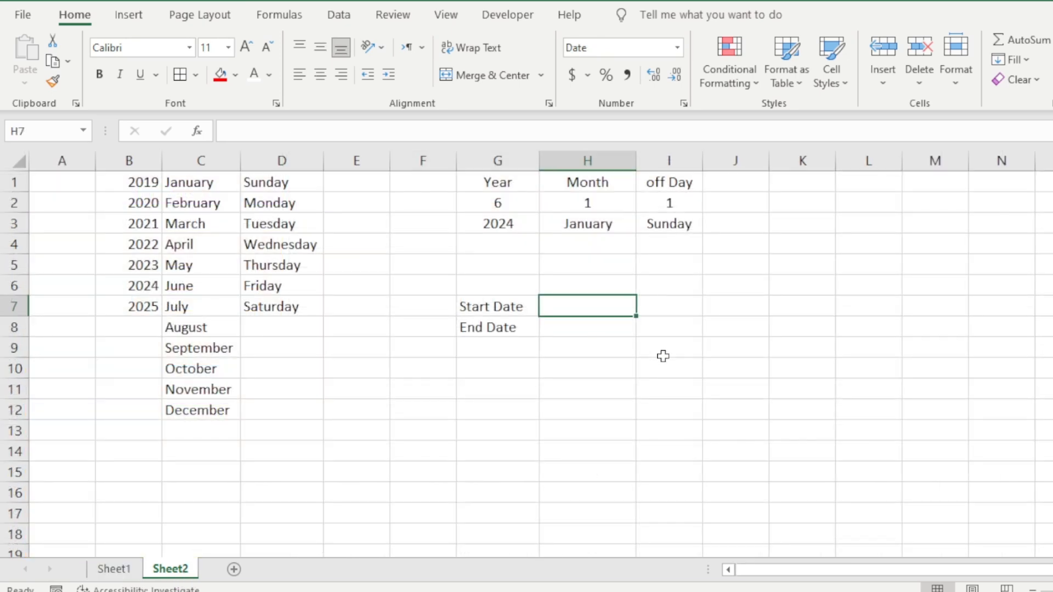
type("=")
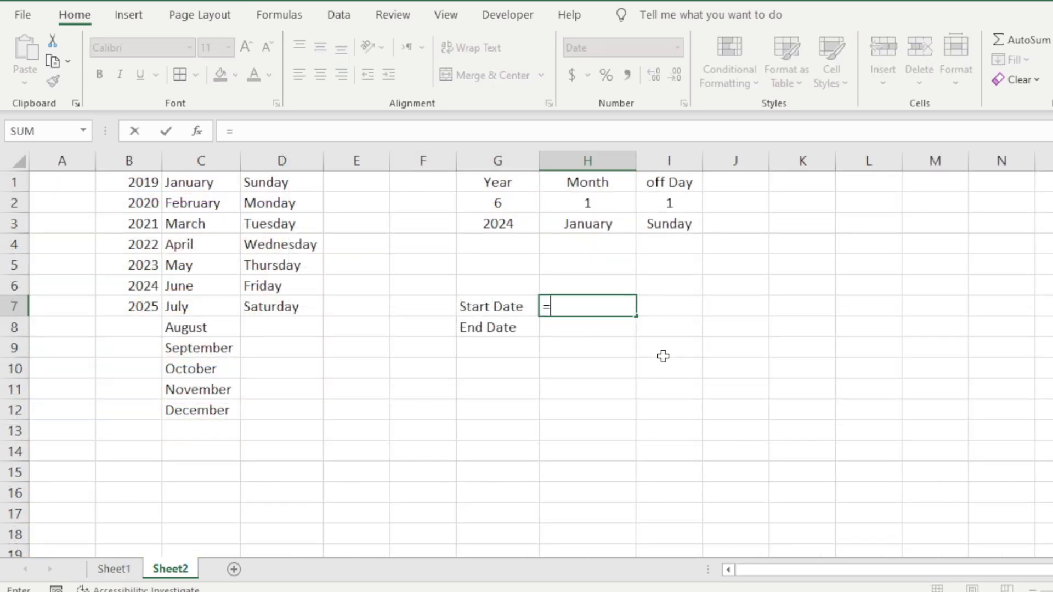
type("date")
key("Tab")
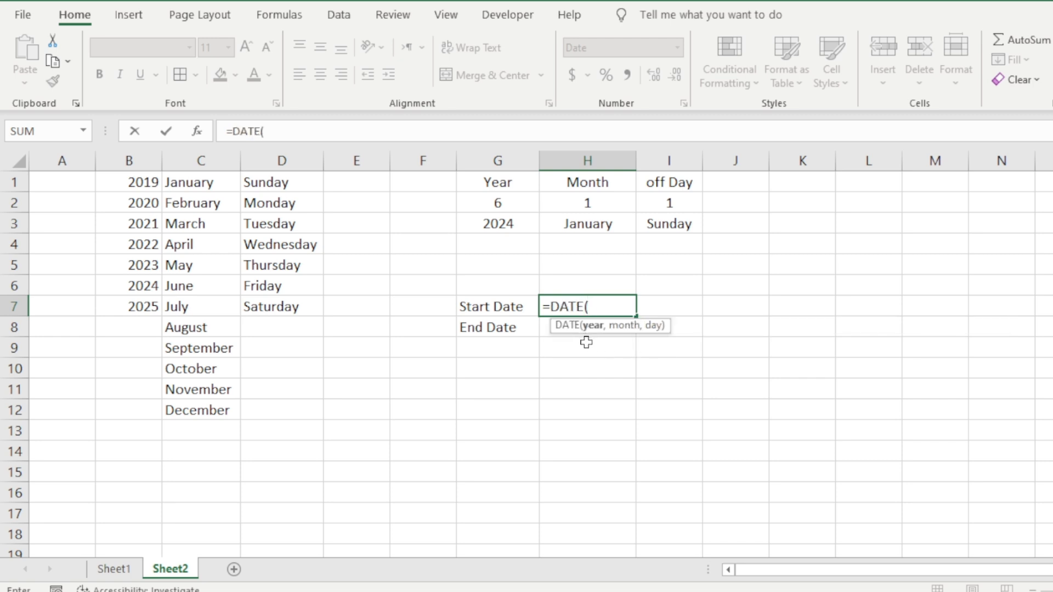
left_click(509, 227)
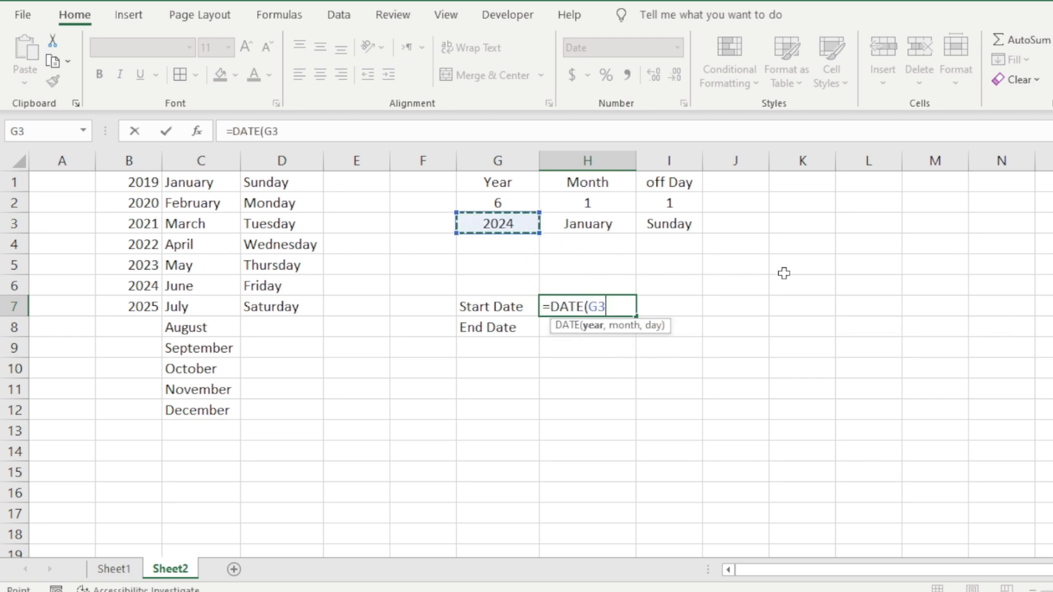
type(",")
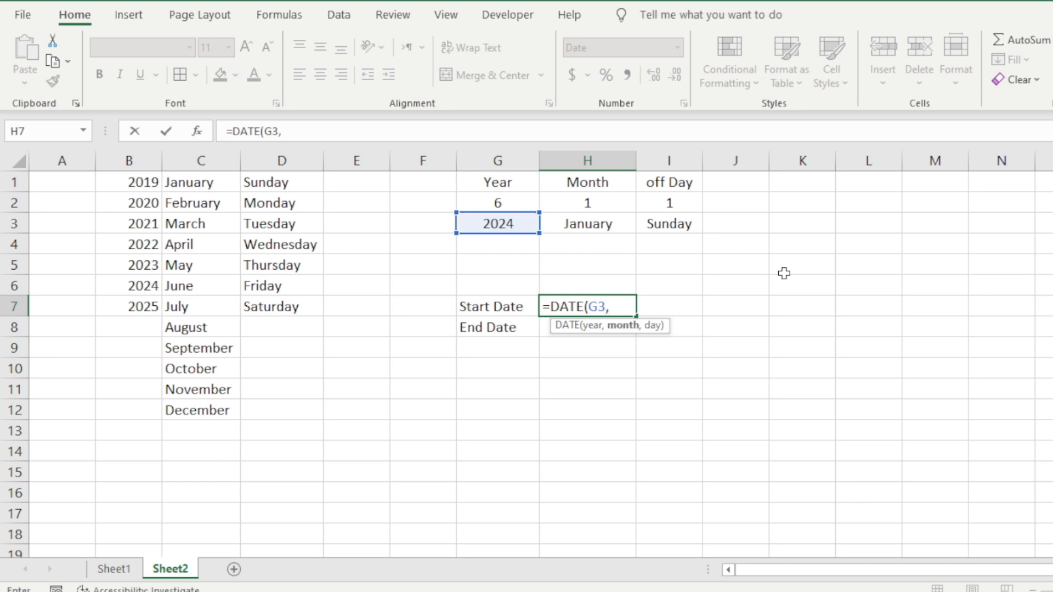
left_click(617, 197)
type(",1")
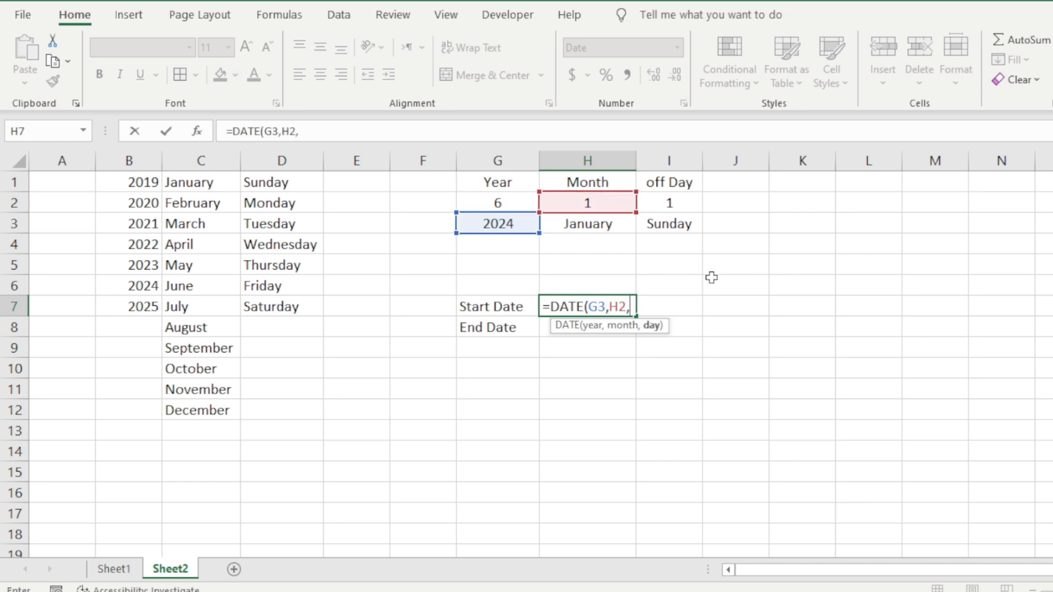
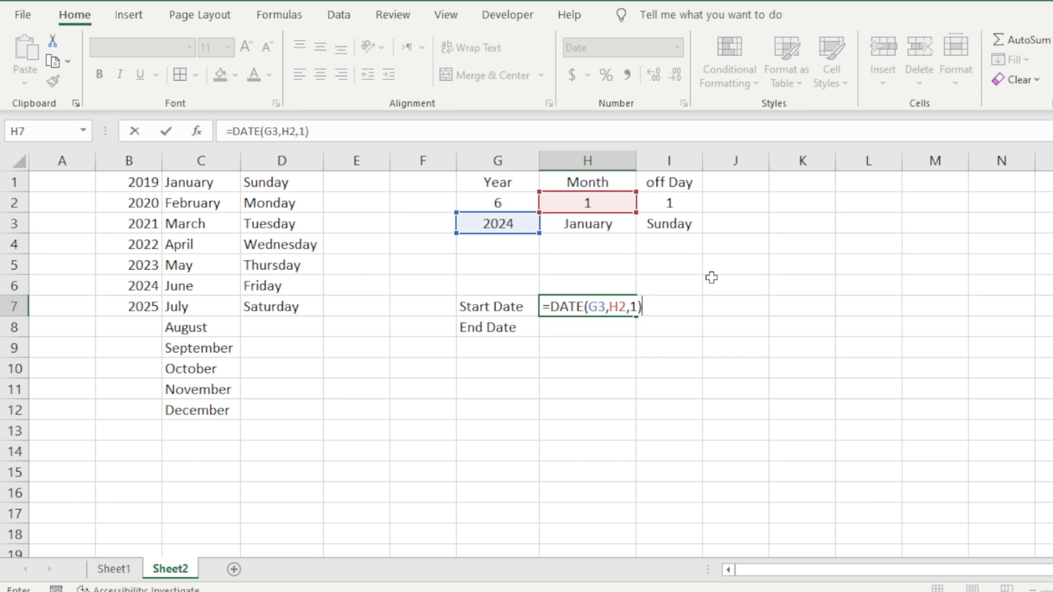
key("Return")
Step: Format the start date in H7 as Short Date
left_click(589, 306)
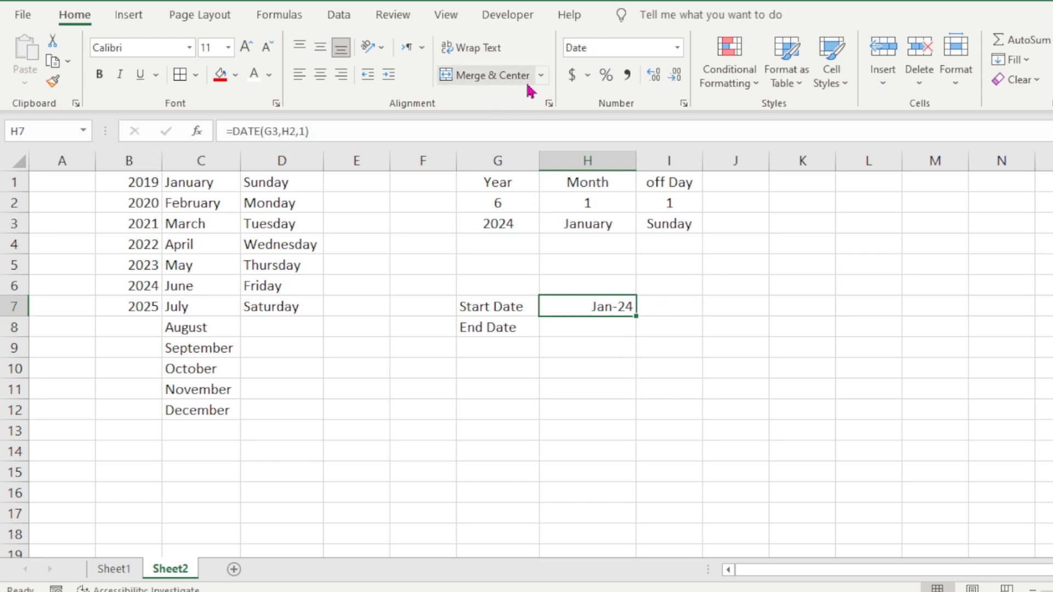
left_click(679, 48)
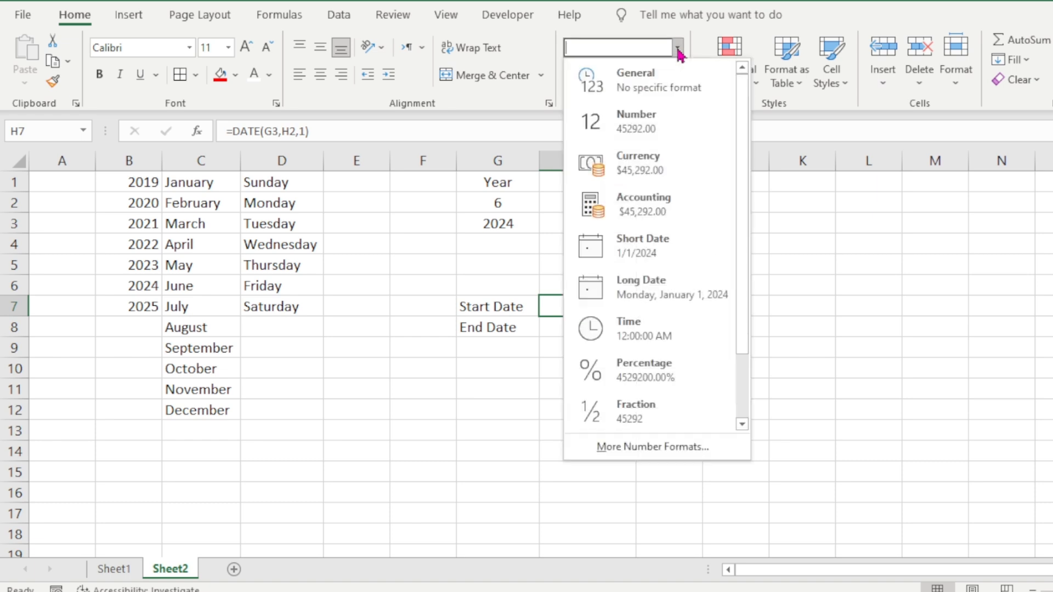
left_click(697, 241)
left_click(620, 346)
left_click(598, 303)
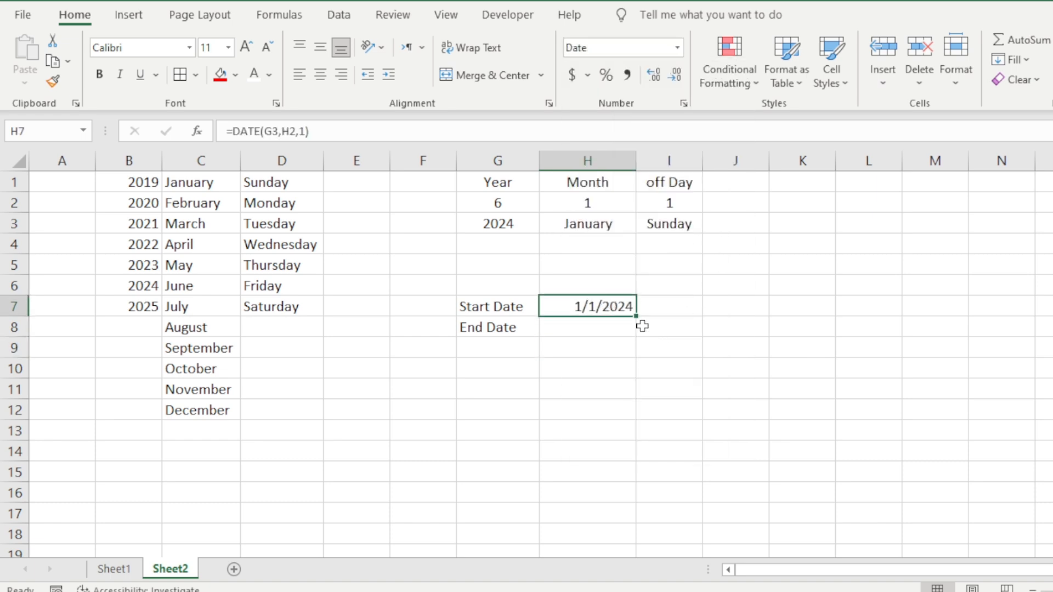
Step: Enter the formula =EOMONTH(H7,0) in cell H8 of Sheet2 to calculate the end date of the month
left_click(611, 330)
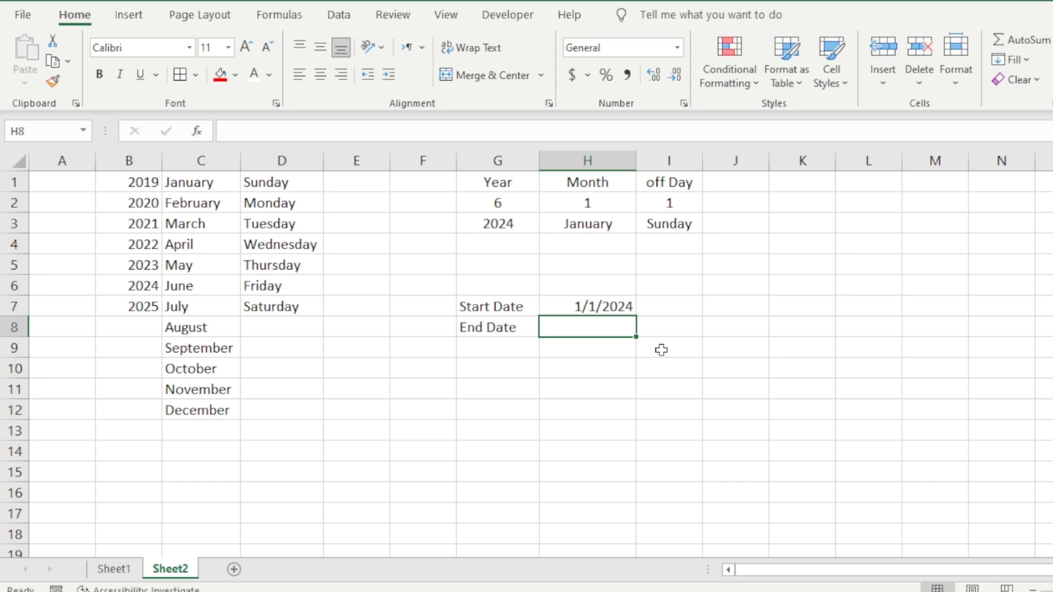
type("=eo")
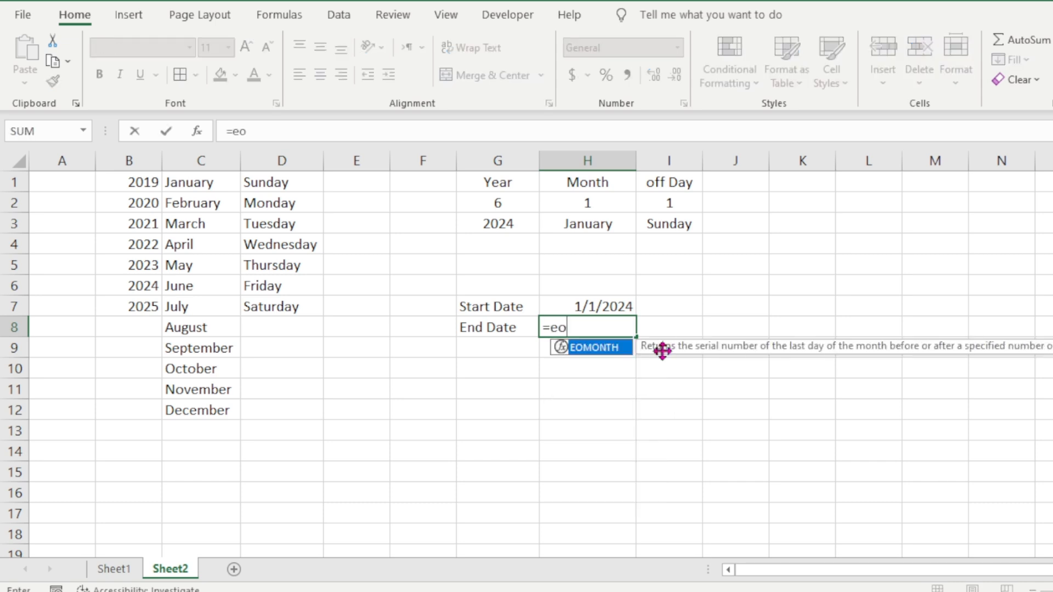
key("Tab")
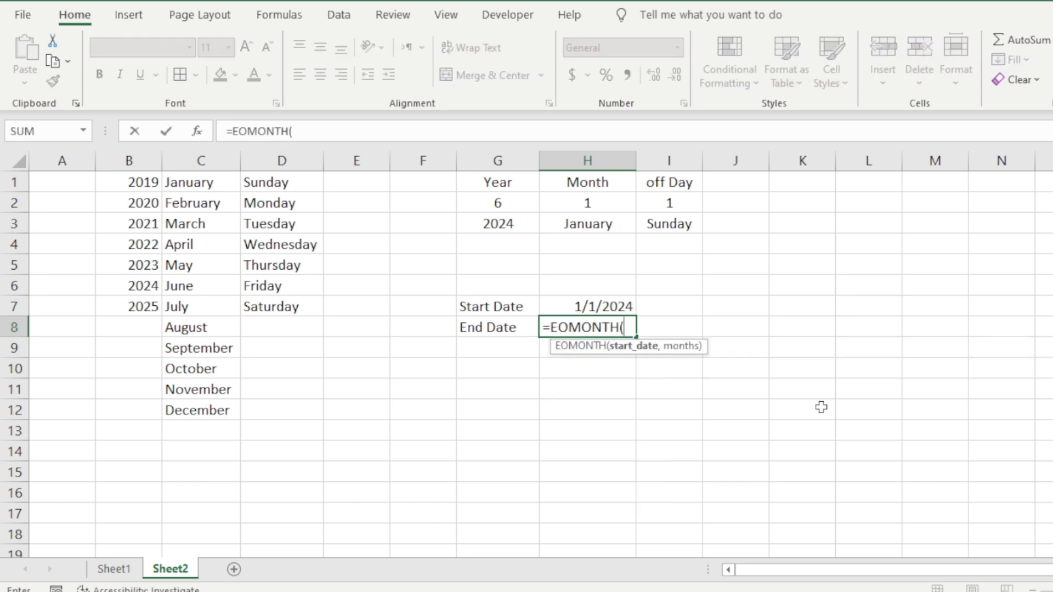
left_click(623, 308)
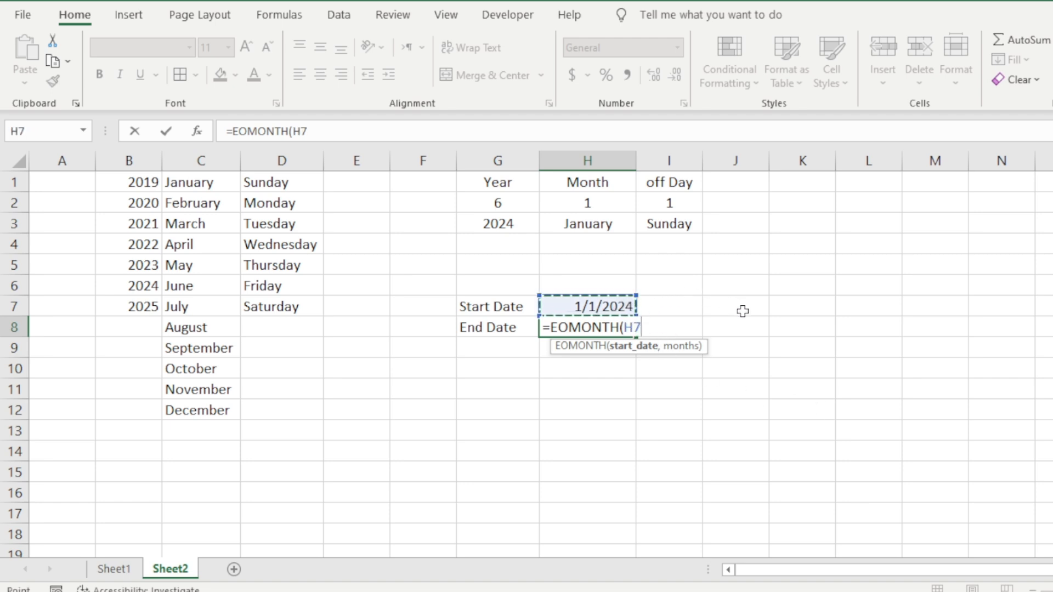
type(",")
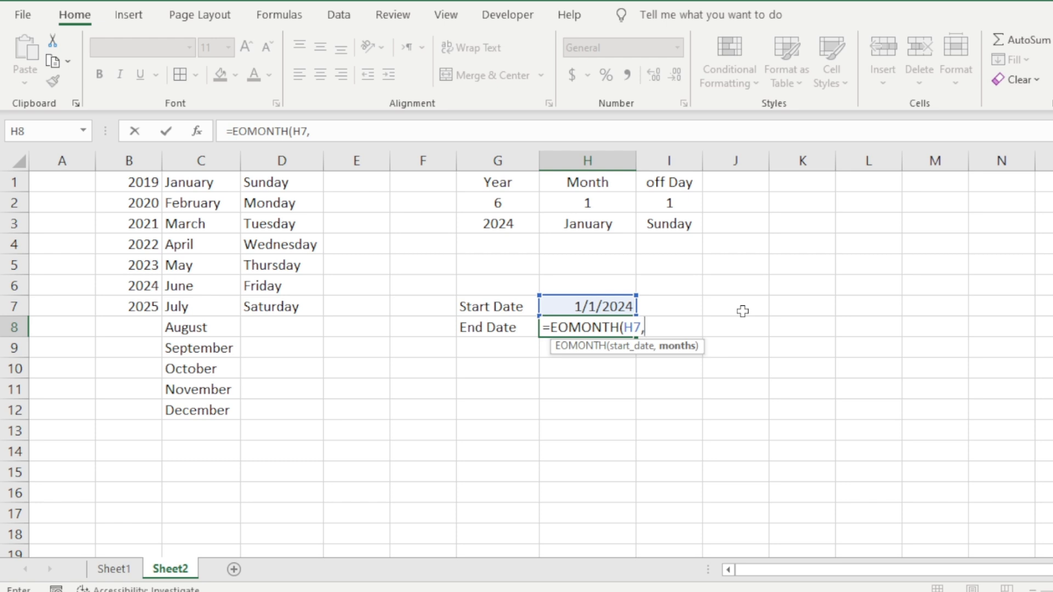
key("Return")
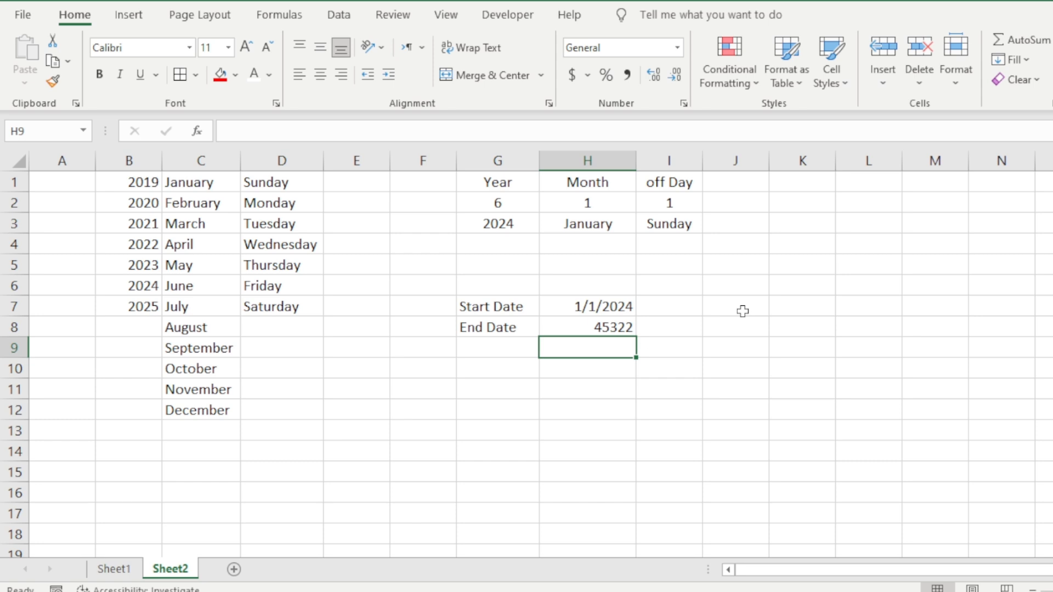
Step: Format the end date in H8 as Short Date
left_click(608, 327)
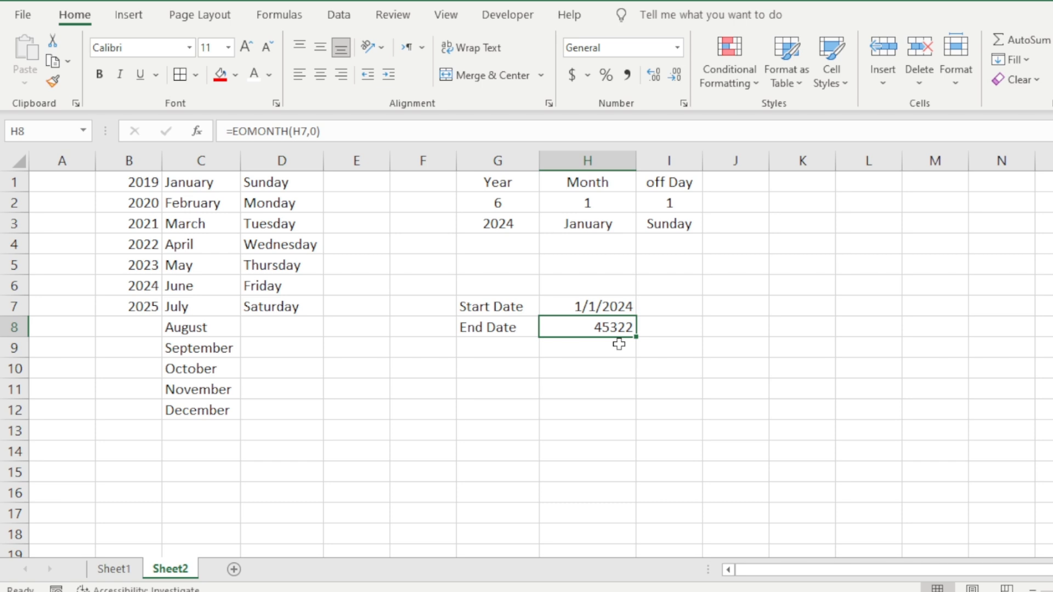
left_click(677, 48)
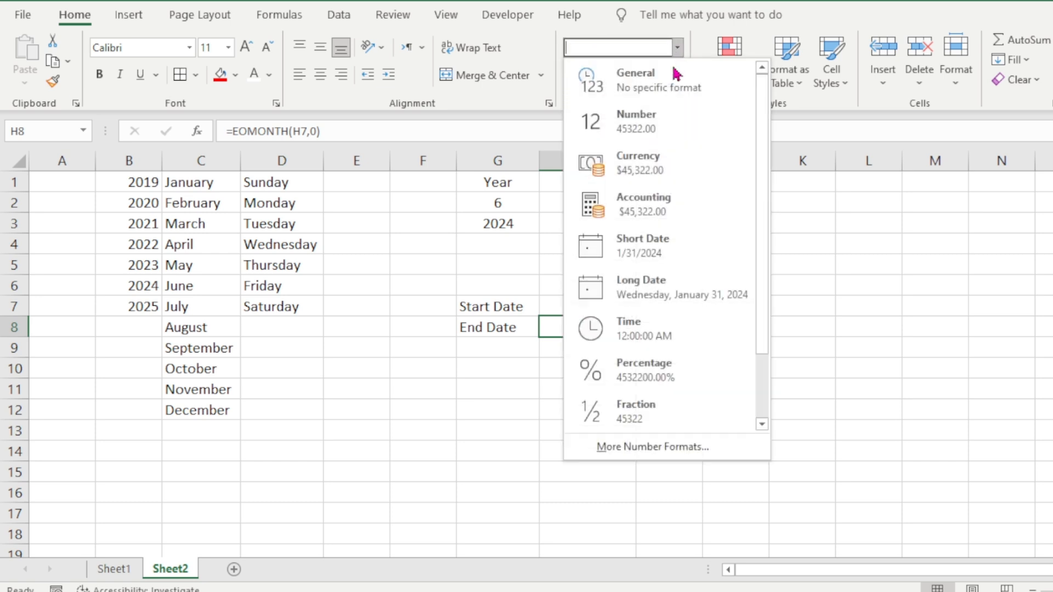
left_click(677, 258)
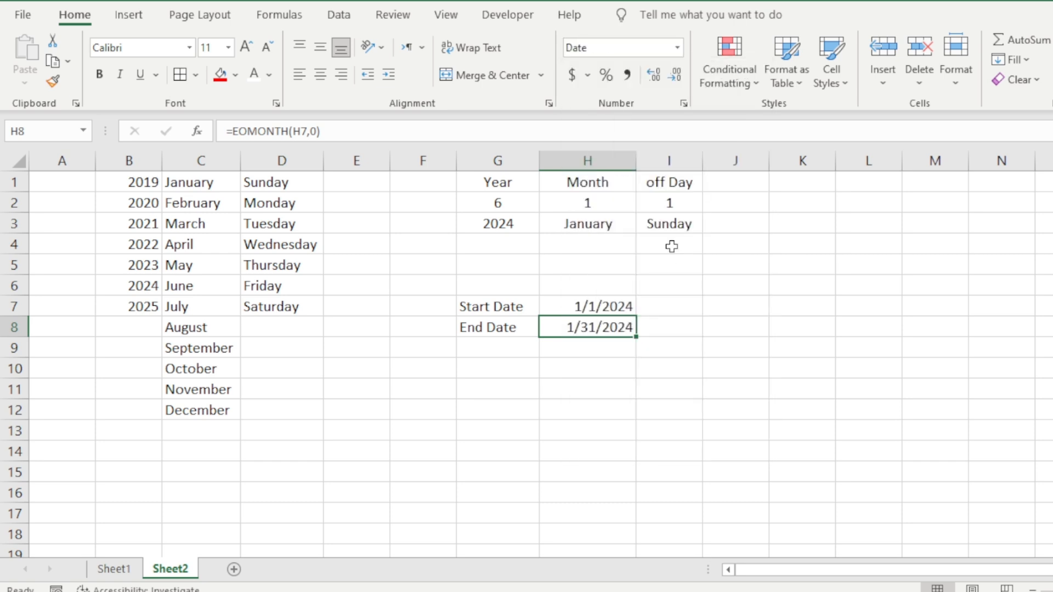
left_click(727, 317)
left_click(607, 327)
Step: On Sheet1, link cell H3 to the start date with the formula =Sheet2!H7
left_click(115, 571)
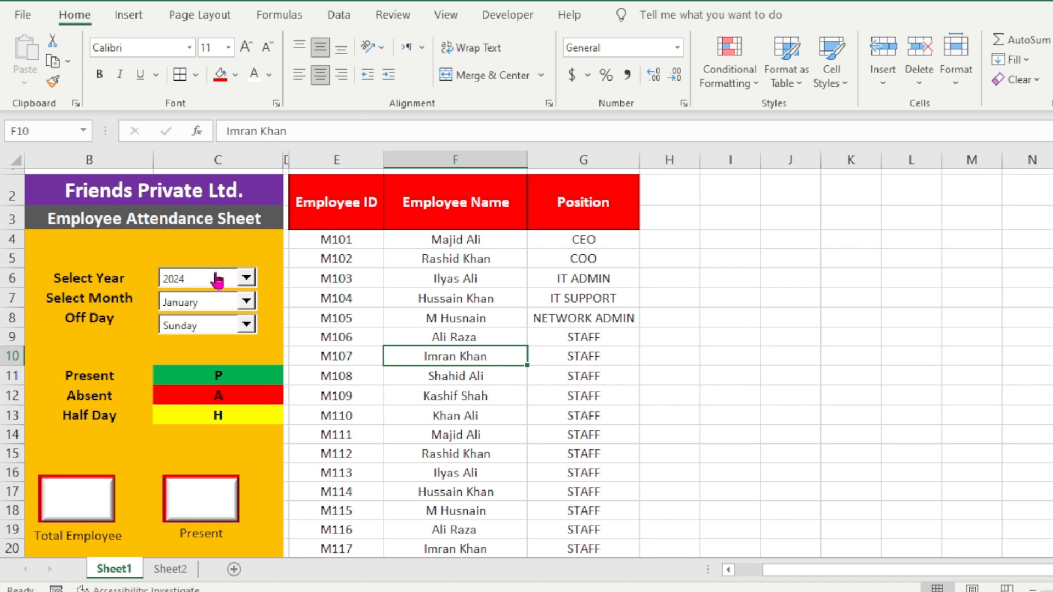
left_click(170, 569)
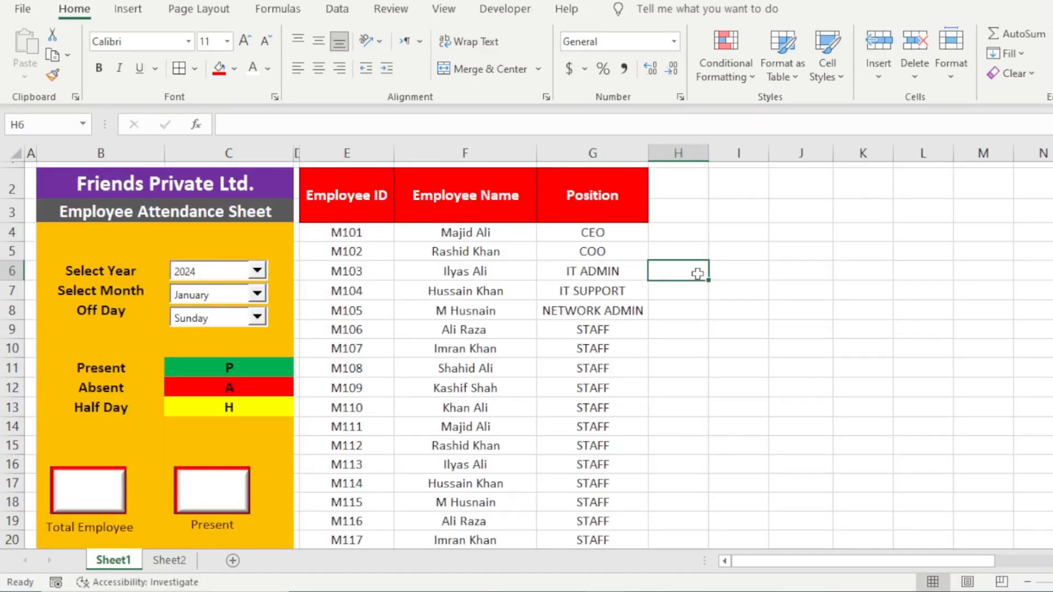
left_click(679, 213)
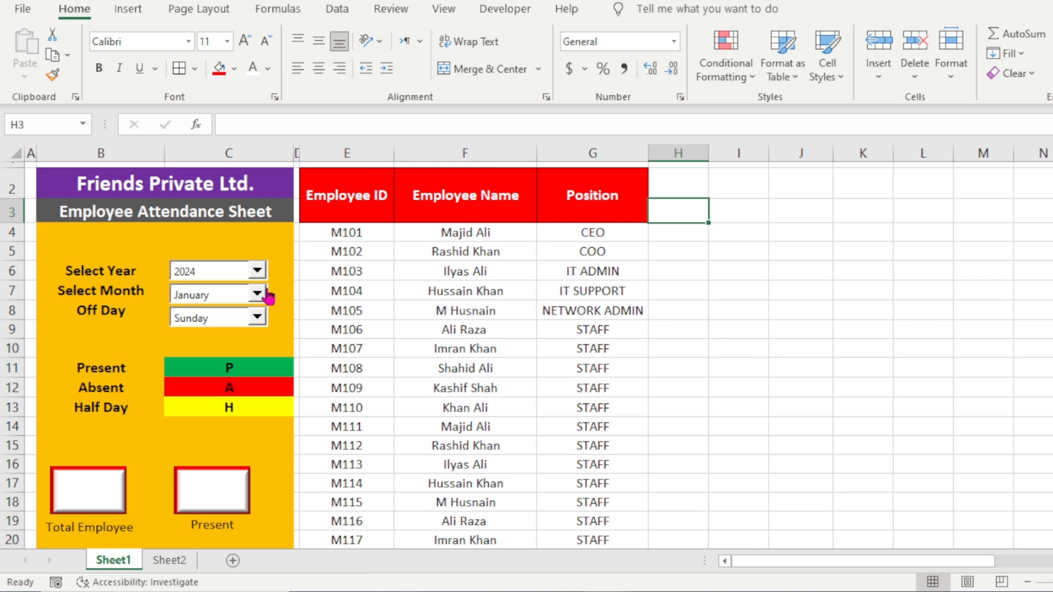
type("=")
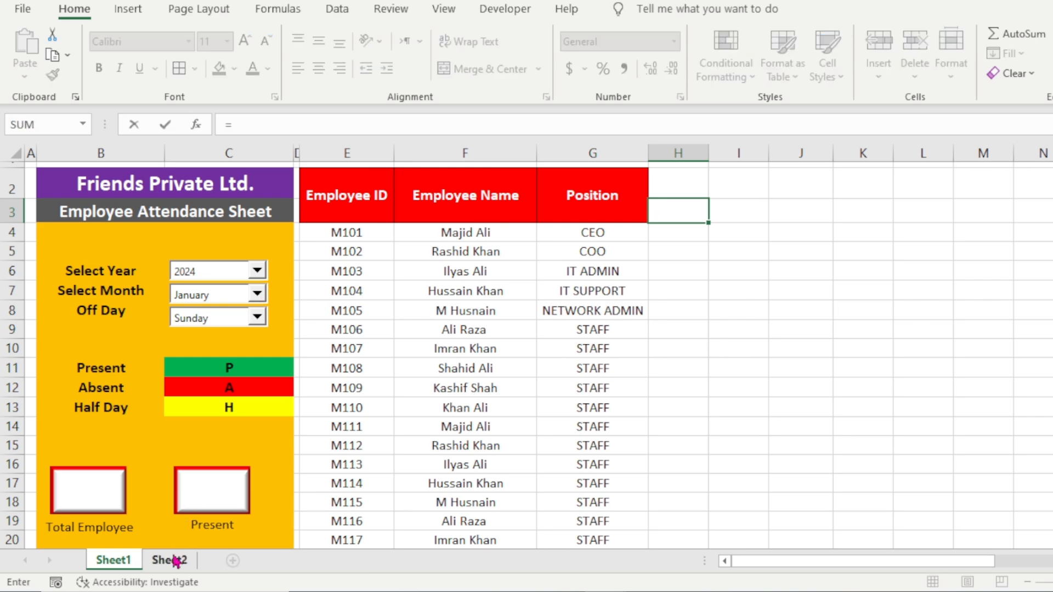
left_click(173, 560)
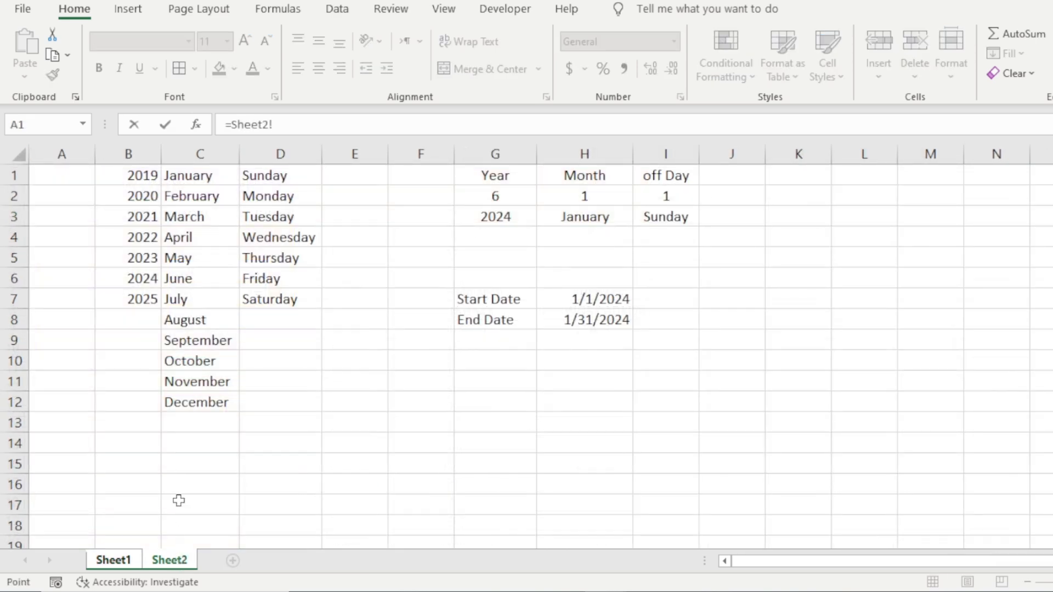
left_click(603, 298)
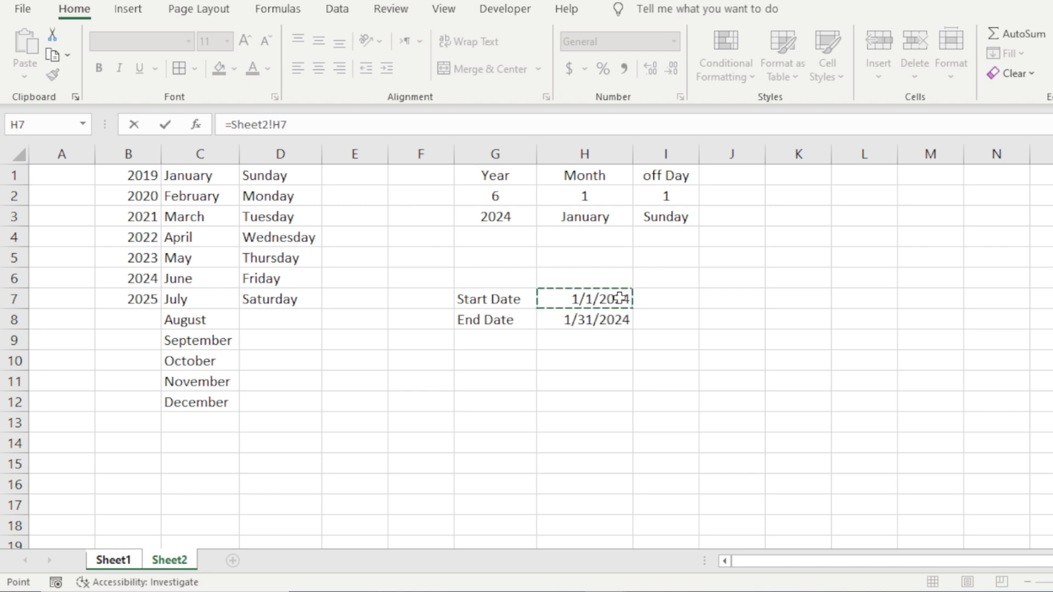
key("Return")
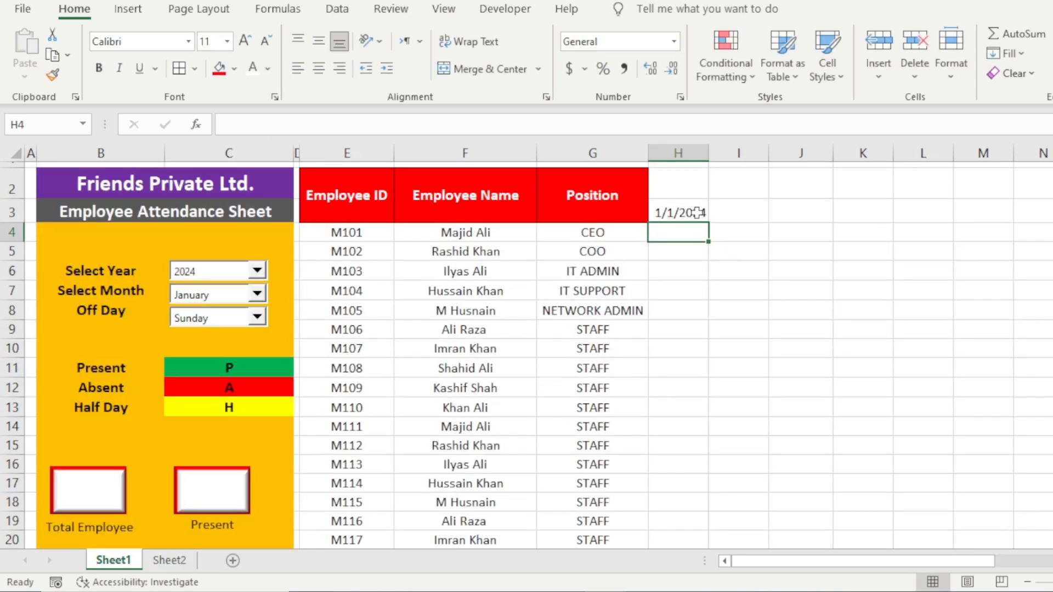
Step: Apply the custom number format dd to H3 on Sheet1 to show only the day of the date
left_click(697, 213)
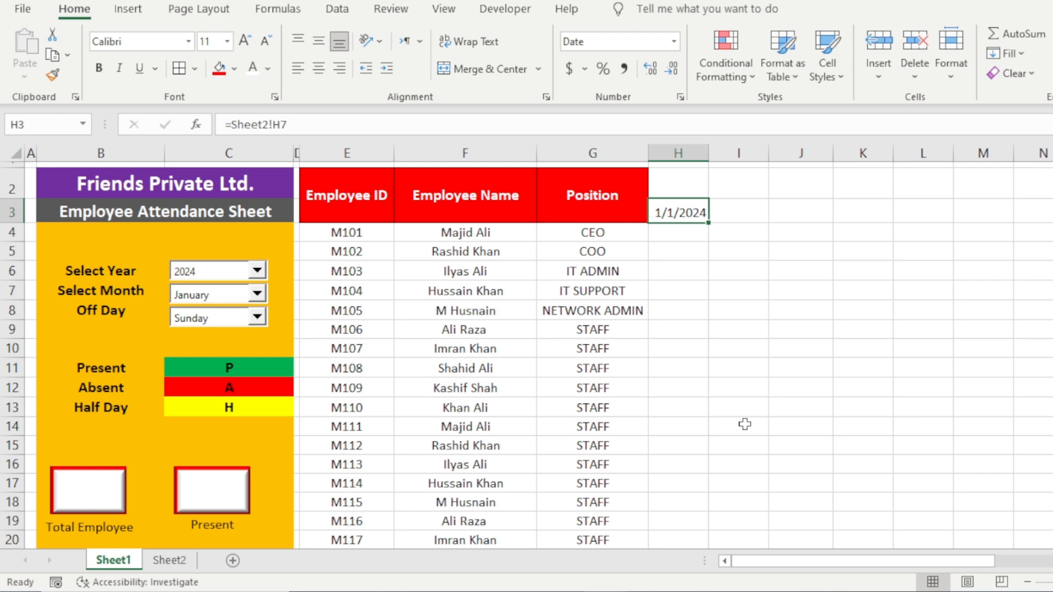
key("ctrl+1")
left_click(222, 263)
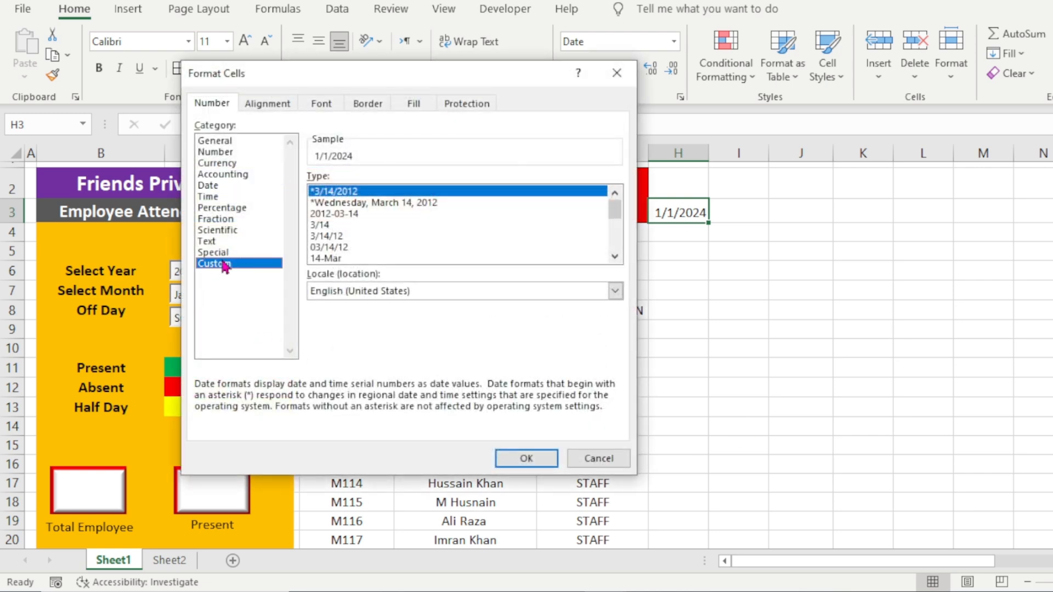
key("BackSpace")
key("BackSpace")
key("BackSpace")
key("BackSpace")
key("BackSpace")
key("BackSpace")
key("BackSpace")
key("BackSpace")
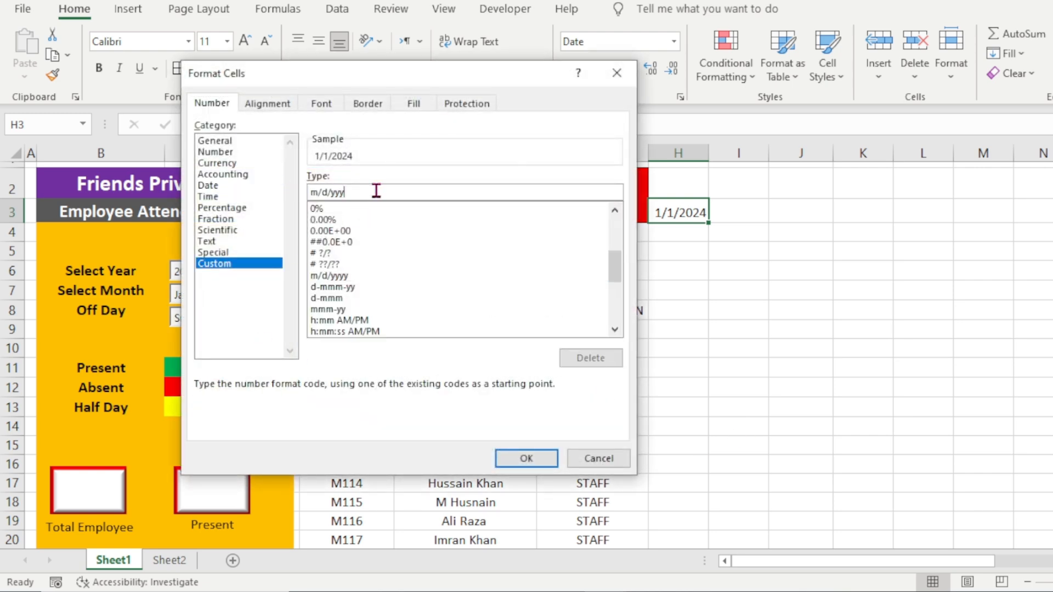
type("dd")
left_click(527, 458)
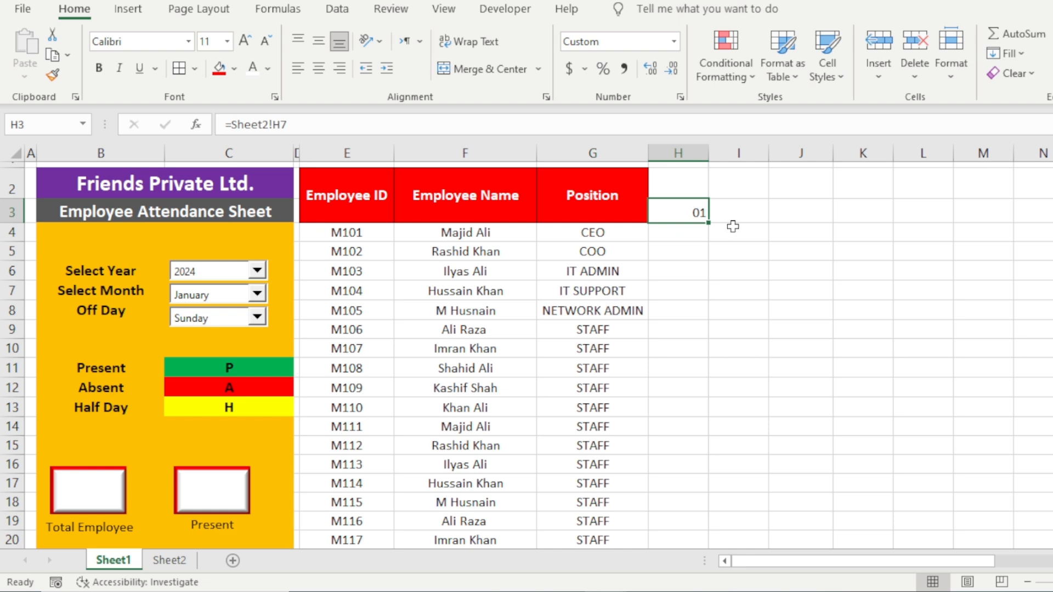
Step: Enter the formula =IF(H3<Sheet2!$H$8,H3+1,0) in I3 of Sheet1 to produce the following day up to the end date
left_click(742, 212)
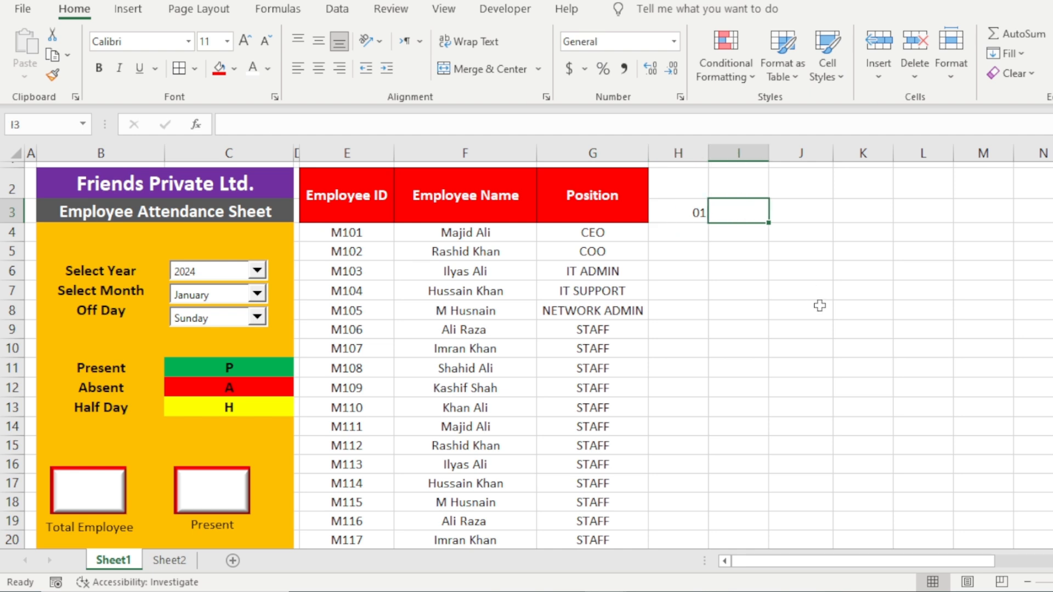
type("=")
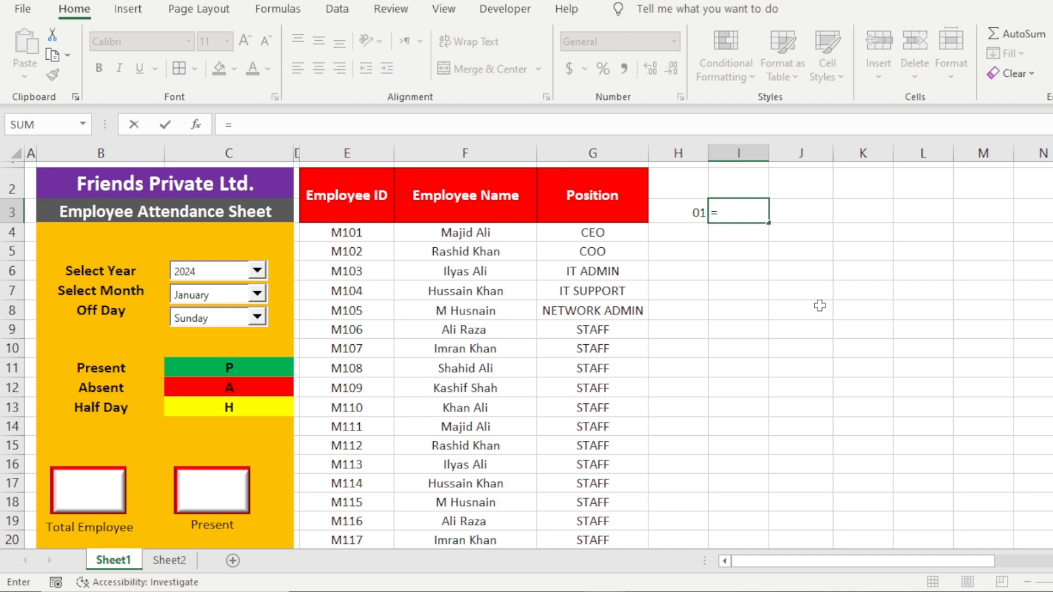
type("if")
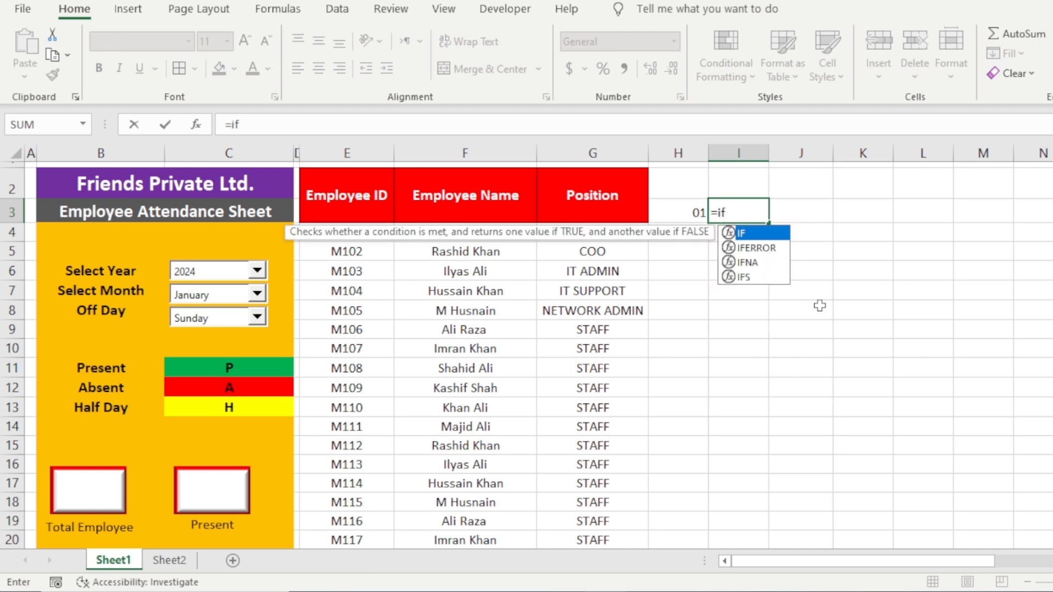
key("Tab")
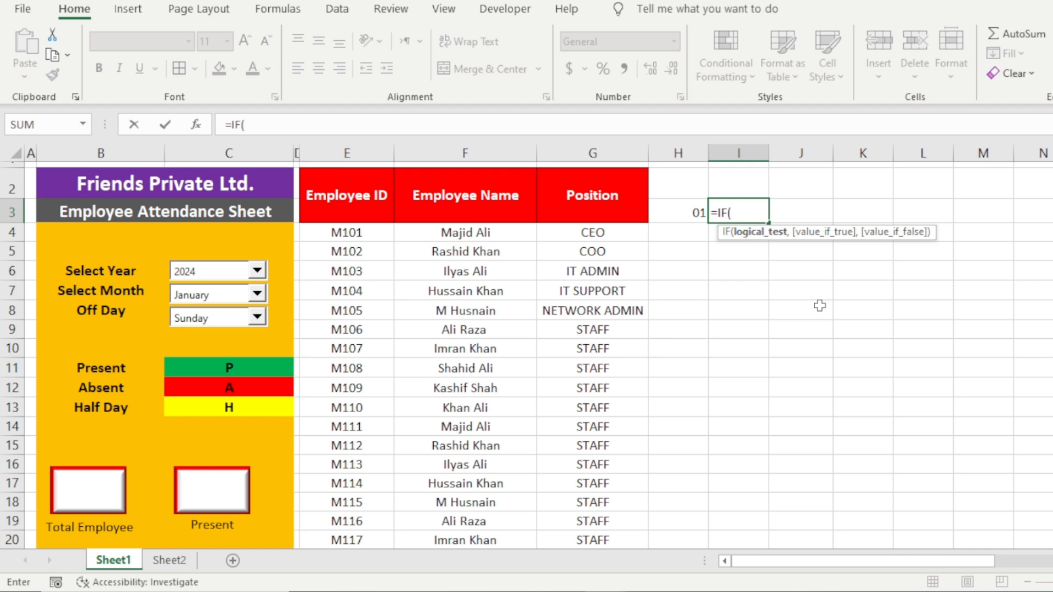
left_click(692, 214)
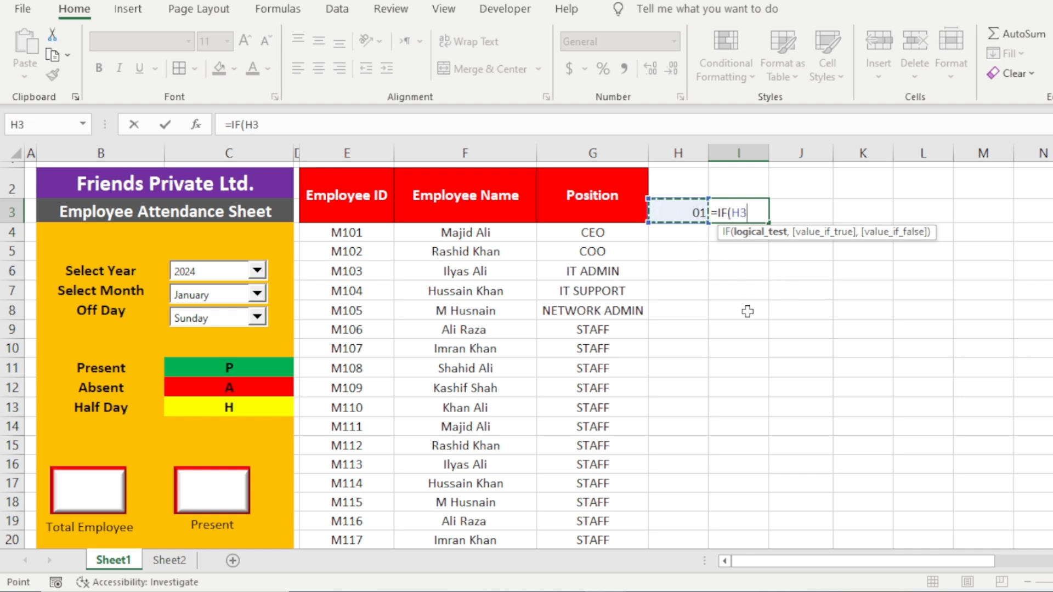
type("<")
left_click(169, 560)
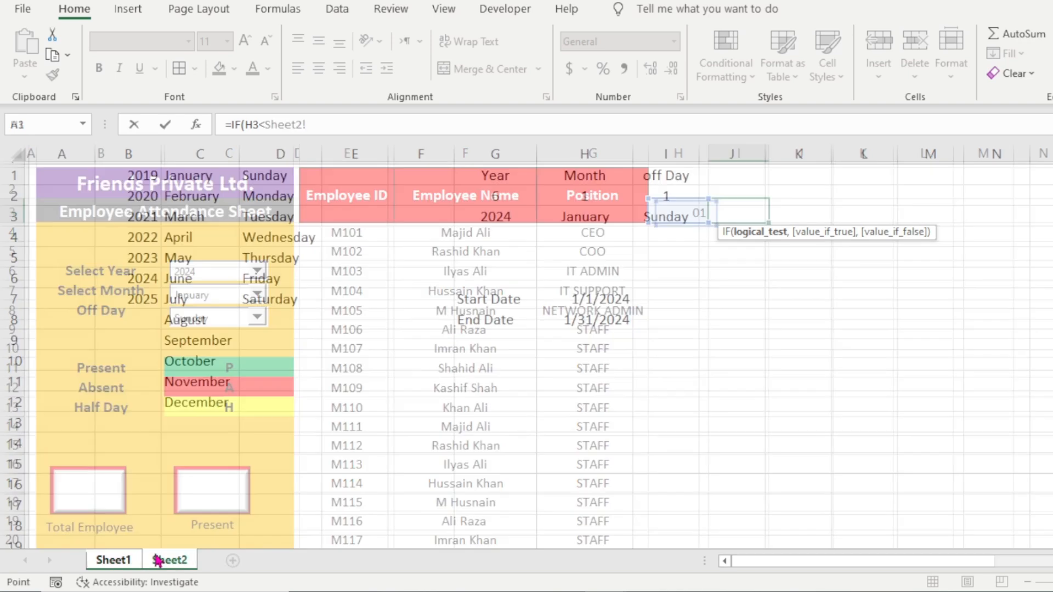
left_click(617, 320)
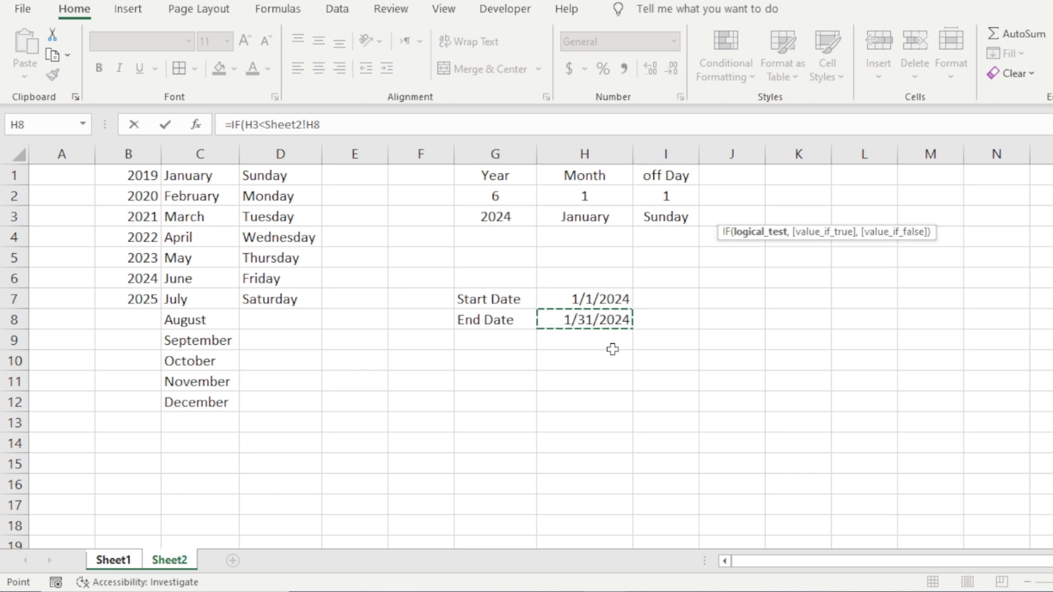
key("F4")
left_click(398, 124)
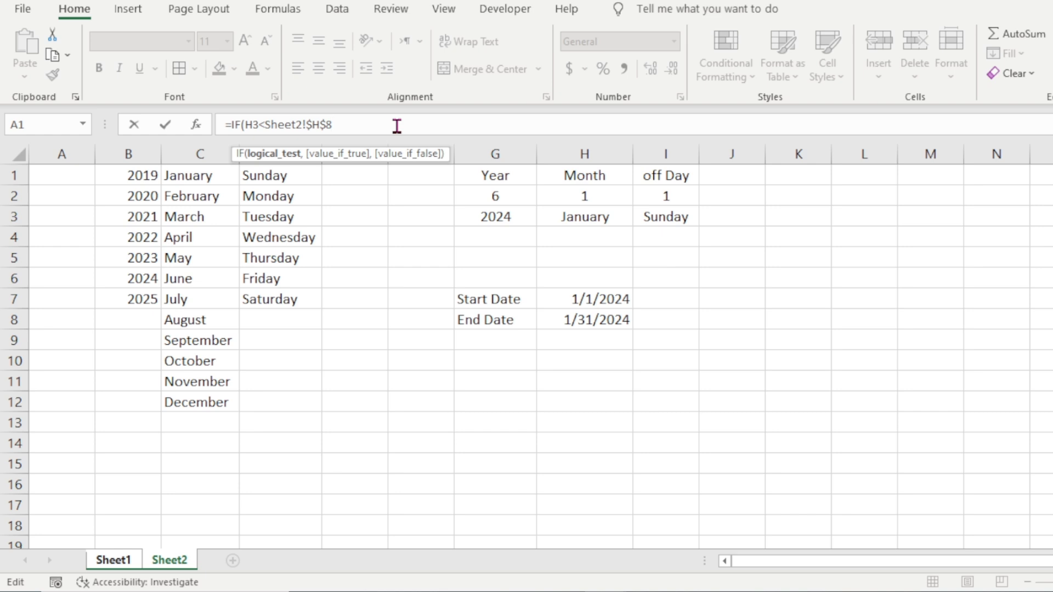
type("h3+1,")
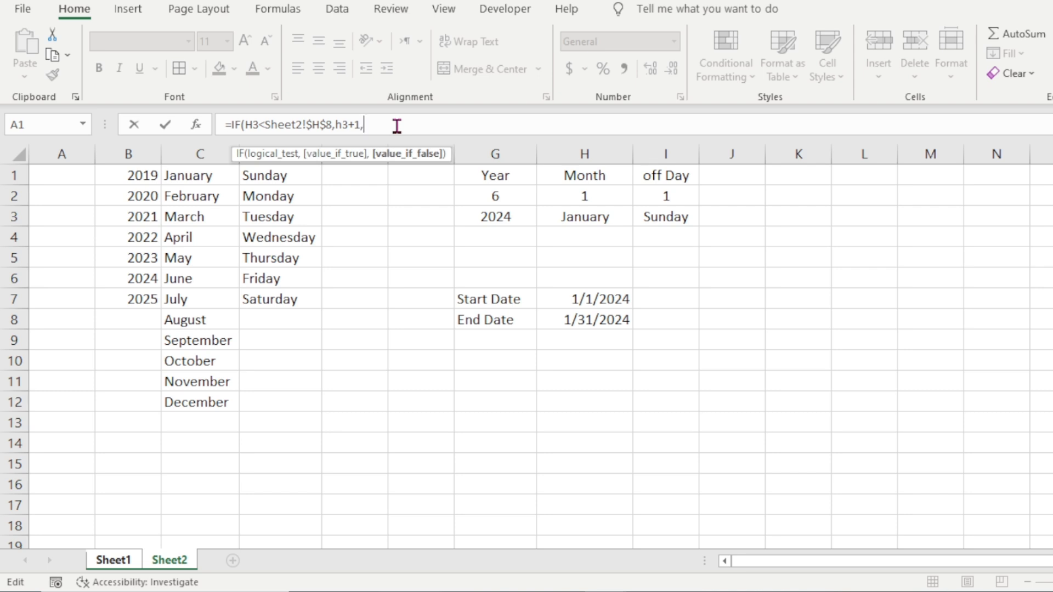
type("0)")
key("Return")
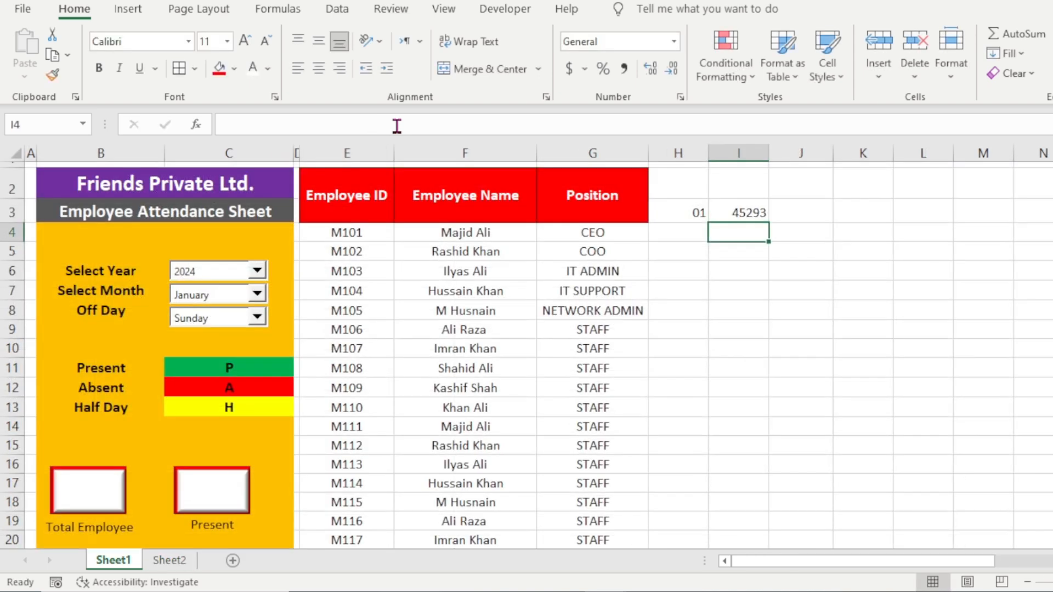
Step: Apply the custom number format dd to cell I3
left_click(741, 208)
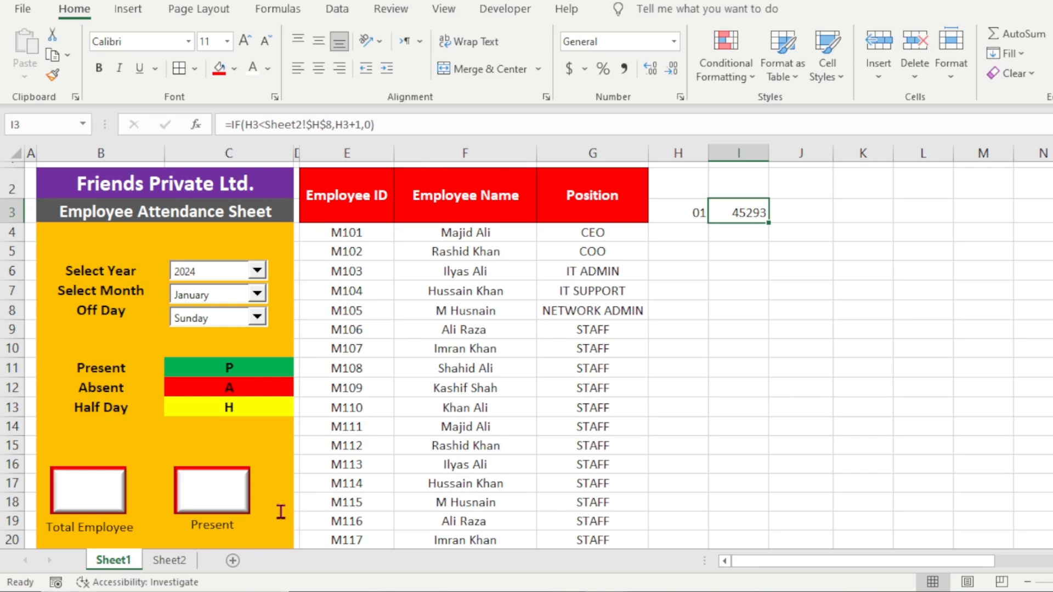
key("ctrl+1")
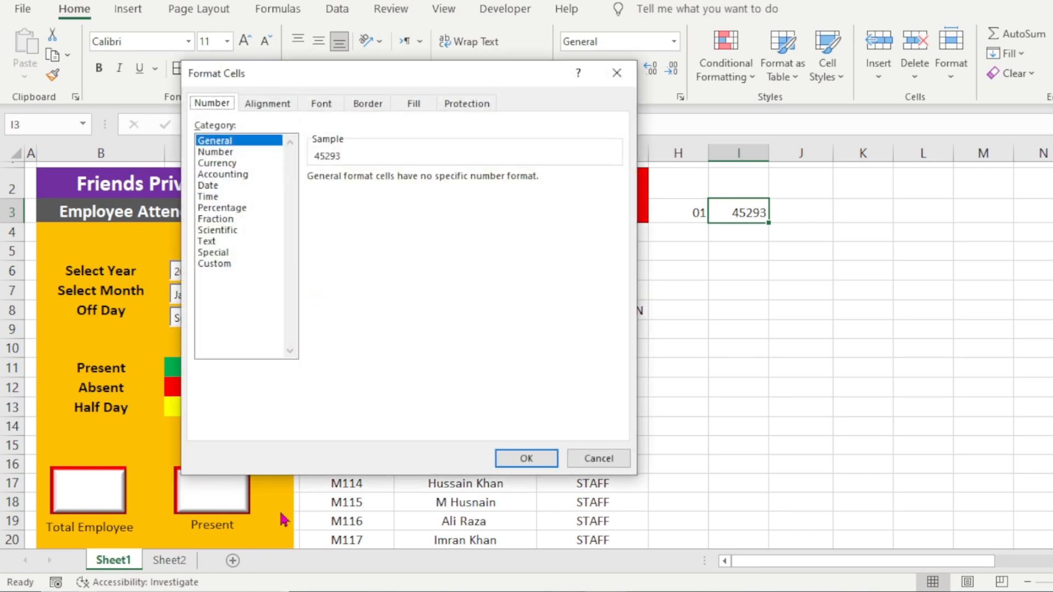
left_click(217, 254)
left_click(220, 264)
left_click_drag(354, 193, 303, 190)
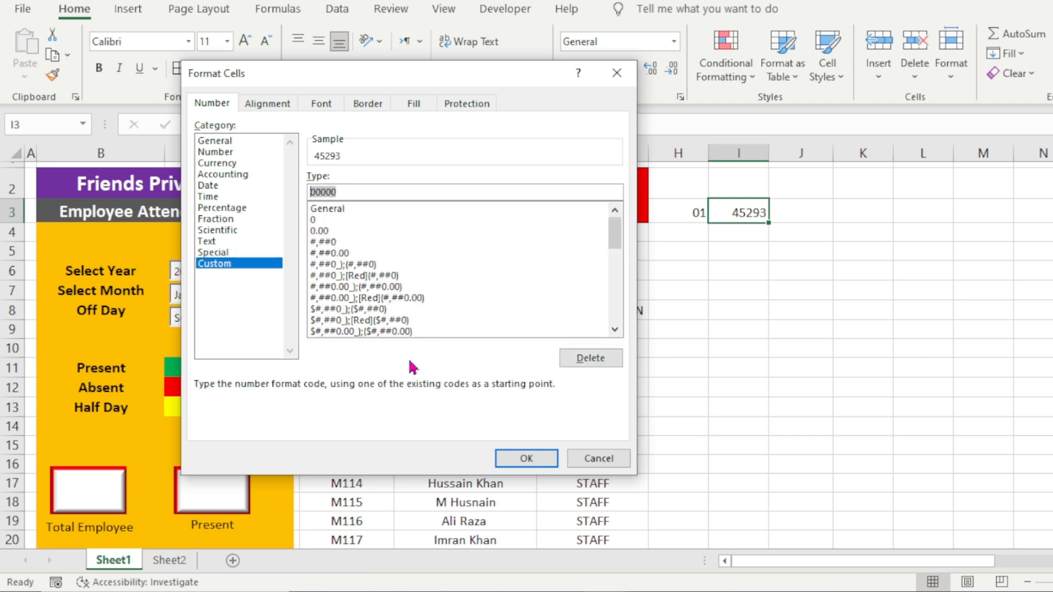
key("BackSpace")
type("dd")
key("Return")
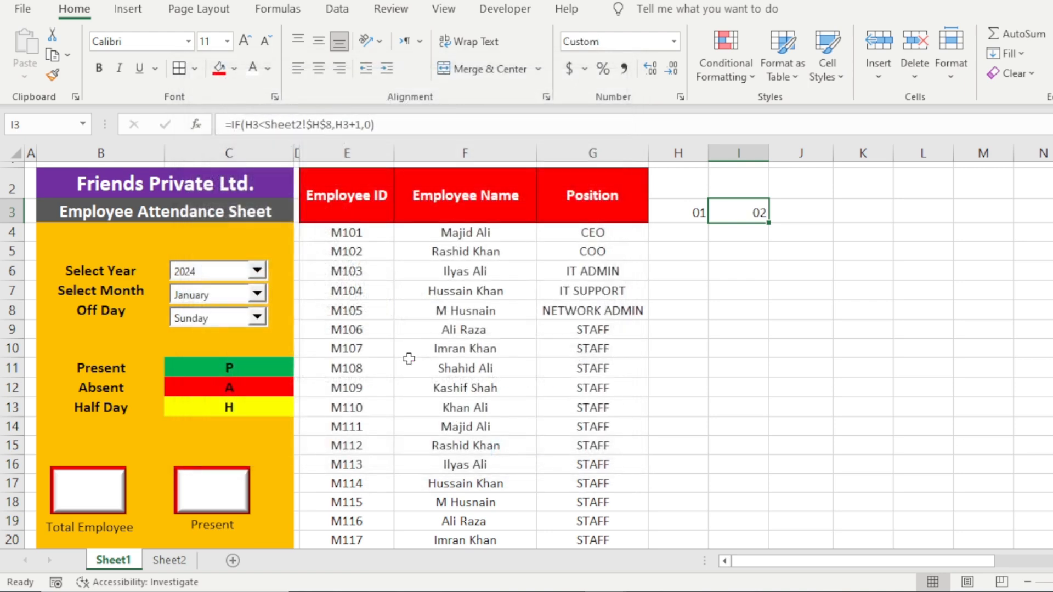
Step: Fill the day formula from I3 across row 3 through column AB
left_click(669, 390)
left_click(747, 213)
left_click_drag(770, 223, 1050, 214)
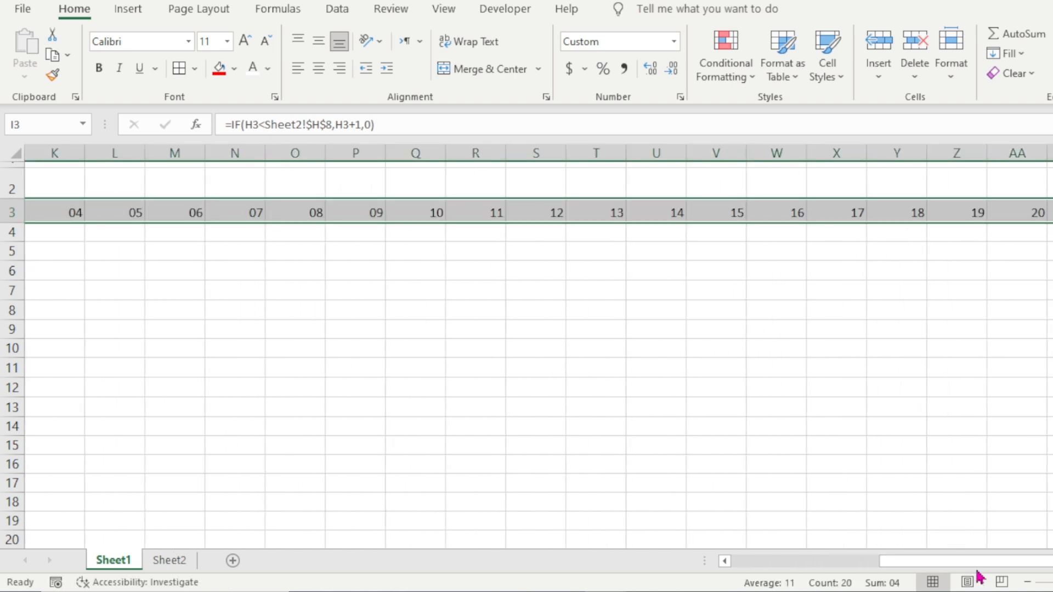
Step: Narrow columns H through AL so all day numbers fit compactly, and make their text bold
key("ctrl+Right")
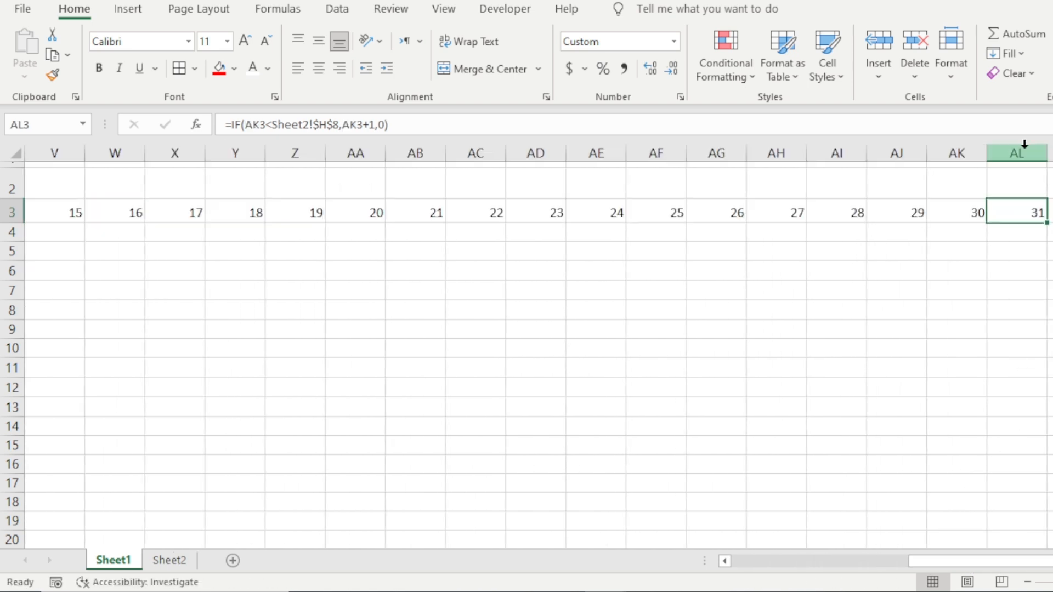
left_click_drag(1017, 153, 53, 158)
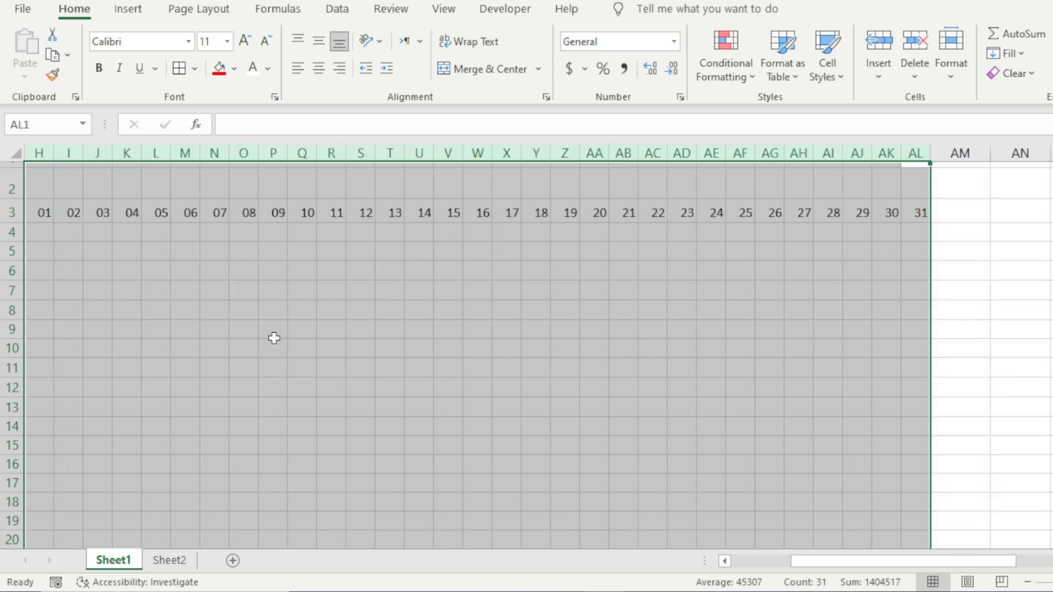
left_click_drag(903, 565, 878, 566)
left_click(1027, 582)
left_click(1027, 583)
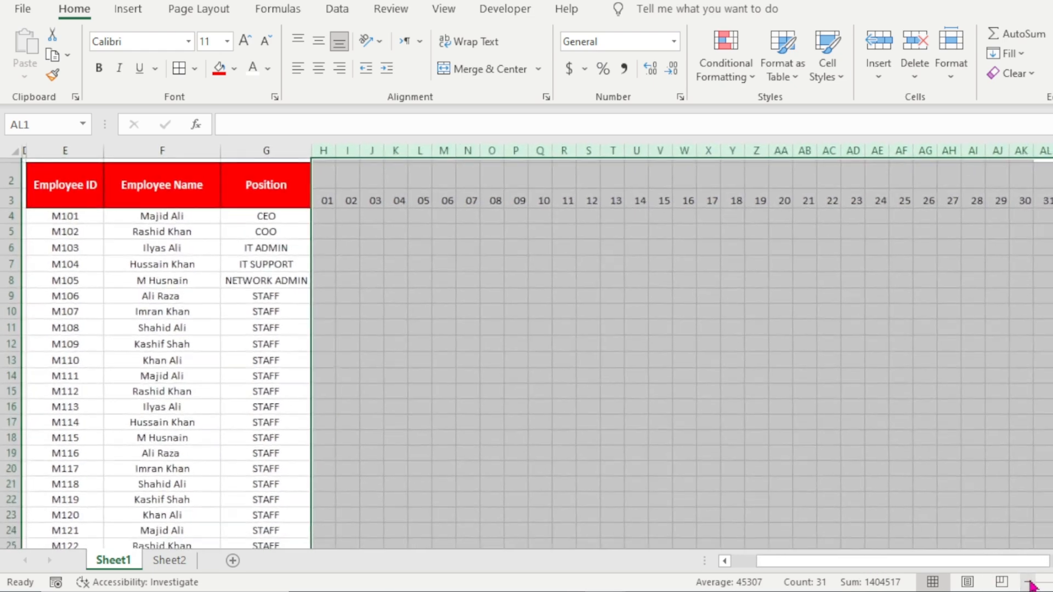
left_click_drag(873, 565, 922, 564)
left_click_drag(335, 148, 332, 148)
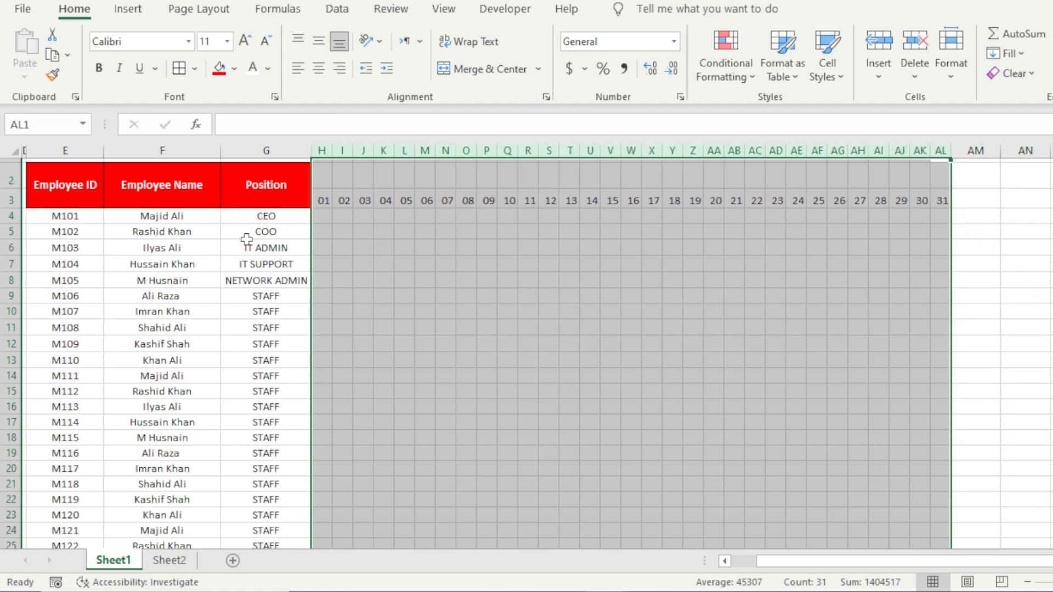
left_click(98, 73)
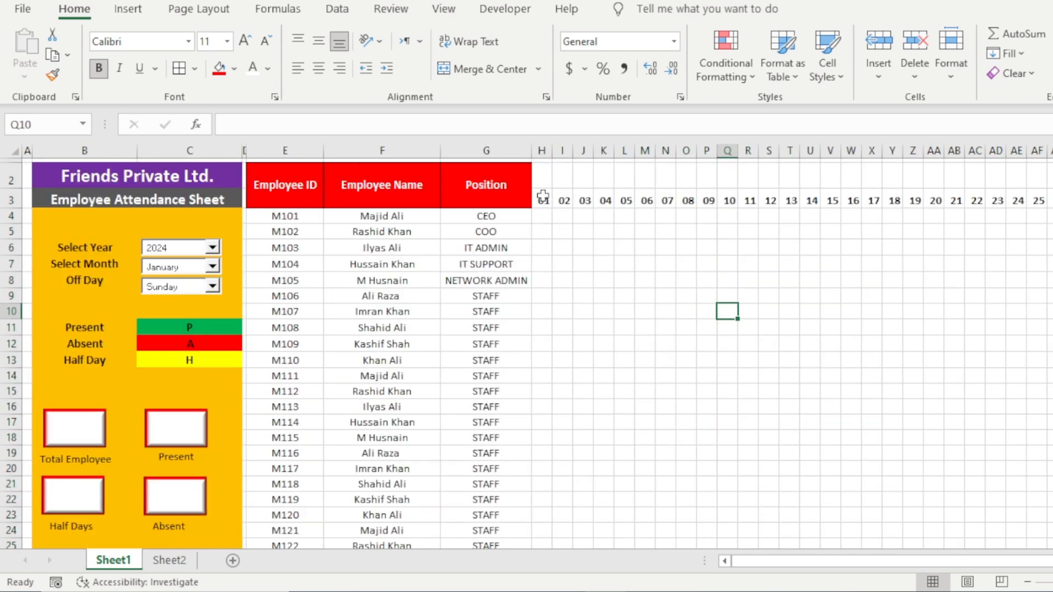
Step: Make row 2 slightly taller and enter the formula =TEXT(H3,"ddd") in H2 to show the weekday
left_click(543, 184)
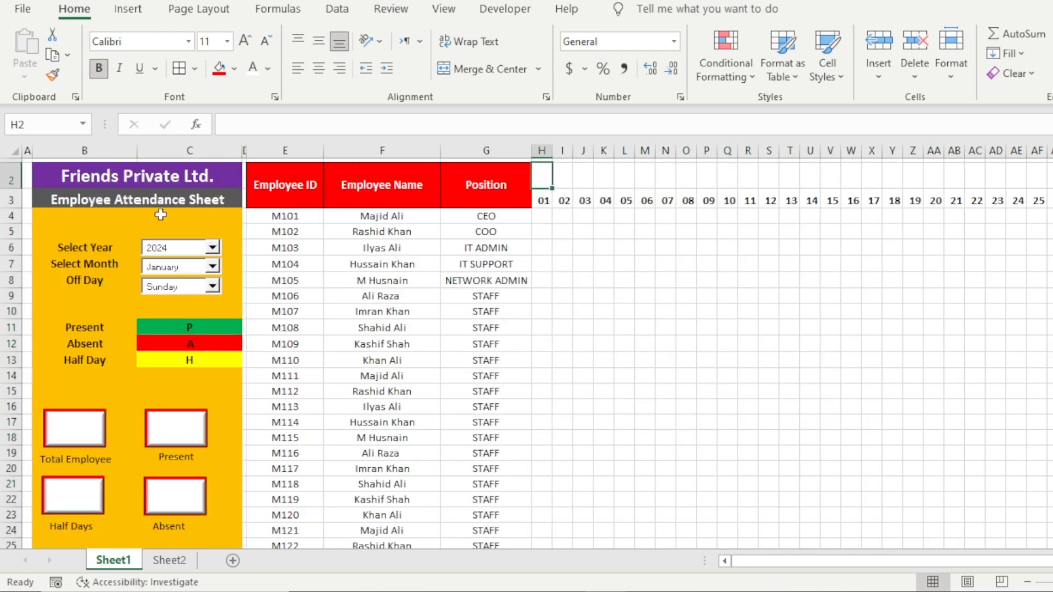
left_click_drag(19, 191, 18, 195)
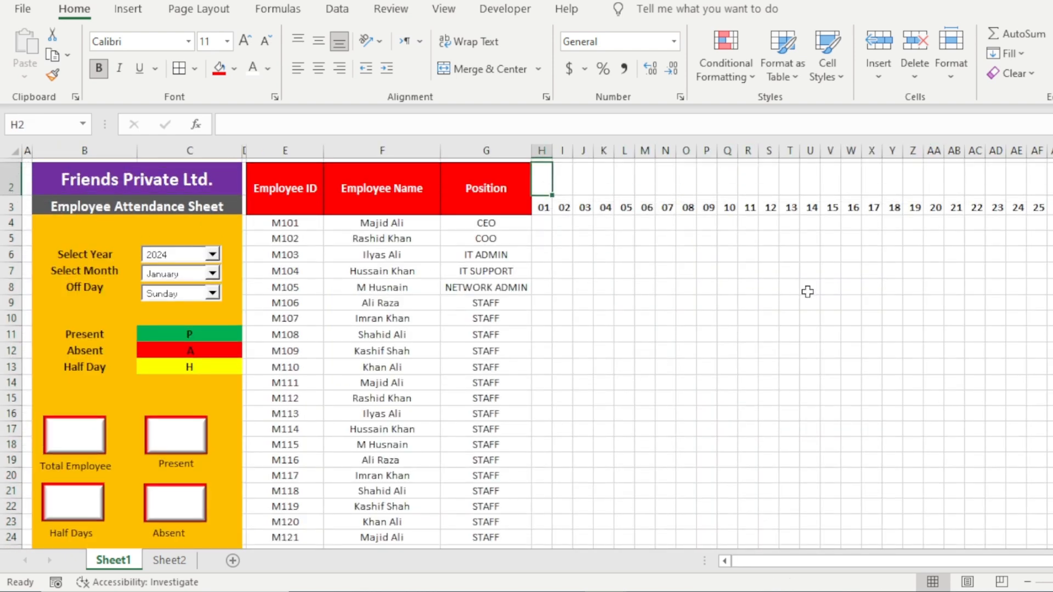
type("=text")
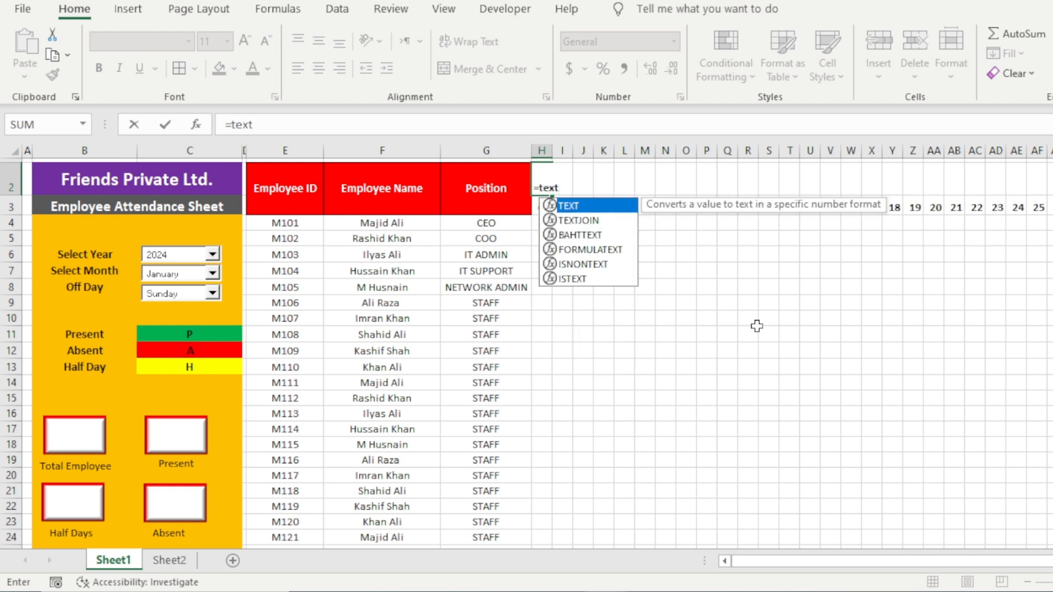
key("Tab")
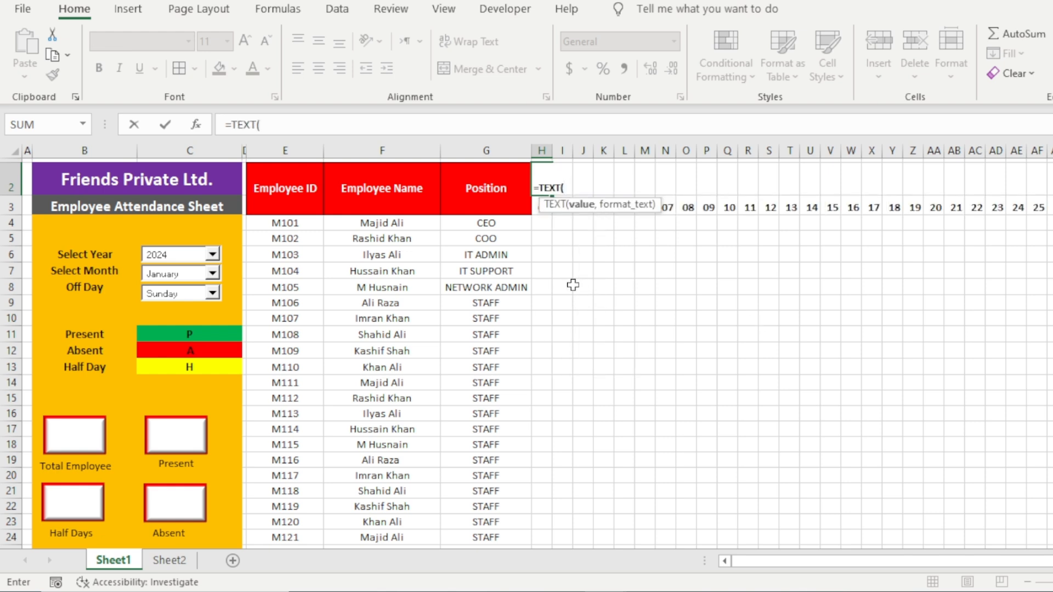
left_click(541, 211)
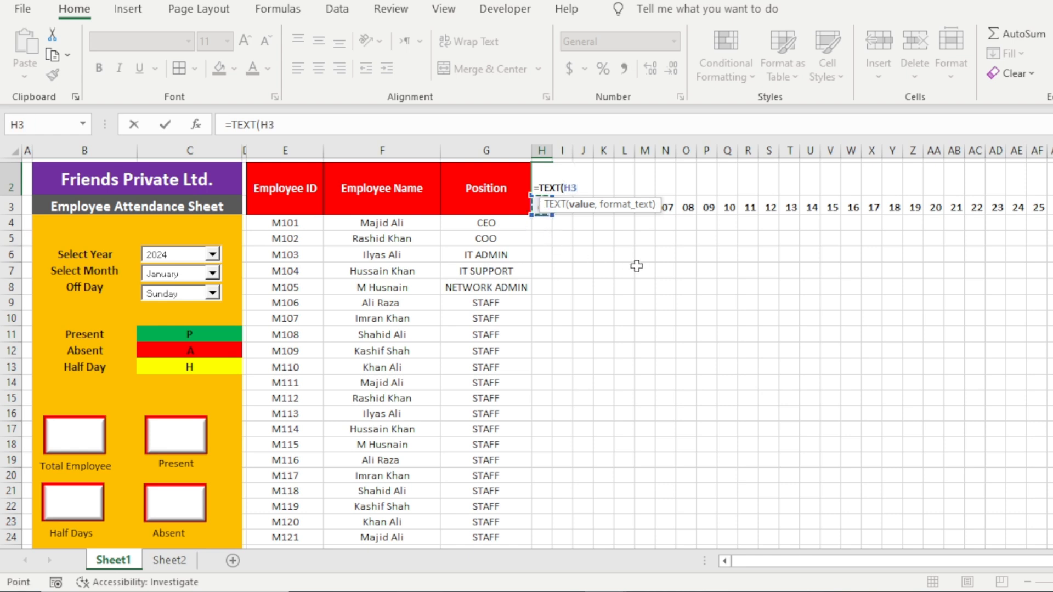
type(",")
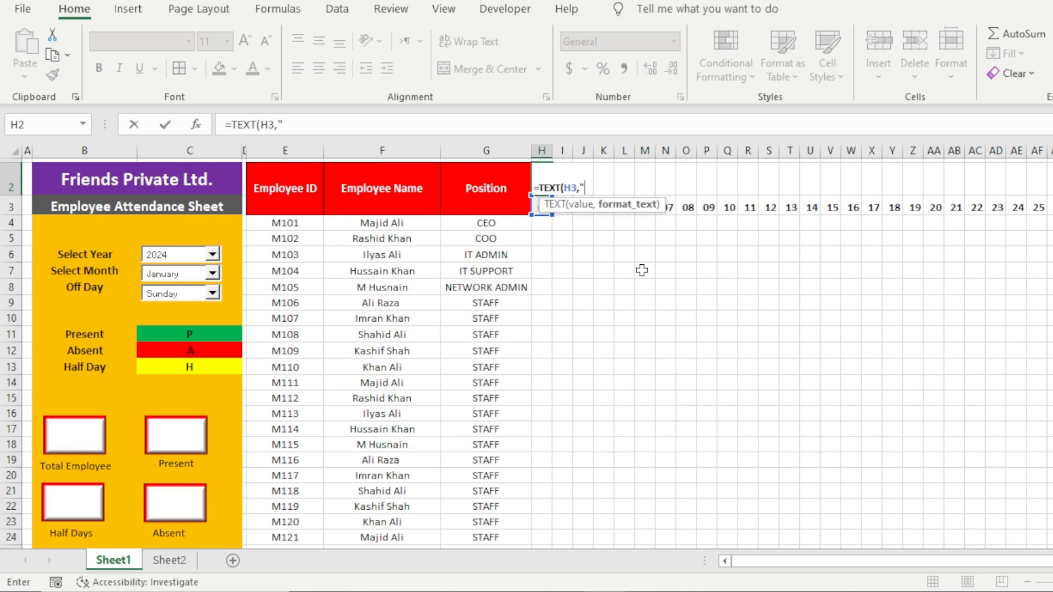
type("\"ddd\")")
key("Return")
key("Up")
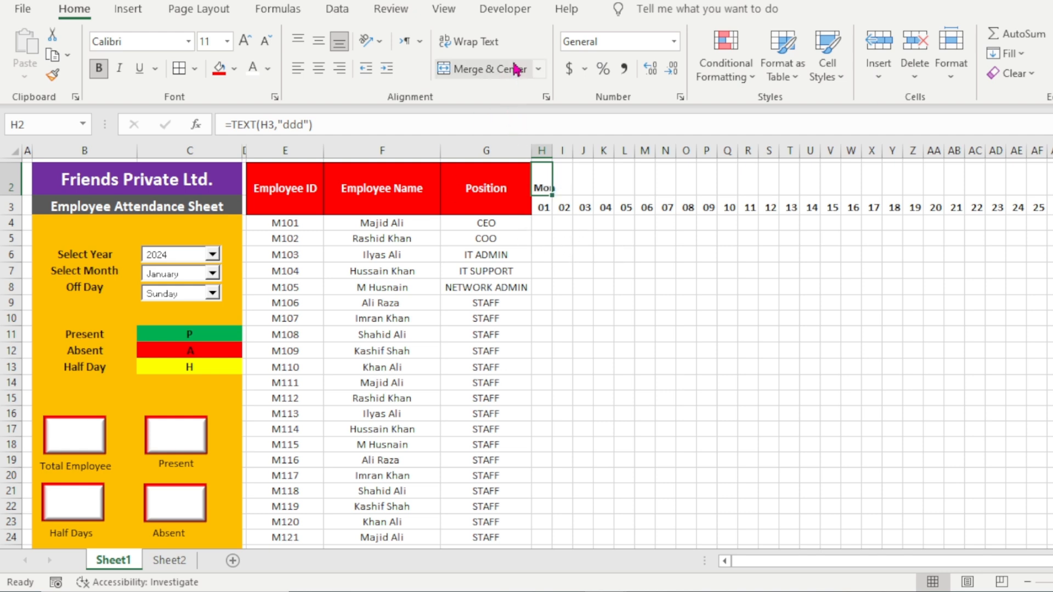
Step: Rotate the weekday text in H2 upward and fill the formula across row 2 through AL2
left_click(378, 41)
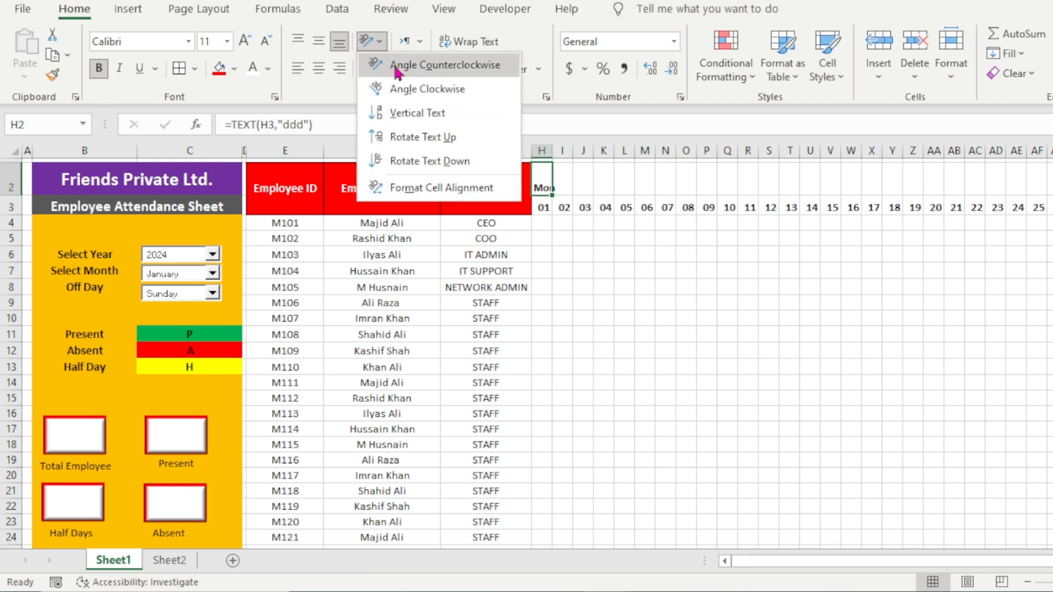
left_click(435, 138)
left_click_drag(664, 303, 683, 302)
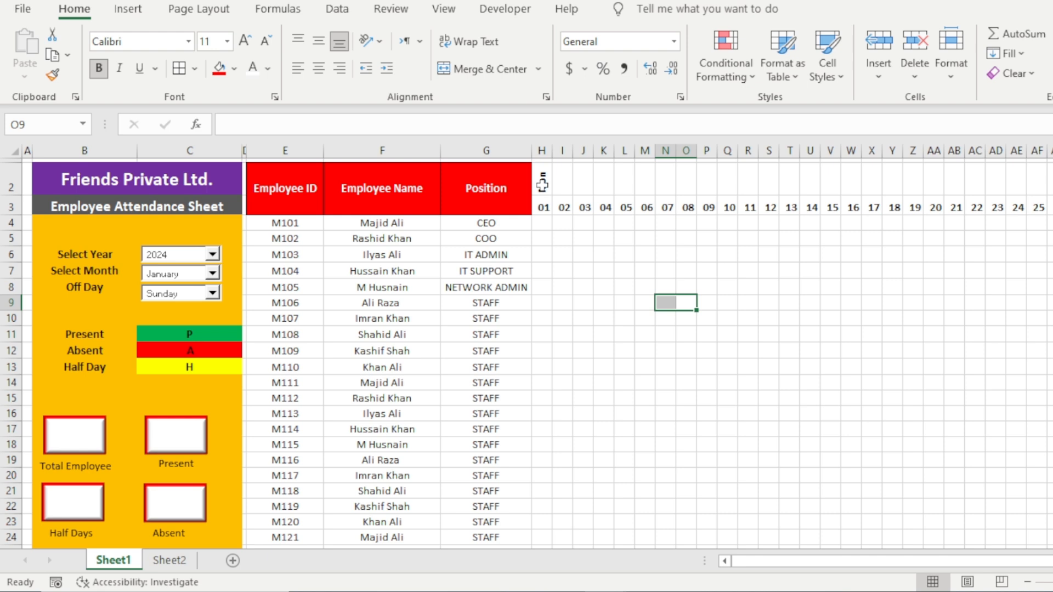
left_click(552, 188)
left_click_drag(552, 193, 1050, 194)
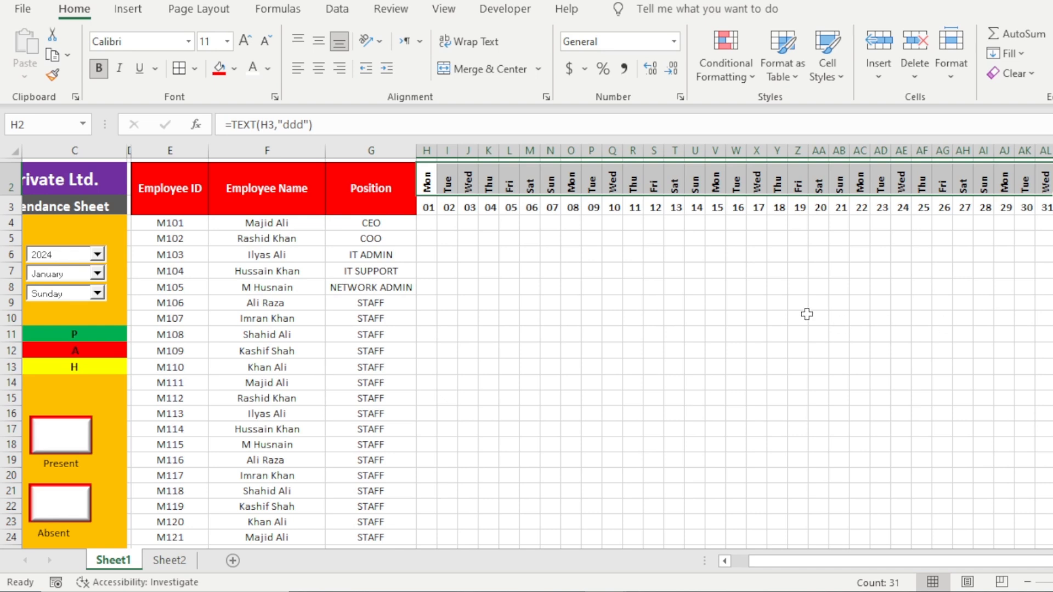
left_click(655, 274)
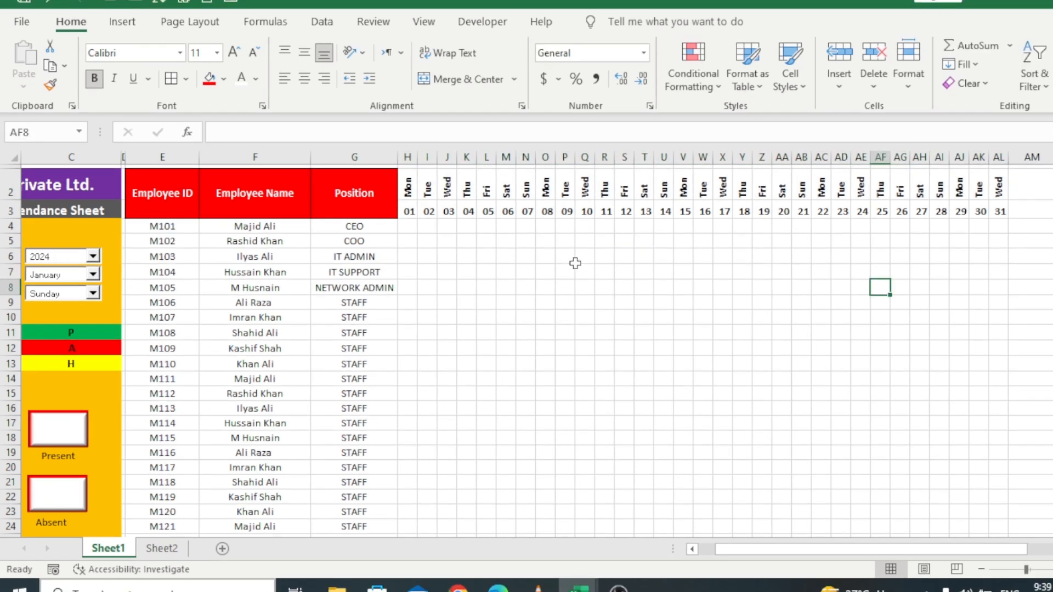
Step: Fill the weekday cells H2:AL2 with orange and the day number cells H3:AL3 with gray
left_click_drag(606, 257, 596, 254)
left_click_drag(411, 189, 1000, 189)
left_click(225, 80)
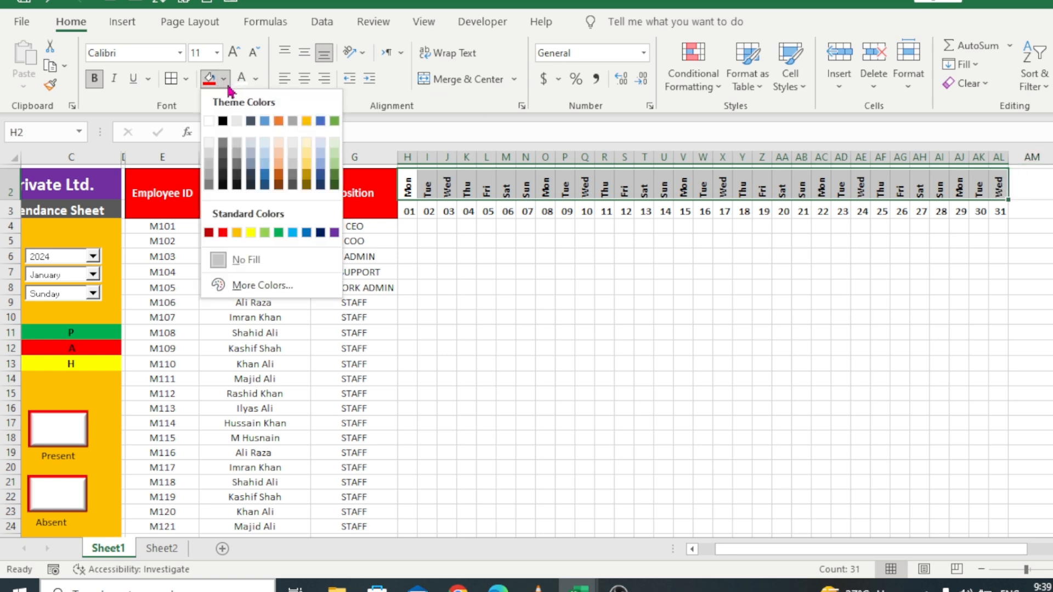
left_click(235, 229)
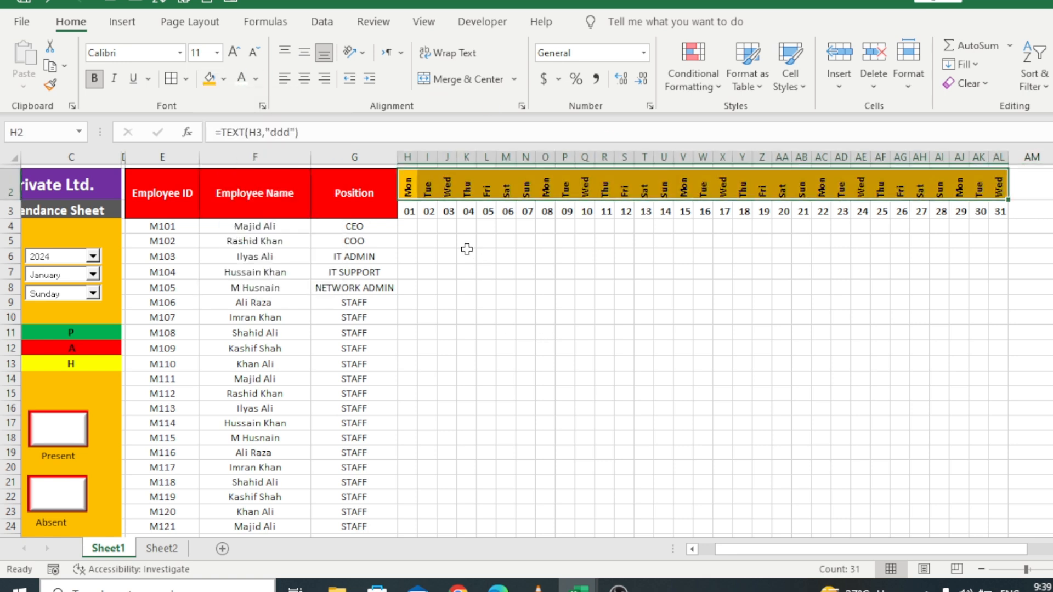
left_click_drag(408, 211, 997, 211)
left_click(224, 80)
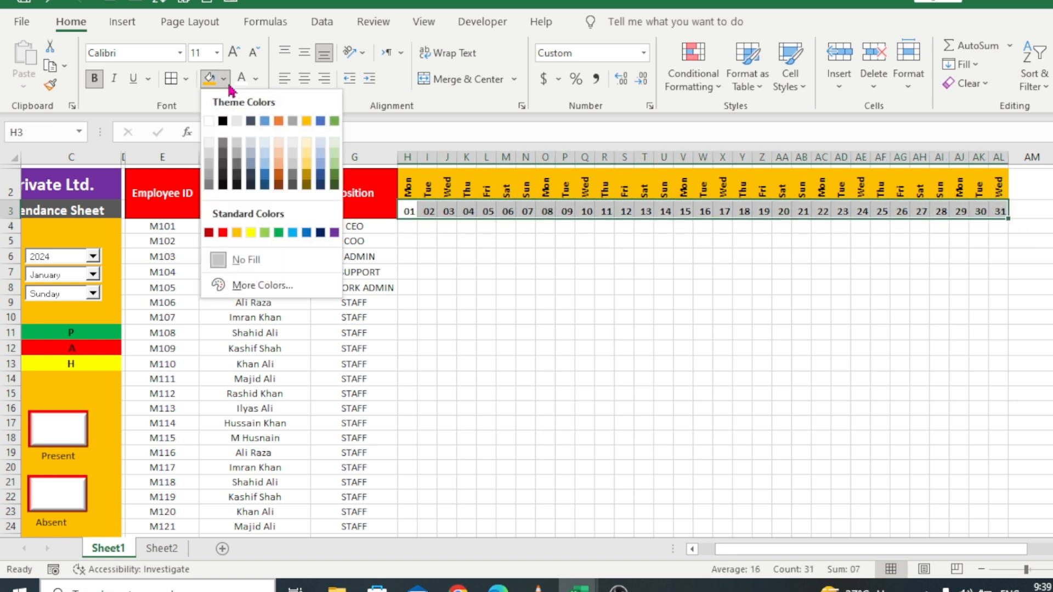
left_click(212, 174)
left_click(624, 364)
Step: Add all borders to the attendance grid H2:AL27
left_click_drag(407, 177, 987, 495)
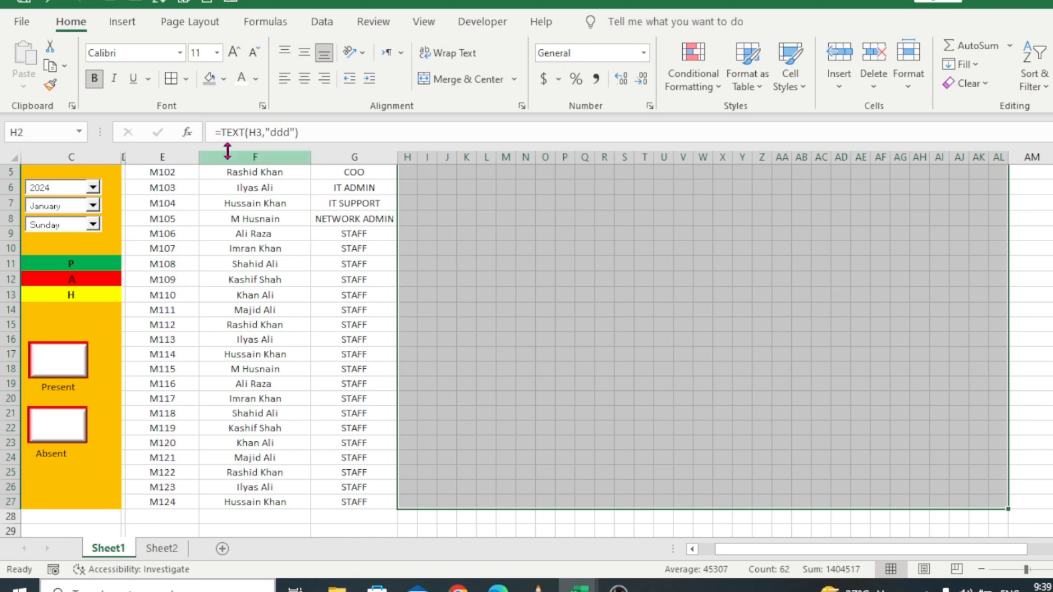
left_click(171, 80)
scroll(935, 438, "up", 1)
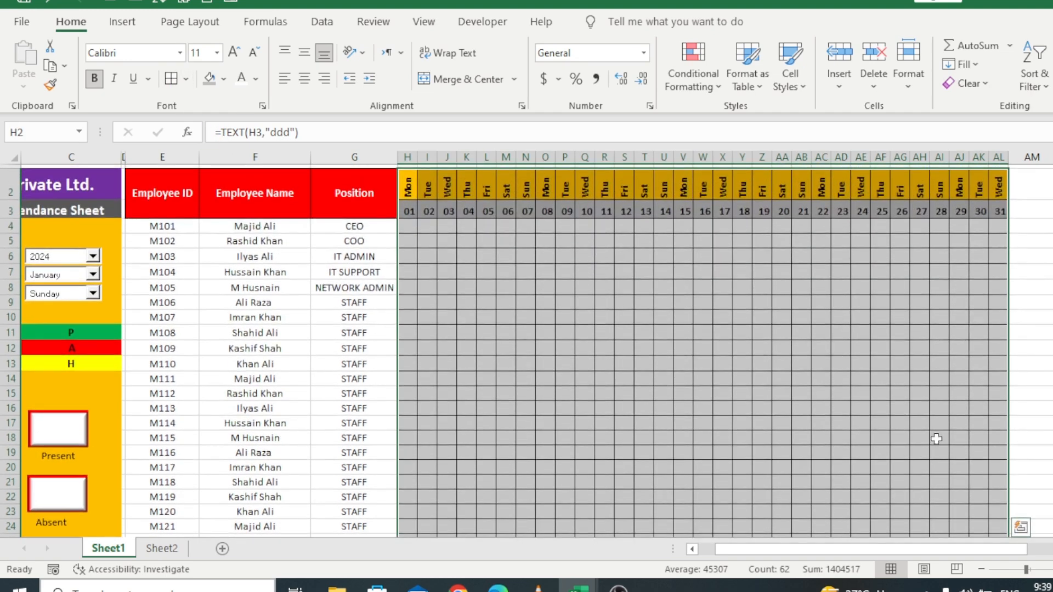
left_click(823, 365)
Step: Make the employee rows E4:G27 bold and add all borders to them
left_click_drag(849, 559, 805, 555)
left_click_drag(262, 227, 453, 513)
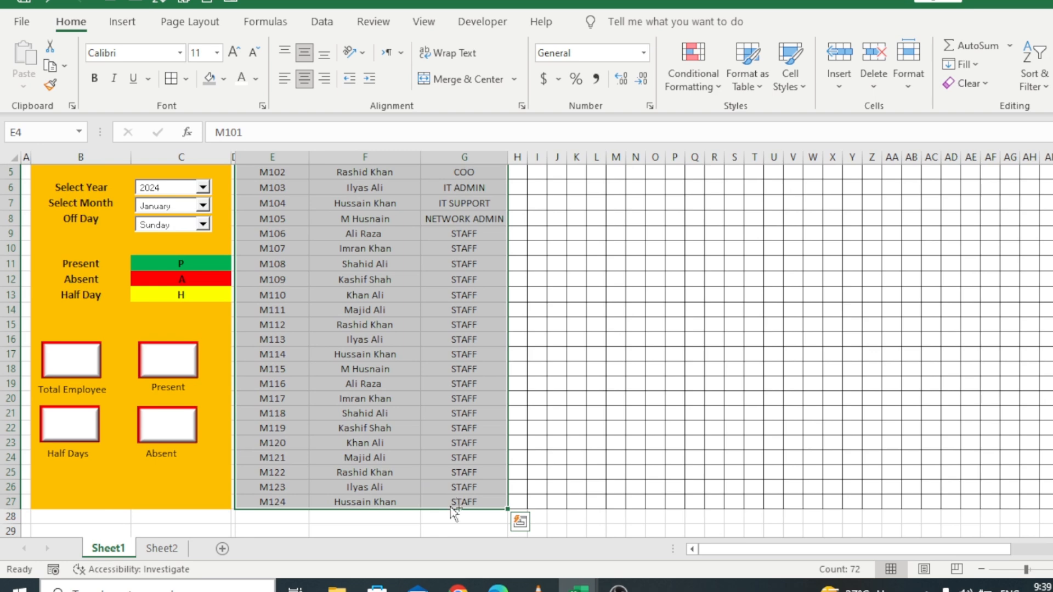
scroll(453, 513, "up", 1)
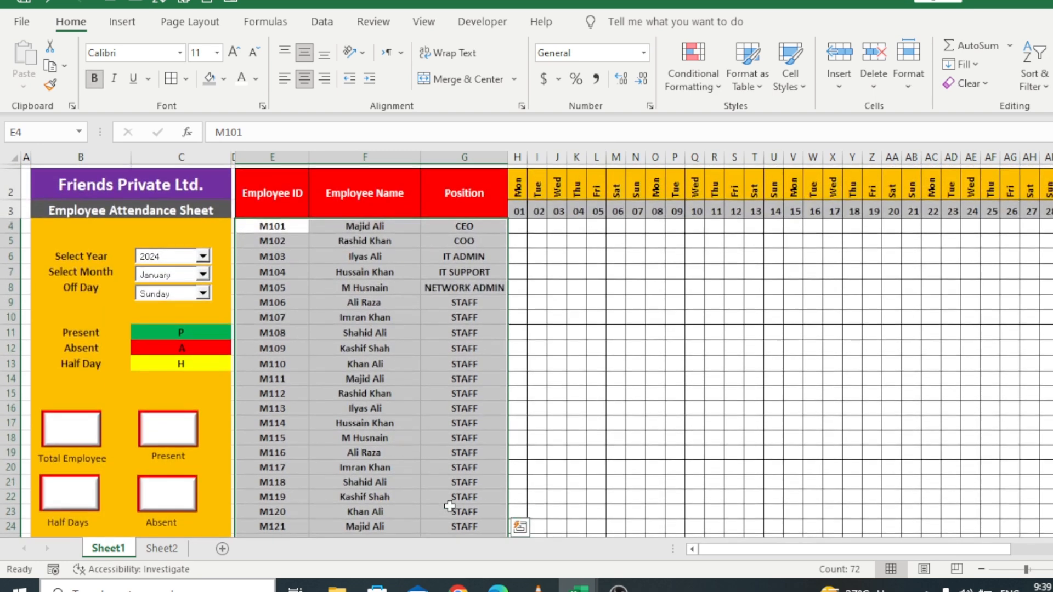
left_click(172, 78)
left_click(517, 423)
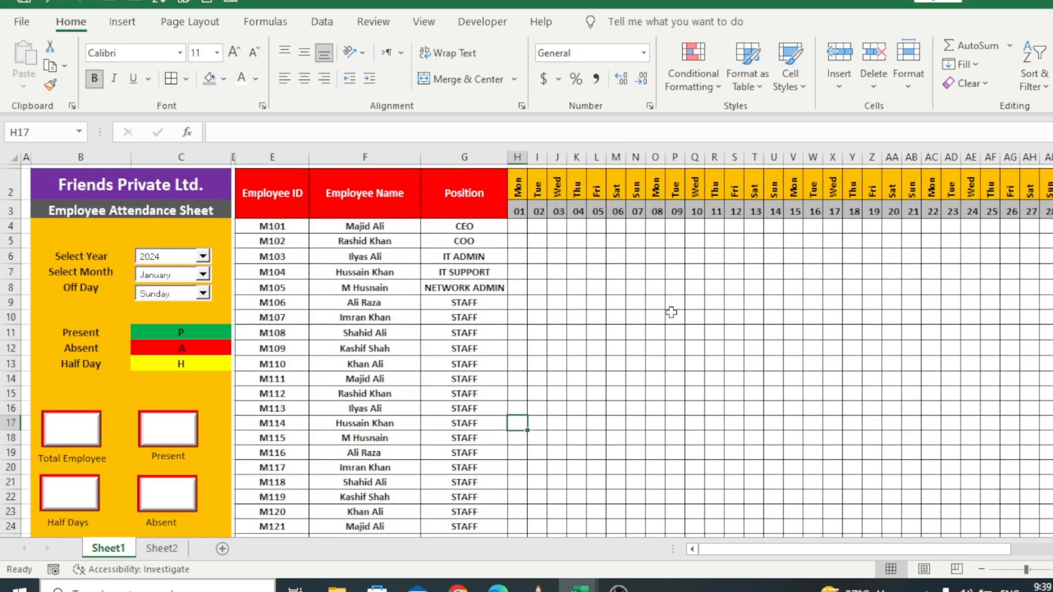
Step: Merge and center rows 2 and 3 separately in columns AM, AN and AO for the summary headers
left_click_drag(890, 550, 820, 559)
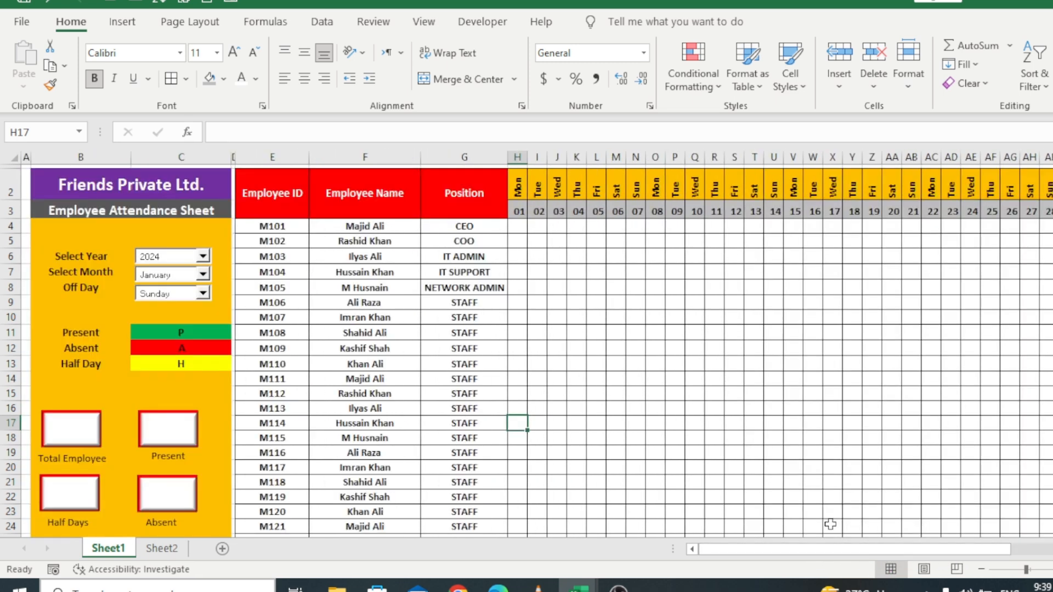
left_click(982, 570)
left_click(842, 424)
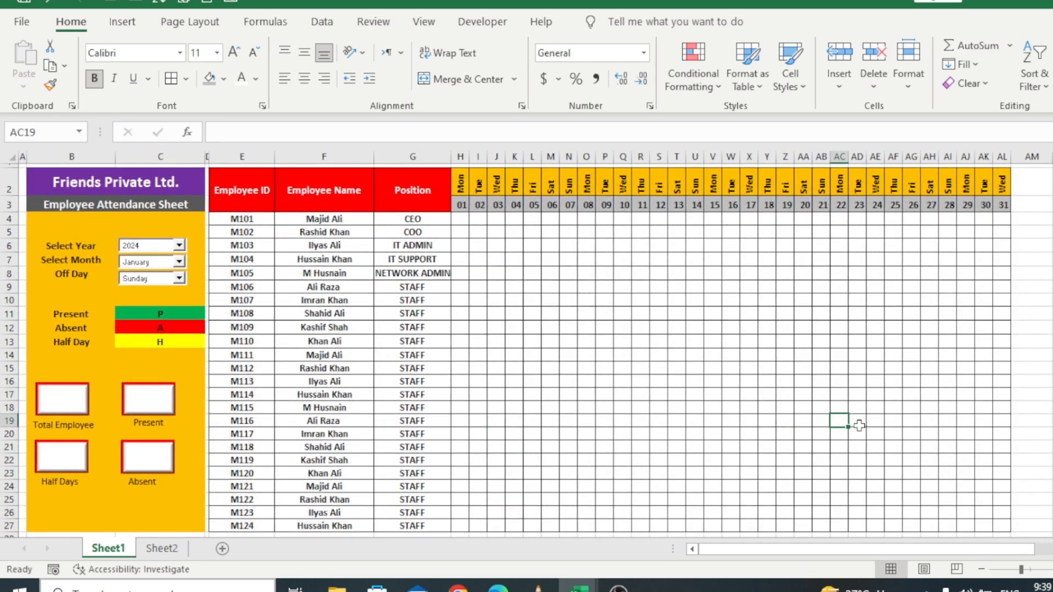
left_click_drag(958, 550, 966, 553)
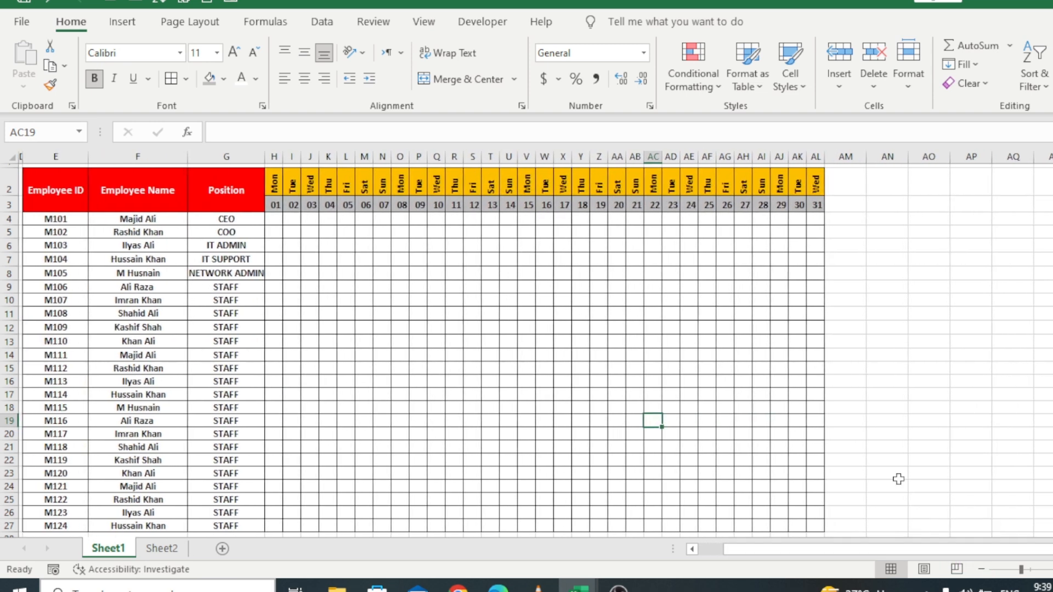
left_click_drag(846, 181, 849, 207)
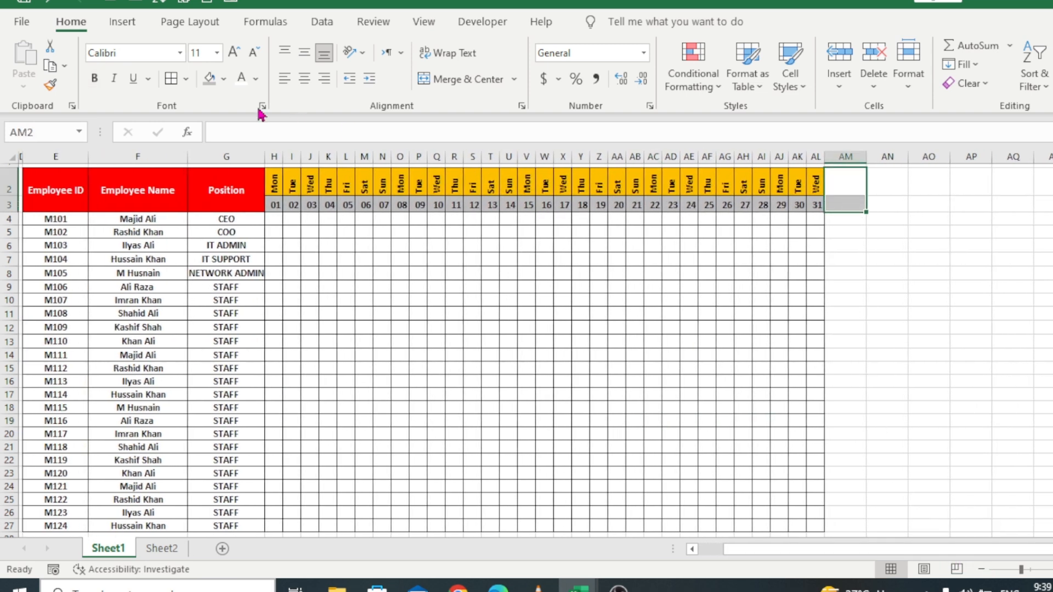
left_click(432, 79)
left_click(888, 194)
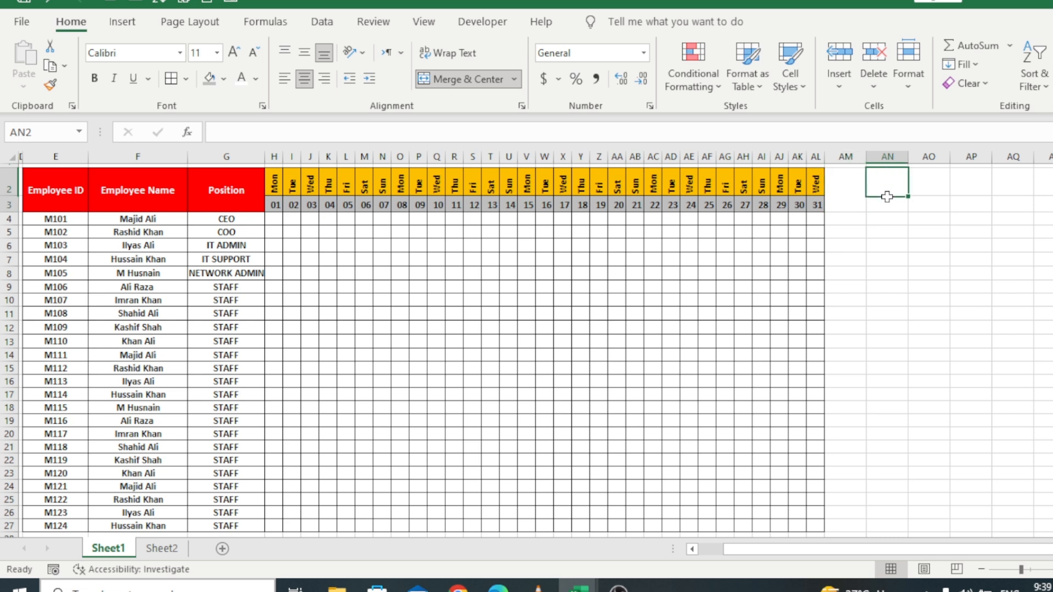
left_click_drag(888, 194, 887, 206)
left_click(432, 79)
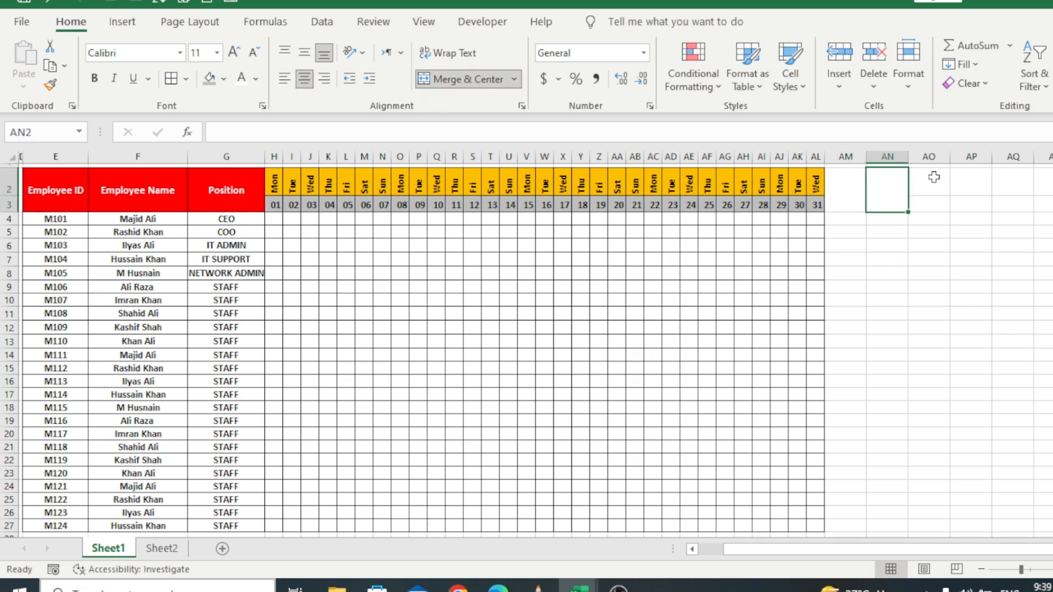
left_click_drag(934, 178, 933, 206)
left_click(434, 79)
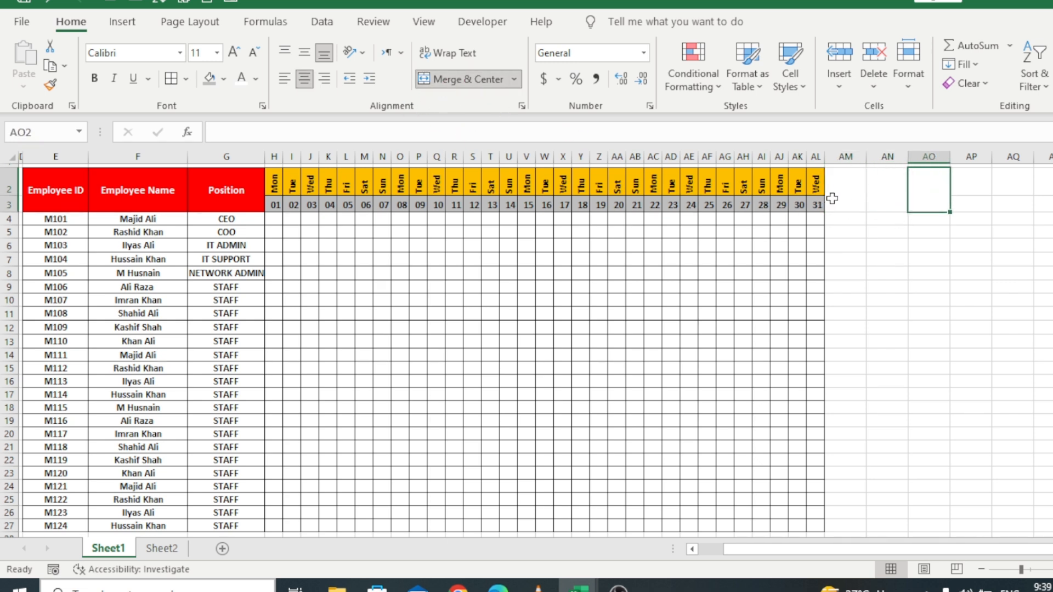
Step: Enter the summary headers Present in AM2 and Absent in AN2
left_click(832, 201)
type("Pr")
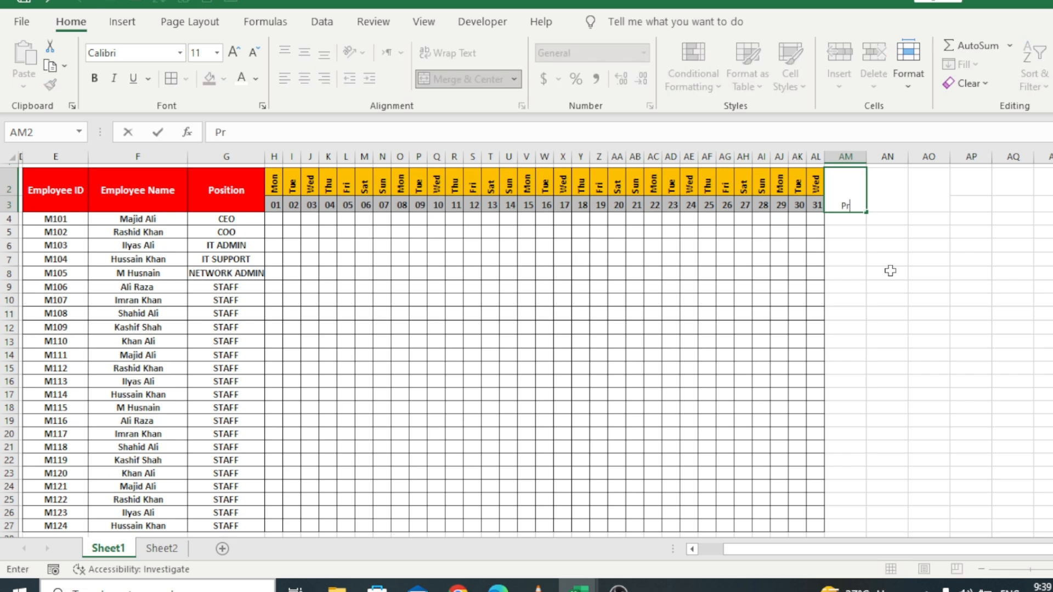
type("esent")
key("Tab")
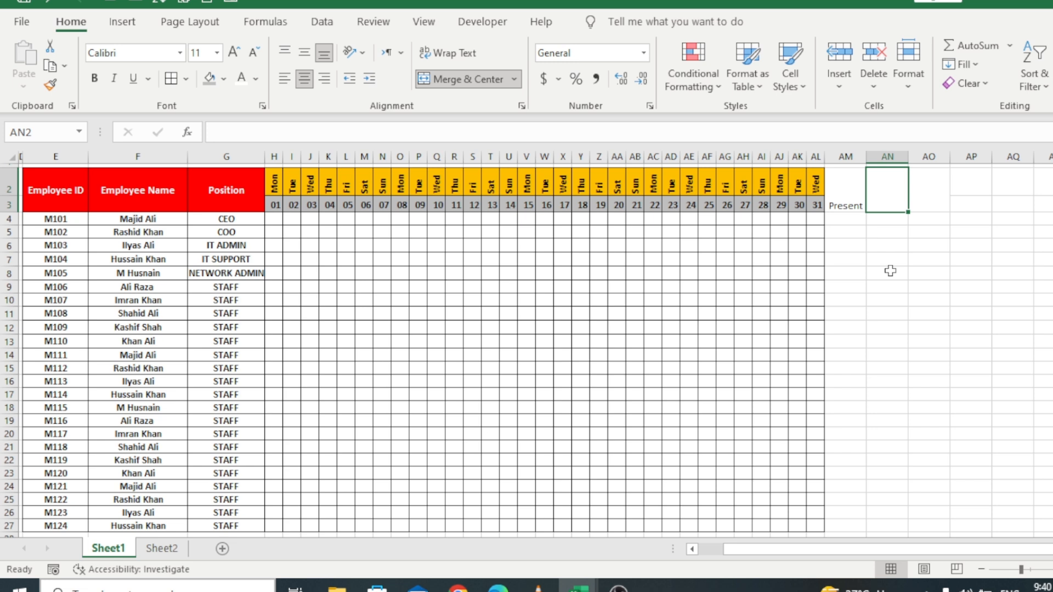
type("Absenr")
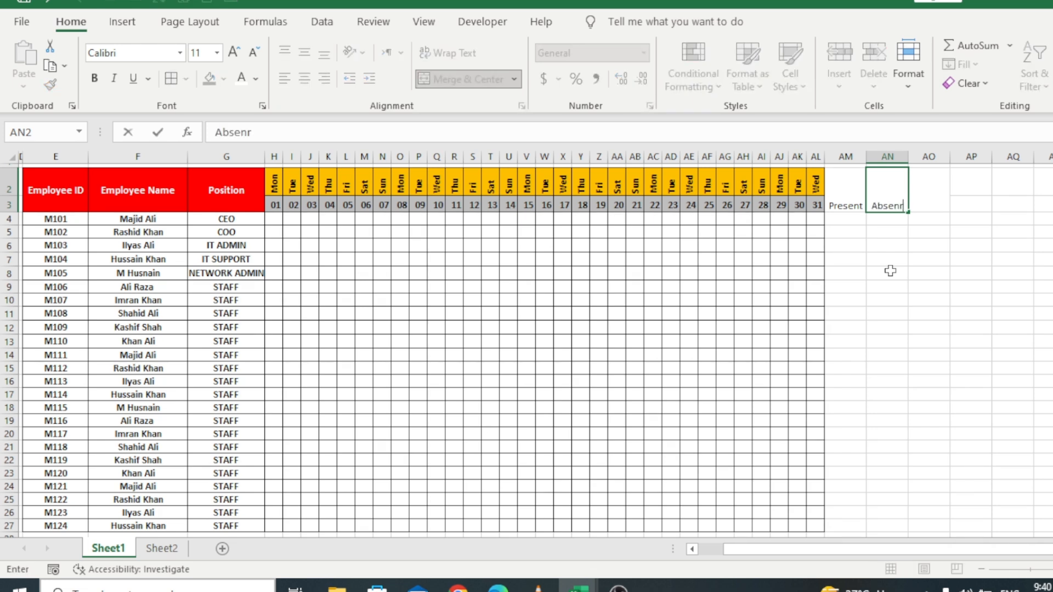
key("BackSpace")
key("Tab")
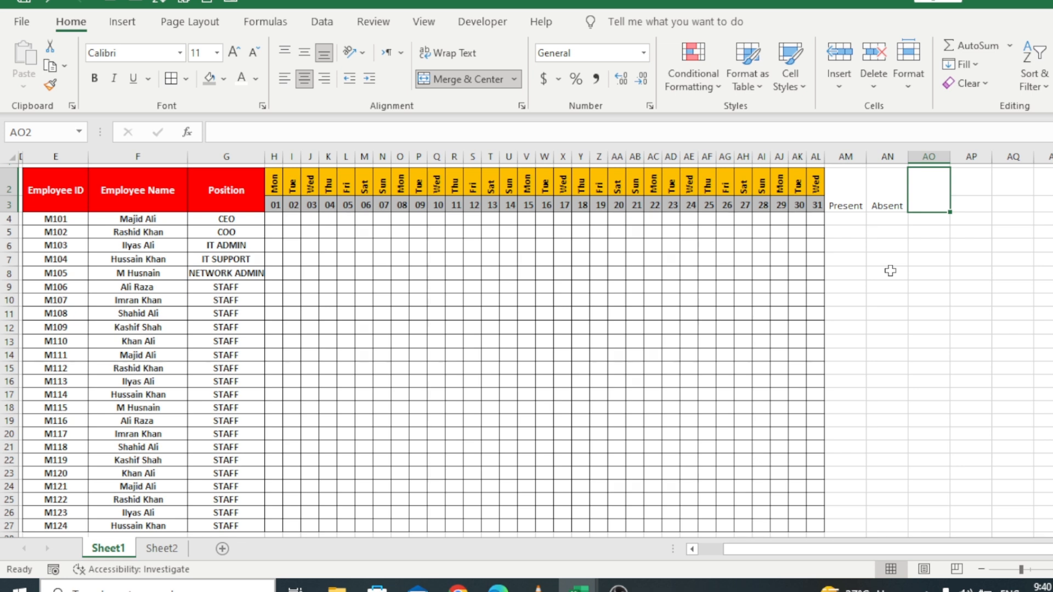
Step: Enter the summary header Half Day in AO2
type("Half Day")
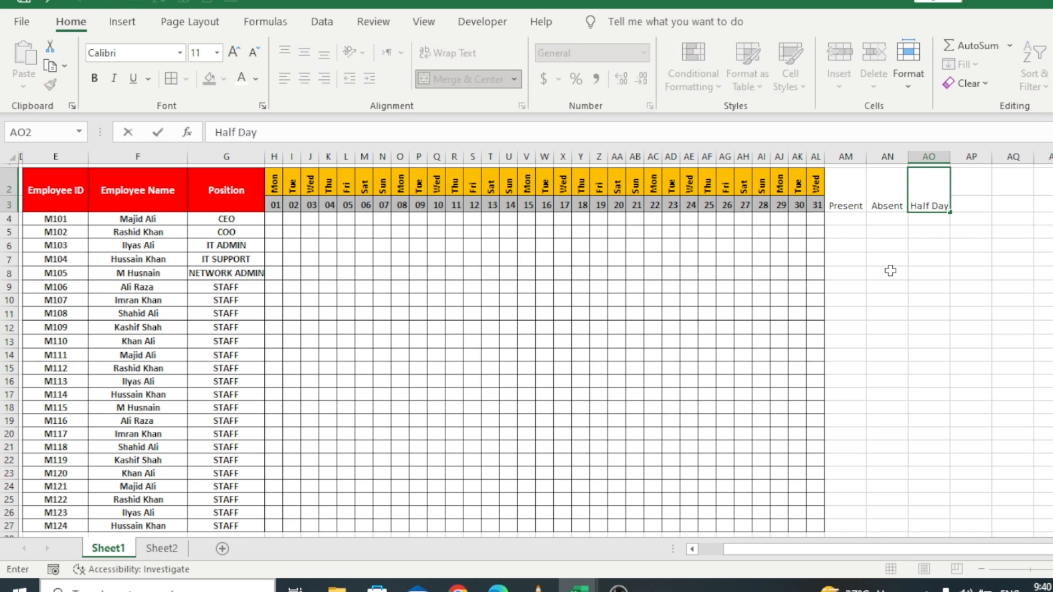
left_click(891, 270)
Step: Enter the formula =COUNTIF(H4:AL4,"P") in AM4 to count the first employee's present days
left_click(848, 223)
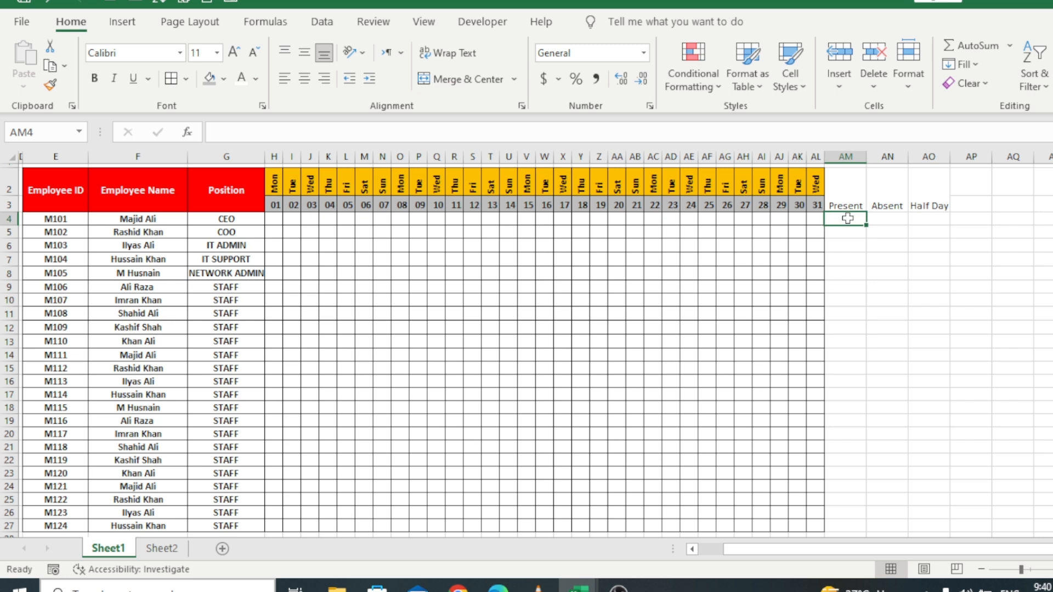
type("=")
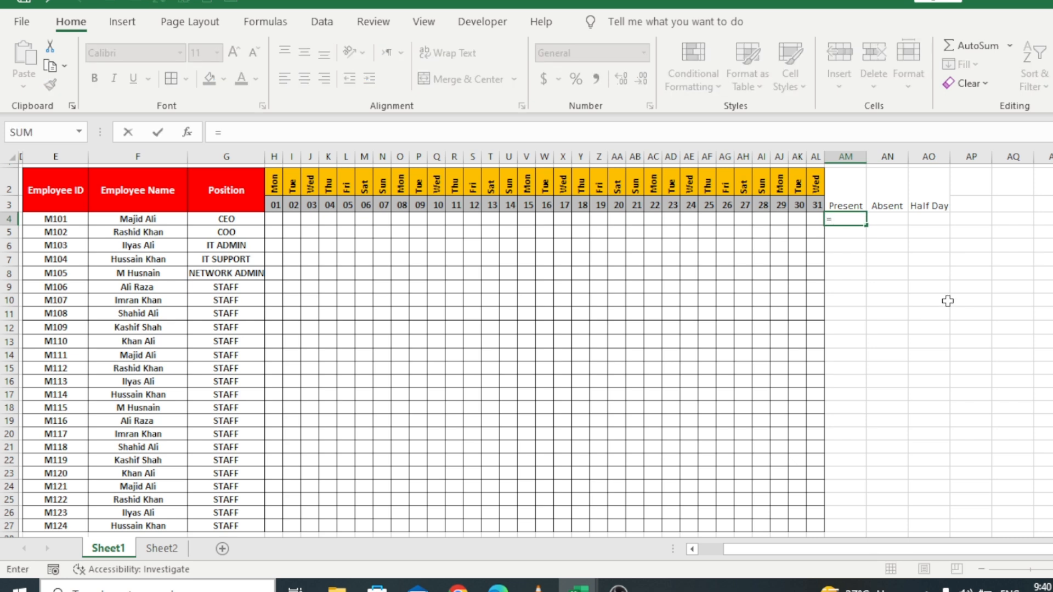
type("counti")
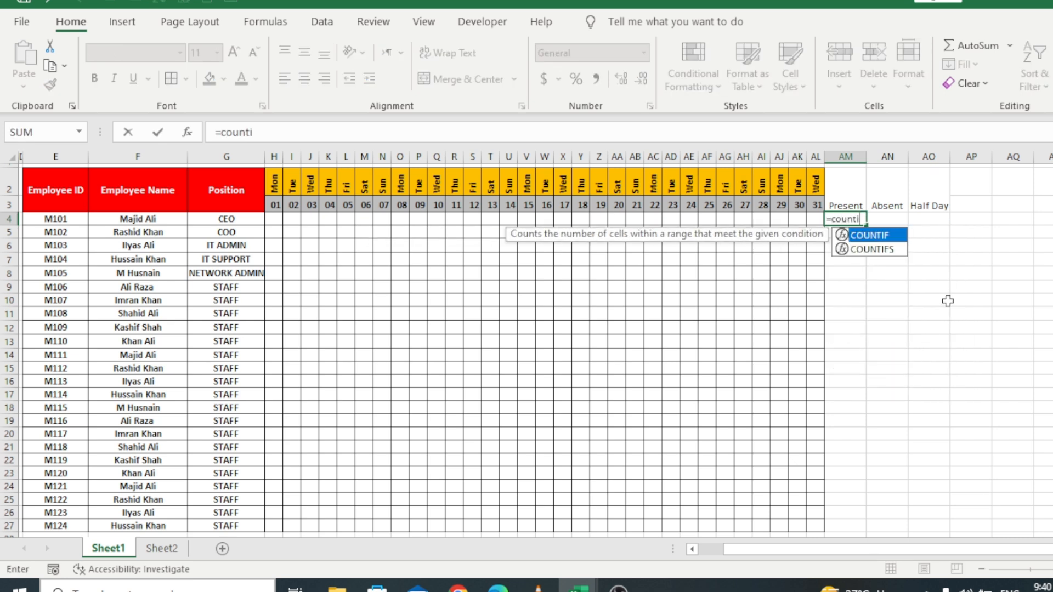
type("f")
key("Tab")
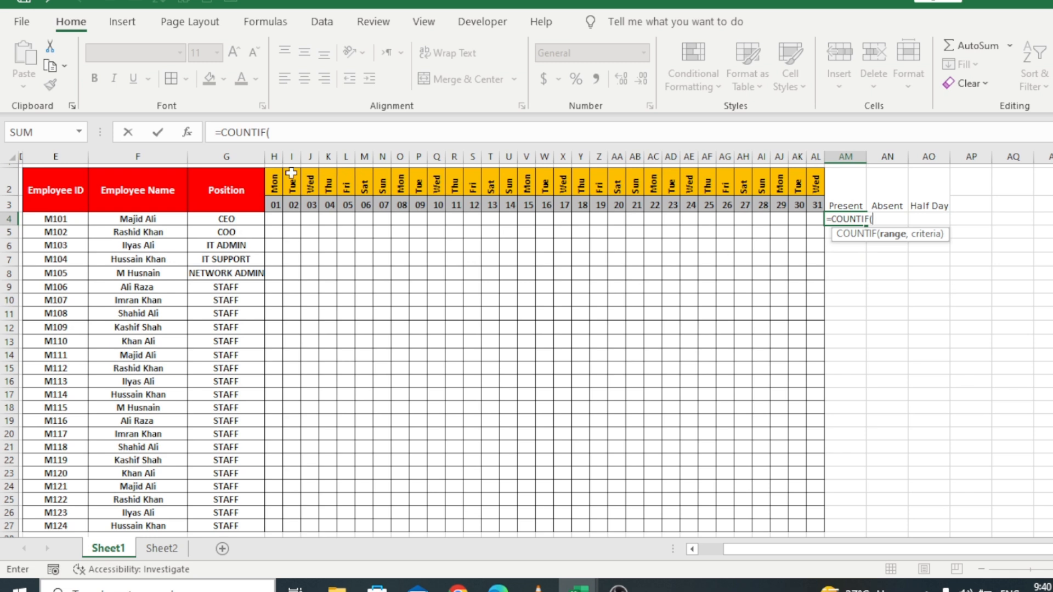
left_click_drag(283, 216, 816, 221)
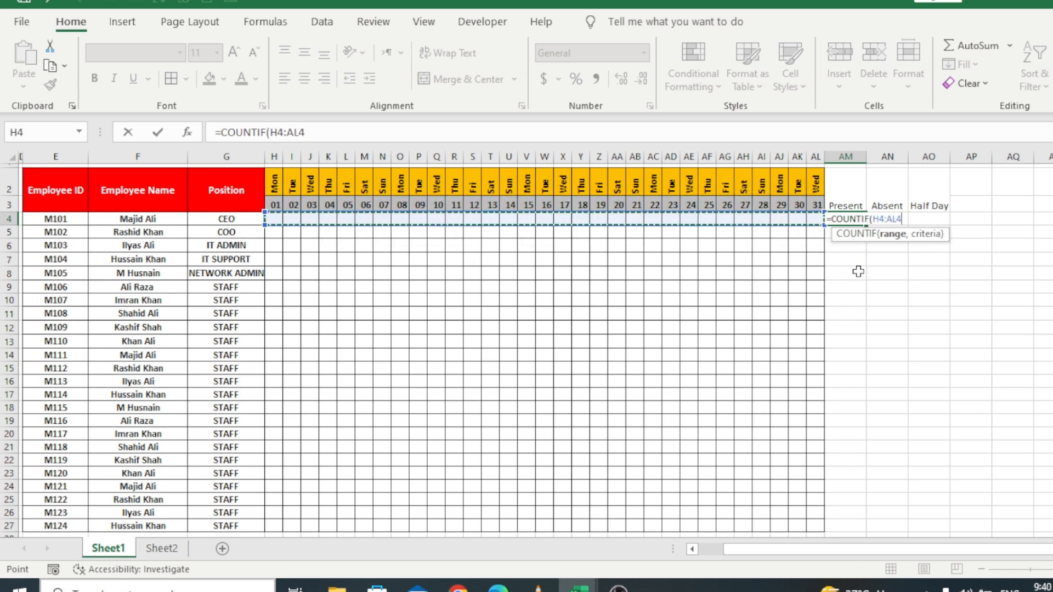
type(",")
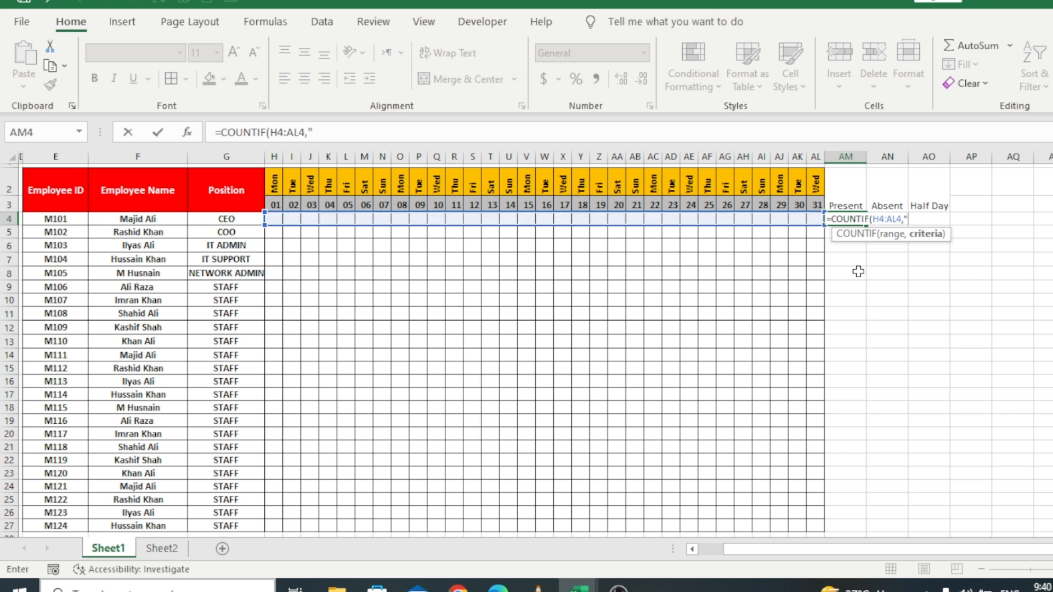
type("\"P\")")
key("Return")
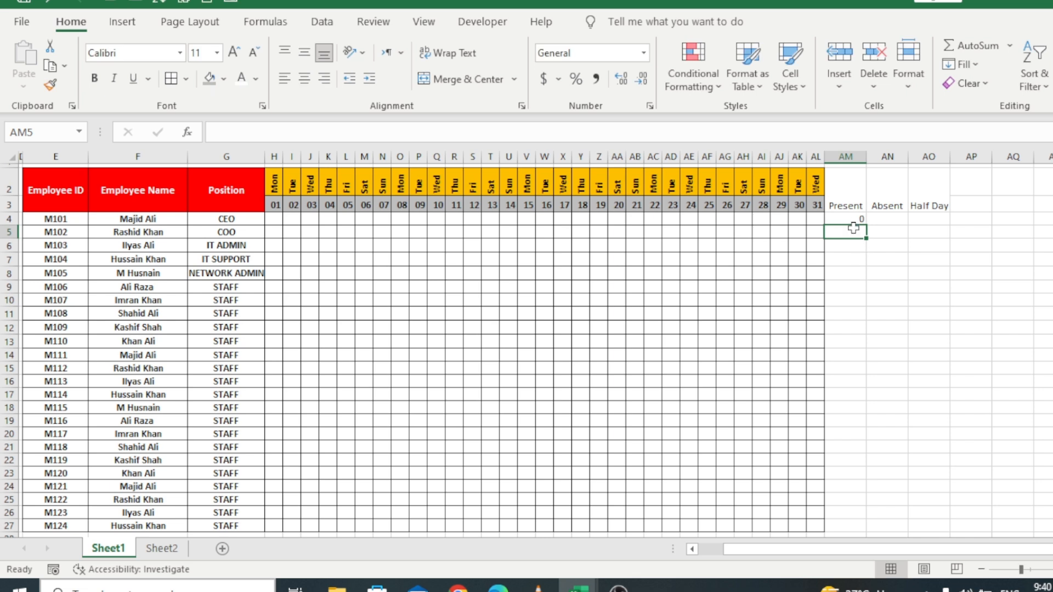
Step: Fill the Present formula from AM4 down to AM27 for all employees
left_click(854, 209)
left_click(857, 218)
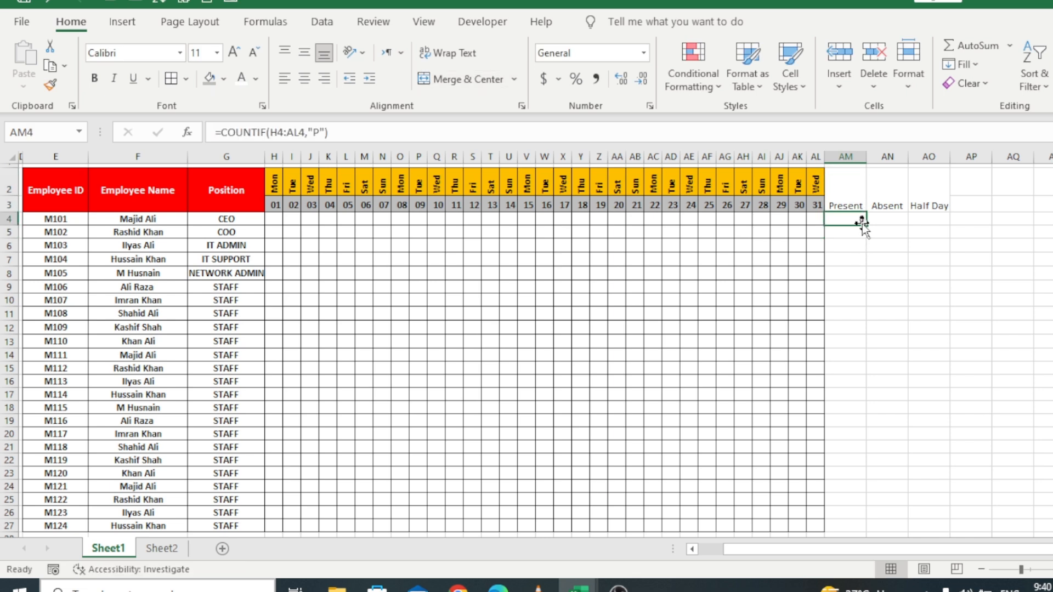
double_click(863, 224)
left_click(911, 393)
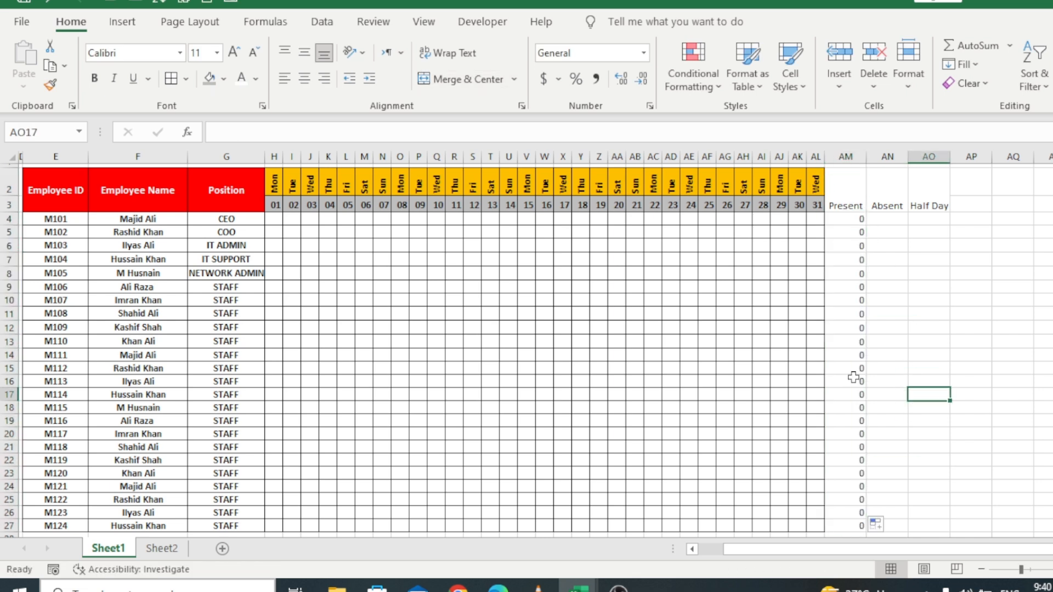
Step: Mark the first employee present with P for days 09, 10 and 11 in P4:R4
left_click(417, 219)
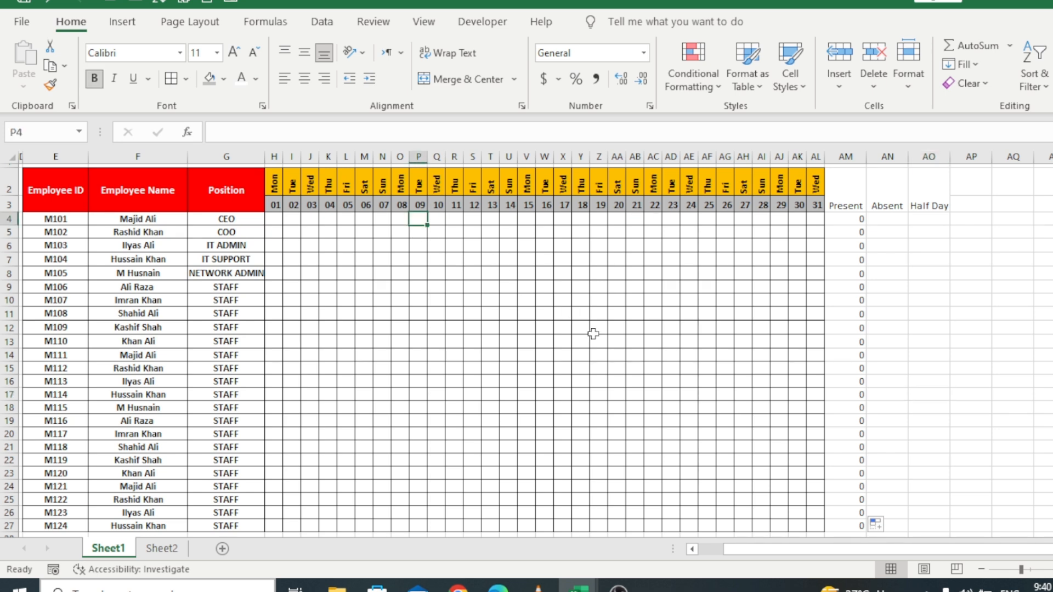
type("P")
key("Tab")
type("P")
key("Tab")
type("P")
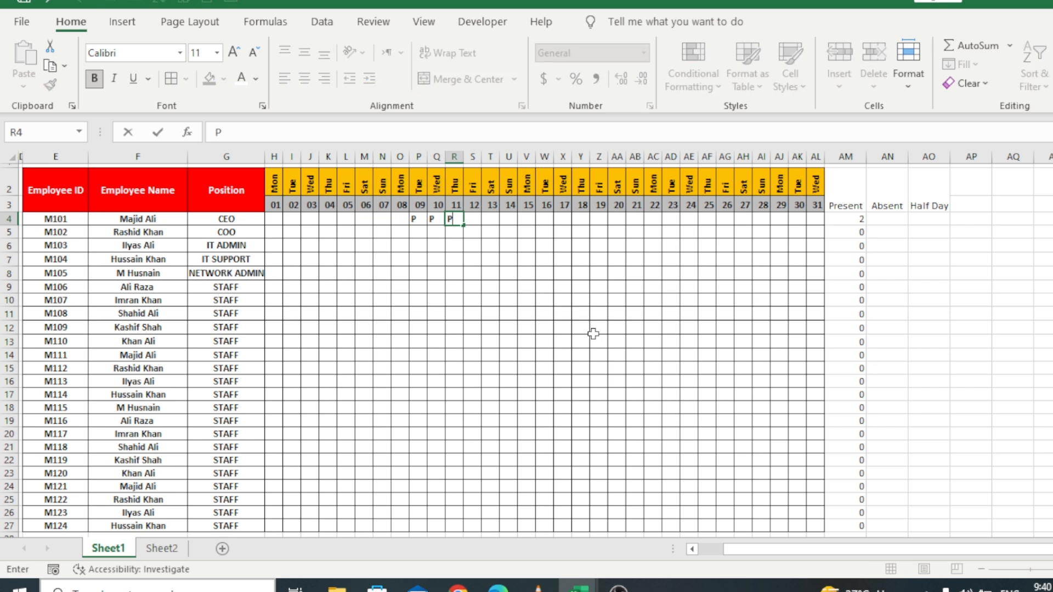
left_click(746, 272)
Step: Enter the formula =COUNTIF(H4:AL4,"A") in AN4 to count the first employee's absences
left_click(880, 216)
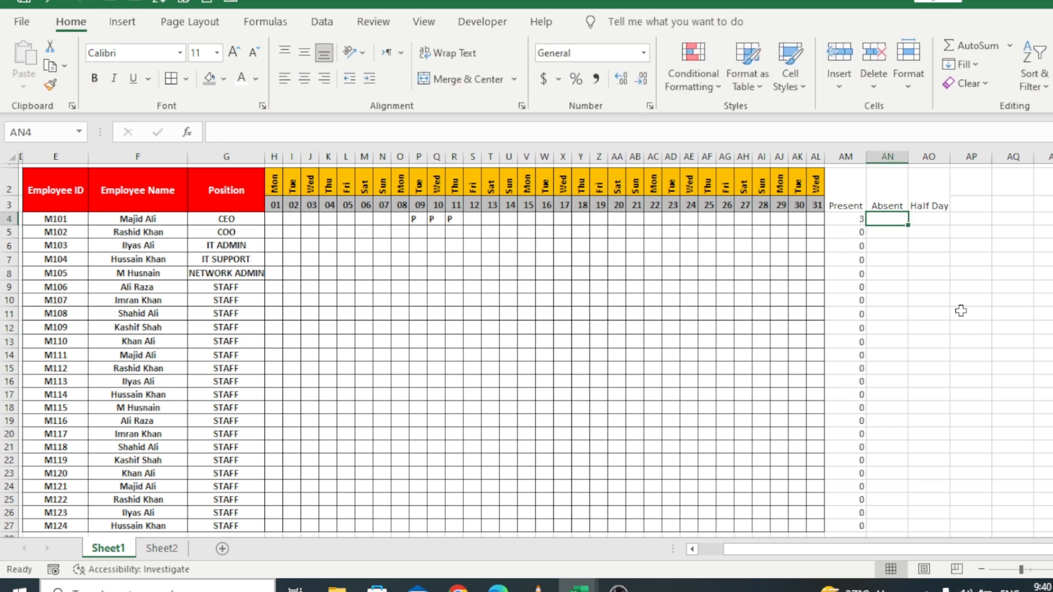
type("=cpou")
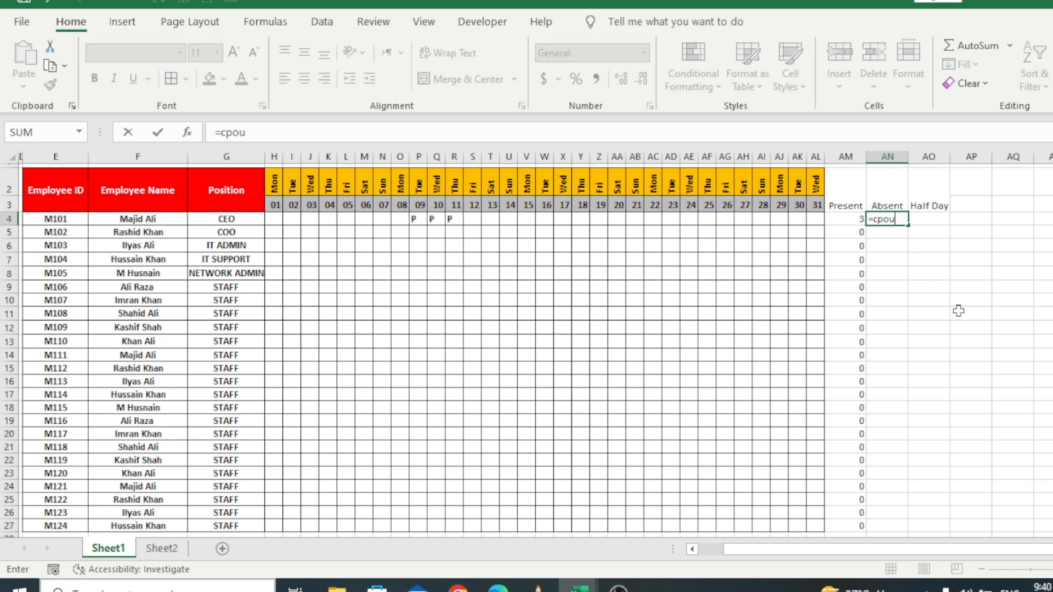
key("BackSpace")
key("BackSpace")
key("BackSpace")
type("ount")
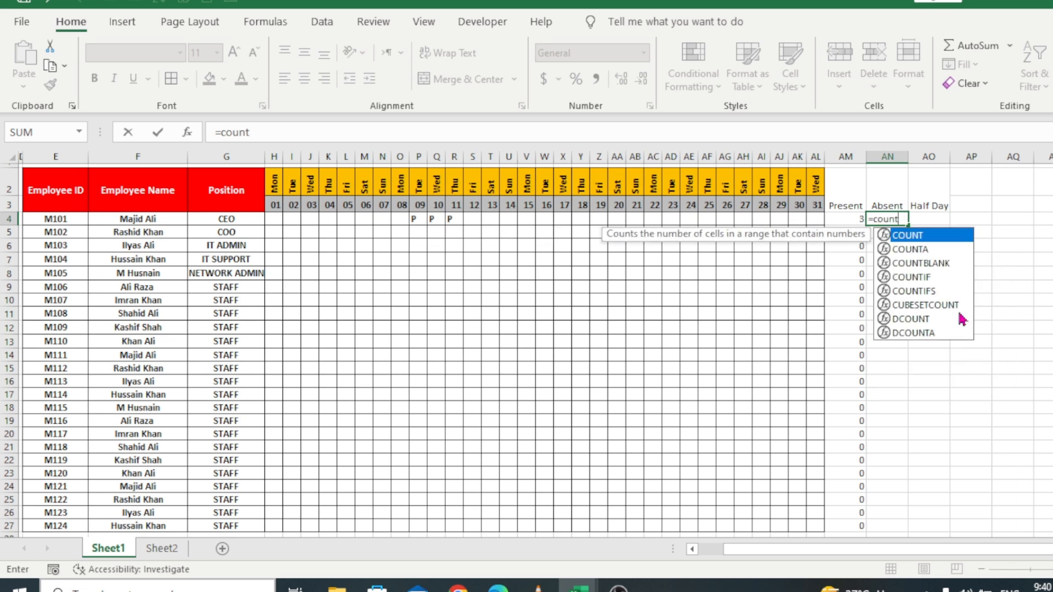
key("Down")
key("Down")
key("Down")
key("Tab")
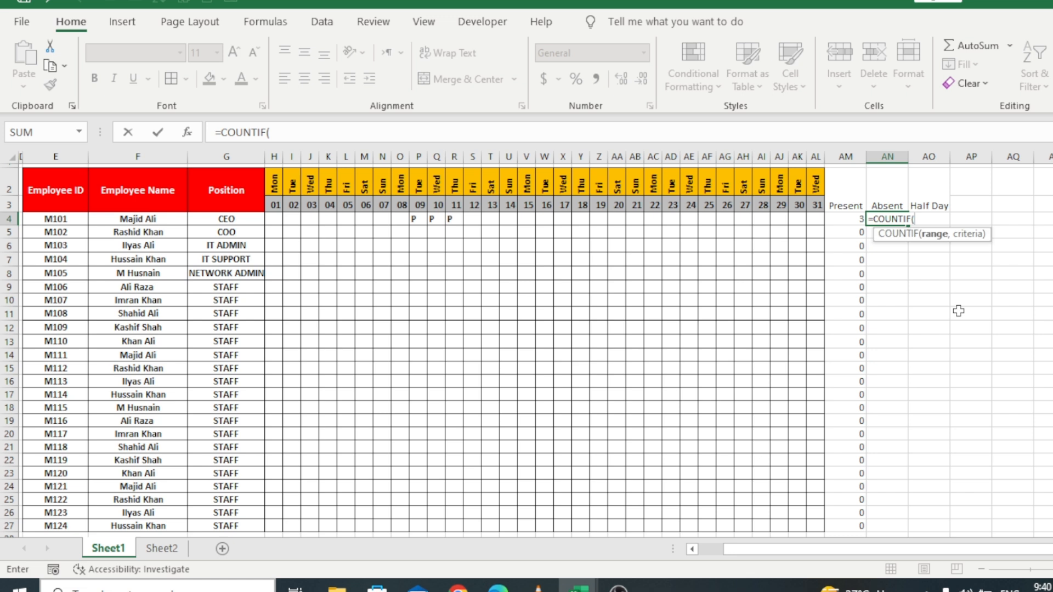
left_click_drag(274, 218, 802, 219)
left_click_drag(811, 219, 807, 219)
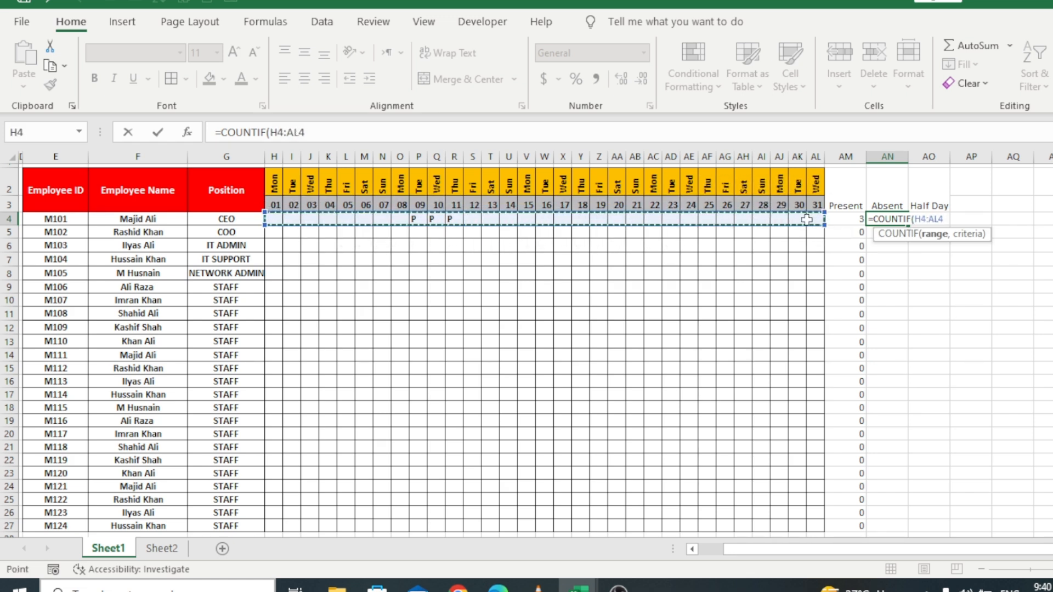
type(",\"A")
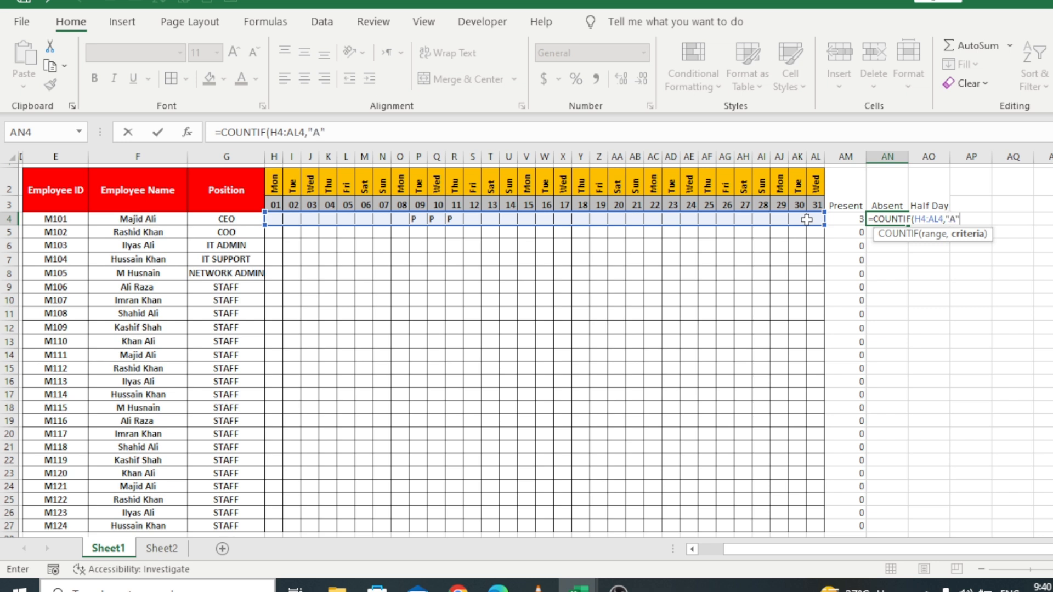
key("Return")
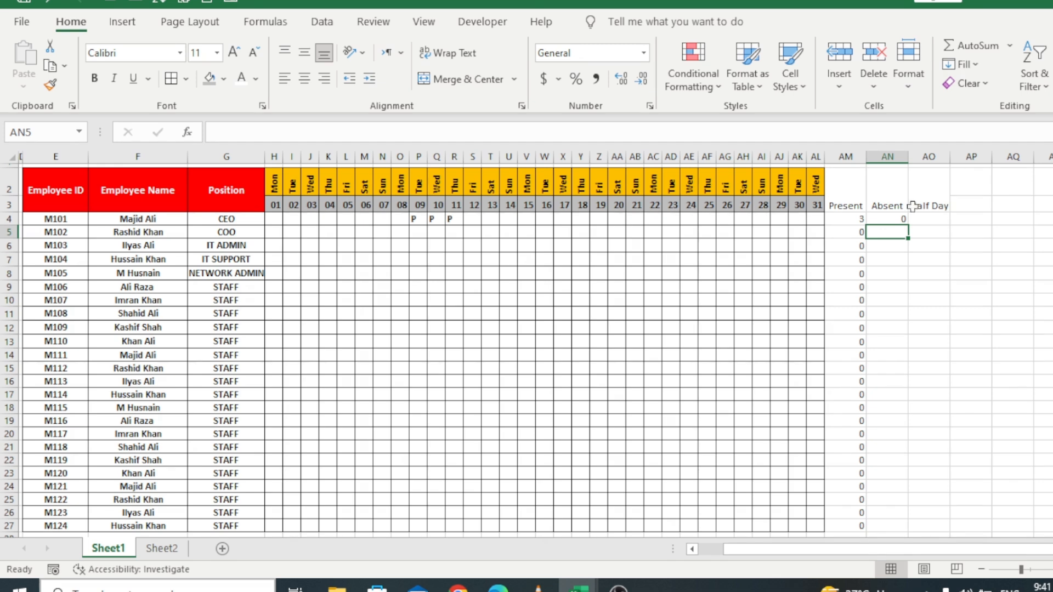
Step: Fill the Absent formula from AN4 down to AN27
left_click(895, 220)
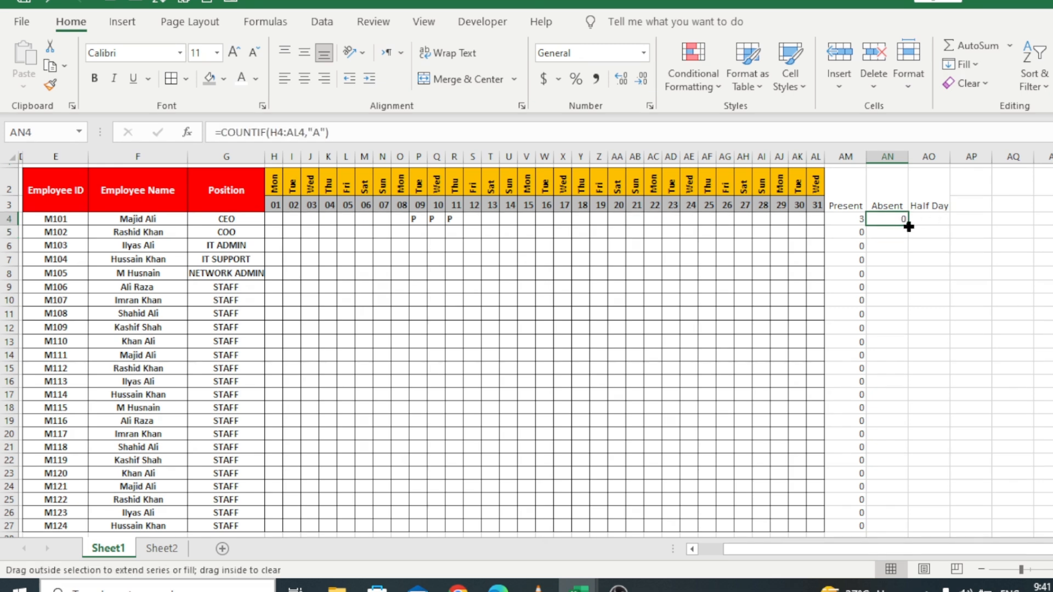
double_click(909, 227)
left_click(670, 355)
Step: Mark the first employee absent with A for day 17 in X4 and check the Absent count in AN4
left_click(563, 219)
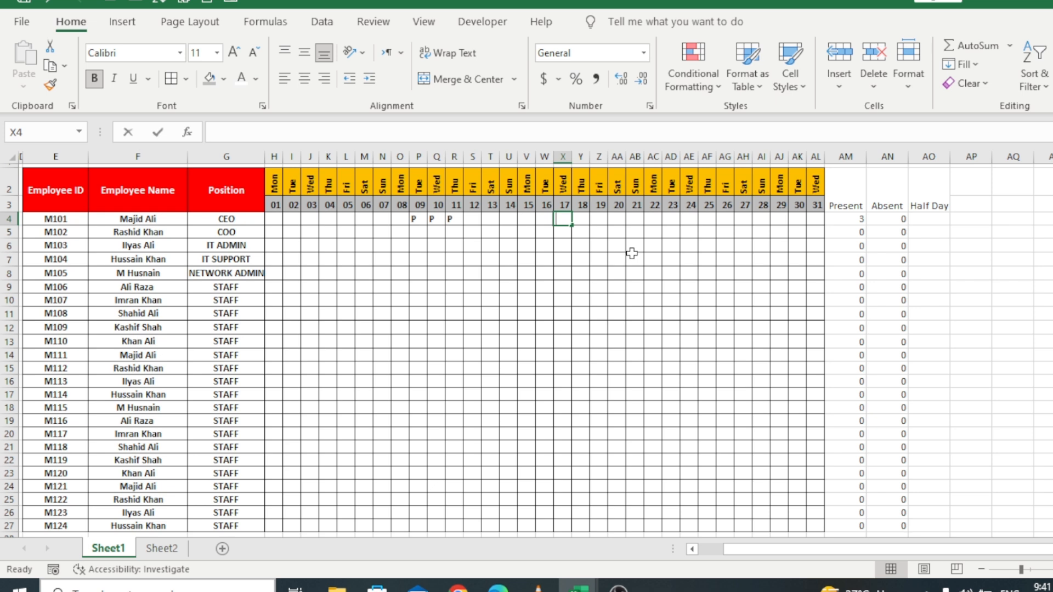
type("A")
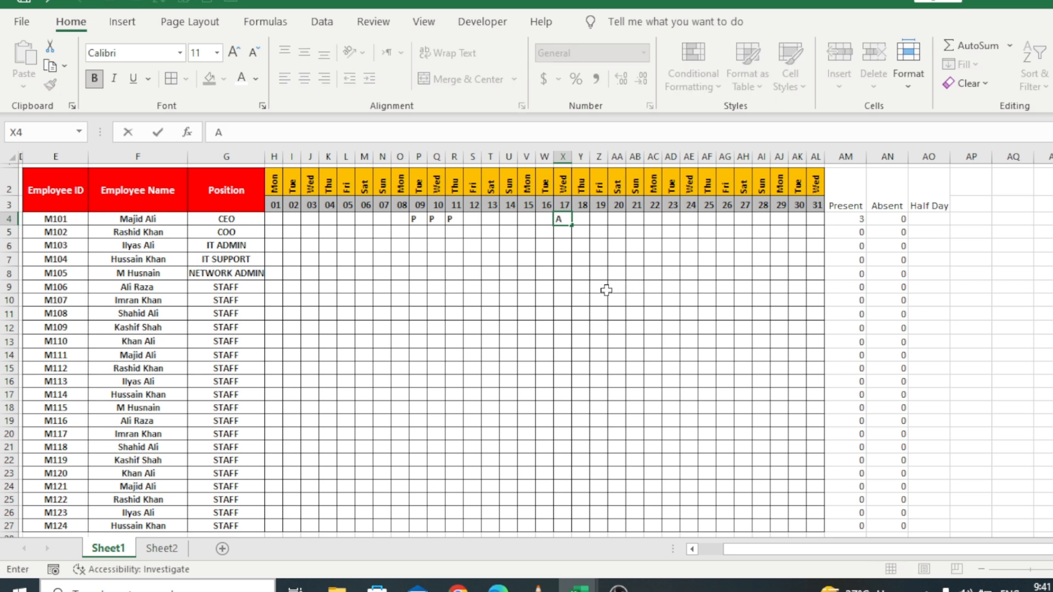
left_click(617, 220)
left_click(904, 217)
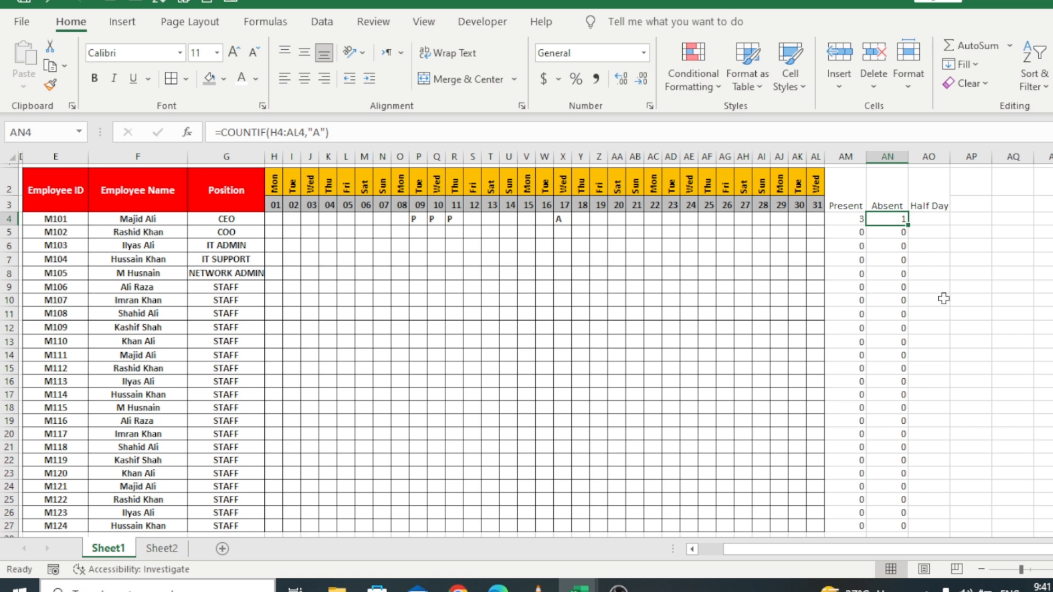
Step: Enter the formula =COUNTIF(H4:AL4,"H") in AO4 to count the first employee's half days
left_click(936, 221)
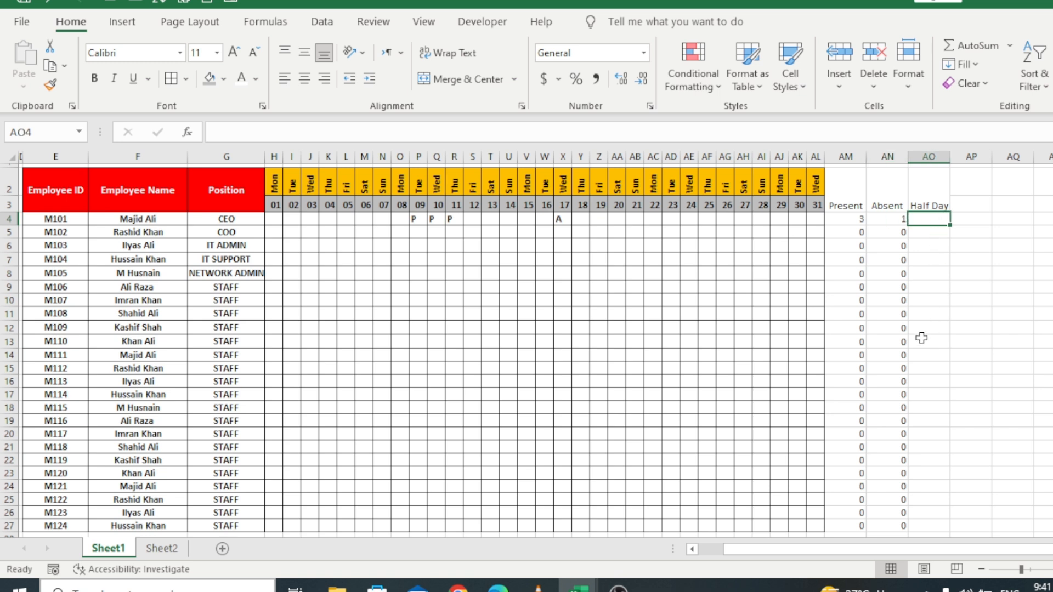
type("=co")
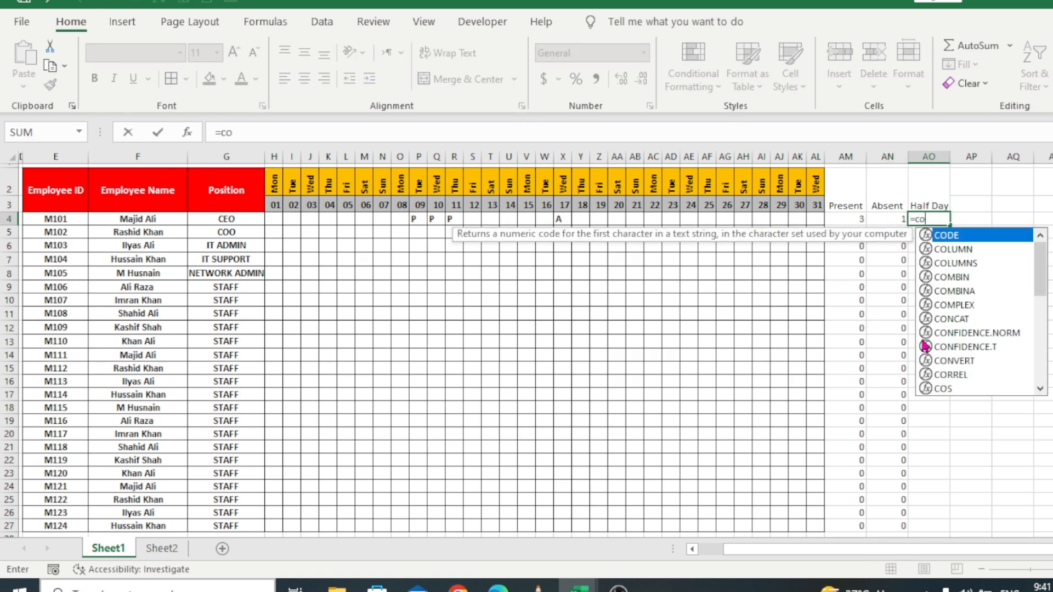
type("untid")
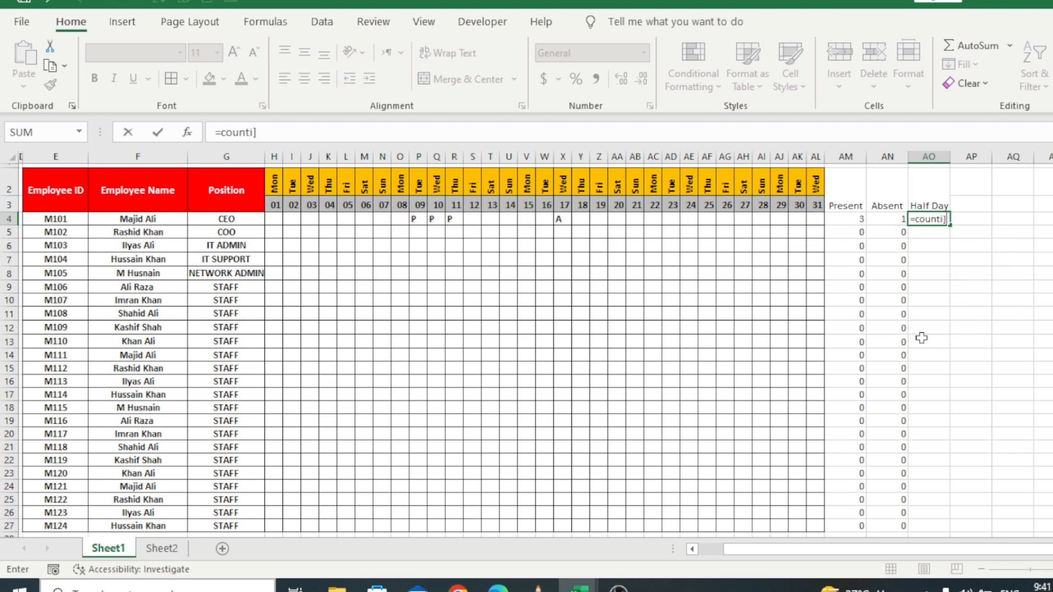
key("BackSpace")
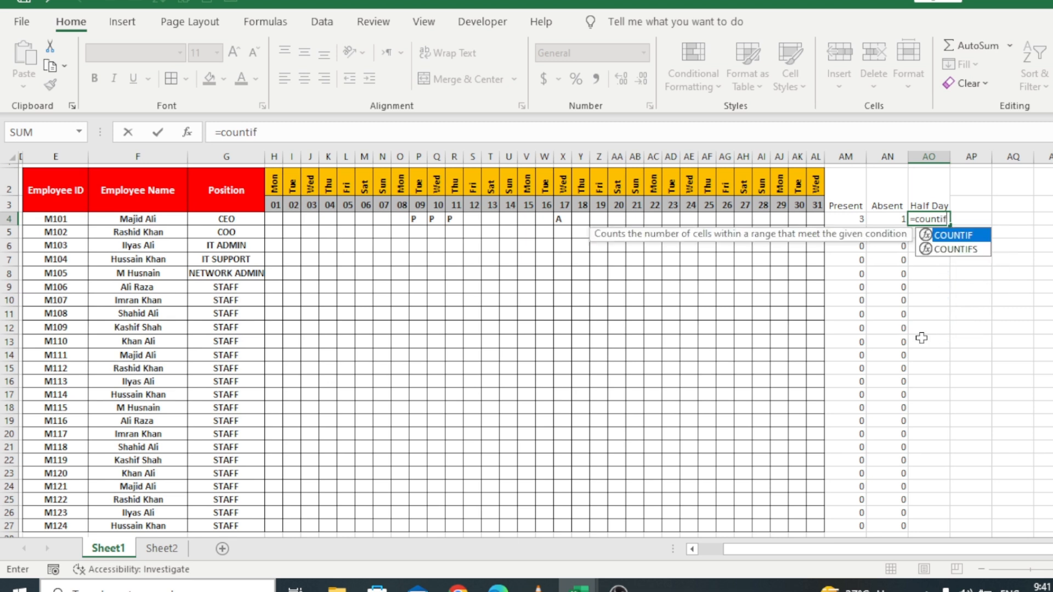
key("Tab")
left_click_drag(275, 219, 818, 219)
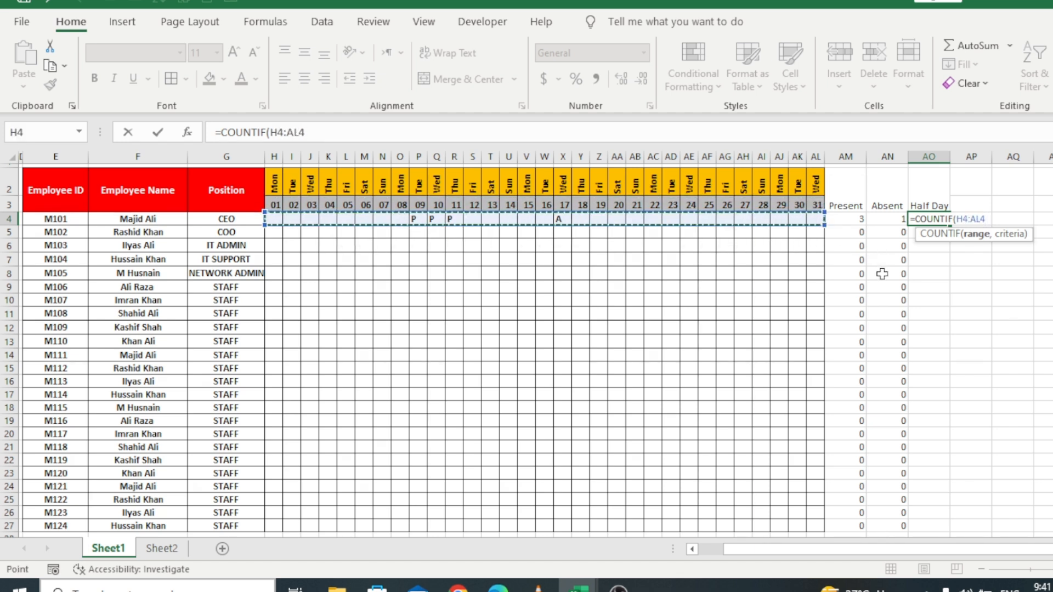
type(",")
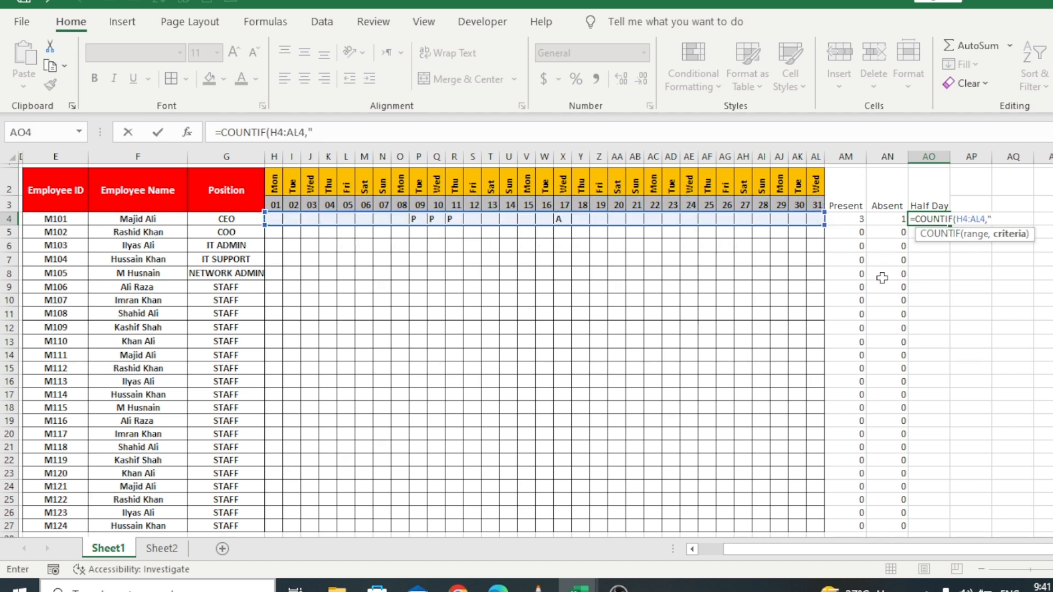
type("\"H\")")
key("Return")
Step: Fill the Half Day formula from AO4 down to AO27
left_click(932, 208)
left_click(939, 220)
double_click(951, 226)
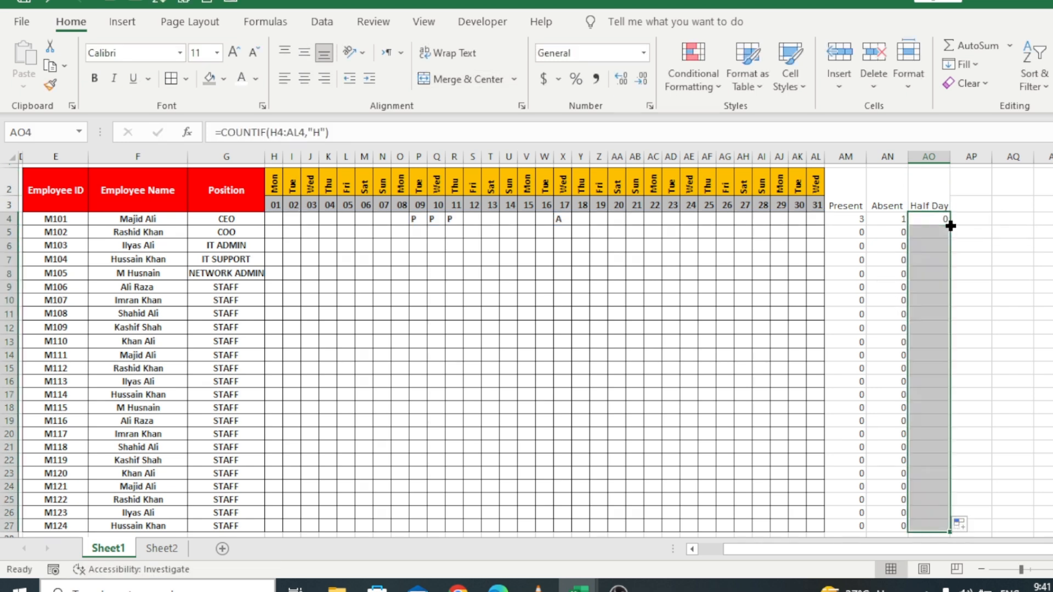
Step: Mark a half day with H for the first employee on day 20 in AA4
left_click(615, 219)
type("H")
key("Return")
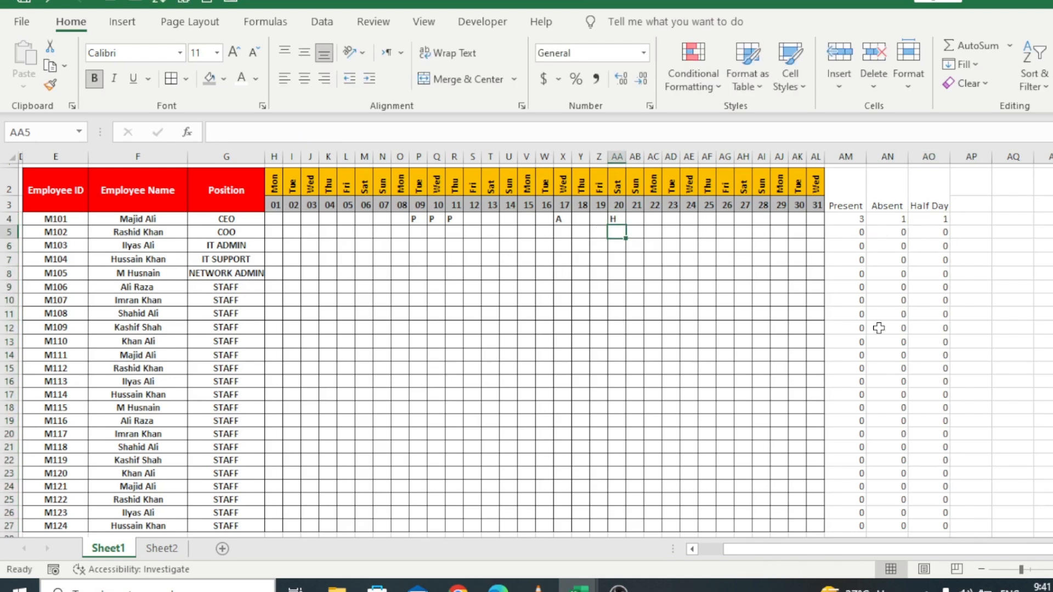
Step: Widen the summary columns AM, AN and AO equally
left_click_drag(848, 157, 933, 157)
left_click(894, 197)
left_click_drag(867, 159, 882, 161)
Step: Format the Present, Absent and Half Day headers as bold, size 16, with a standard orange fill
left_click_drag(859, 196, 964, 196)
left_click(94, 78)
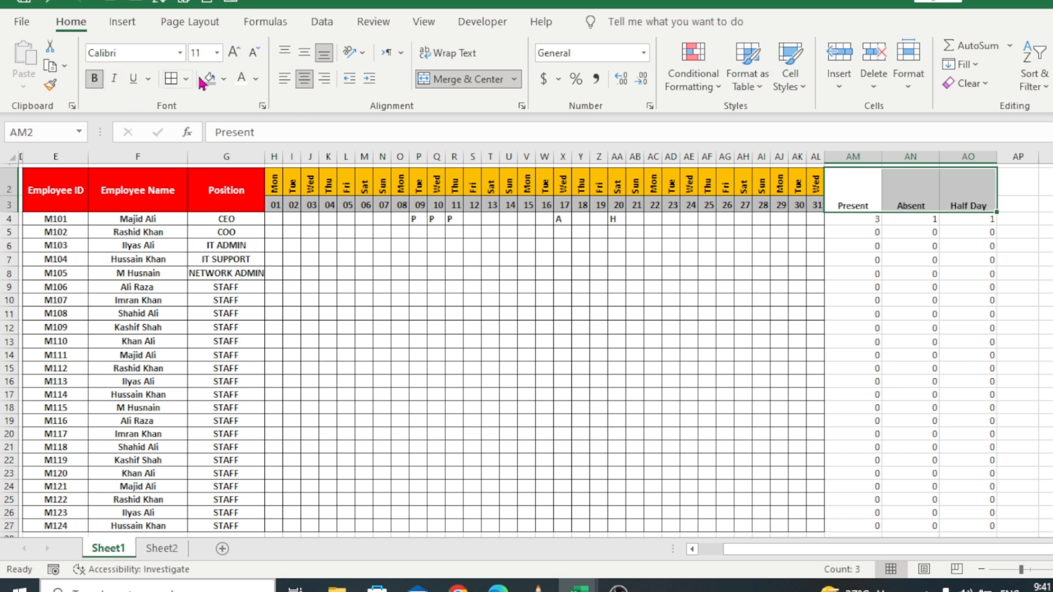
left_click(233, 55)
left_click(232, 55)
left_click(233, 55)
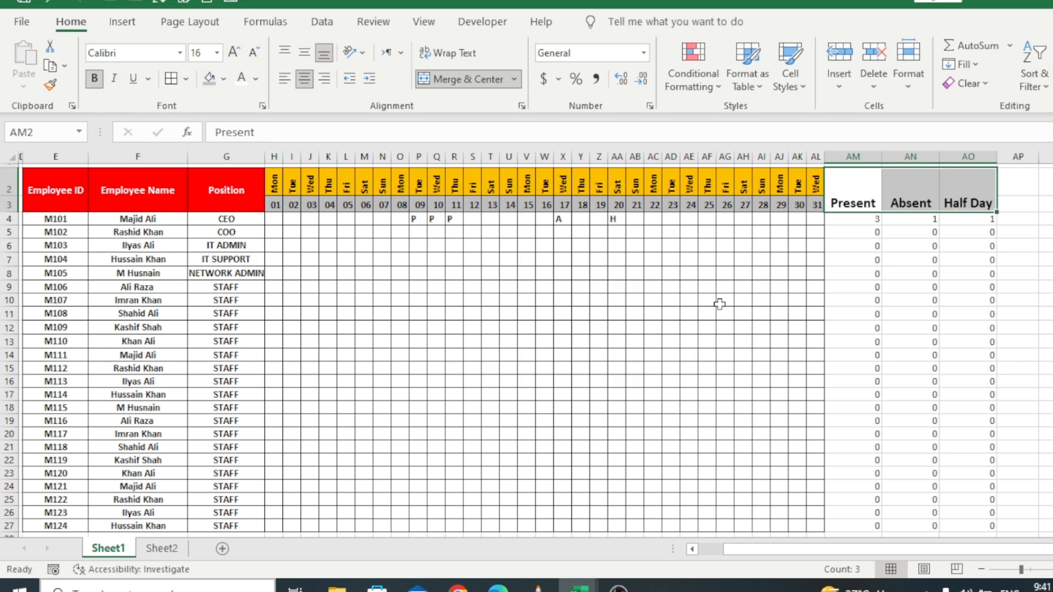
left_click(224, 78)
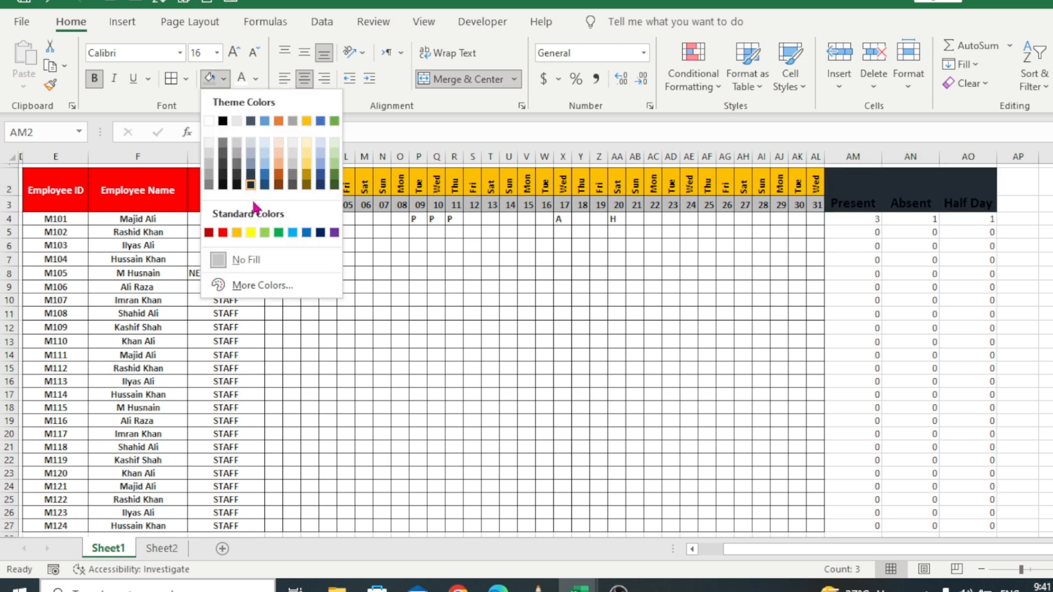
left_click(236, 234)
Step: Add cell borders to the summary range AM2:AO27 and centre its contents horizontally and vertically
left_click_drag(860, 193, 940, 466)
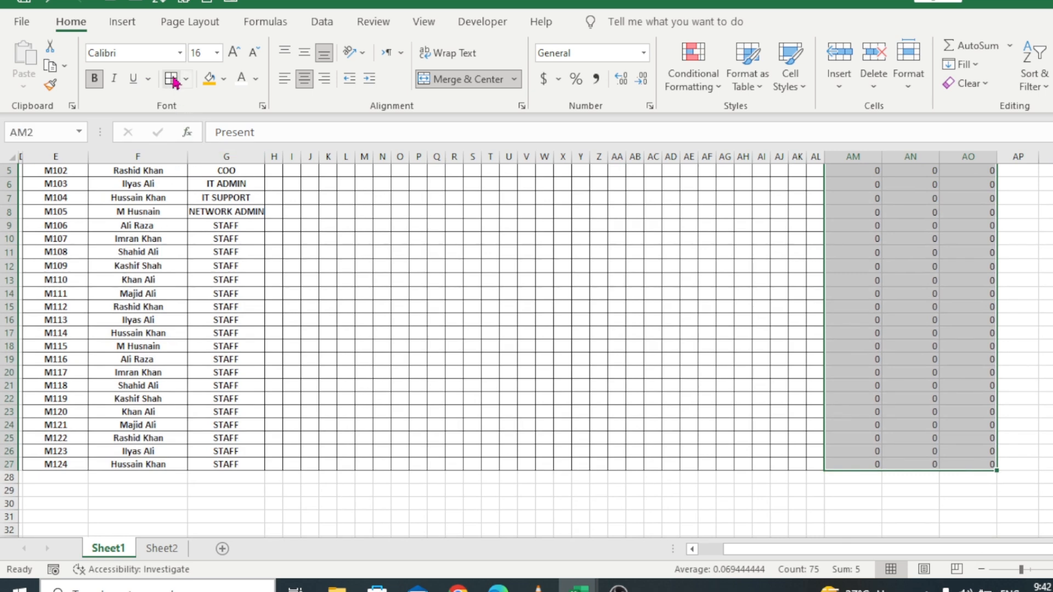
left_click(173, 82)
scroll(897, 339, "up", 1)
left_click(304, 53)
left_click(304, 79)
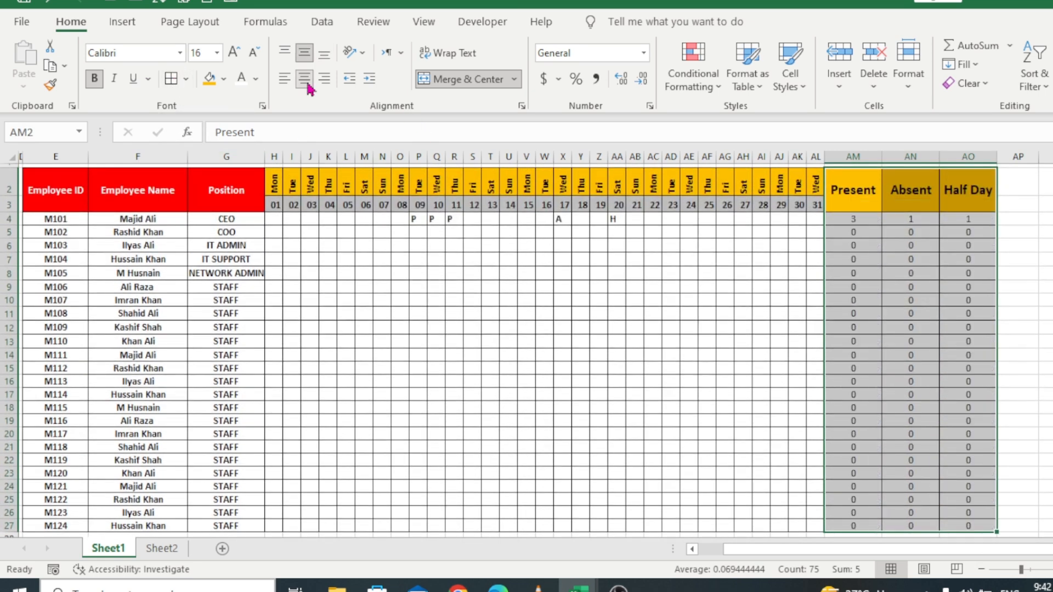
left_click(717, 335)
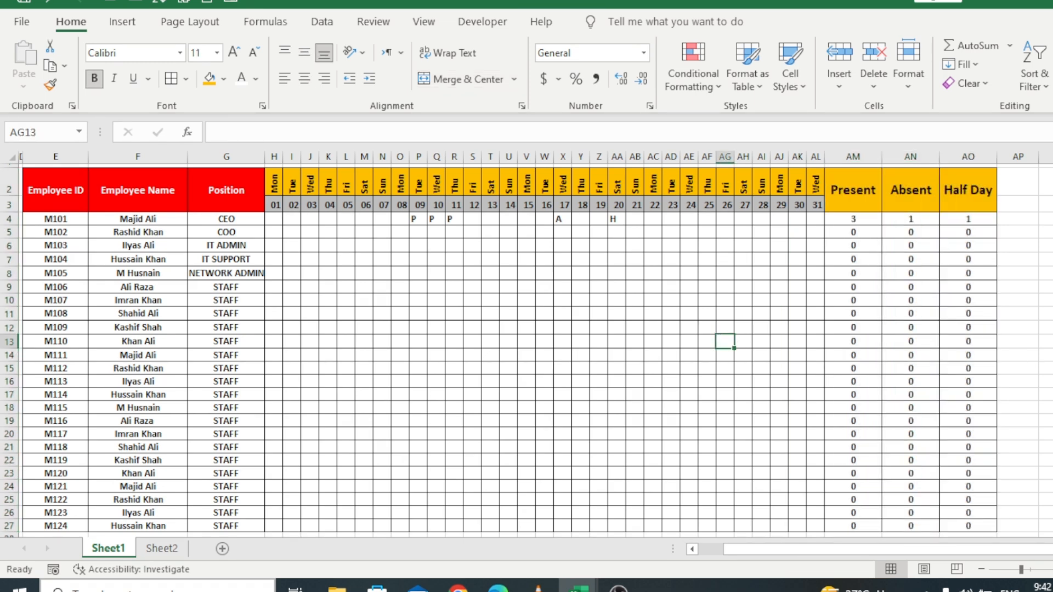
Step: Total the Present column in AM28 with =SUM(AM4:AM27) and fill the formula across to AO28
mouse_move(1052, 333)
left_mouse_down()
mouse_move(1052, 379)
mouse_move(1052, 332)
left_mouse_up()
left_click(855, 535)
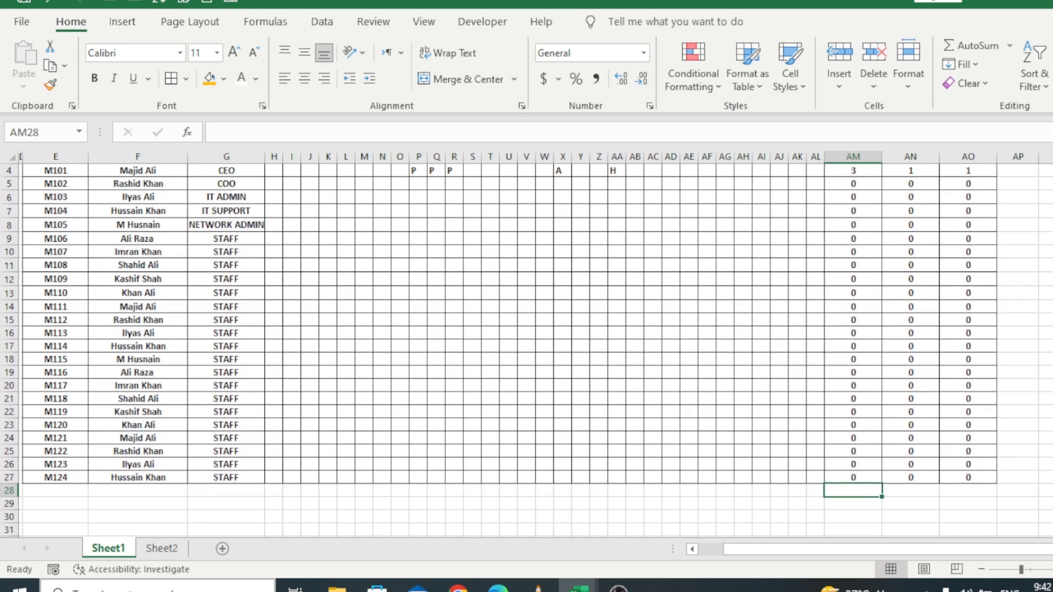
mouse_move(1052, 379)
left_mouse_down()
mouse_move(1052, 359)
mouse_move(1052, 369)
left_mouse_up()
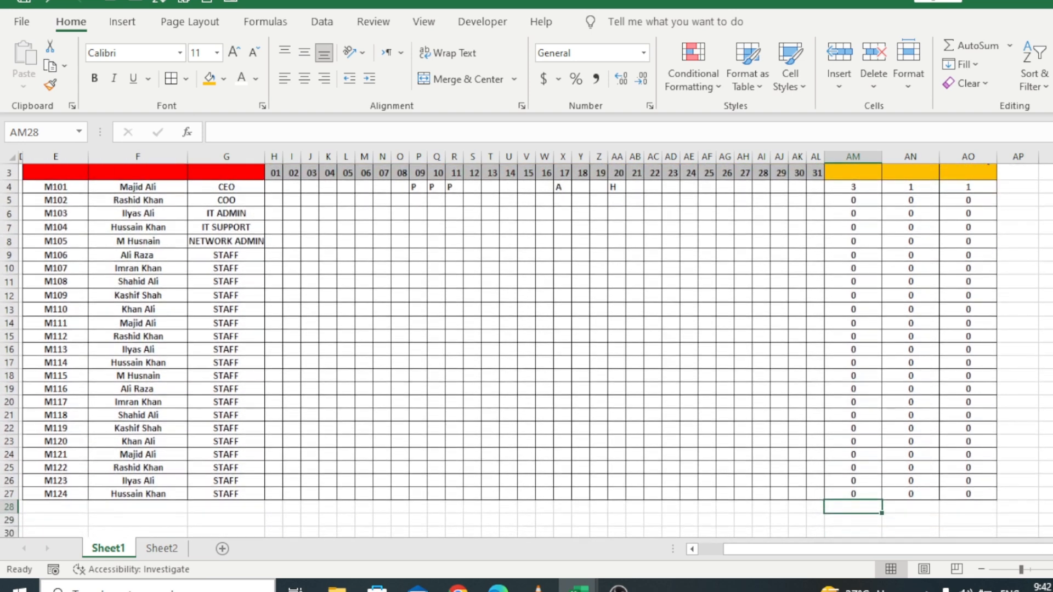
type("=sum")
key("Tab")
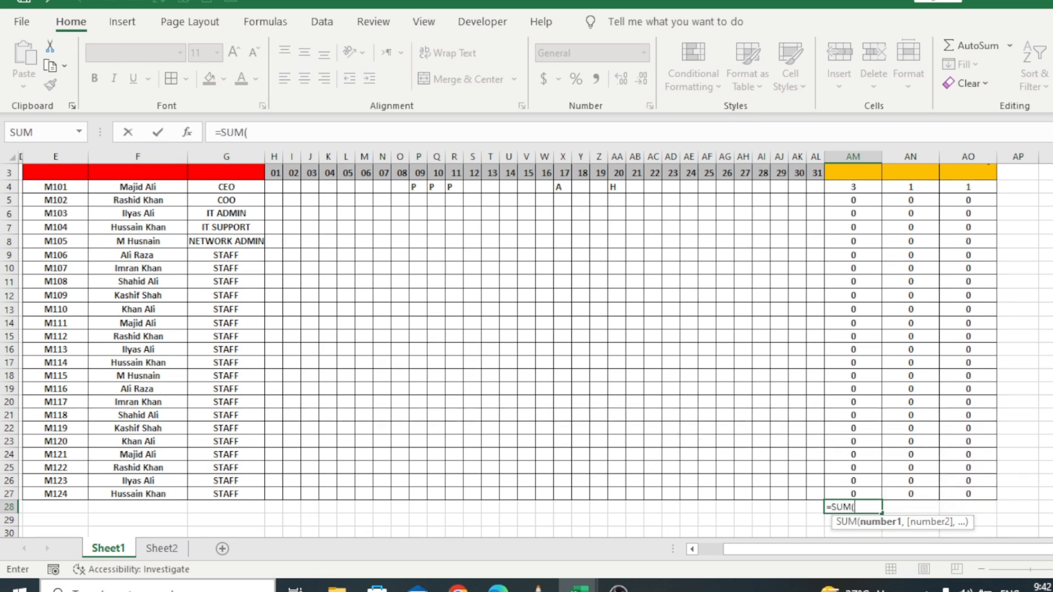
left_click_drag(873, 191, 865, 493)
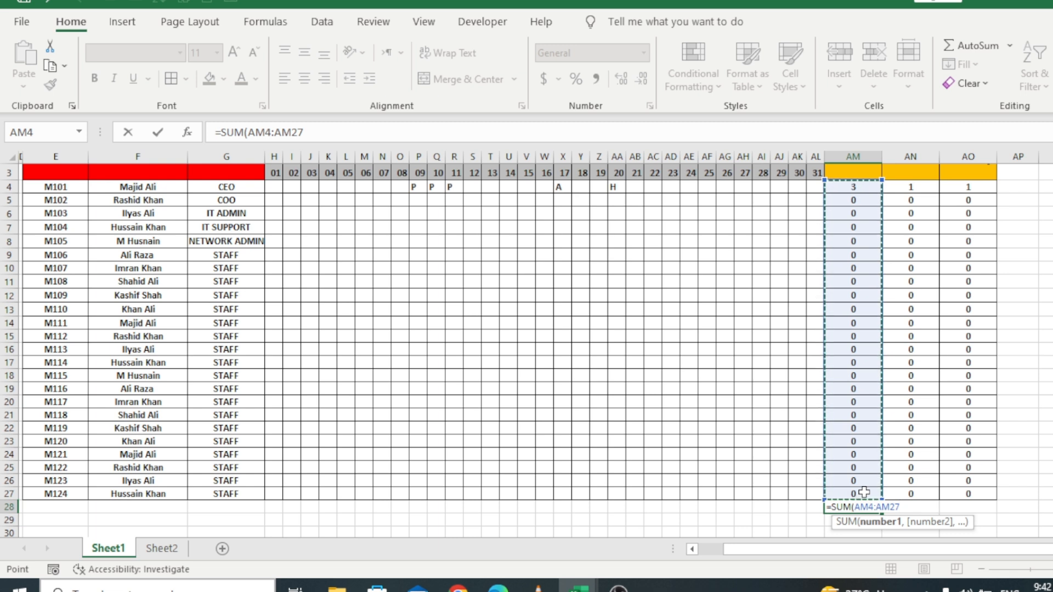
key("Return")
left_click_drag(884, 513, 990, 510)
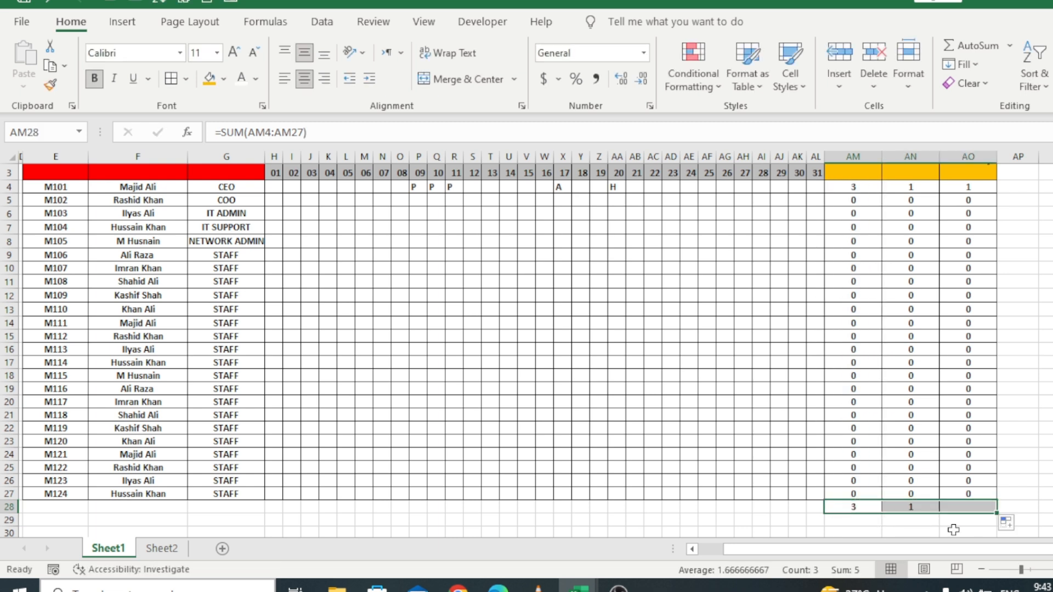
left_click(779, 520)
scroll(527, 346, "up", 1)
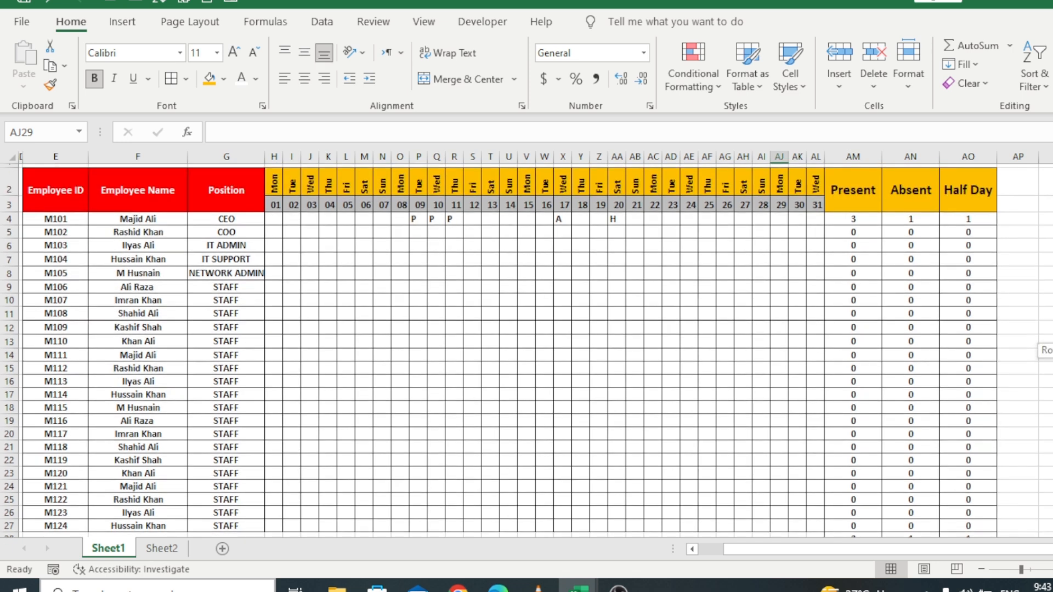
Step: Count the employee IDs in E28 with =COUNTA(E4:E27)
scroll(527, 346, "down", 1)
scroll(527, 346, "up", 1)
scroll(527, 345, "down", 1)
left_click_drag(991, 551, 893, 566)
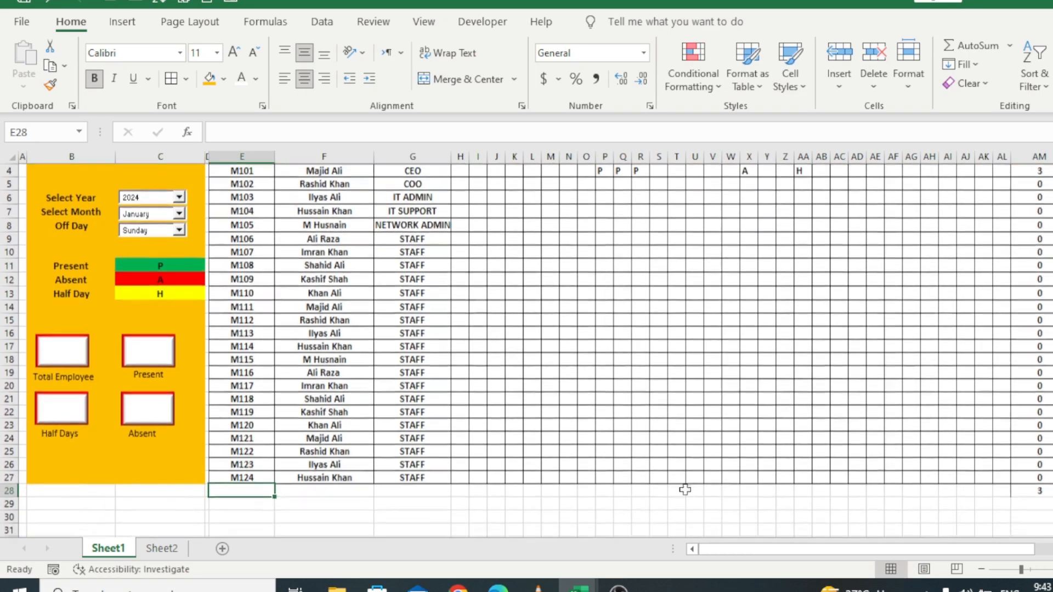
scroll(468, 442, "up", 1)
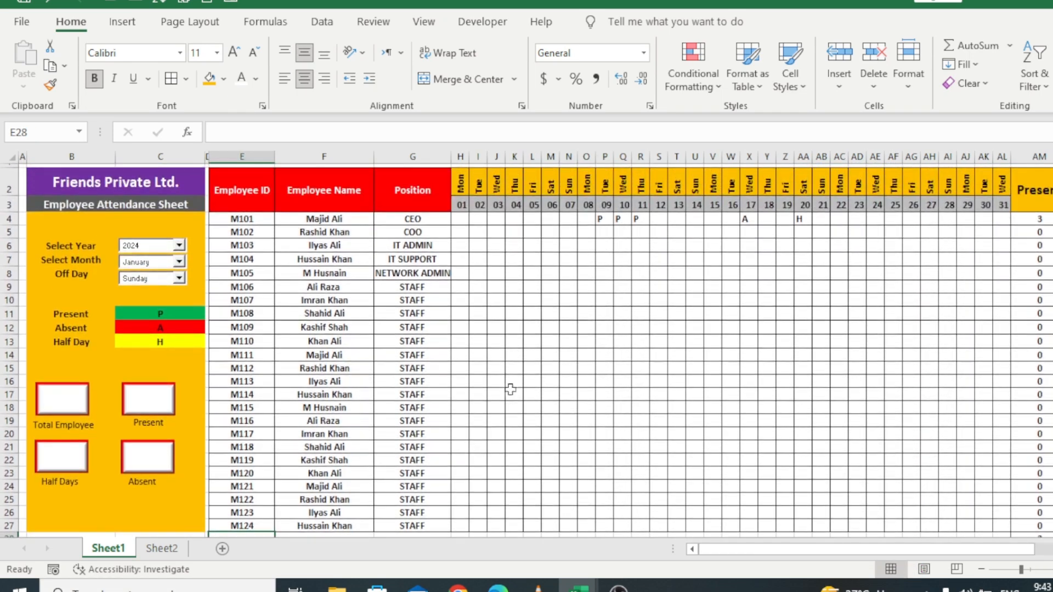
scroll(533, 365, "down", 1)
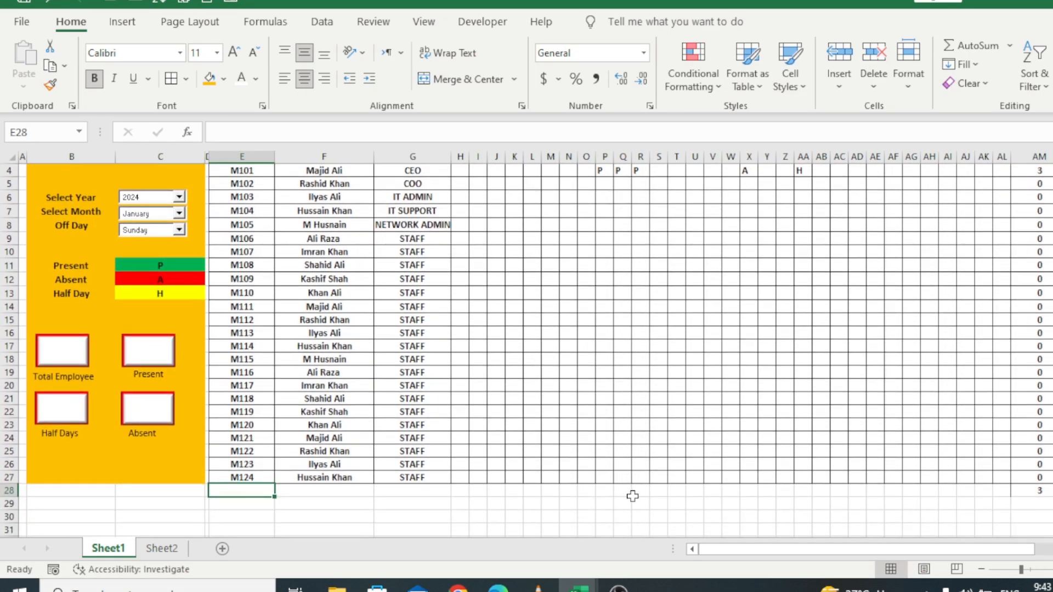
type("=cpo")
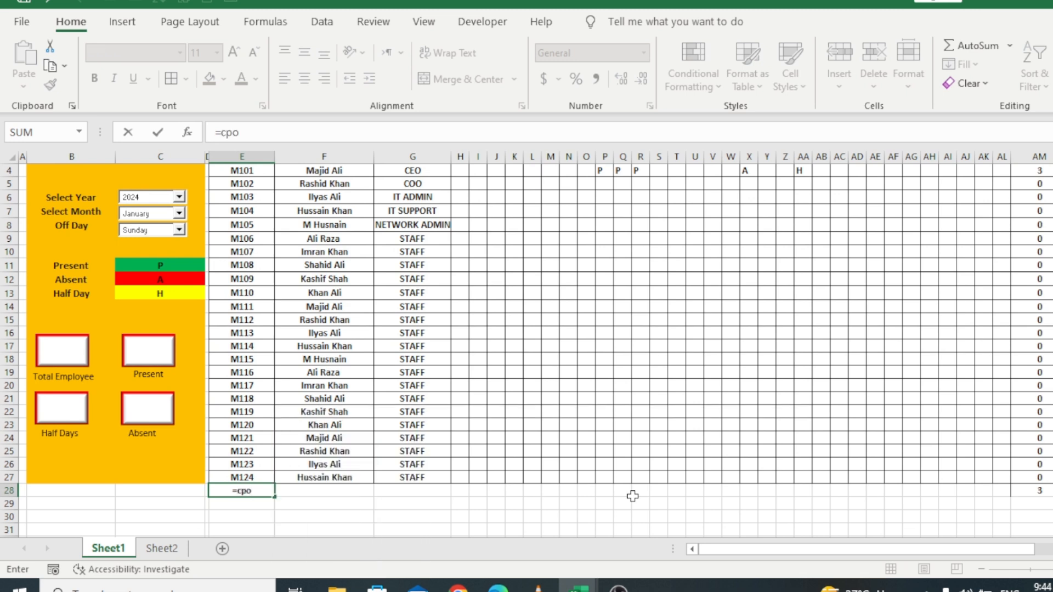
key("BackSpace")
key("BackSpace")
type("oun")
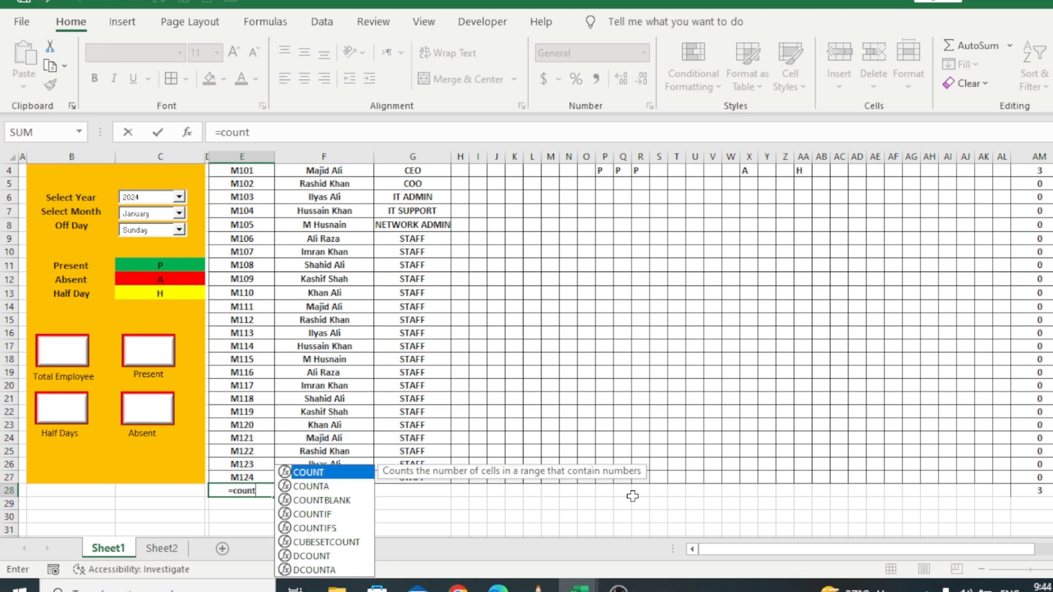
type("t")
key("Down")
key("Tab")
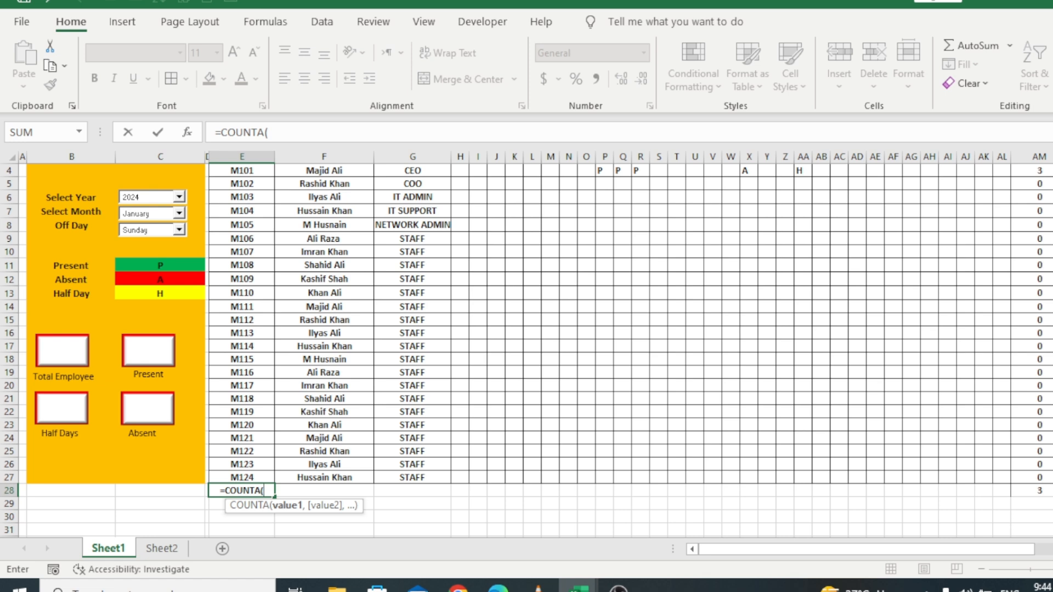
scroll(285, 258, "up", 1)
left_click_drag(248, 225, 233, 526)
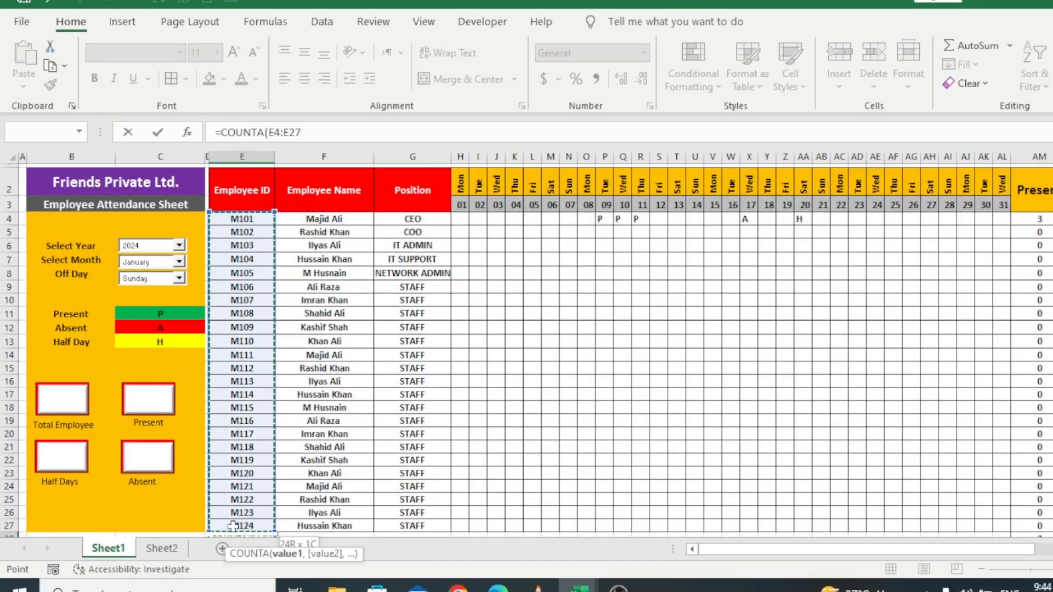
scroll(384, 401, "down", 1)
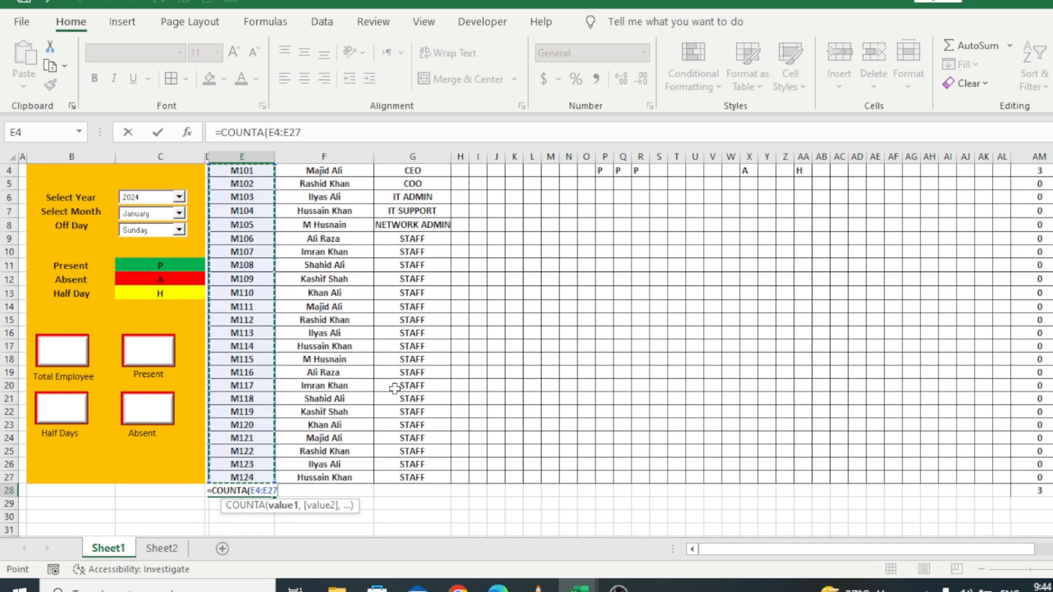
key("Return")
left_click(244, 490)
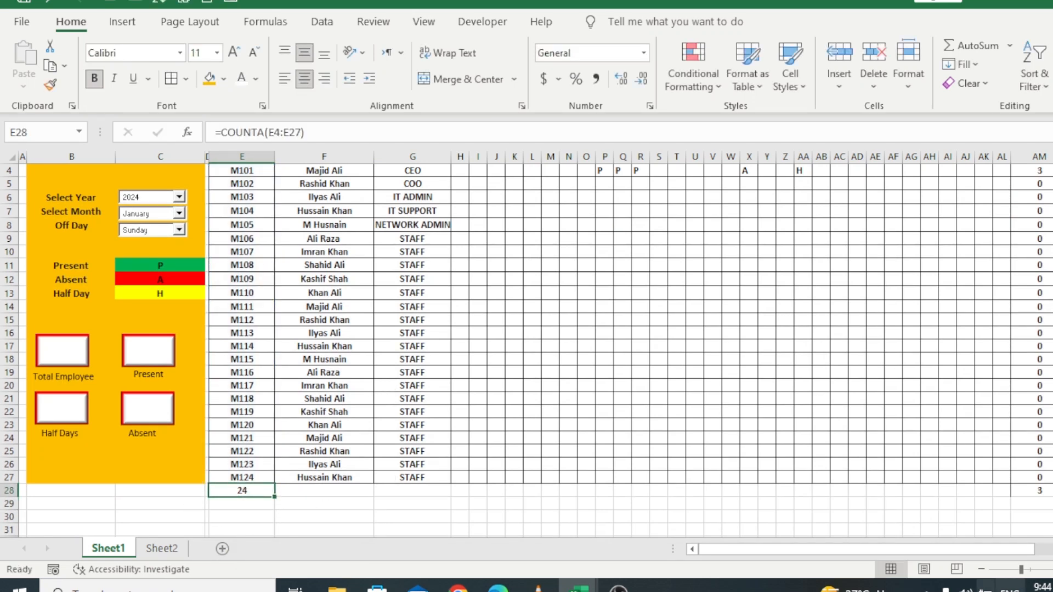
Step: Link the Total Employee box to the employee count with =$E$28
scroll(428, 467, "up", 1)
left_click(78, 359)
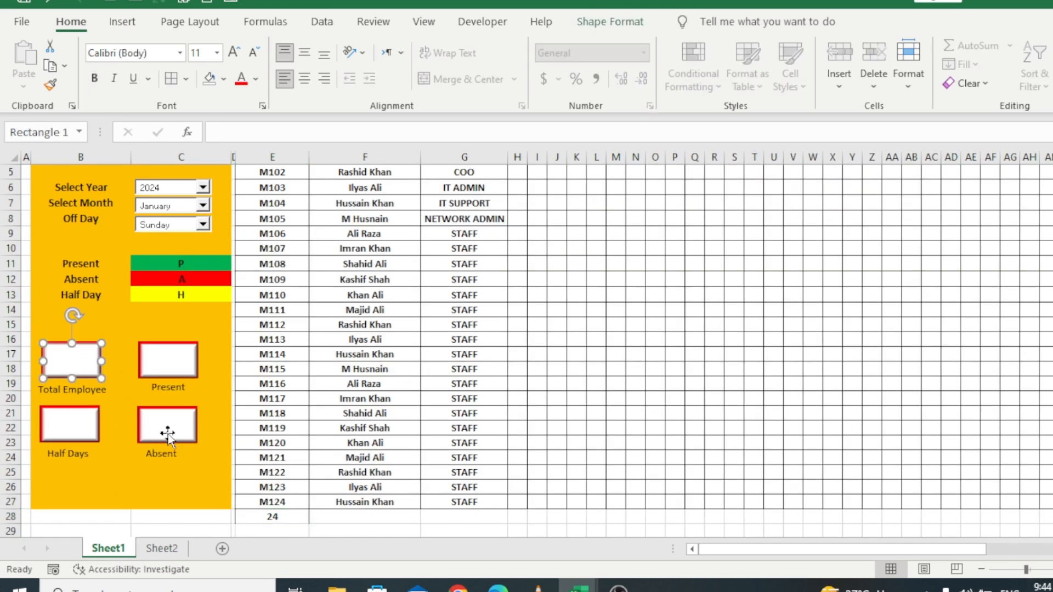
left_click(259, 137)
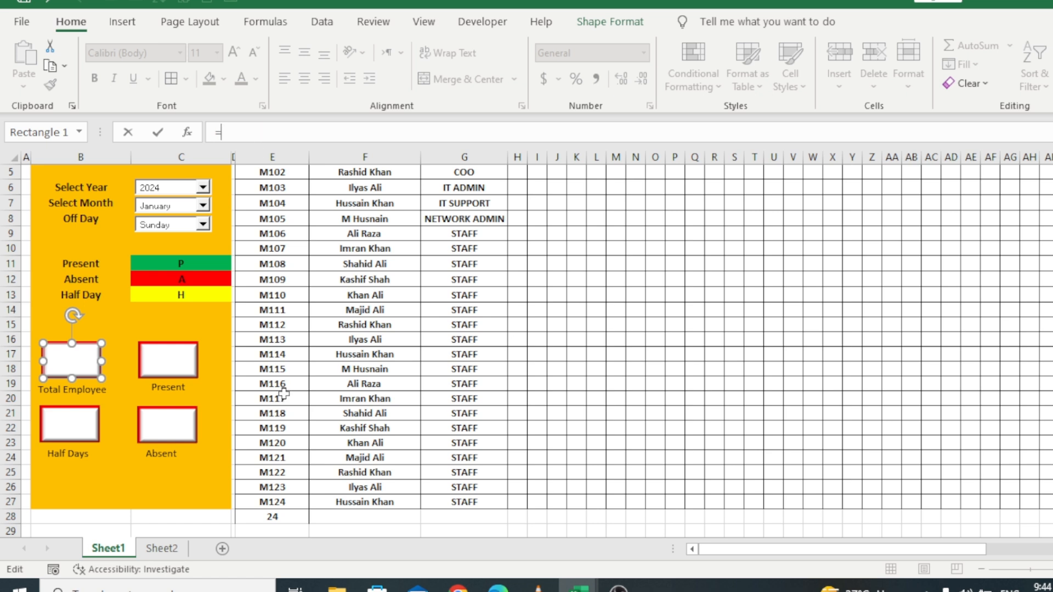
left_click(284, 516)
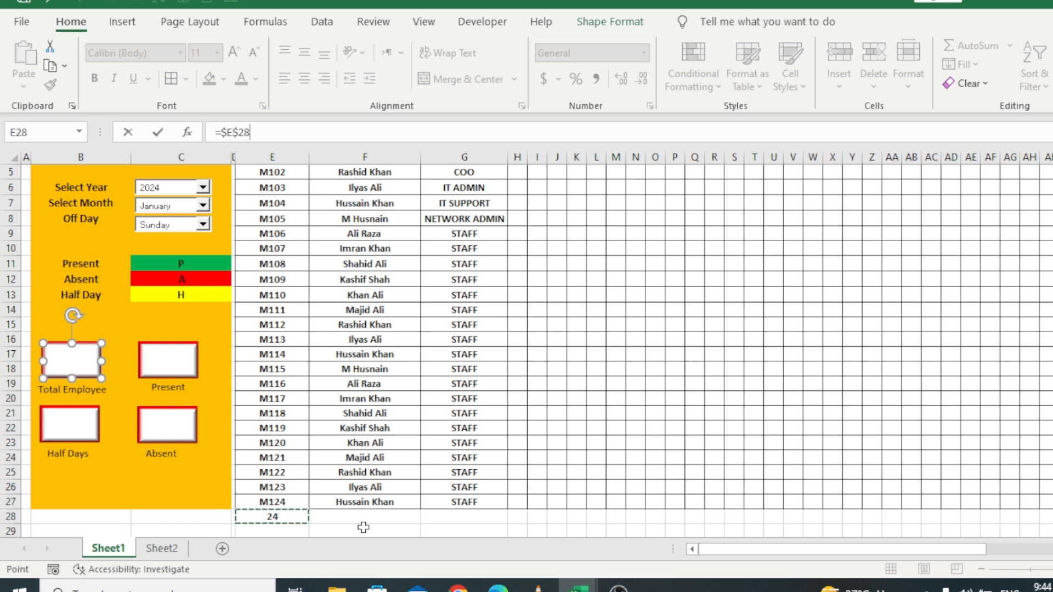
key("Return")
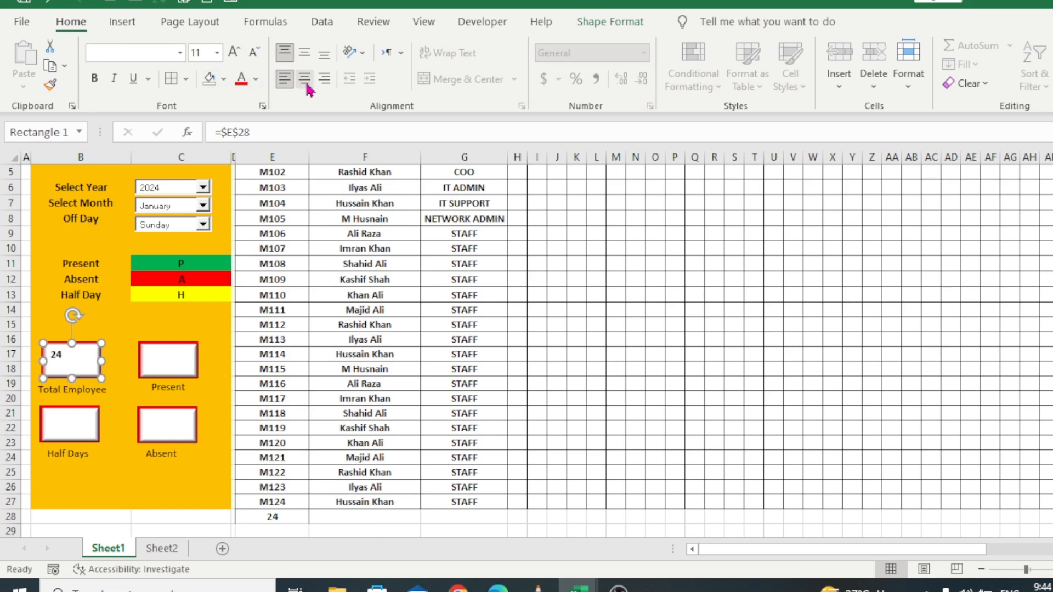
Step: Set the Total Employee box's number to font size 20 and centre it horizontally and vertically
left_click(233, 55)
left_click(233, 55)
left_click(233, 55)
left_click(305, 78)
left_click(307, 53)
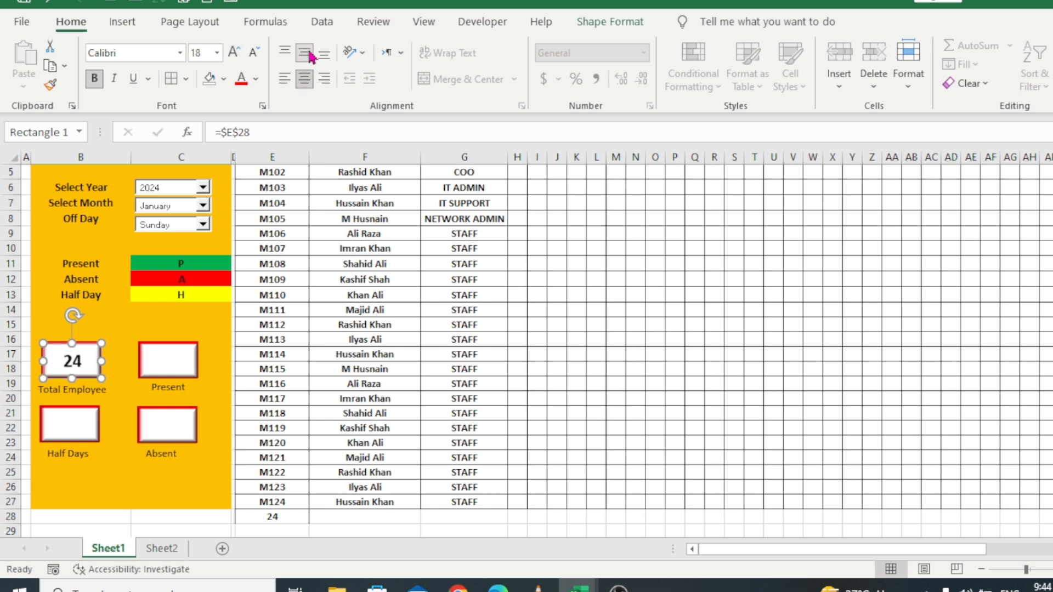
left_click(236, 55)
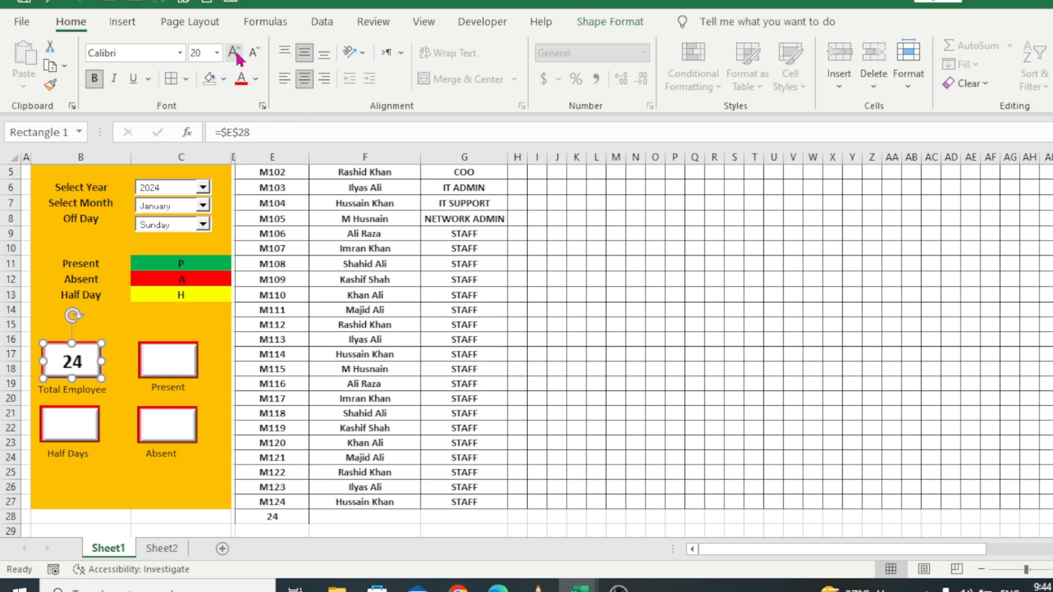
left_click(331, 277)
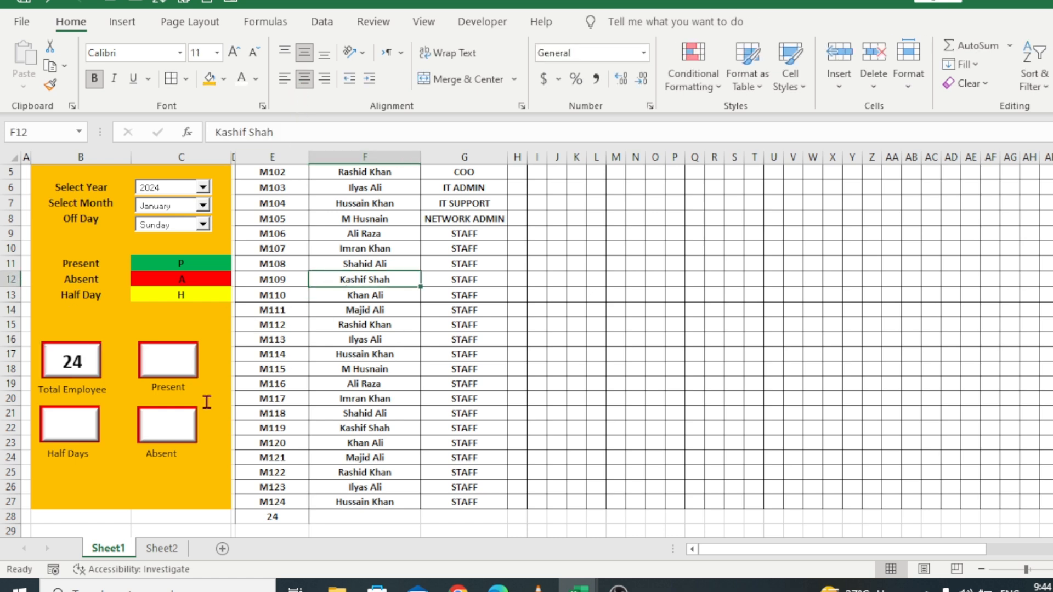
Step: Link the Present box to the present-days total with =$AM$28
left_click(172, 365)
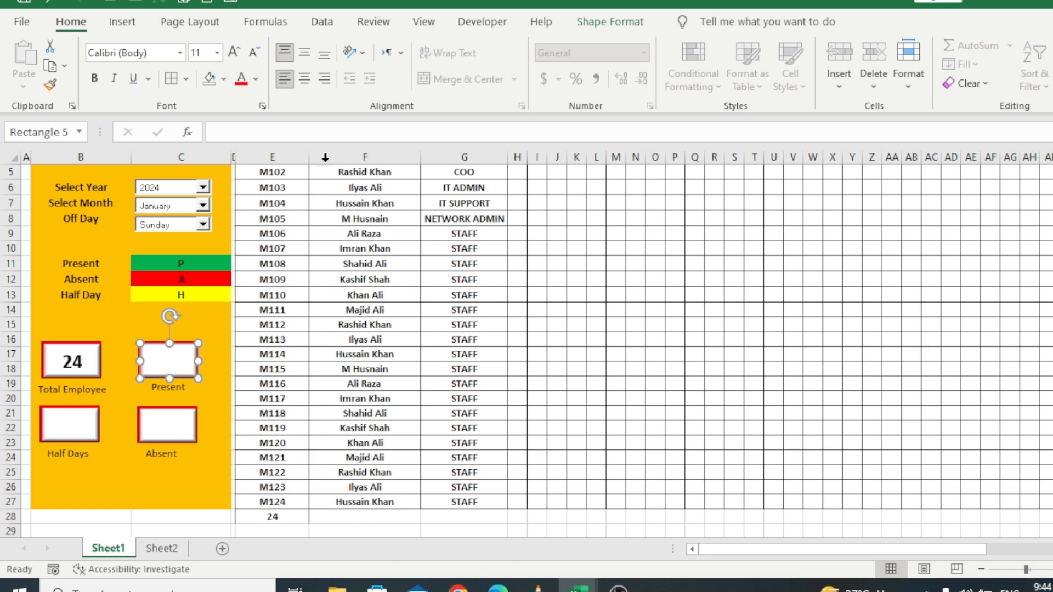
left_click(319, 134)
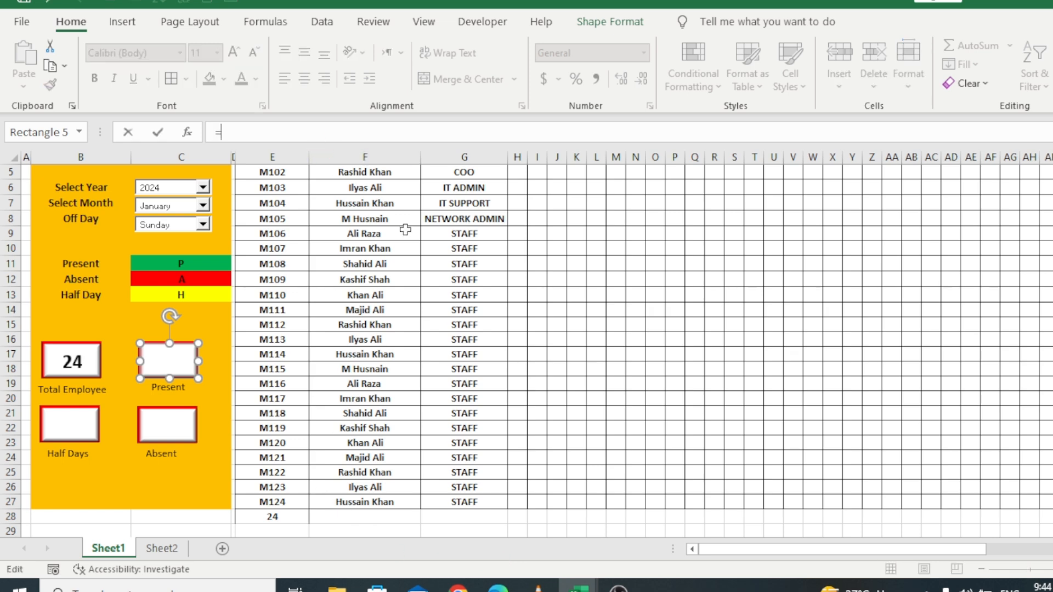
mouse_move(766, 549)
left_mouse_down()
mouse_move(823, 549)
mouse_move(755, 551)
left_mouse_up()
left_click(675, 517)
key("Return")
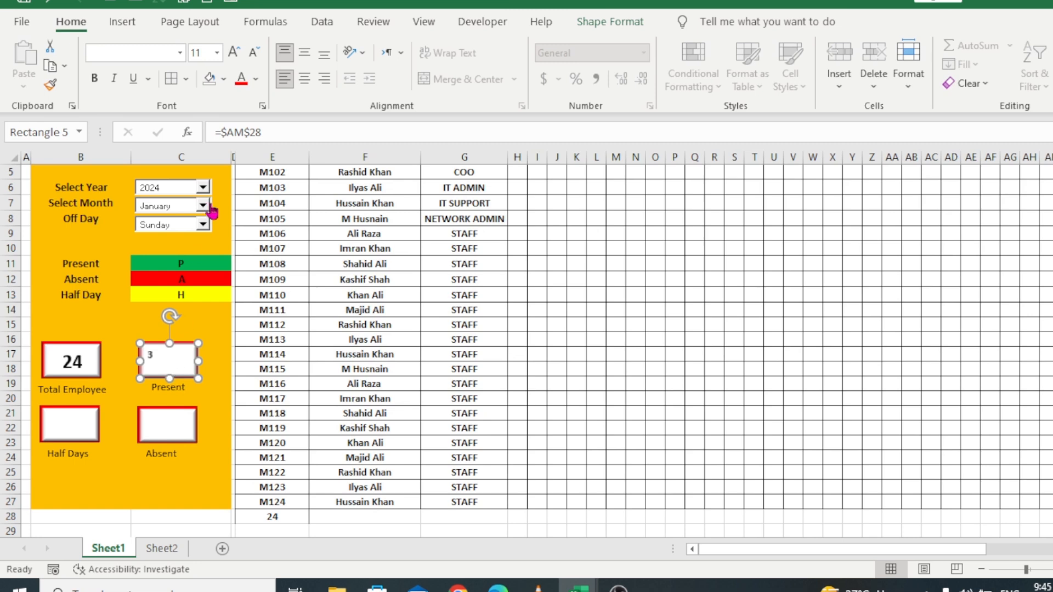
Step: Format the Present box's number as bold, size 20 and horizontally centred
key("ctrl+b")
left_click(234, 53)
left_click(234, 53)
left_click(233, 53)
left_click(233, 52)
left_click(234, 52)
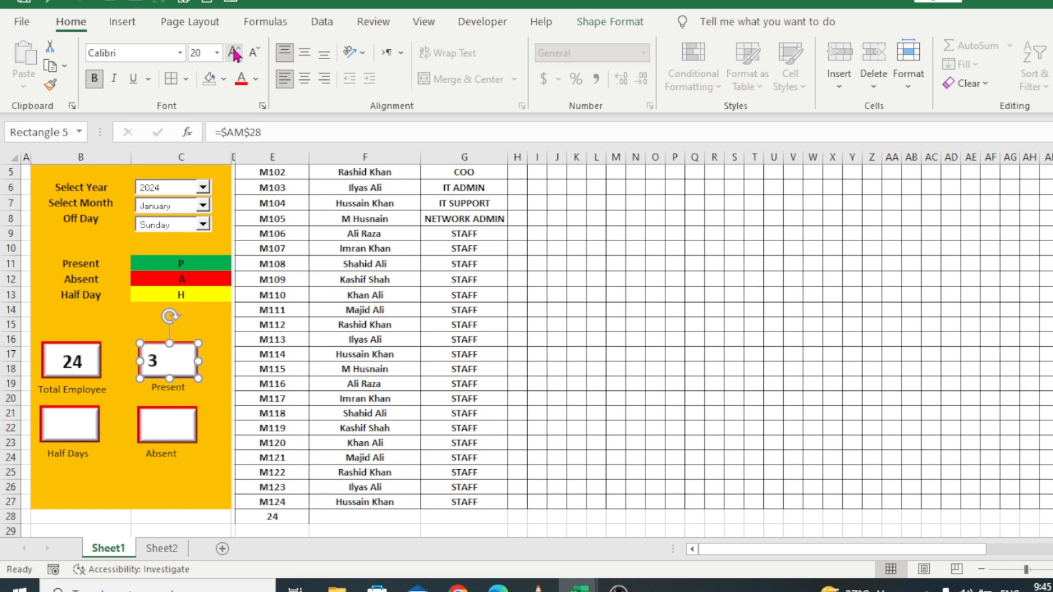
left_click(305, 78)
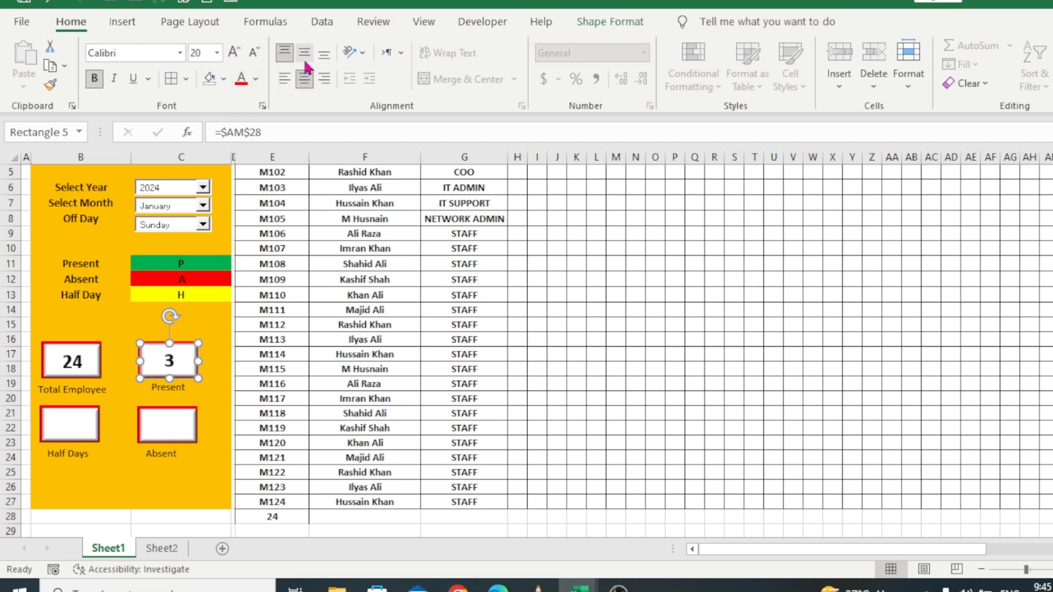
Step: Link the Half Days box to the half-day total with =$AO$28
left_click(83, 429)
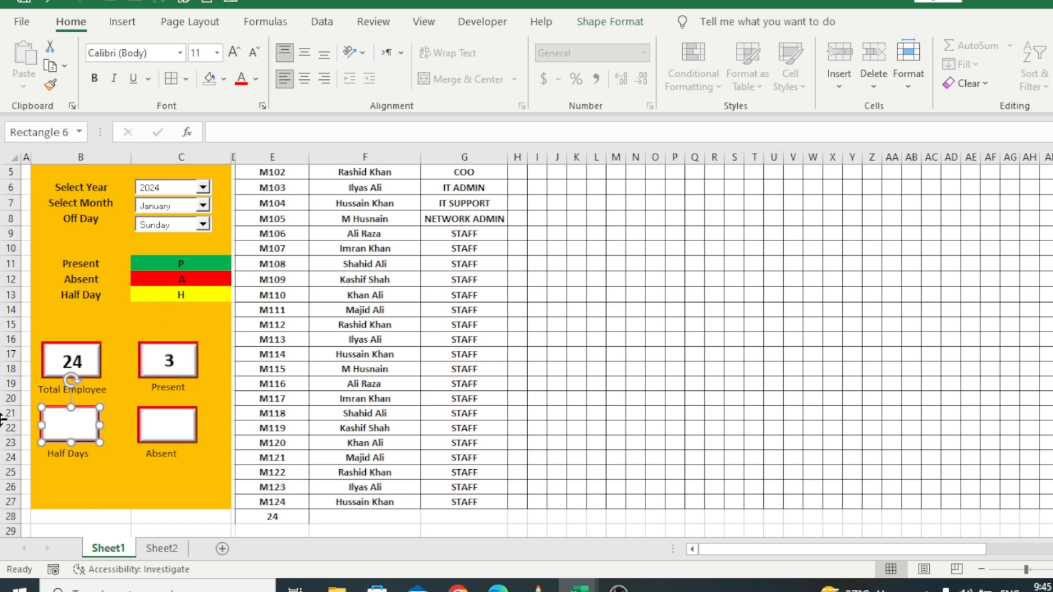
left_click(401, 133)
type("=")
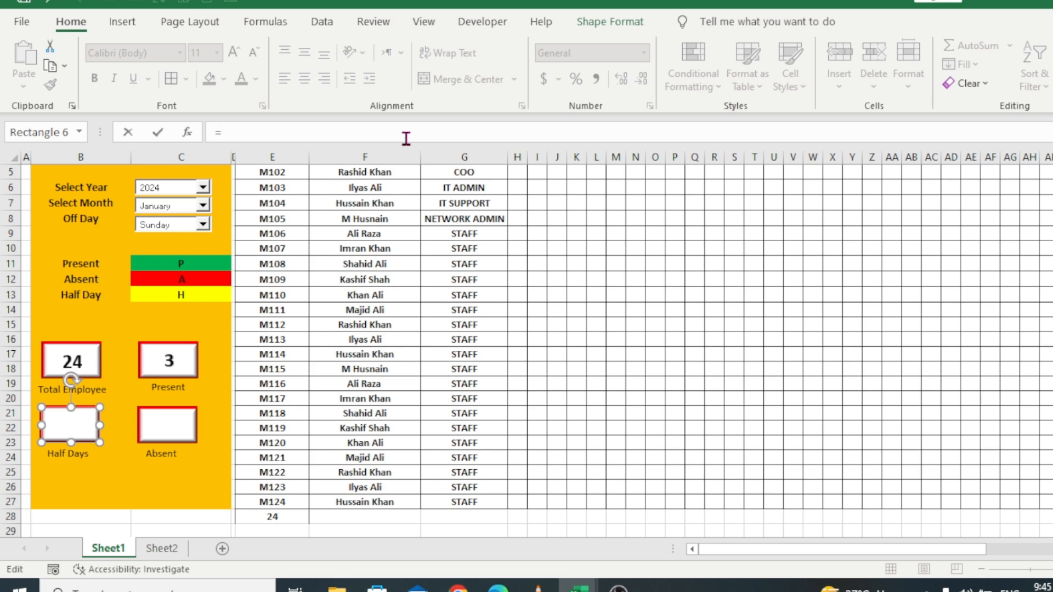
left_click_drag(799, 550, 940, 555)
left_click(676, 516)
left_click_drag(839, 552, 697, 556)
key("Return")
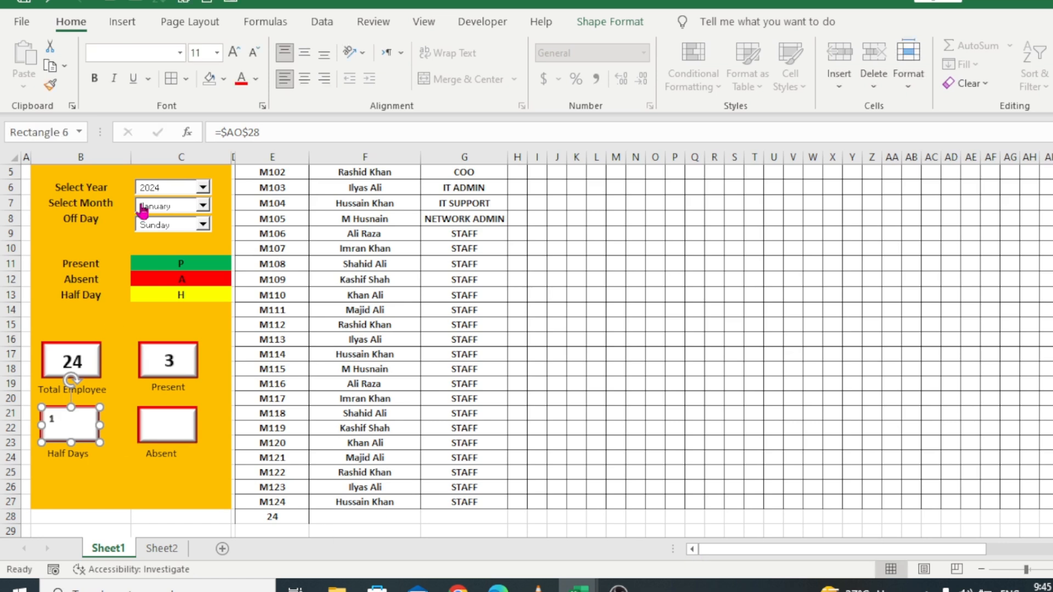
Step: Set the Half Days box's number to font size 20 and centre it horizontally
left_click(235, 53)
left_click(234, 54)
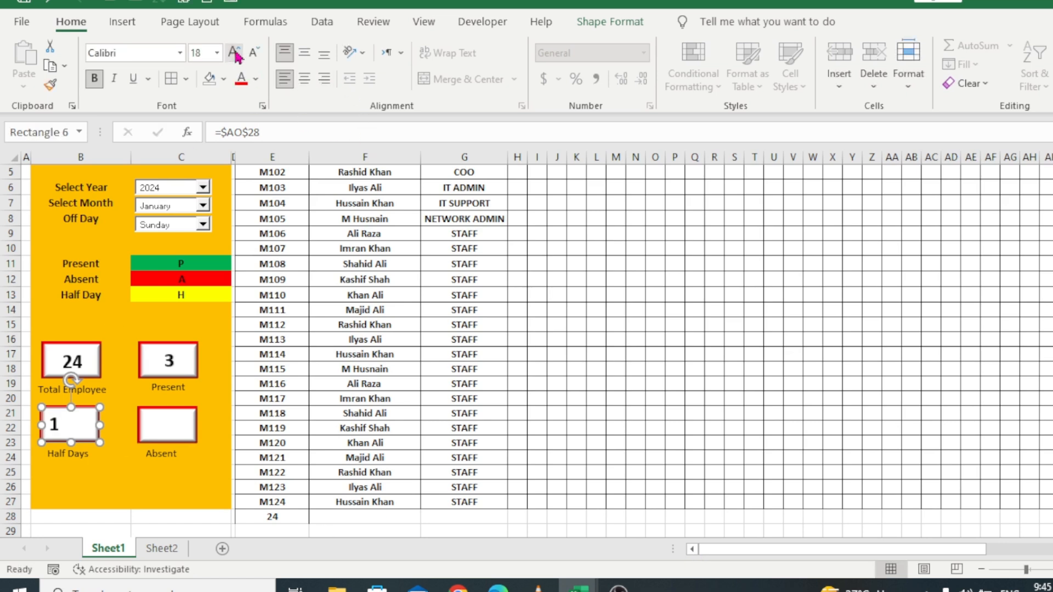
left_click(253, 53)
left_click(253, 53)
left_click(304, 78)
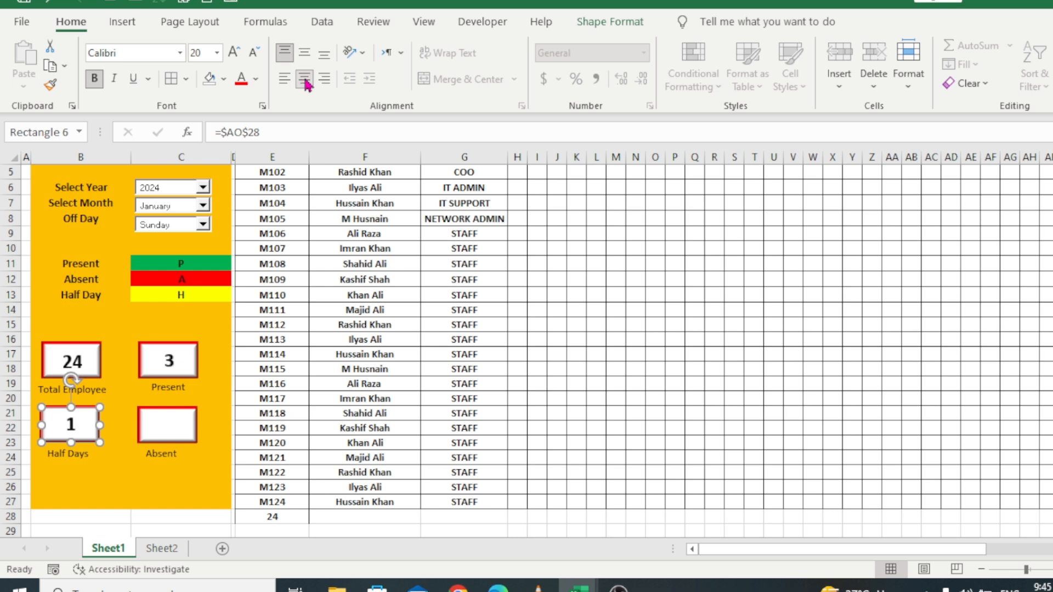
Step: Link the Absent box to the absent-days total with =$AN$28
left_click(179, 436)
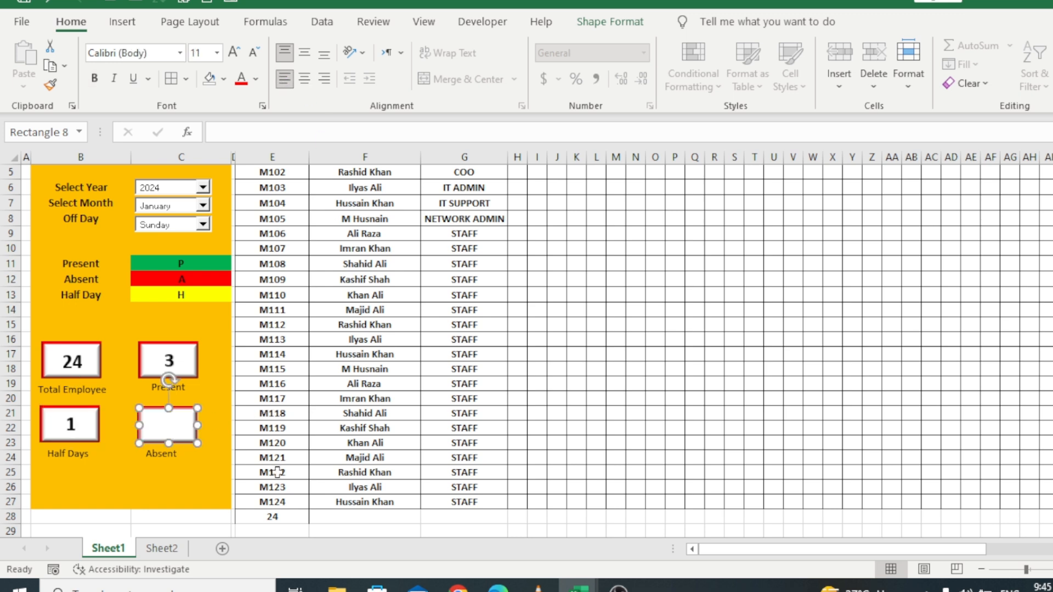
left_click(341, 131)
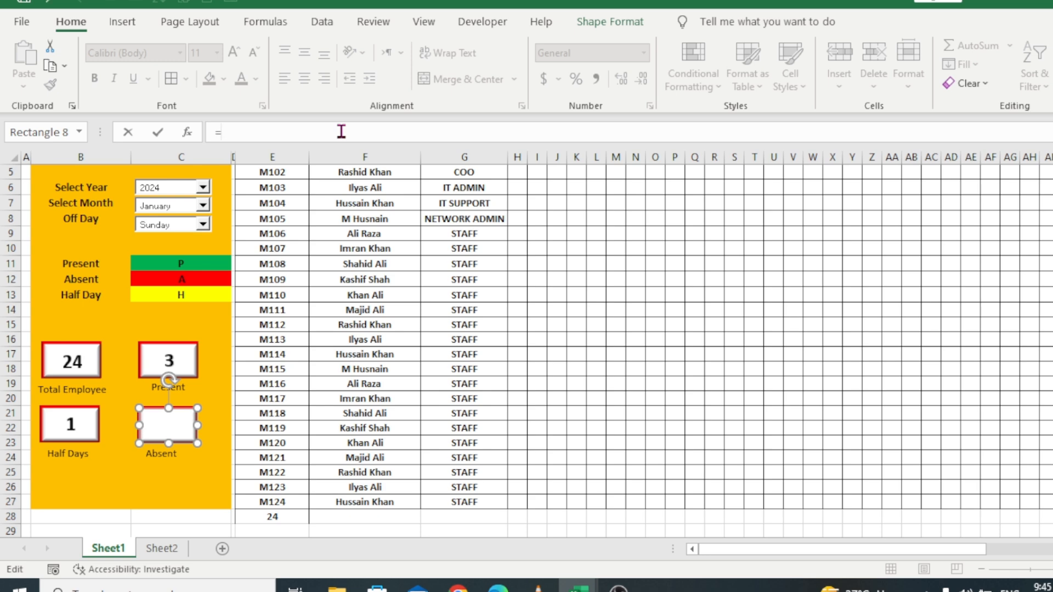
left_click_drag(706, 547, 660, 575)
left_click(616, 519)
key("Return")
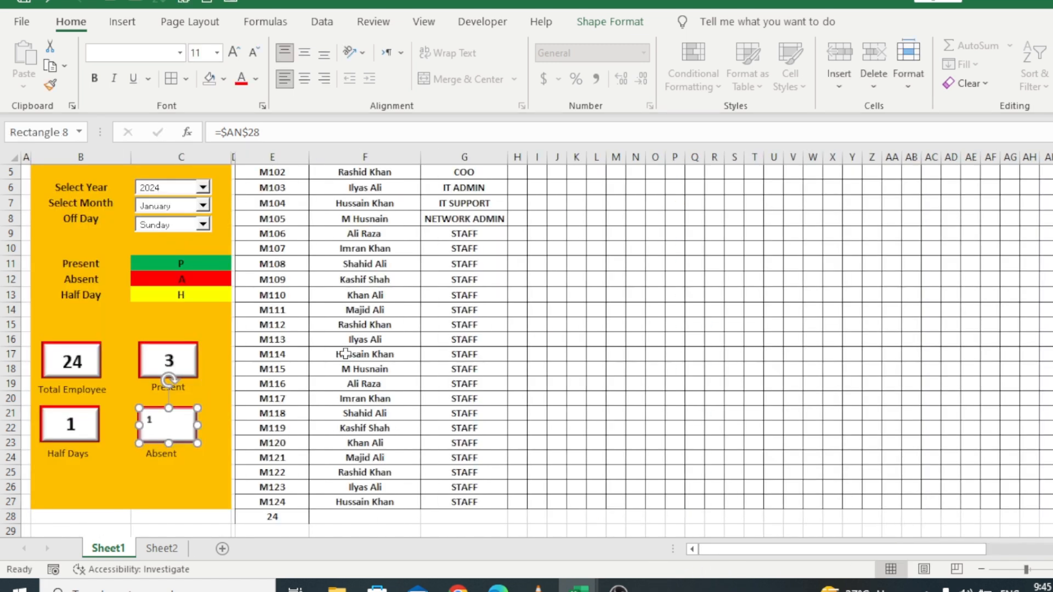
Step: Format the Absent box's number as bold, size 20 and horizontally centred
left_click(233, 53)
left_click(233, 53)
left_click(233, 53)
left_click(233, 53)
left_click(305, 78)
left_click(305, 53)
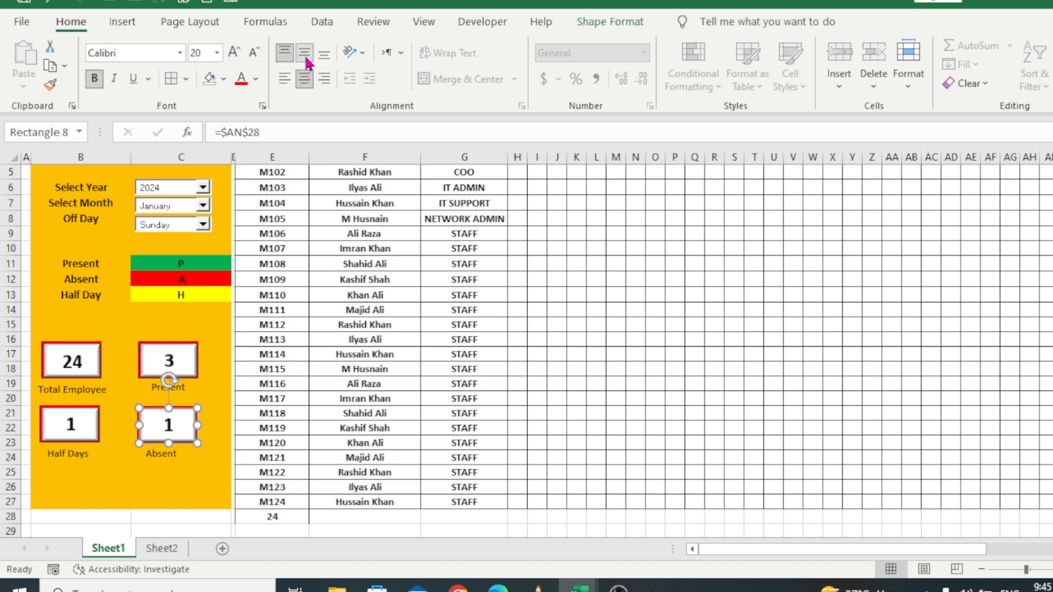
left_click(168, 487)
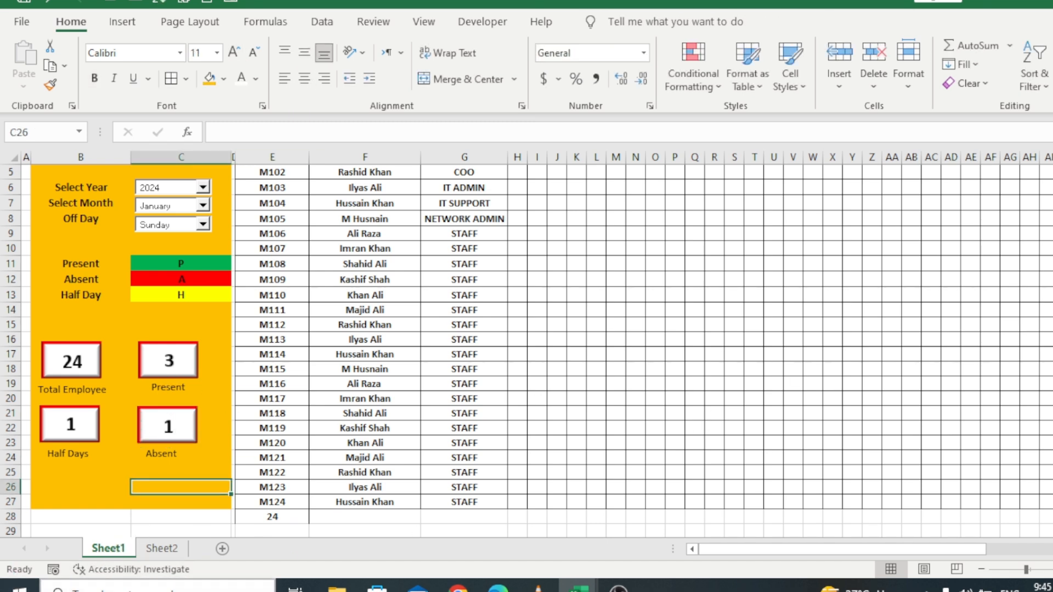
Step: Enter P in the day 04 column for the first, third and fourth employees, in cells K4, K6 and K7
scroll(610, 219, "up", 1)
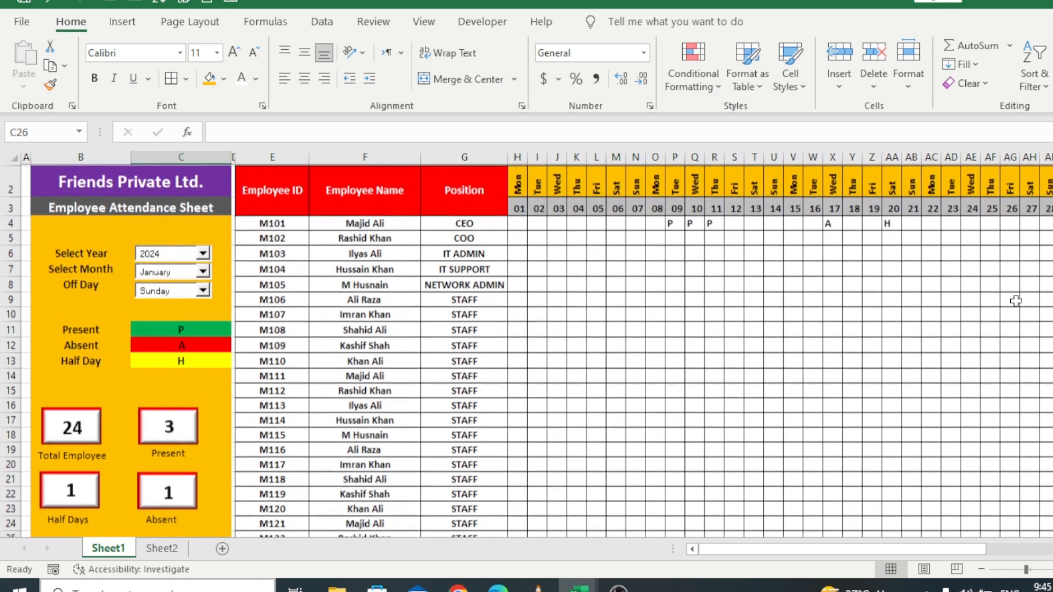
left_click_drag(581, 222, 582, 237)
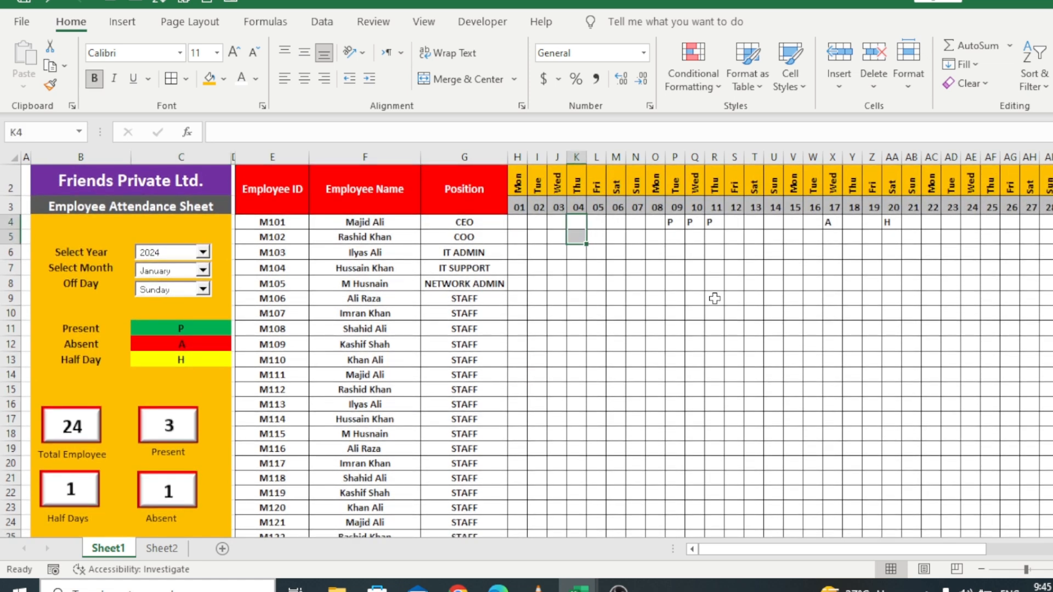
left_click(574, 267)
left_click(582, 226)
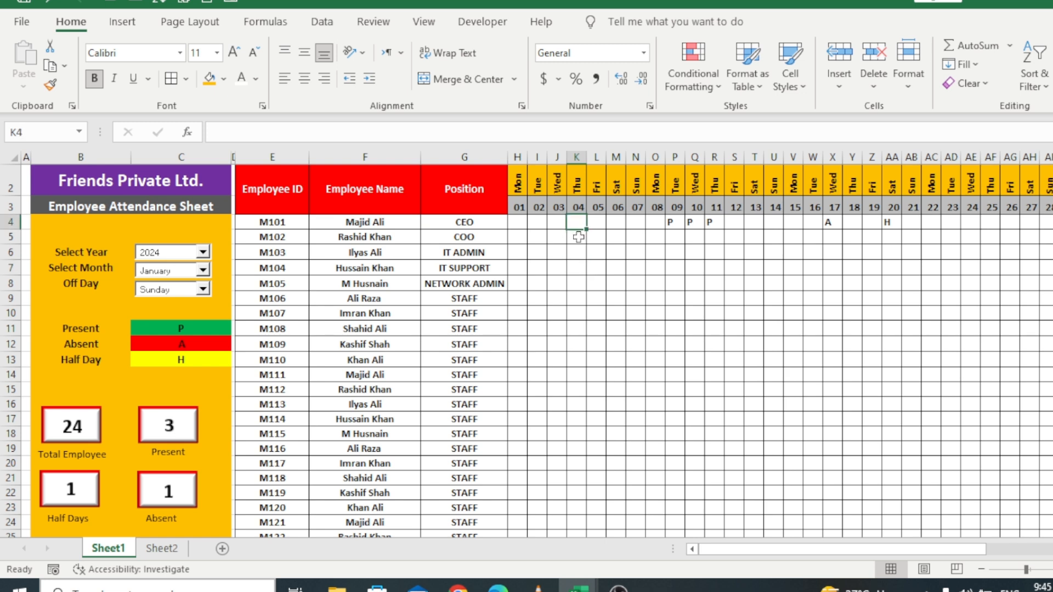
type("P")
key("Right")
key("Down")
key("Down")
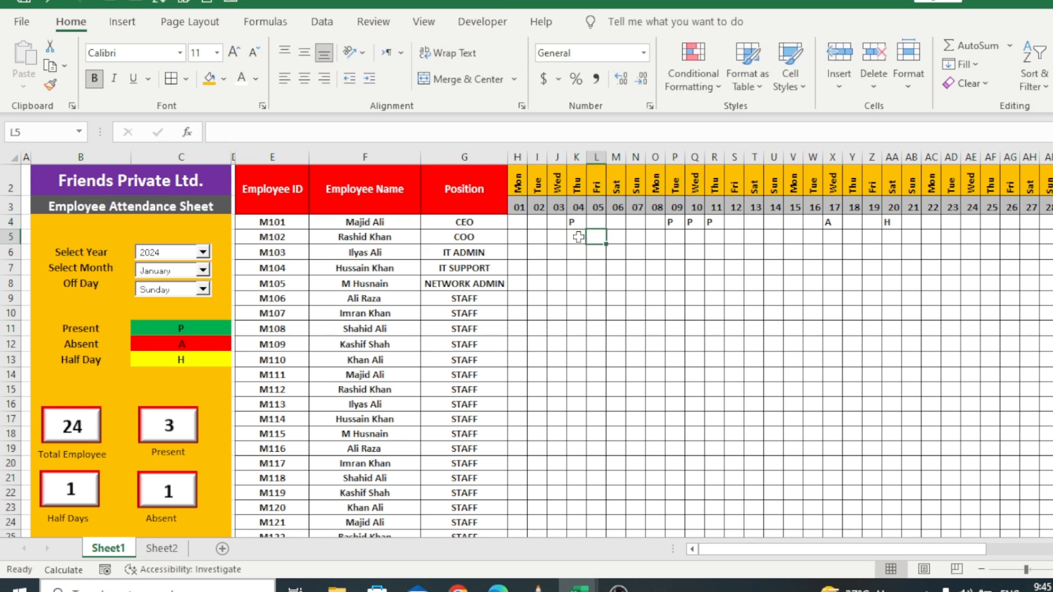
key("Left")
type("P")
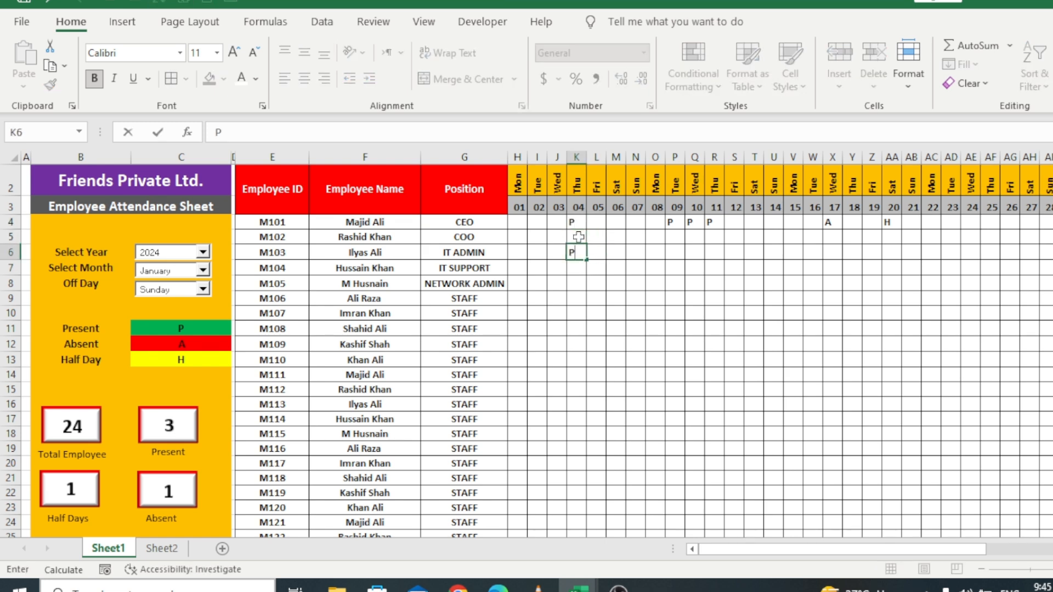
key("Return")
type("P")
key("Return")
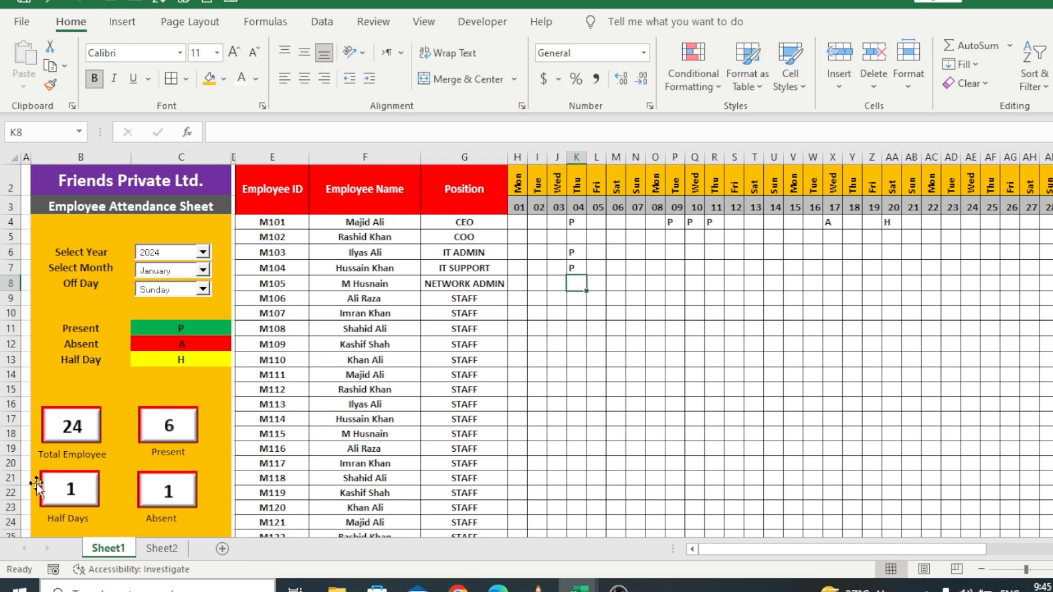
Step: Apply thick outside borders to the dashboard panel B2:C27, the attendance grid E2:AL27 and the summary columns AM2:AO27
left_click_drag(763, 551, 638, 564)
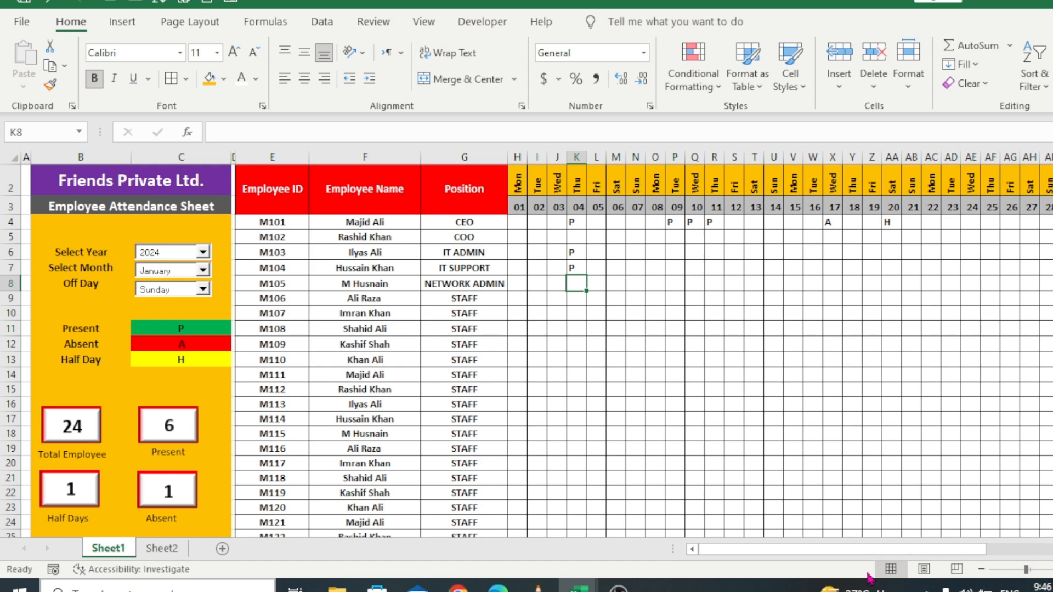
left_click(982, 569)
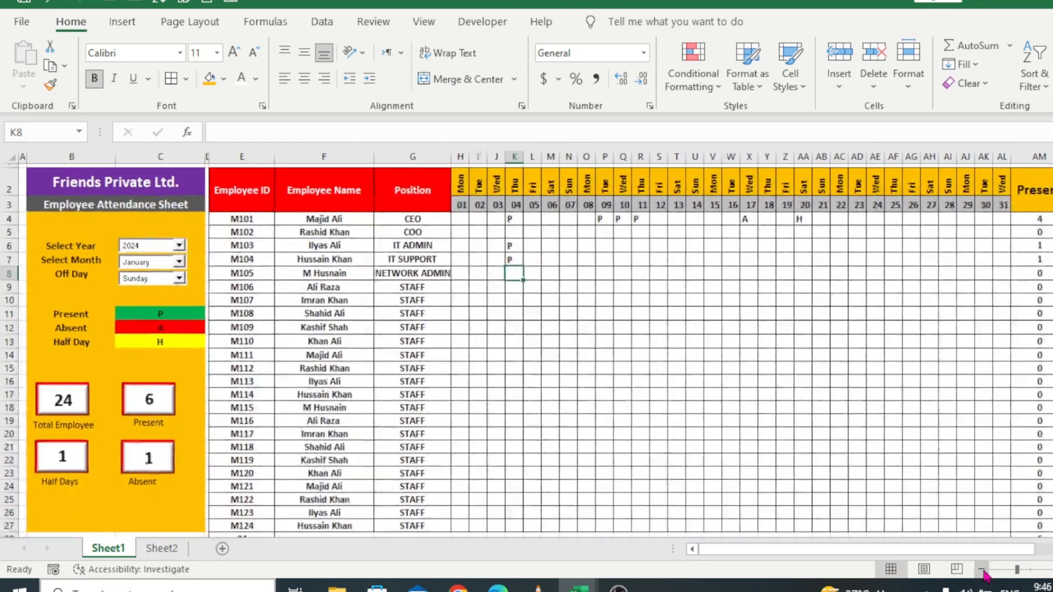
left_click(982, 569)
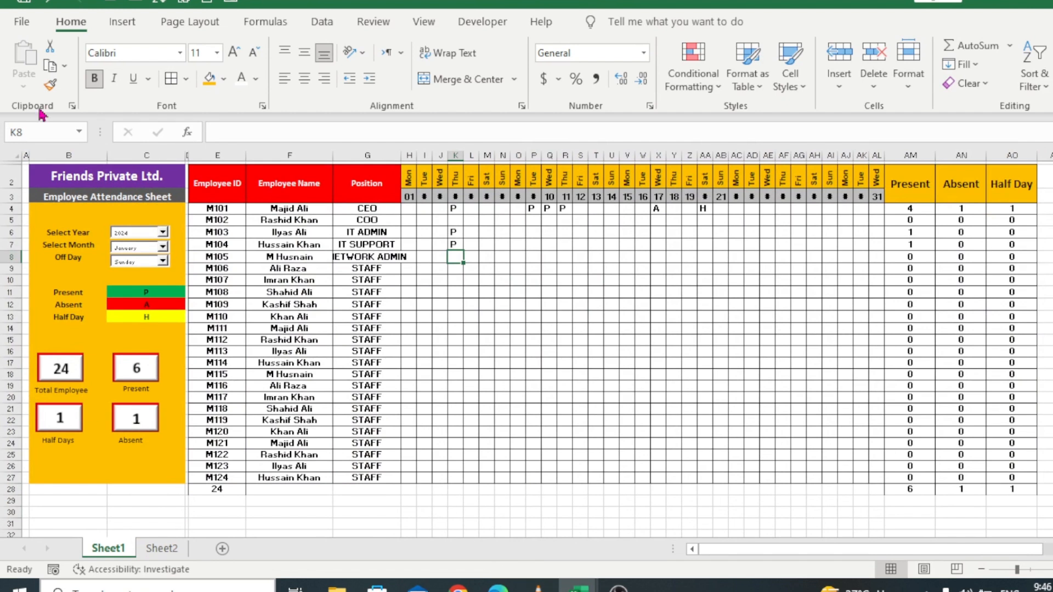
left_click_drag(43, 176, 154, 481)
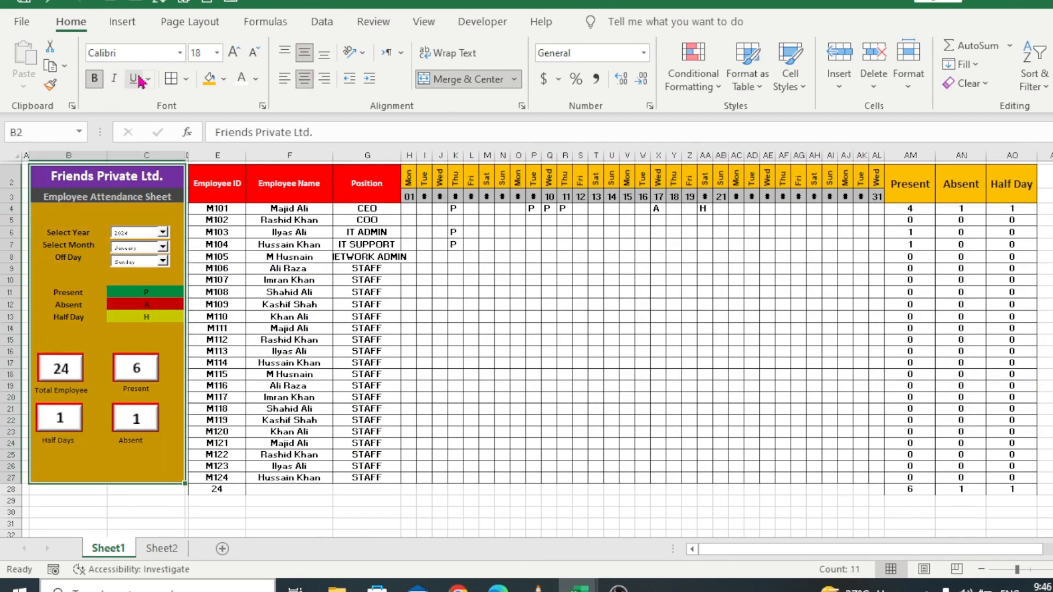
left_click(186, 78)
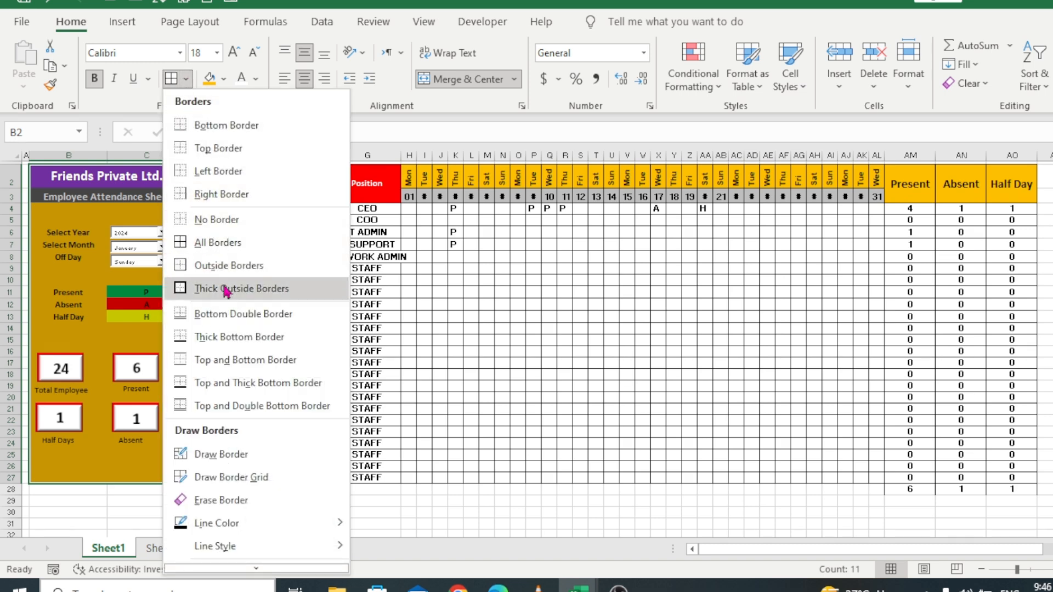
left_click(226, 289)
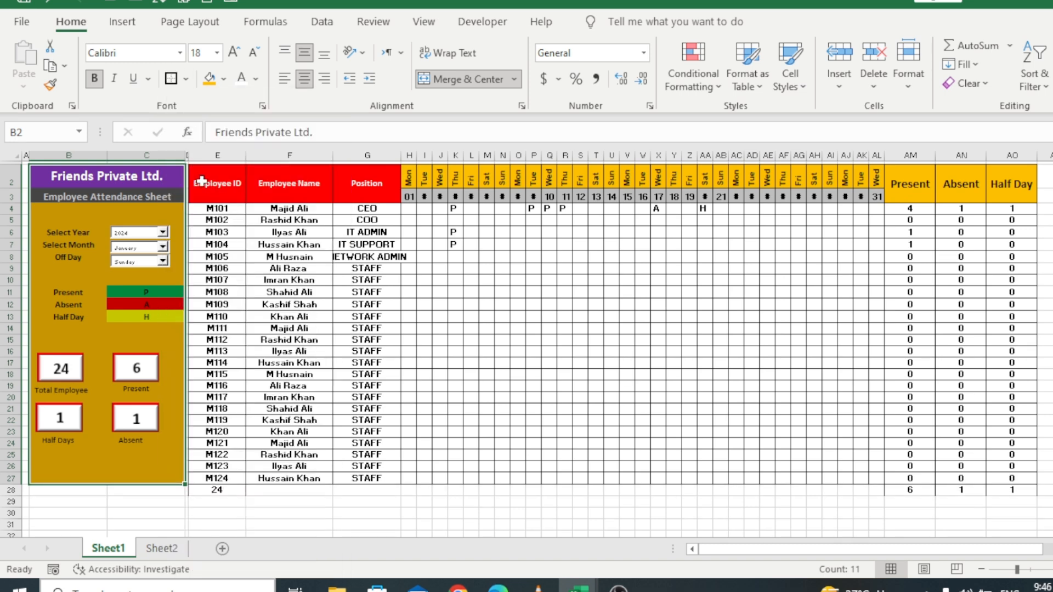
left_click_drag(207, 182, 860, 485)
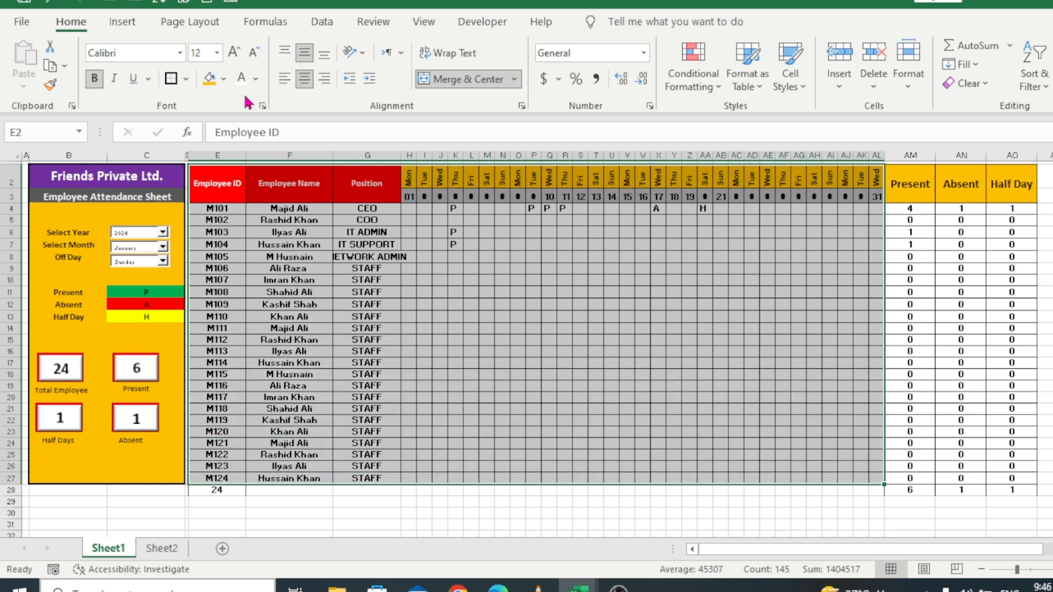
left_click_drag(917, 184, 1024, 480)
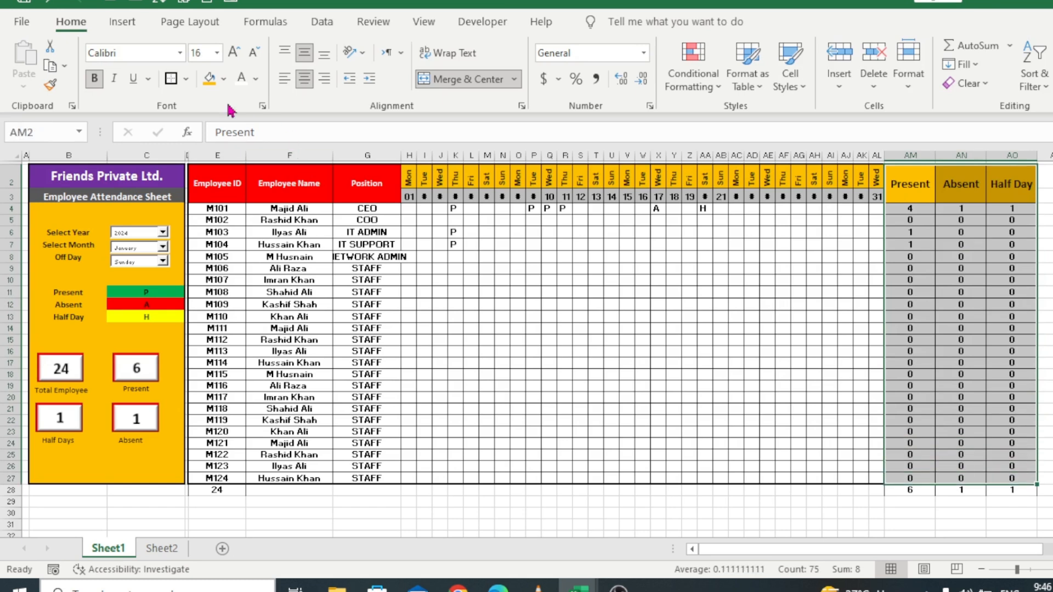
Step: Hide the row 28 totals in E28, AM28, AN28 and AO28 by setting their font colour to white
left_click(227, 489)
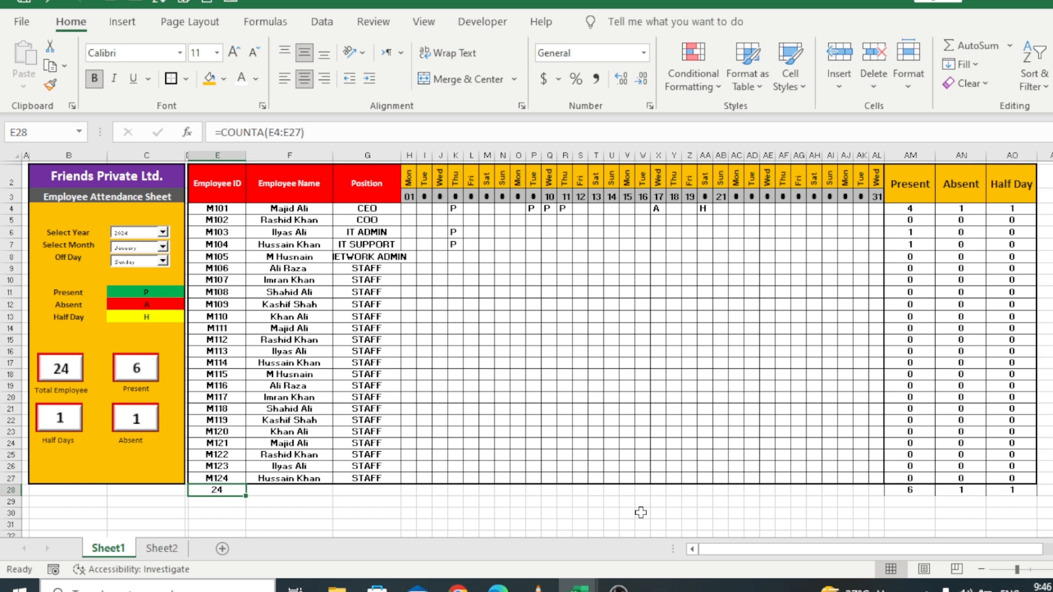
left_click(921, 490, "ctrl")
left_click(970, 491, "ctrl")
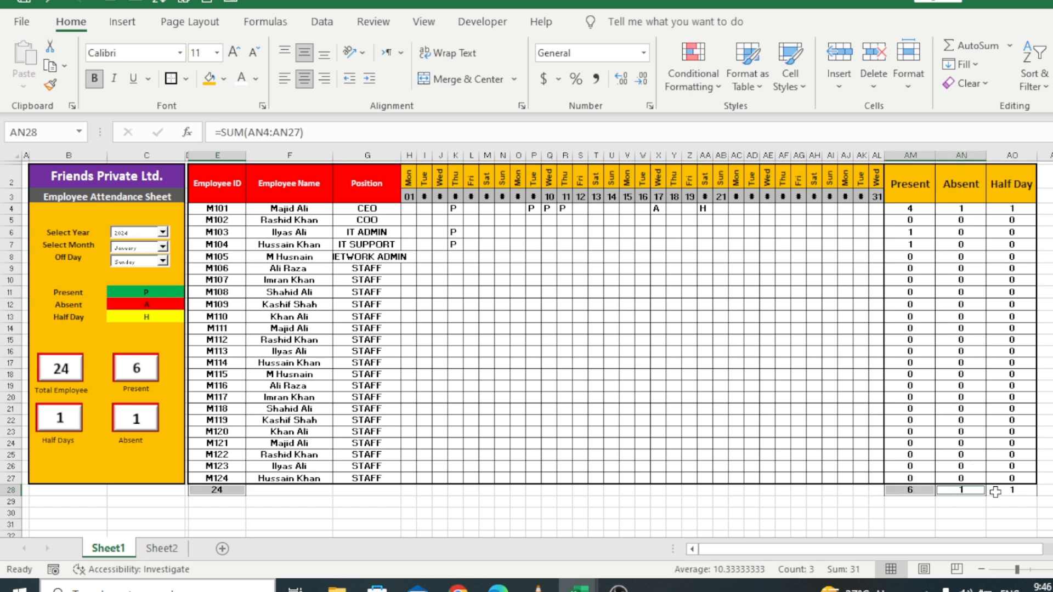
left_click(1008, 490, "ctrl")
left_click(243, 82)
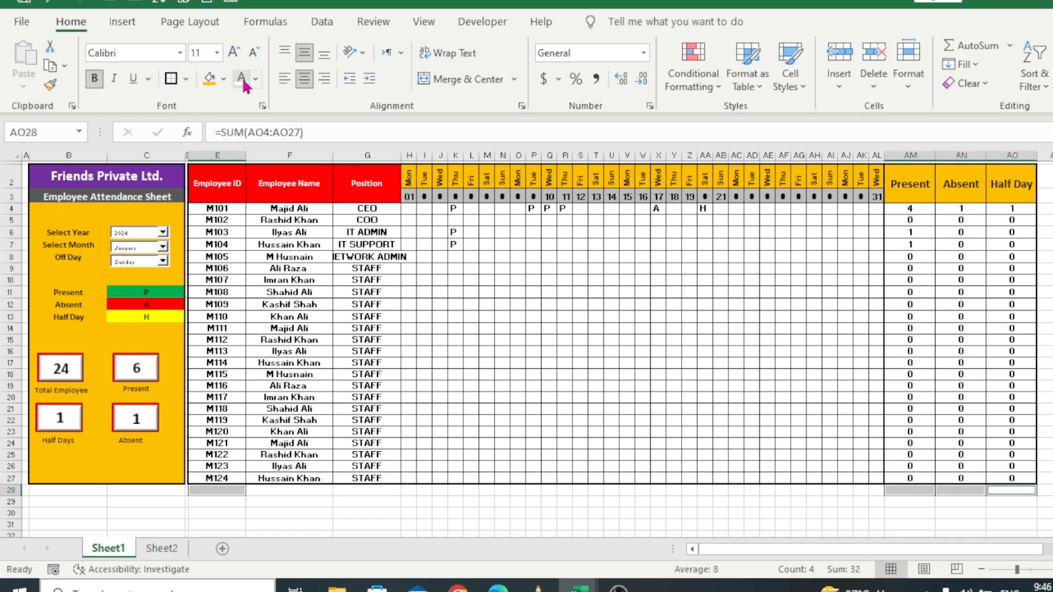
left_click(510, 490)
left_click(582, 525)
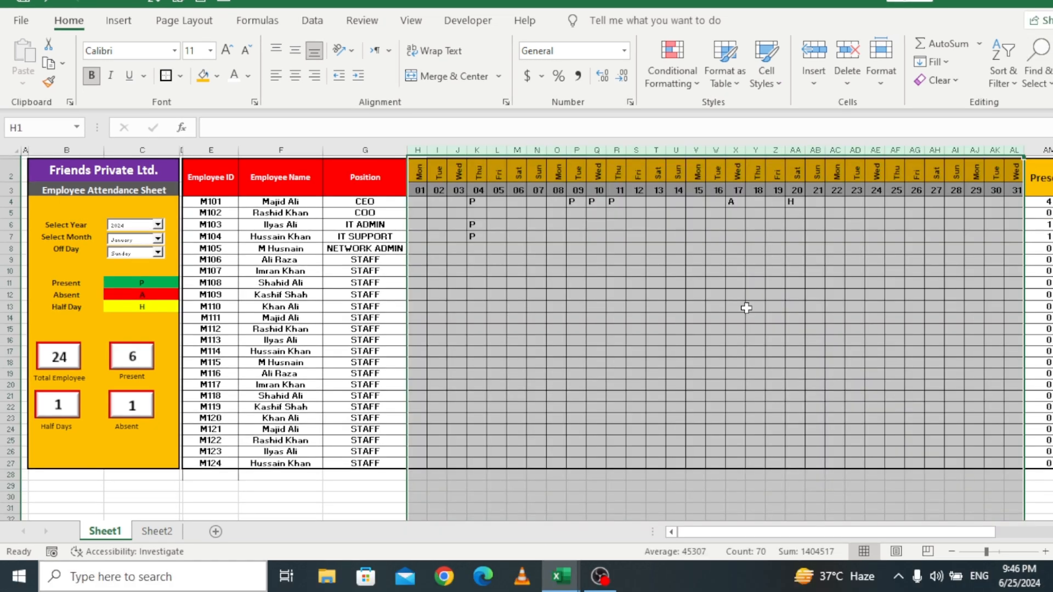
Step: Create a formula-based conditional formatting rule for H2:AL27 with the condition =H$2="Sun"
left_click(752, 307)
mouse_move(885, 536)
left_mouse_down()
mouse_move(907, 536)
mouse_move(889, 539)
left_mouse_up()
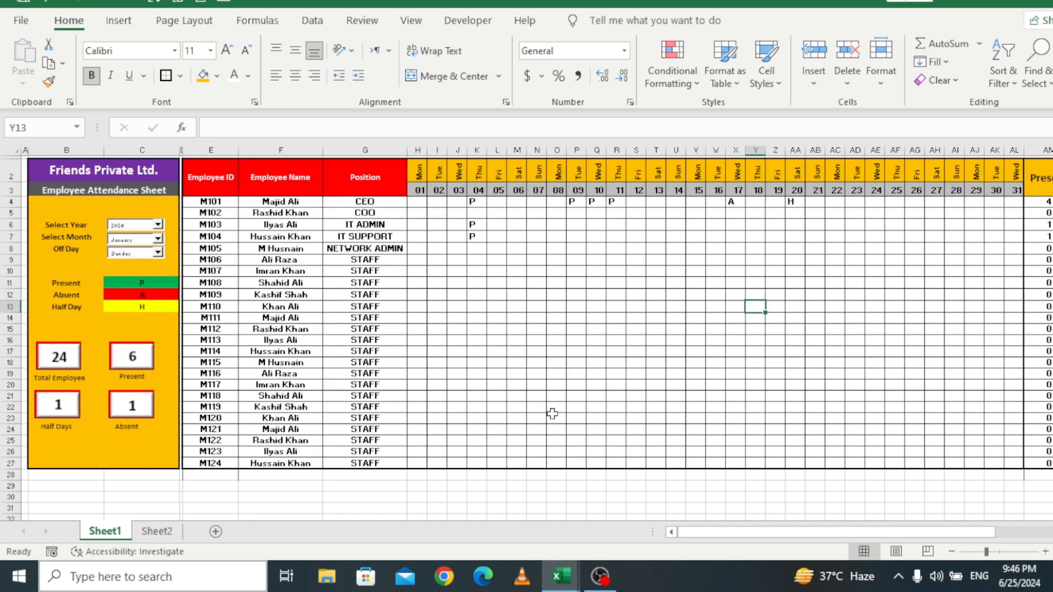
left_click_drag(421, 172, 1011, 469)
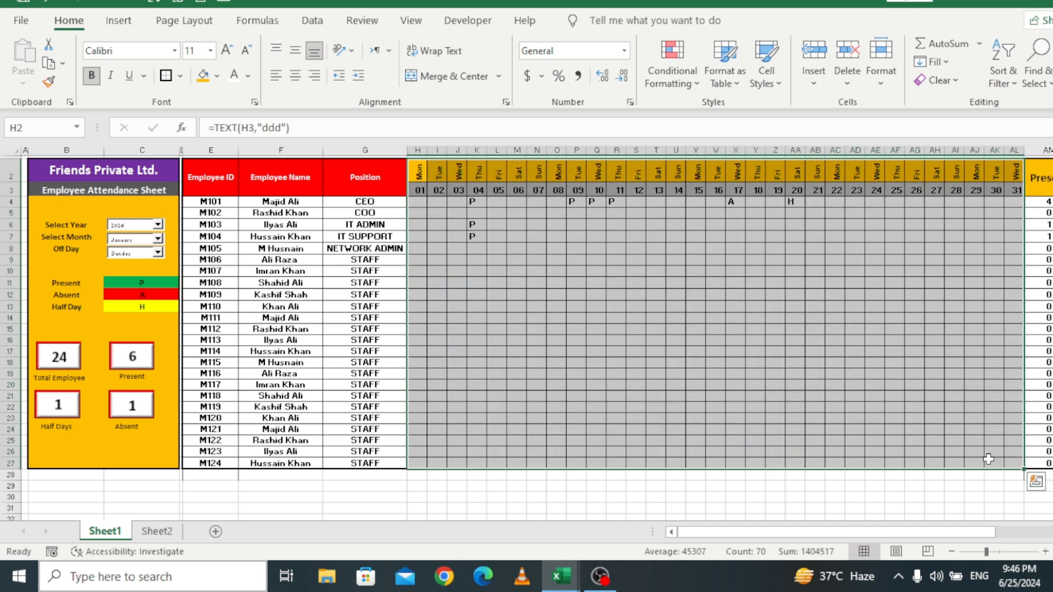
left_click(674, 67)
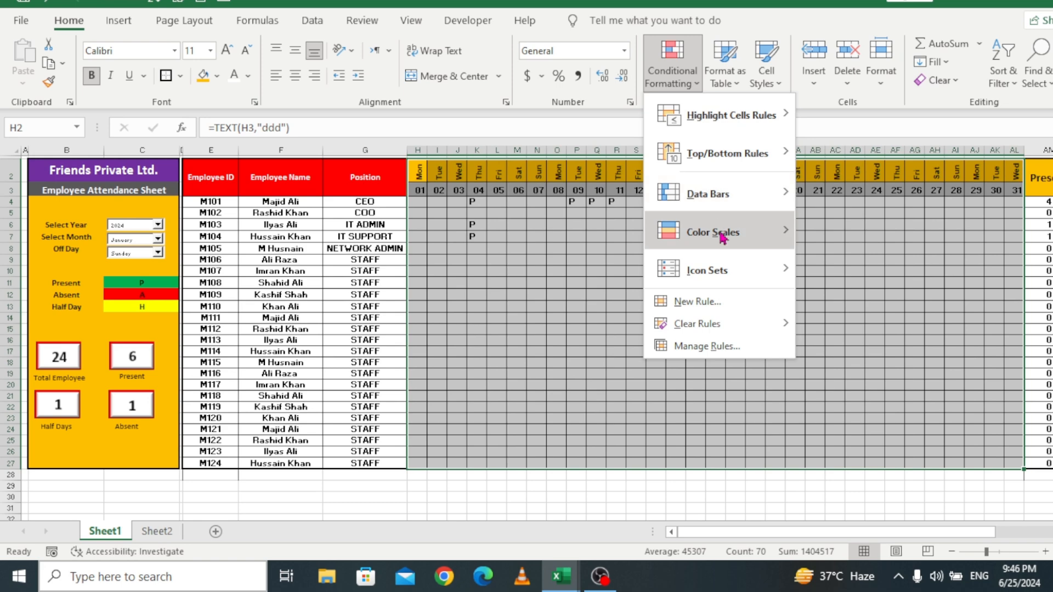
left_click(724, 308)
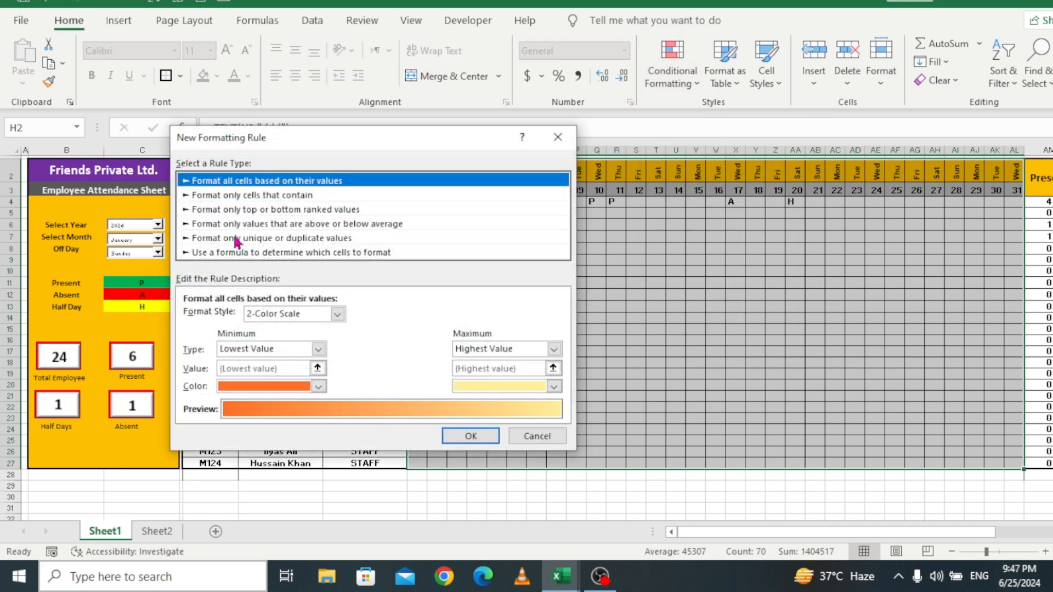
left_click(247, 252)
left_click(417, 319)
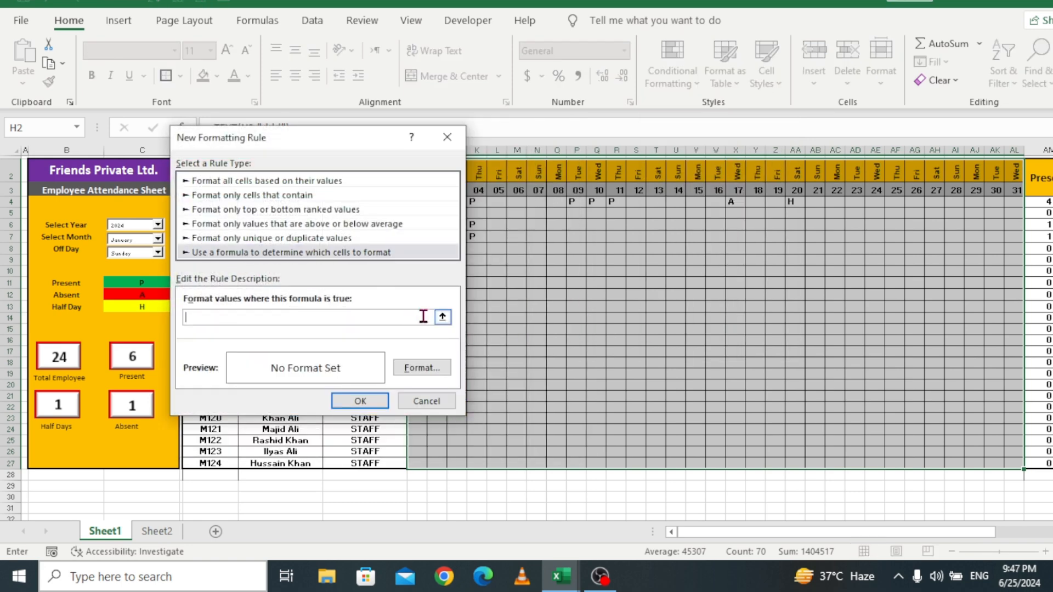
left_click_drag(367, 148, 771, 163)
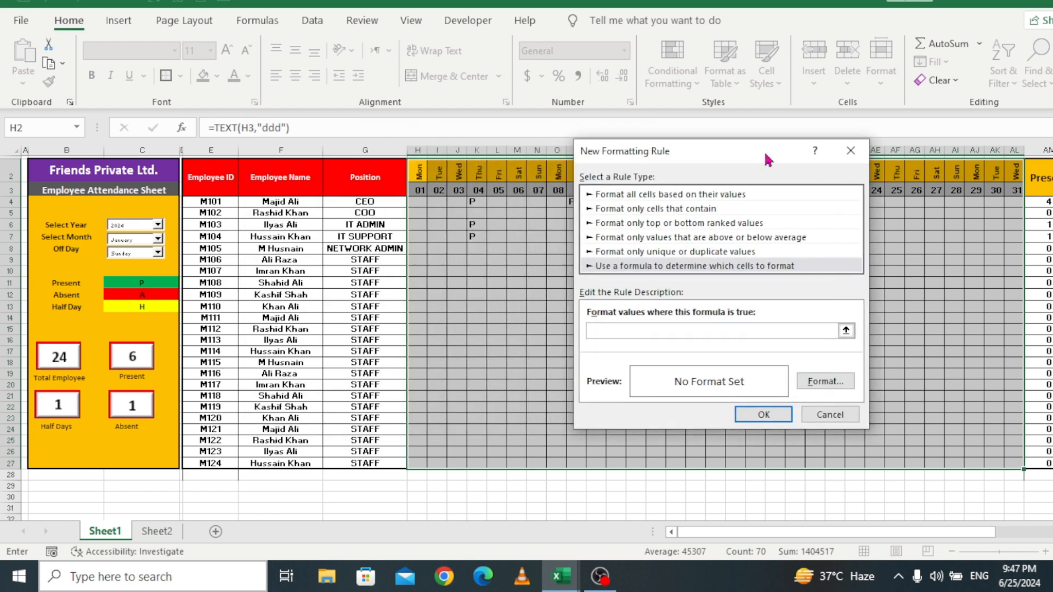
left_click(419, 173)
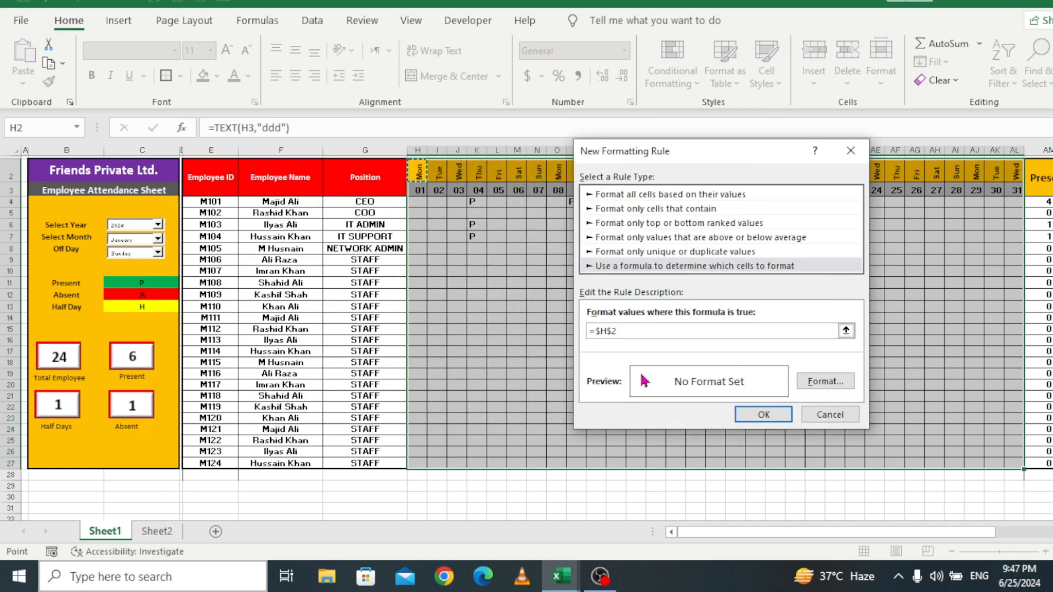
key("F4")
type("=\"Sun")
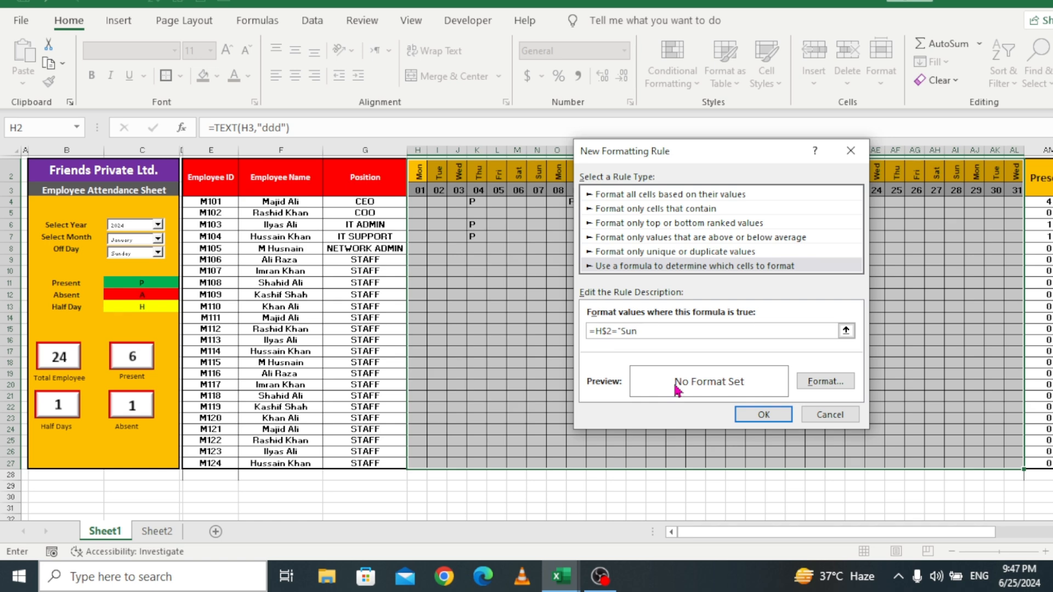
Step: Give the Sunday rule a grey background fill and apply it to the attendance grid
left_click(826, 381)
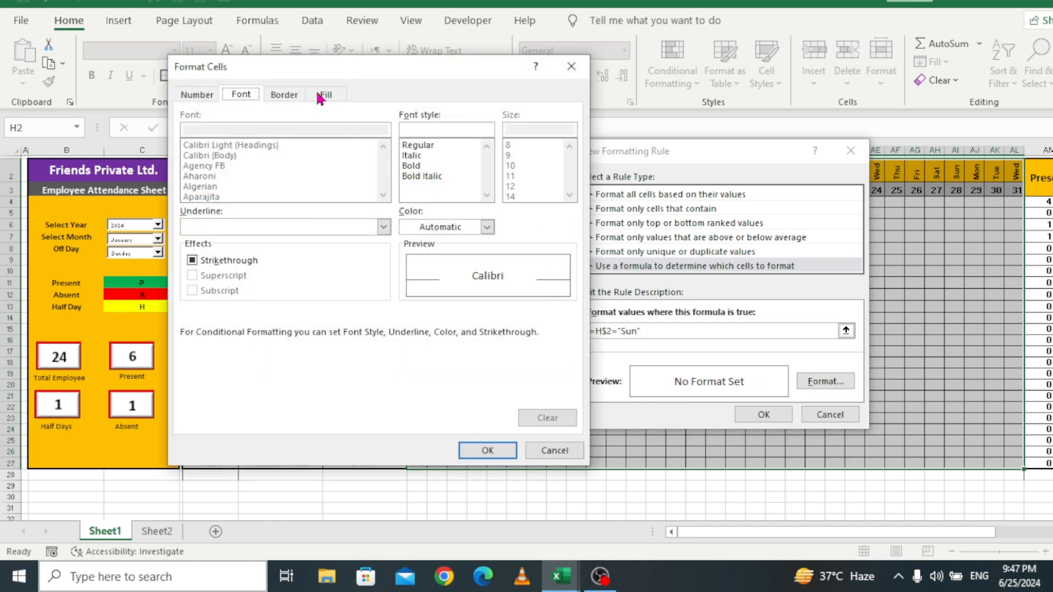
left_click(324, 96)
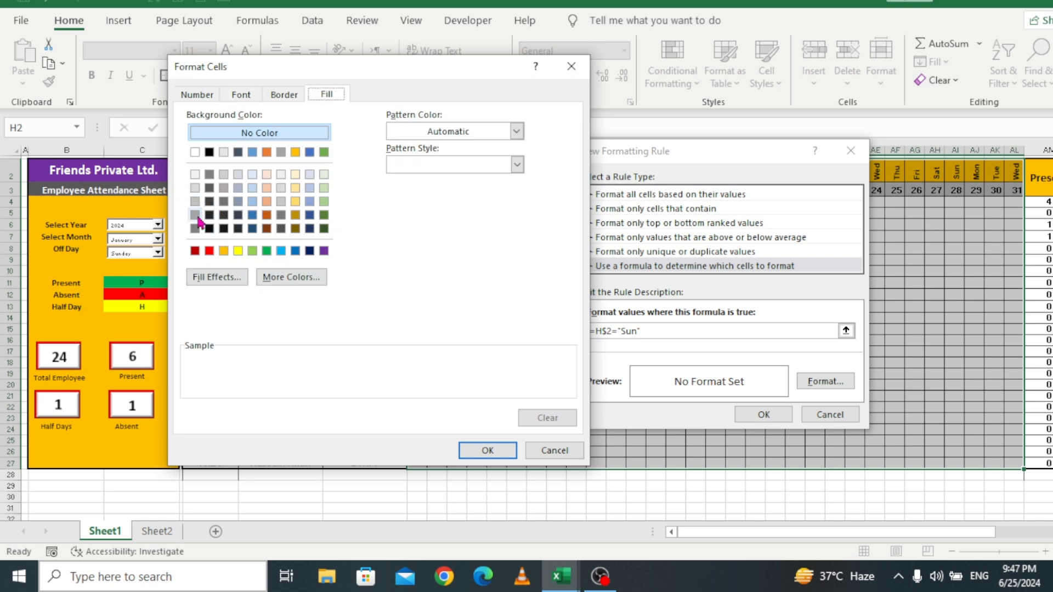
left_click(195, 214)
left_click(487, 451)
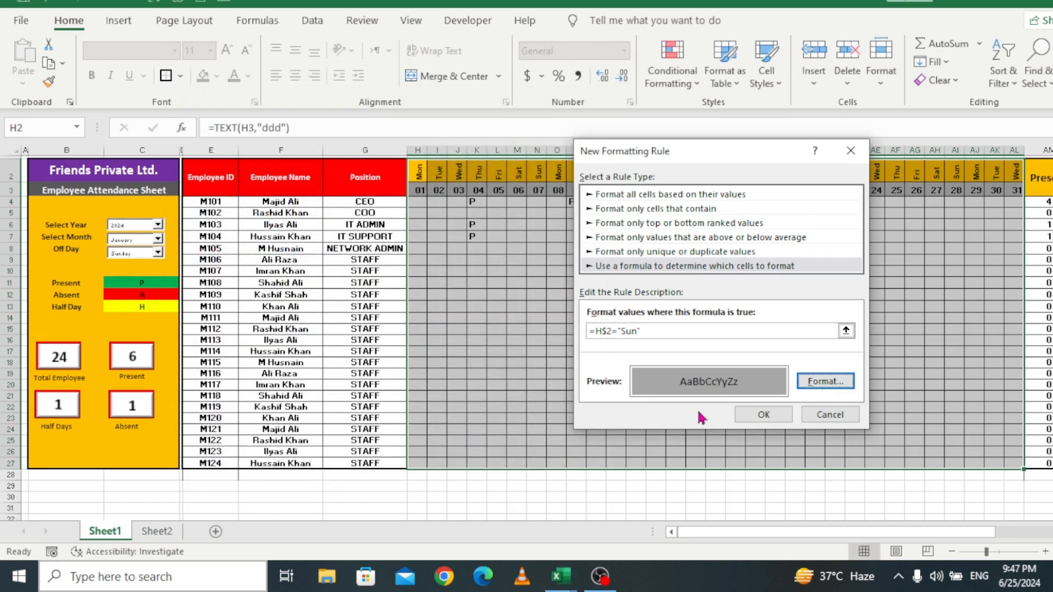
left_click(752, 415)
left_click(551, 374)
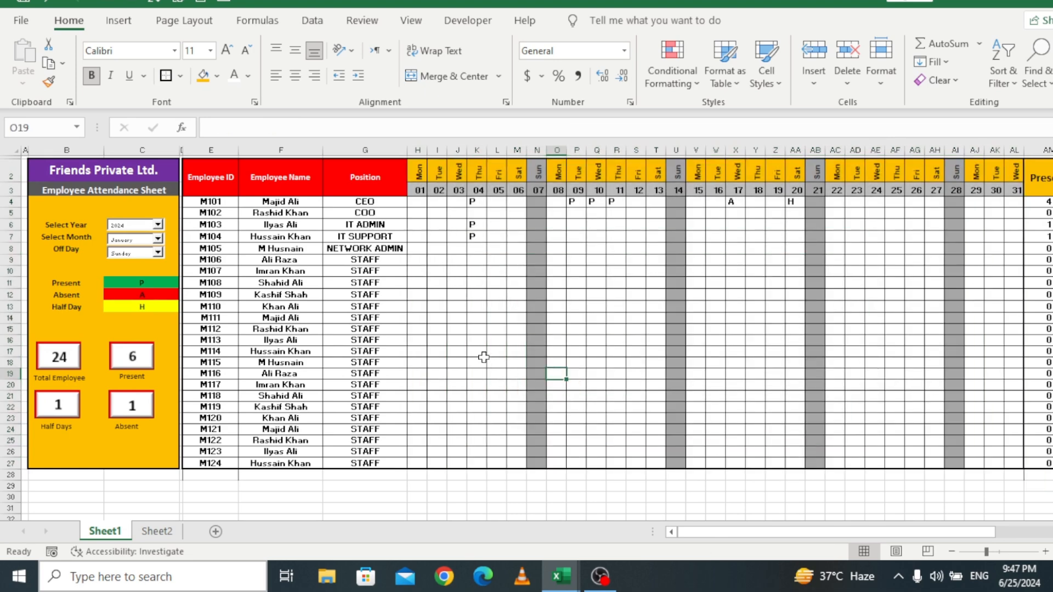
Step: Set the dashboard's Select Month option to April, keeping the year at 2024
left_click(157, 225)
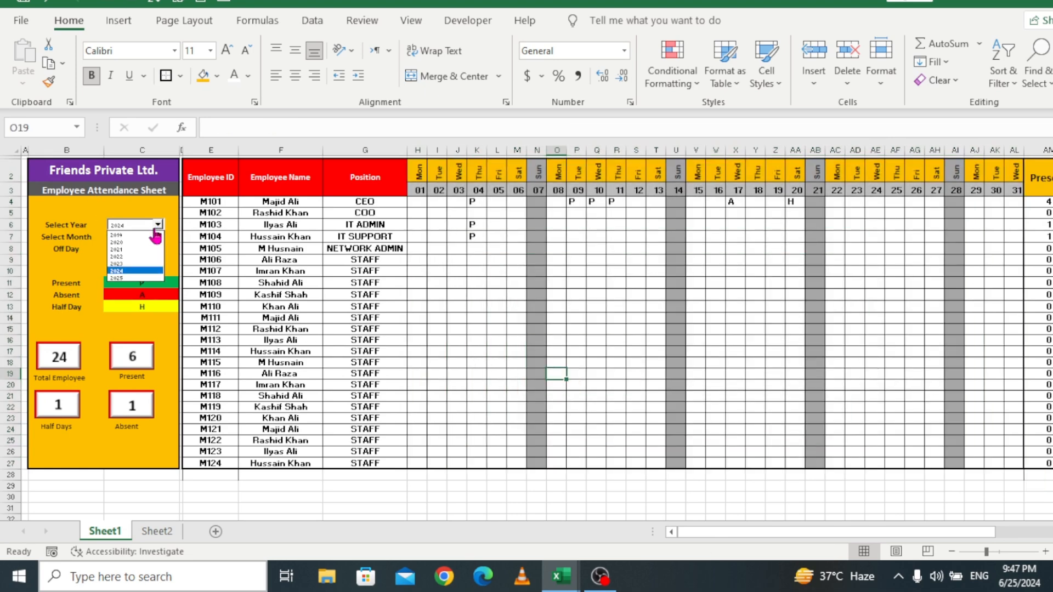
left_click(158, 238)
left_click(157, 239)
left_click(132, 273)
left_click(556, 316)
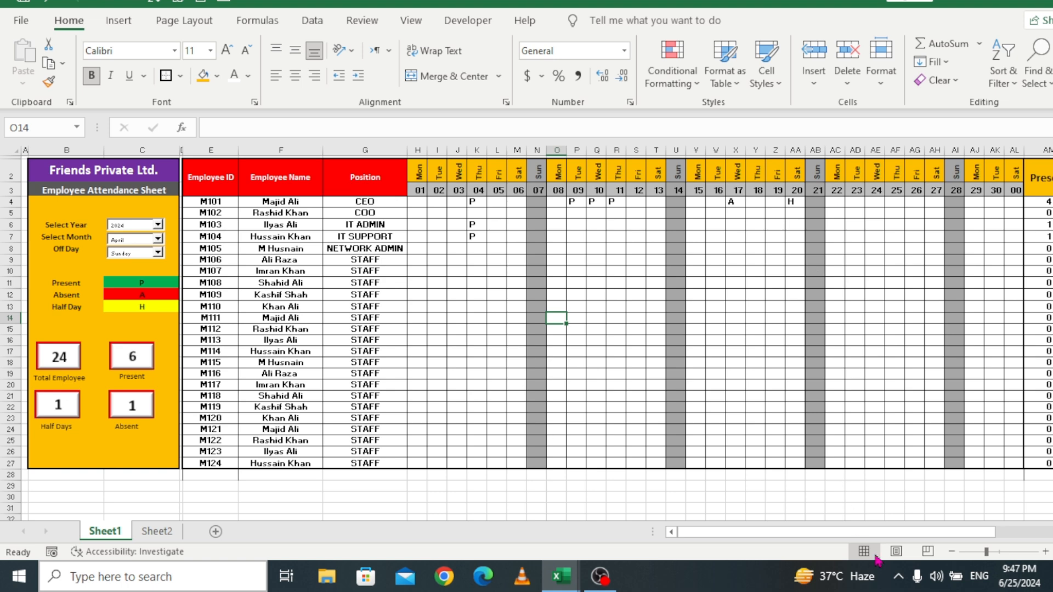
Step: Hide the gridlines on Sheet1
left_click(411, 21)
left_click(193, 77)
left_click(655, 474)
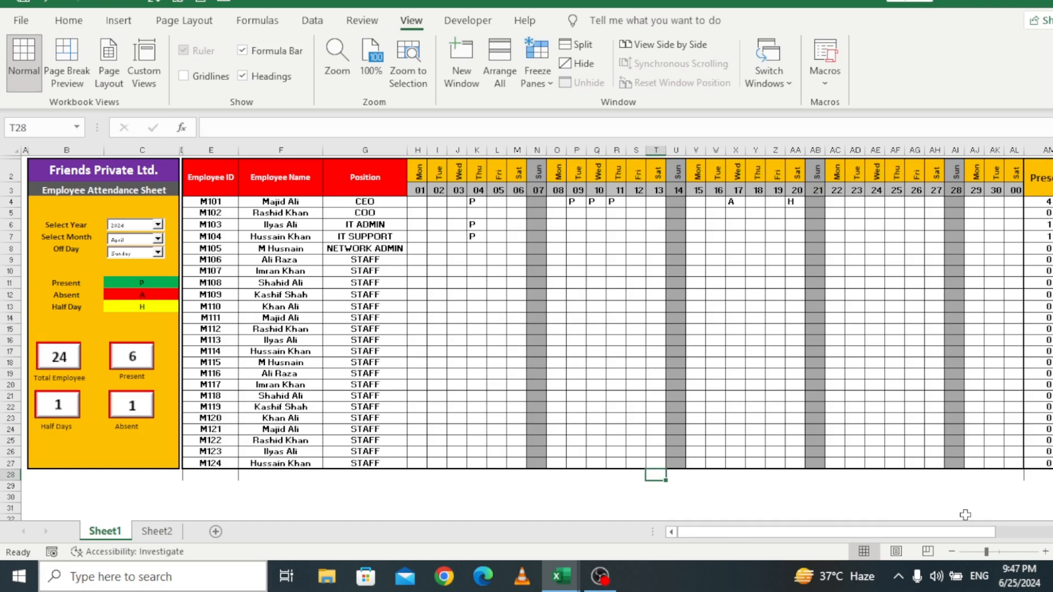
Step: Set the dashboard's Select Month option to September
left_click(1045, 551)
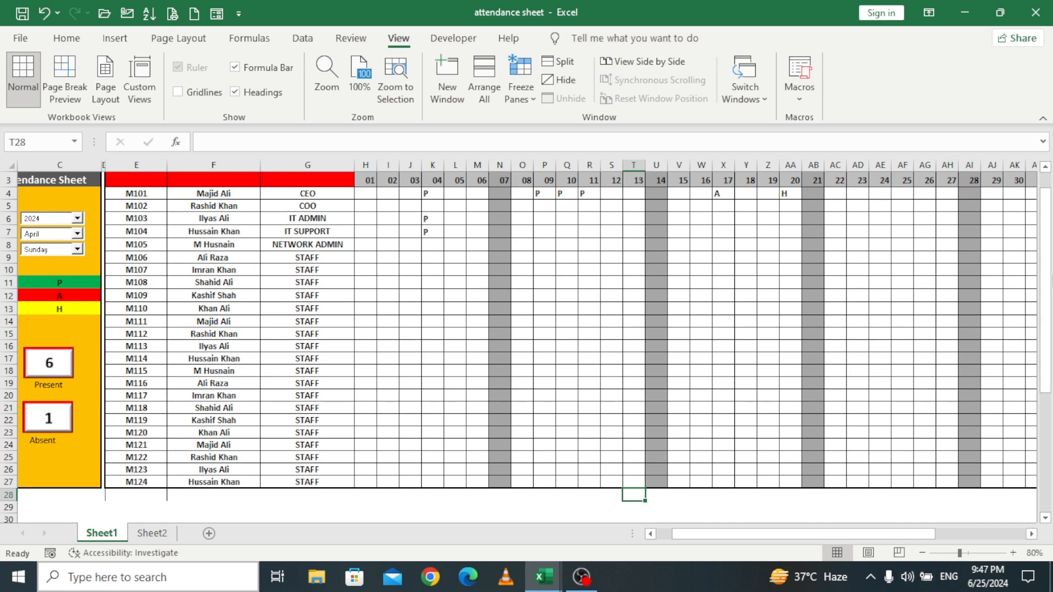
left_click_drag(1048, 323, 1049, 301)
left_click_drag(884, 535, 868, 534)
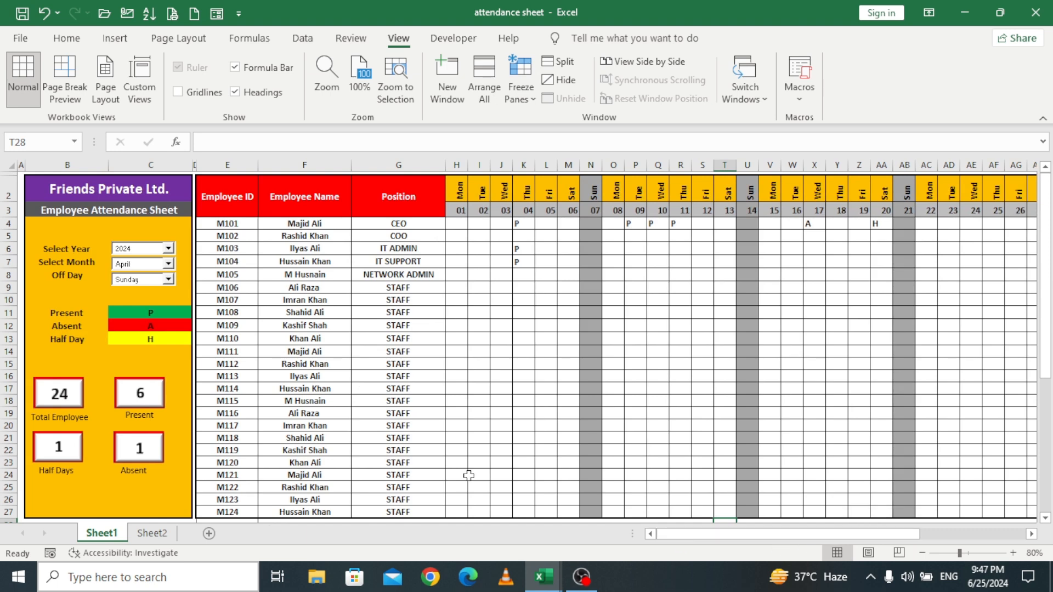
left_click(169, 264)
left_click(148, 316)
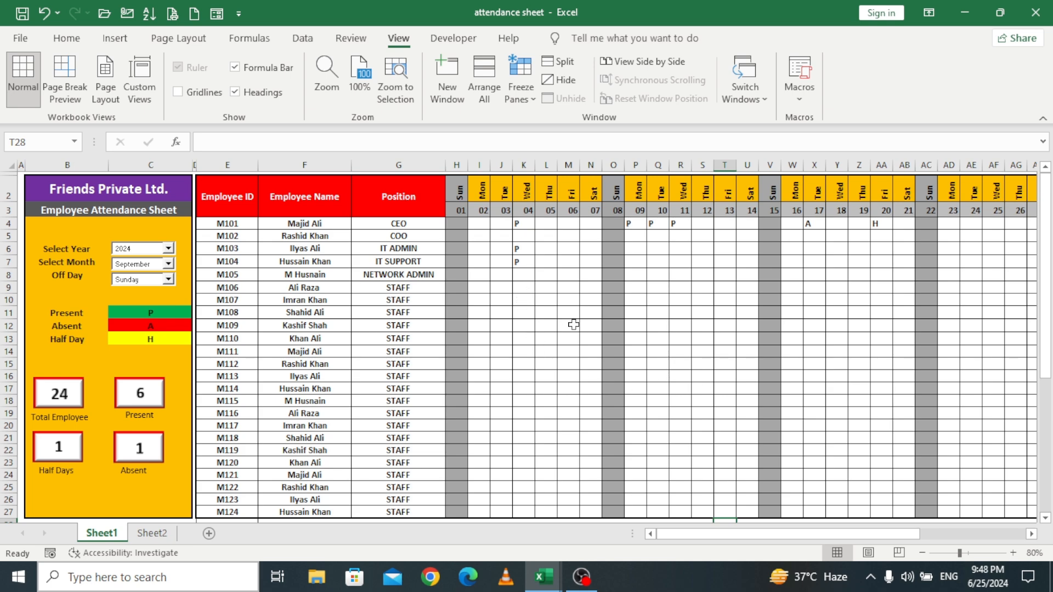
left_click(923, 554)
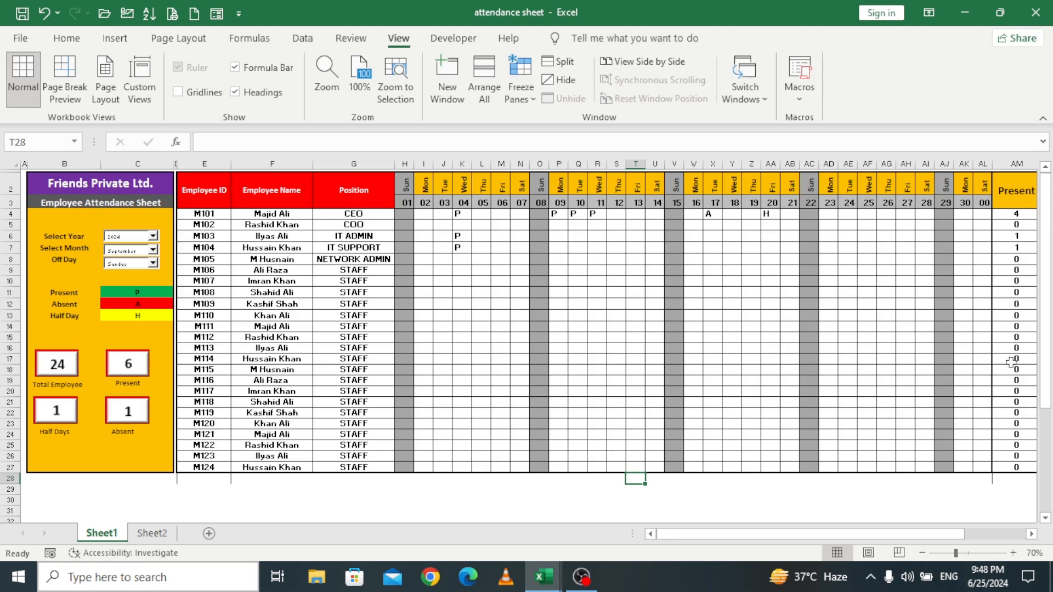
left_click(922, 554)
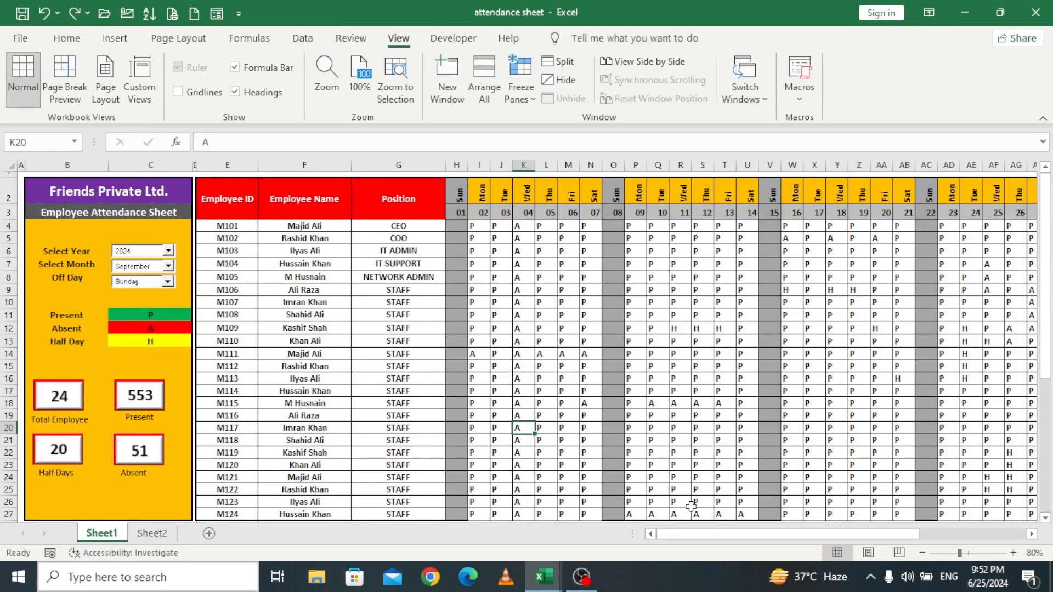
mouse_move(718, 542)
left_mouse_down()
mouse_move(776, 546)
mouse_move(719, 543)
left_mouse_up()
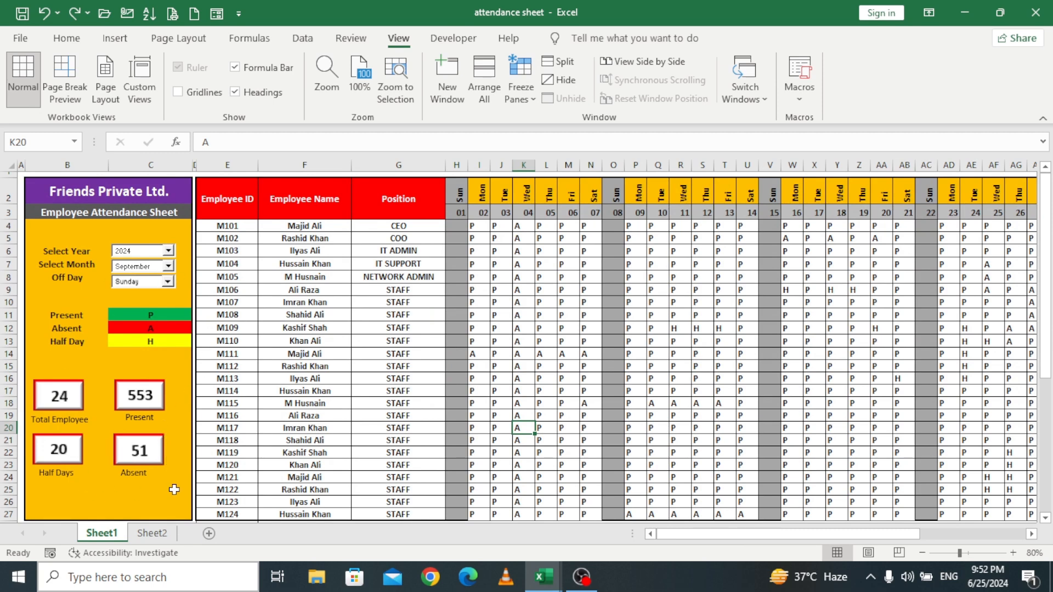
left_click(505, 406)
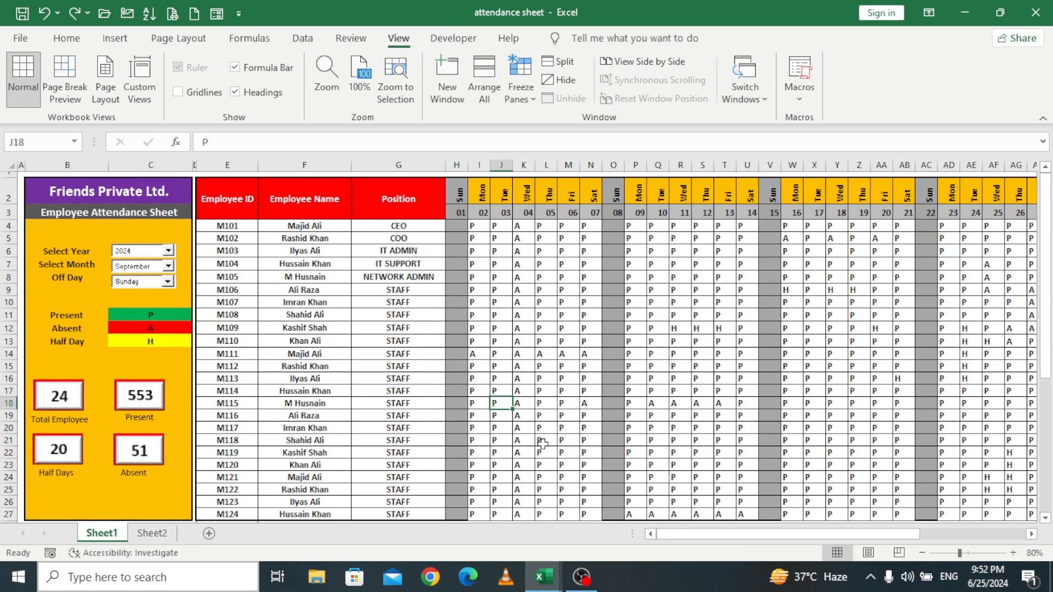